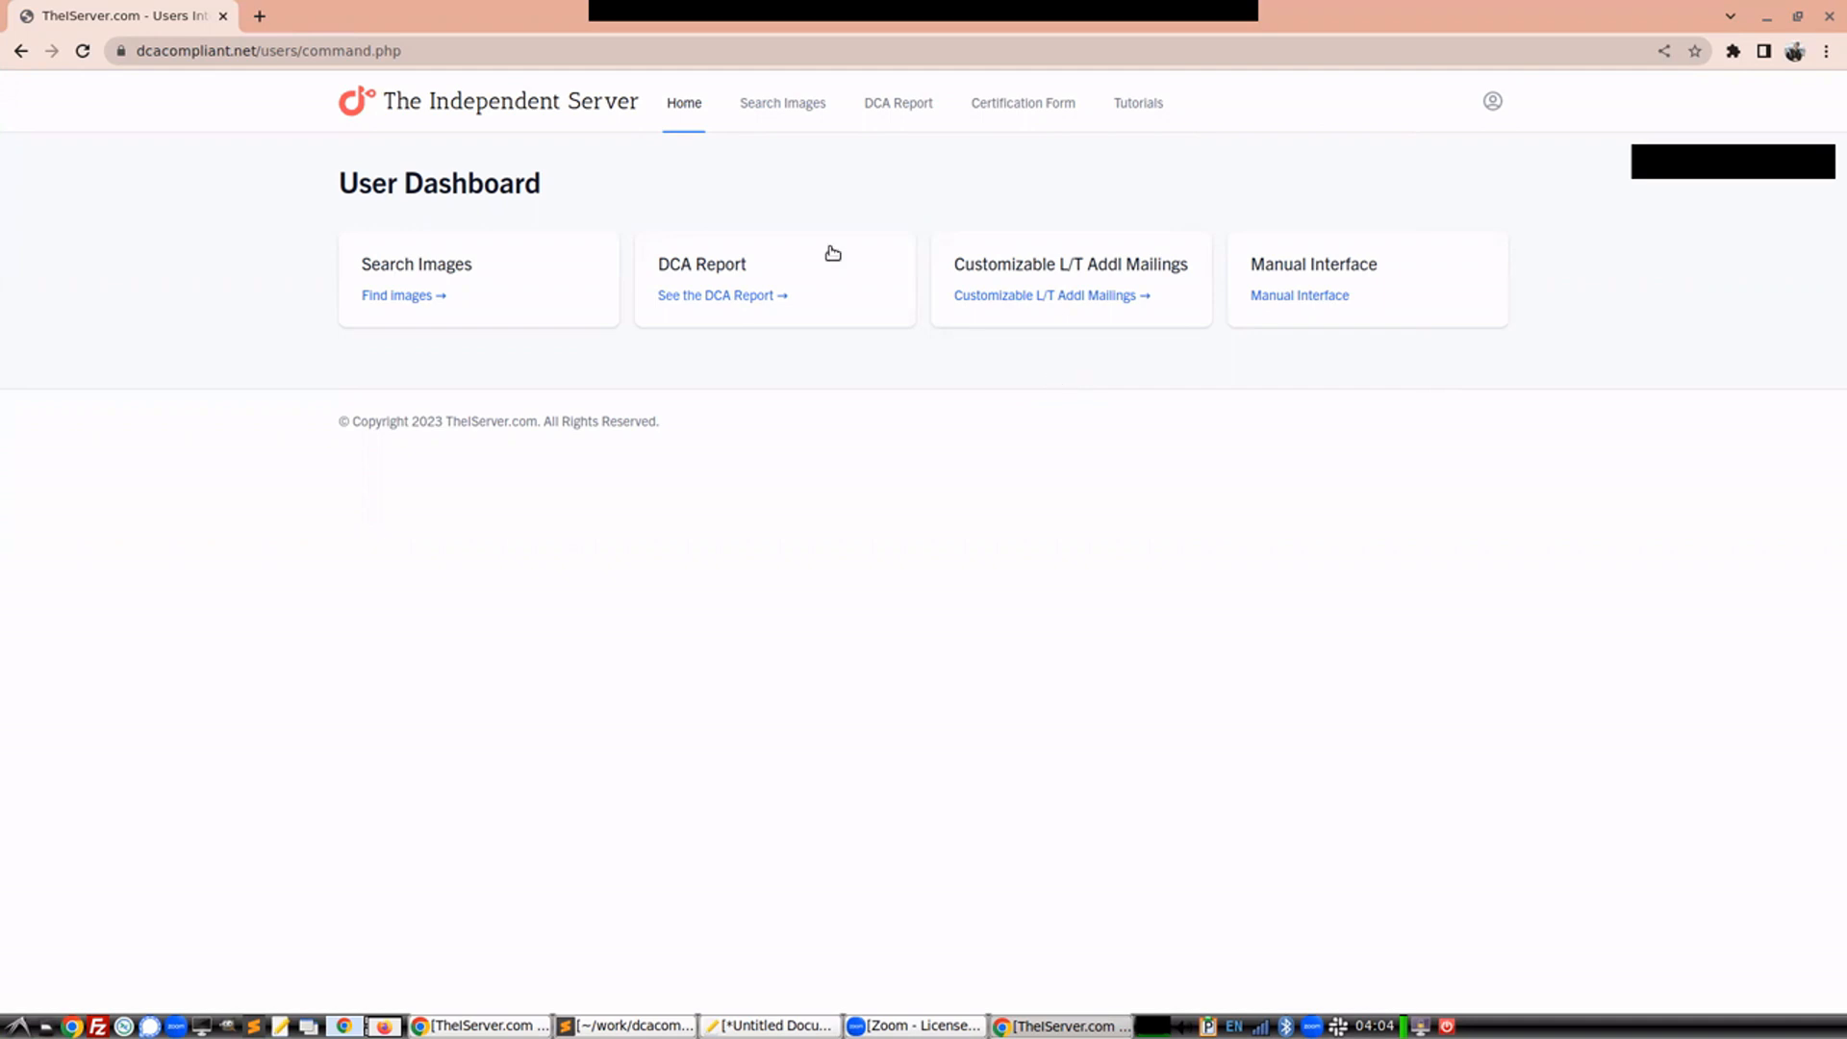
# Open Search Images and search by upload date from 2016-02-04 to 2023-02-01
pyautogui.click(416, 265)
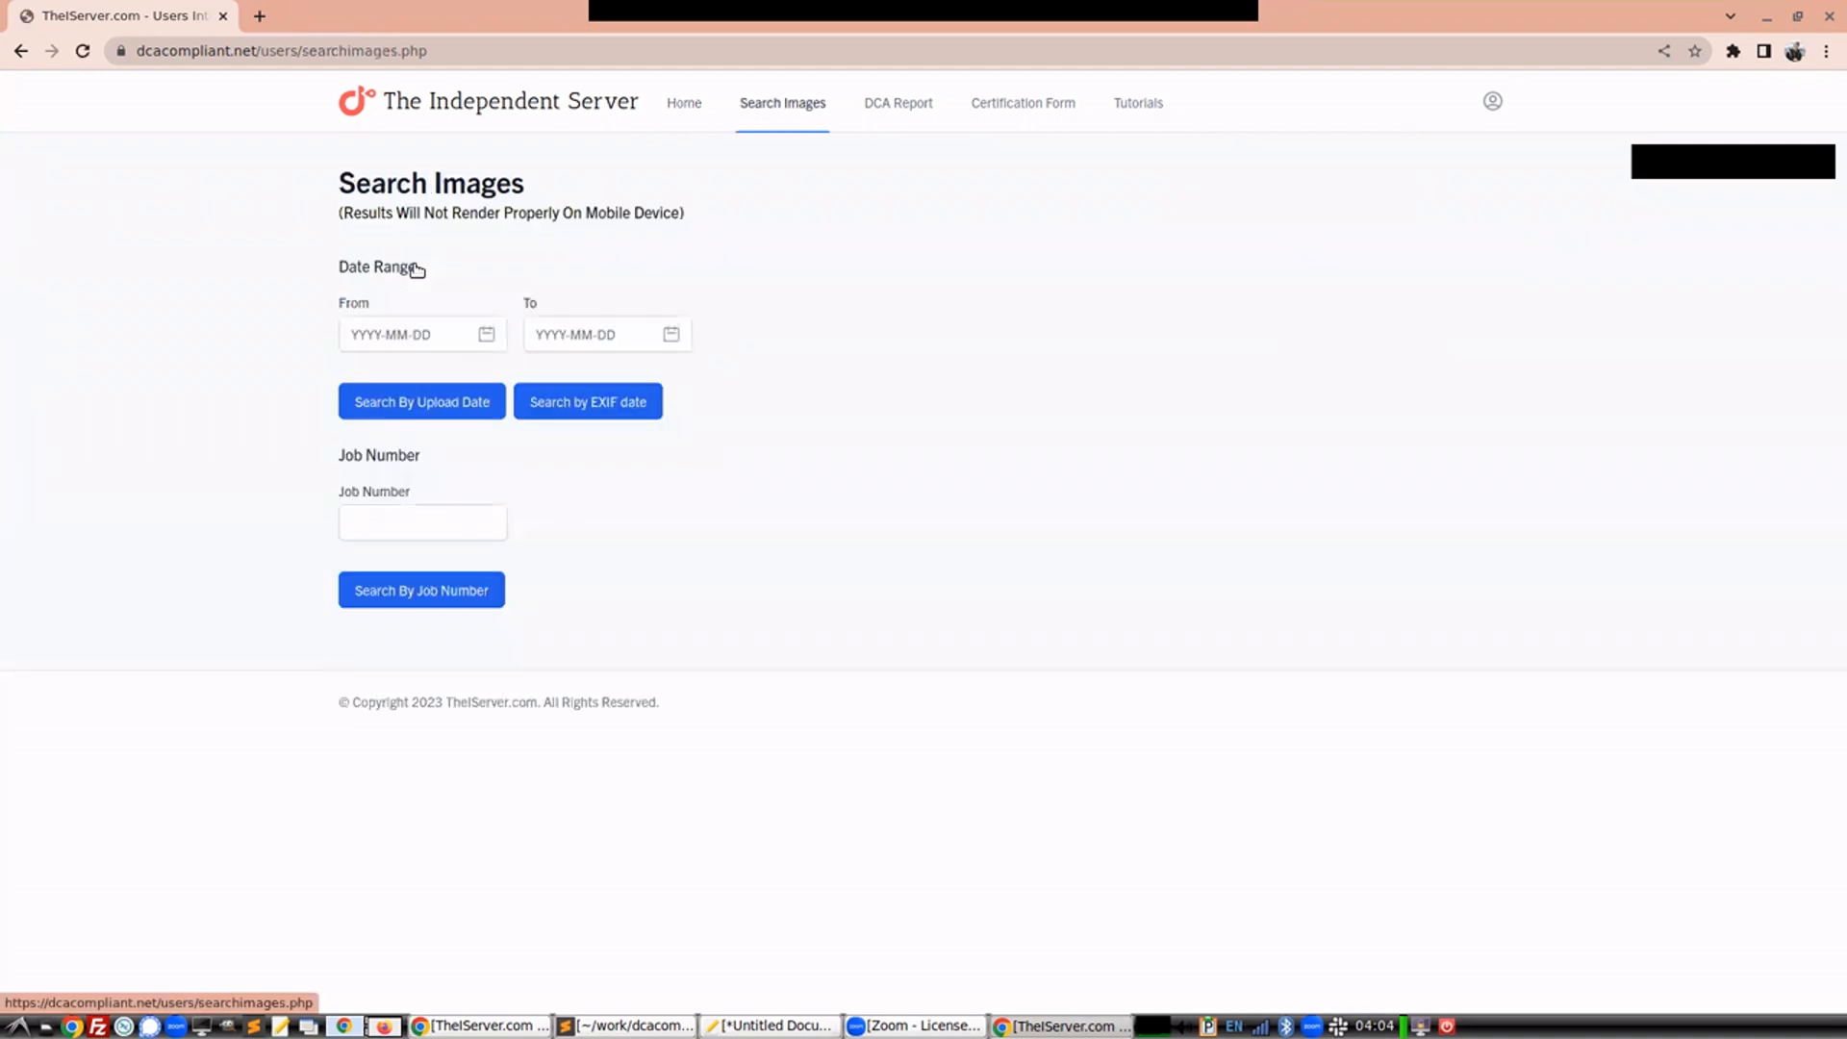
pyautogui.click(479, 338)
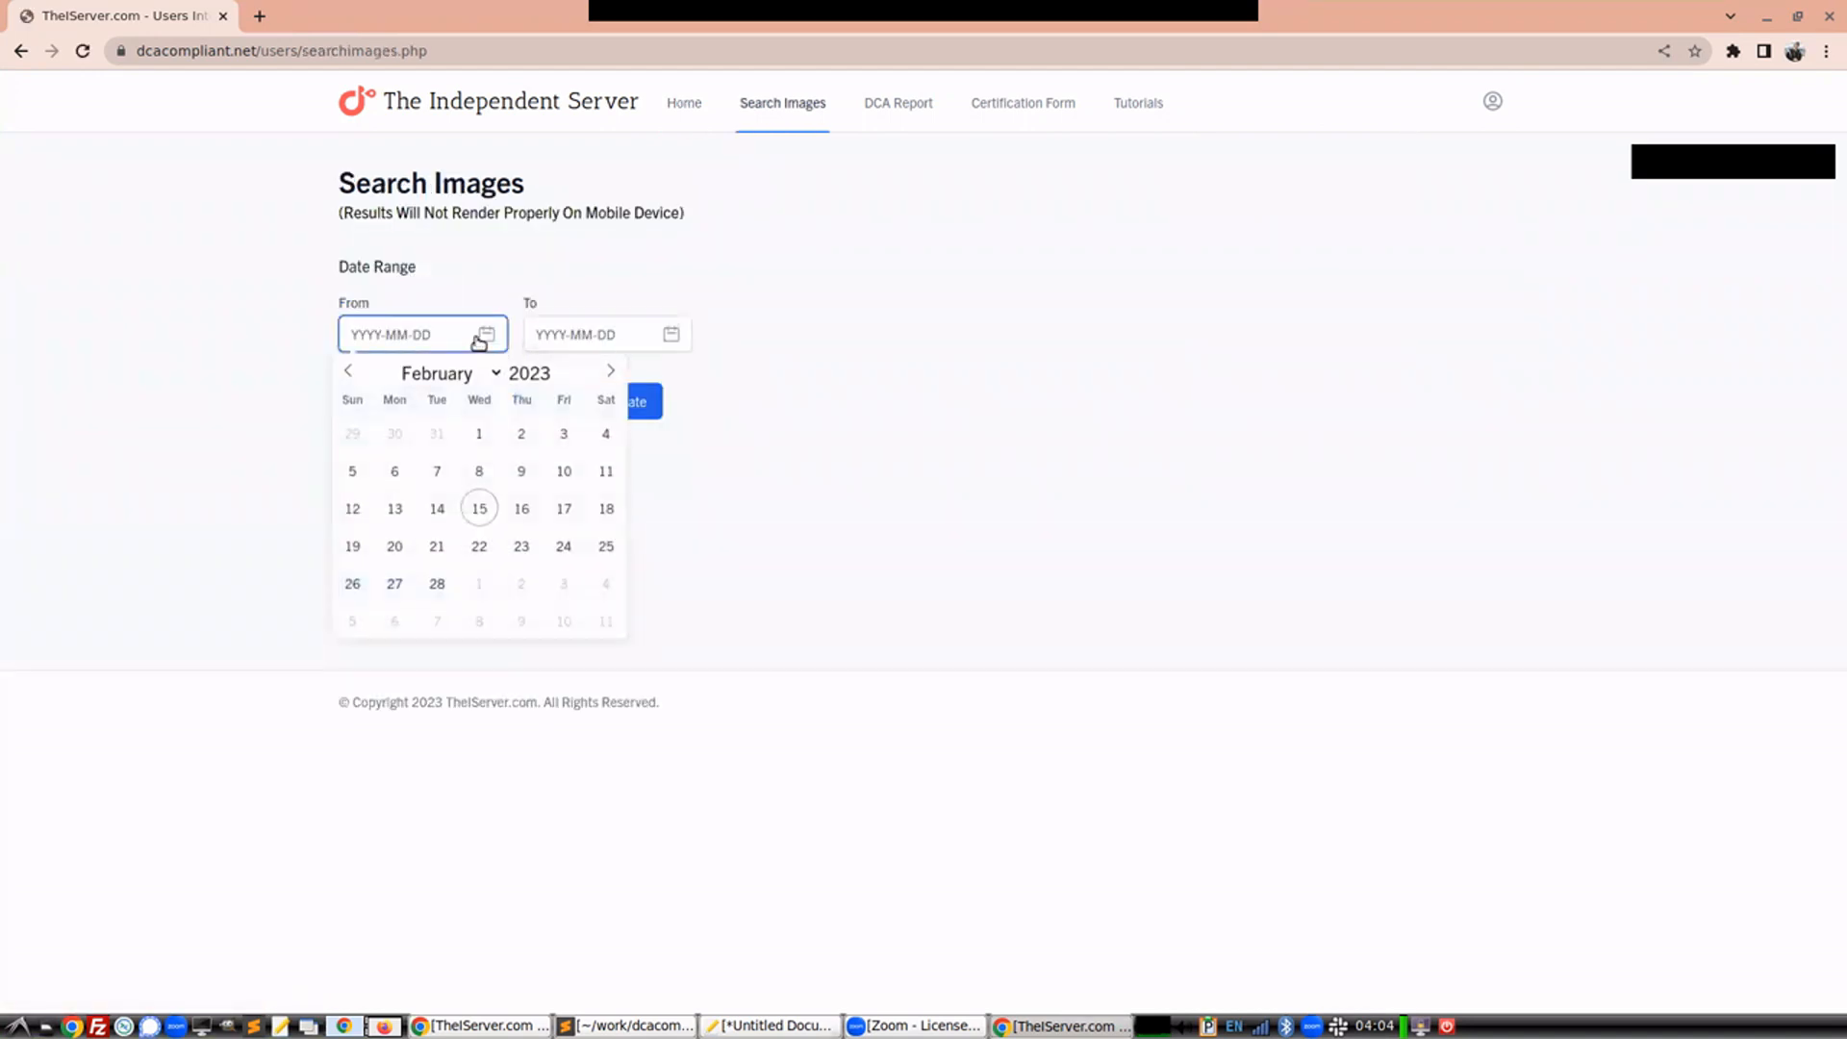
pyautogui.click(560, 380)
pyautogui.click(560, 380)
pyautogui.click(560, 380)
pyautogui.click(559, 380)
pyautogui.click(560, 380)
pyautogui.click(560, 380)
pyautogui.click(560, 380)
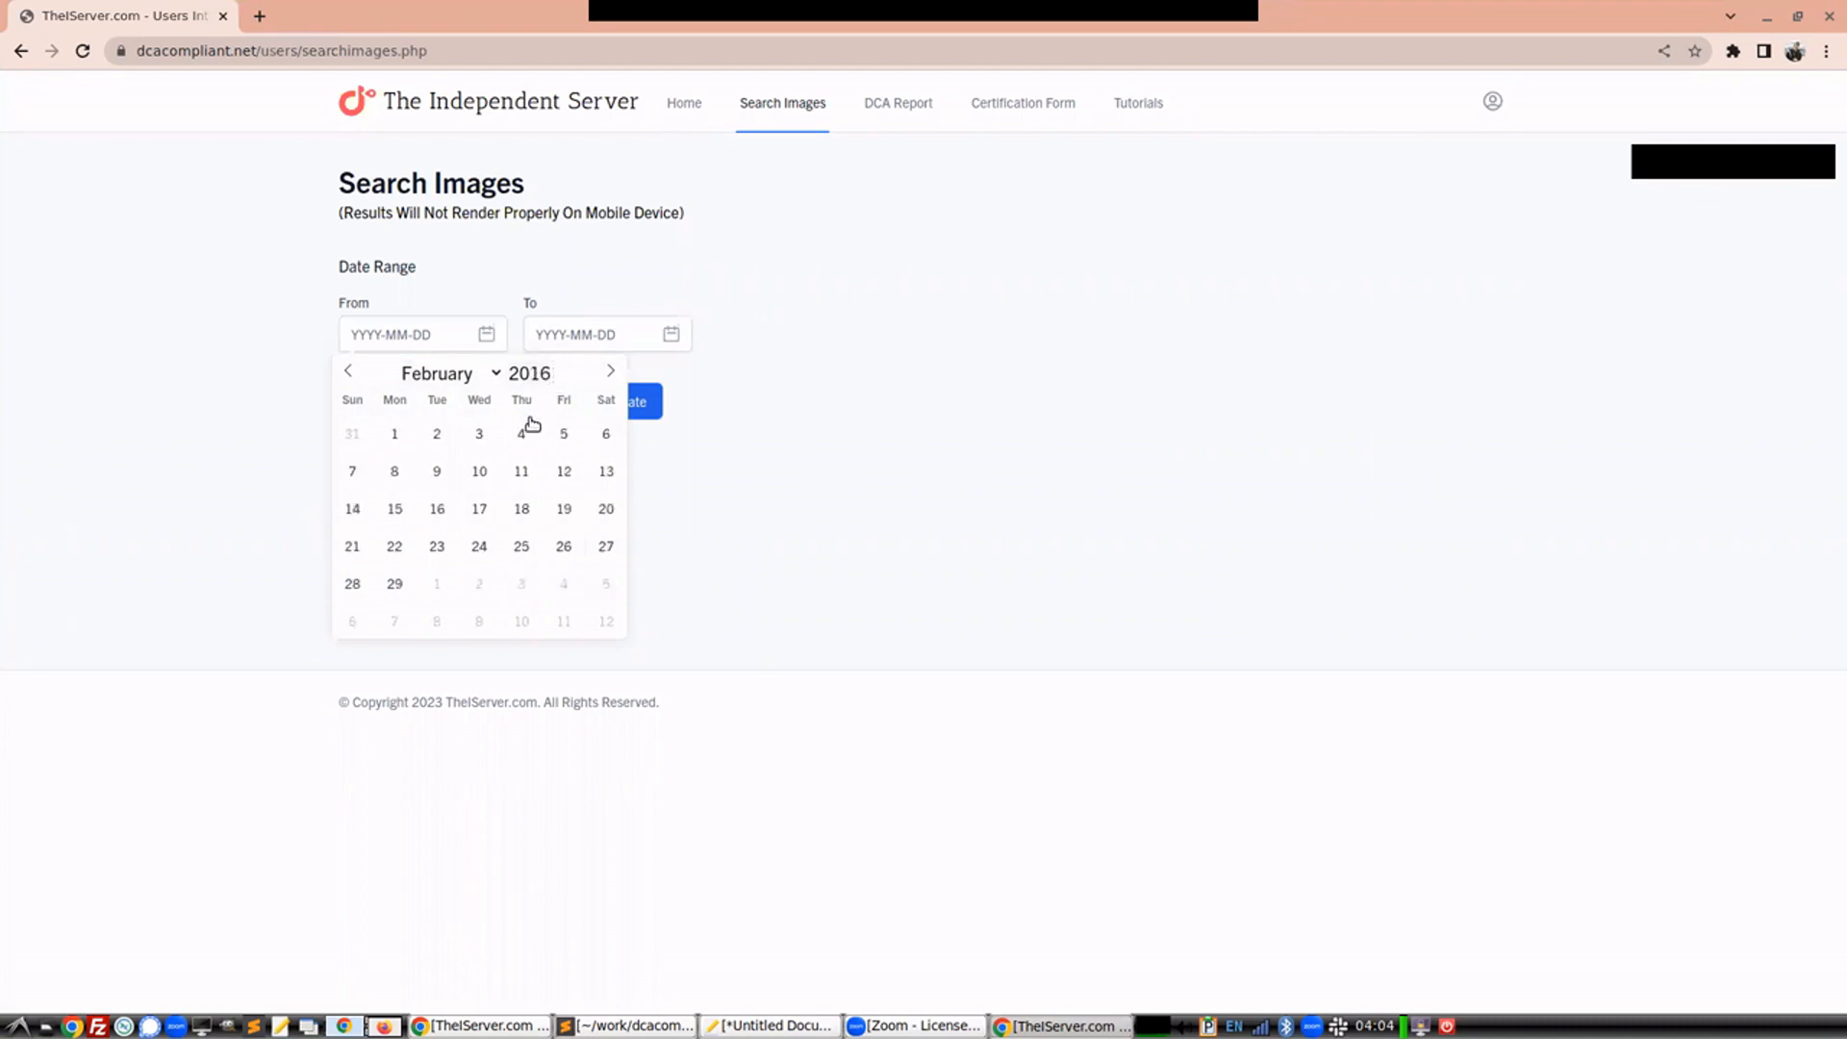
pyautogui.click(522, 433)
pyautogui.click(587, 335)
pyautogui.click(664, 433)
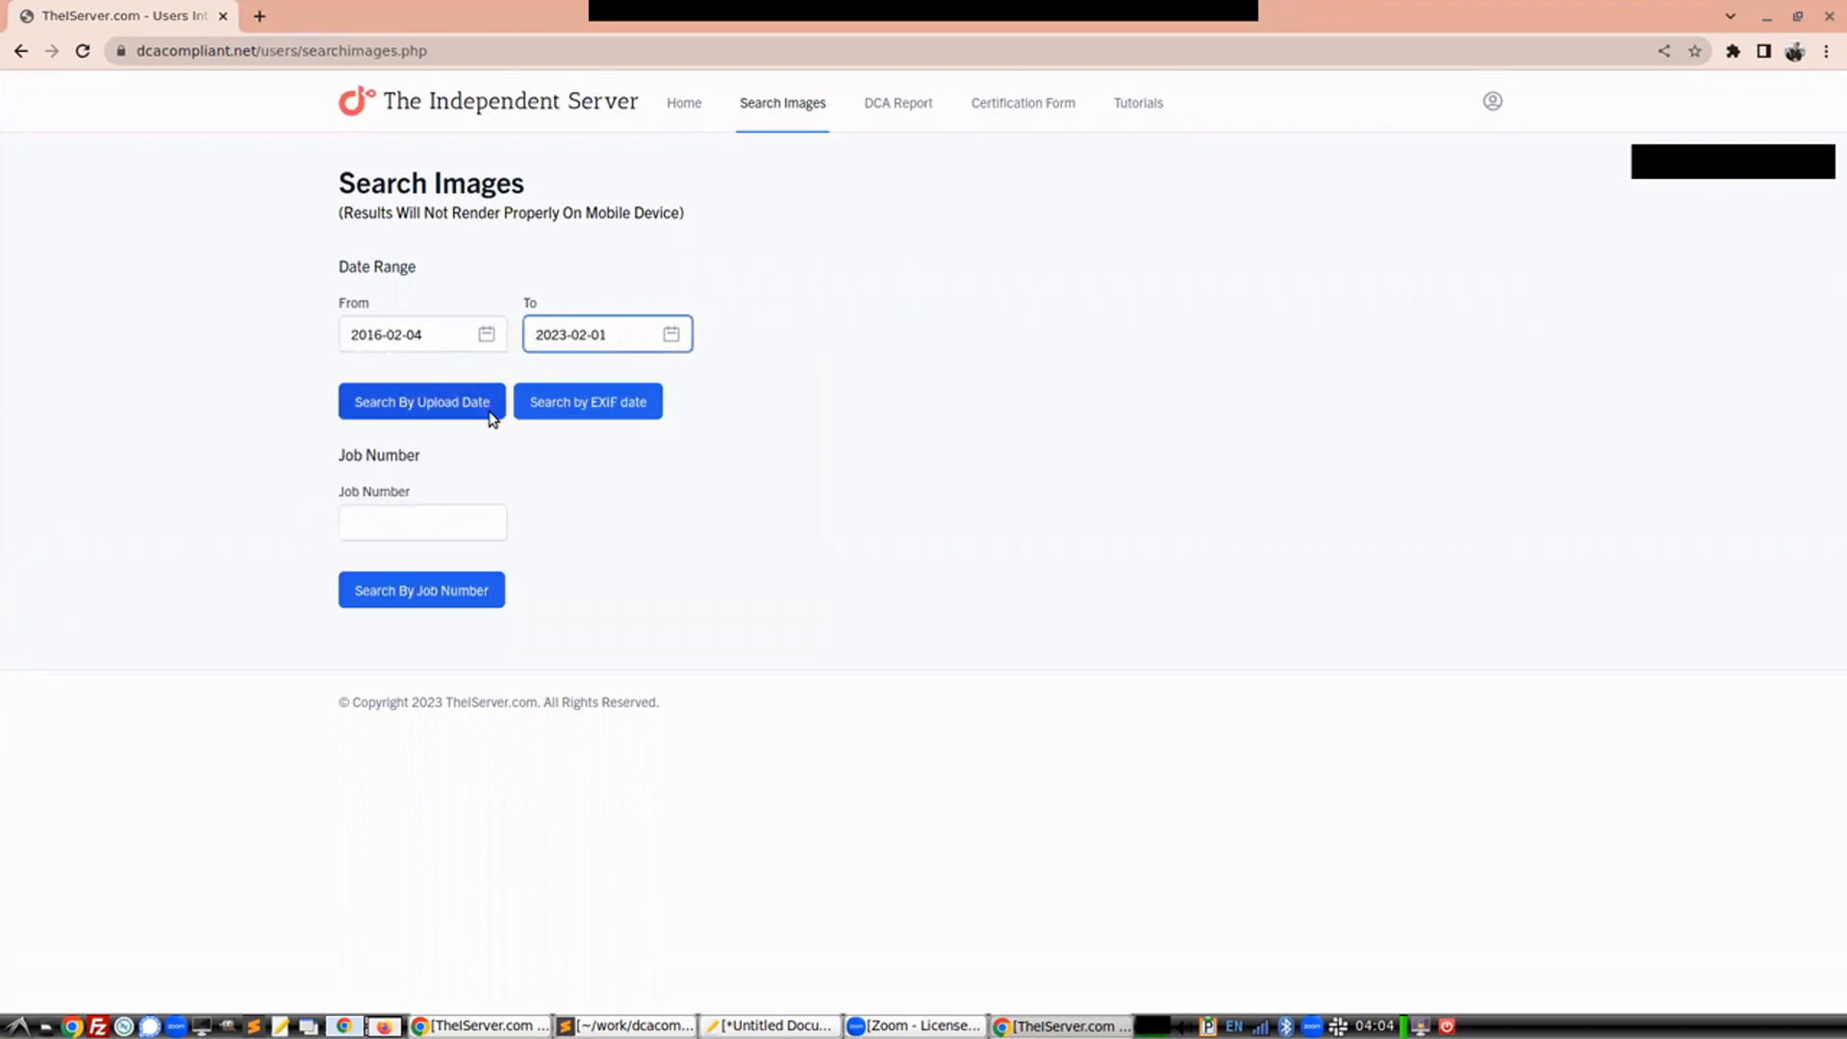
pyautogui.click(491, 404)
# Open the after-service info form for job 43 at the Netzera address and set the Servee to 'test servee and john doe and jane doe'
pyautogui.scroll(-3, 568, 414)
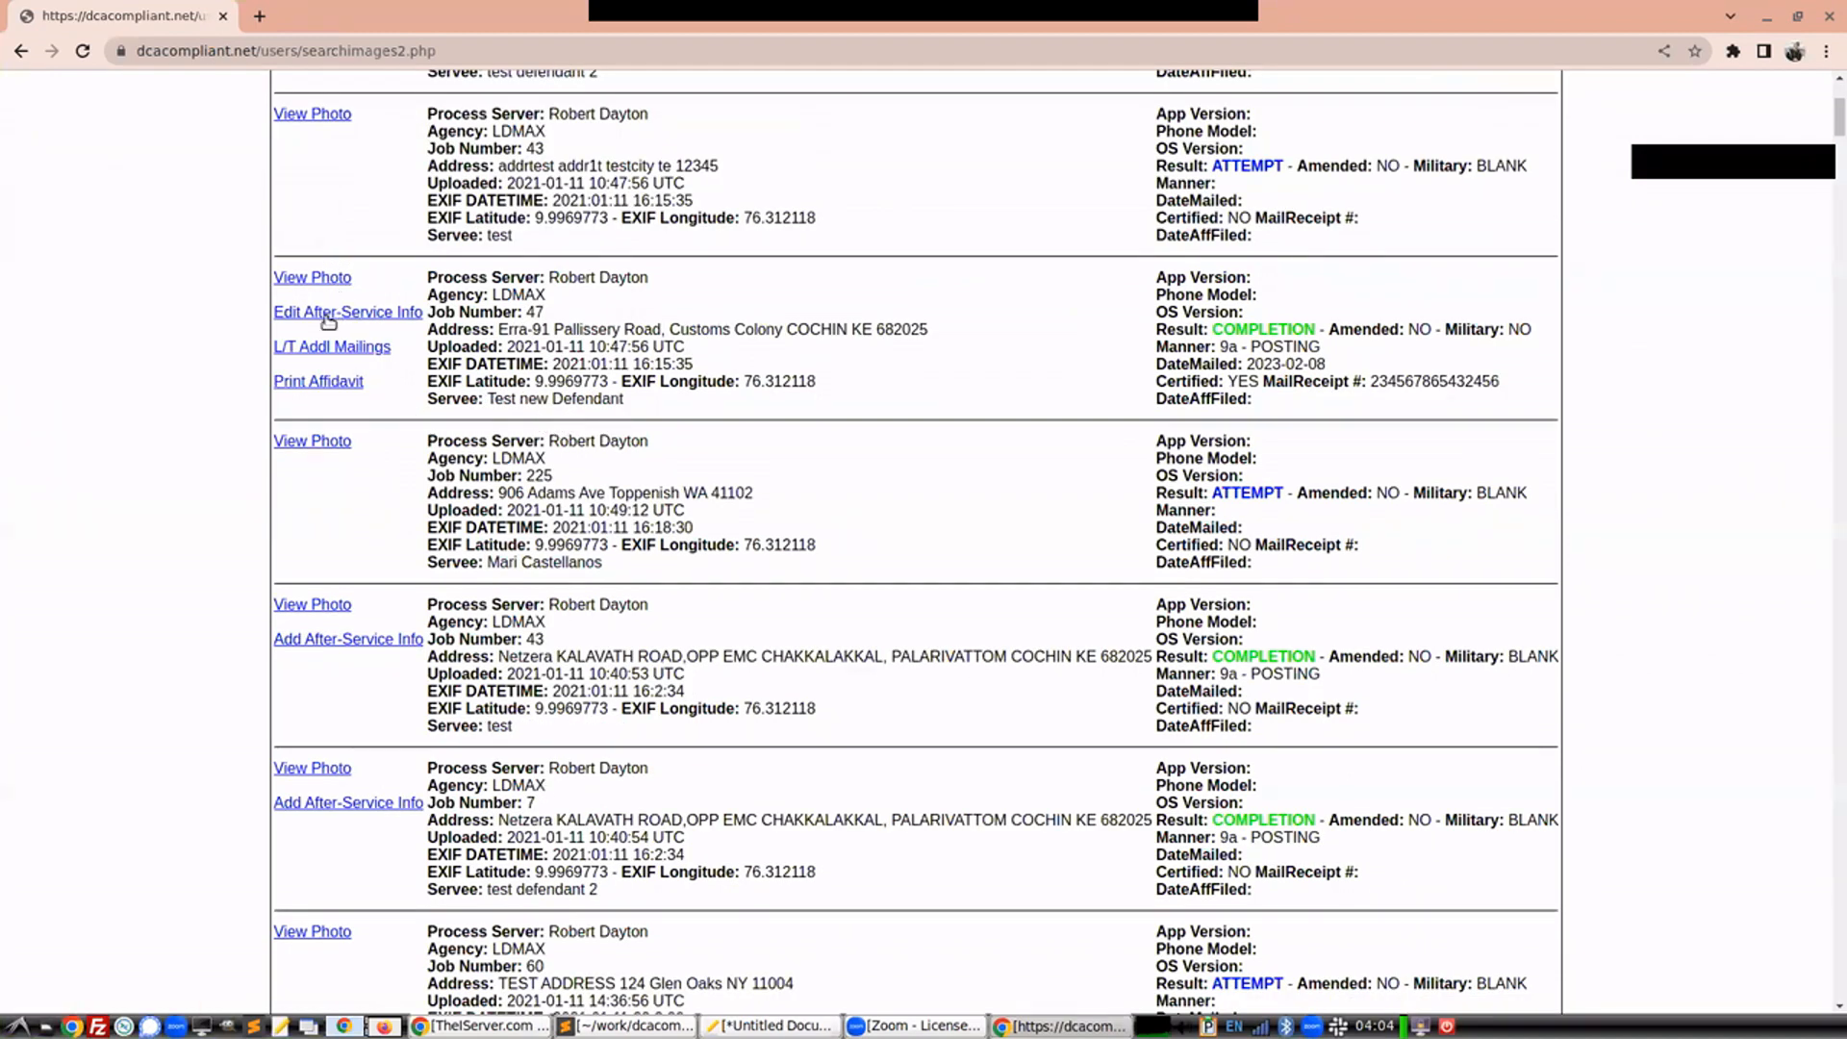
pyautogui.click(352, 639)
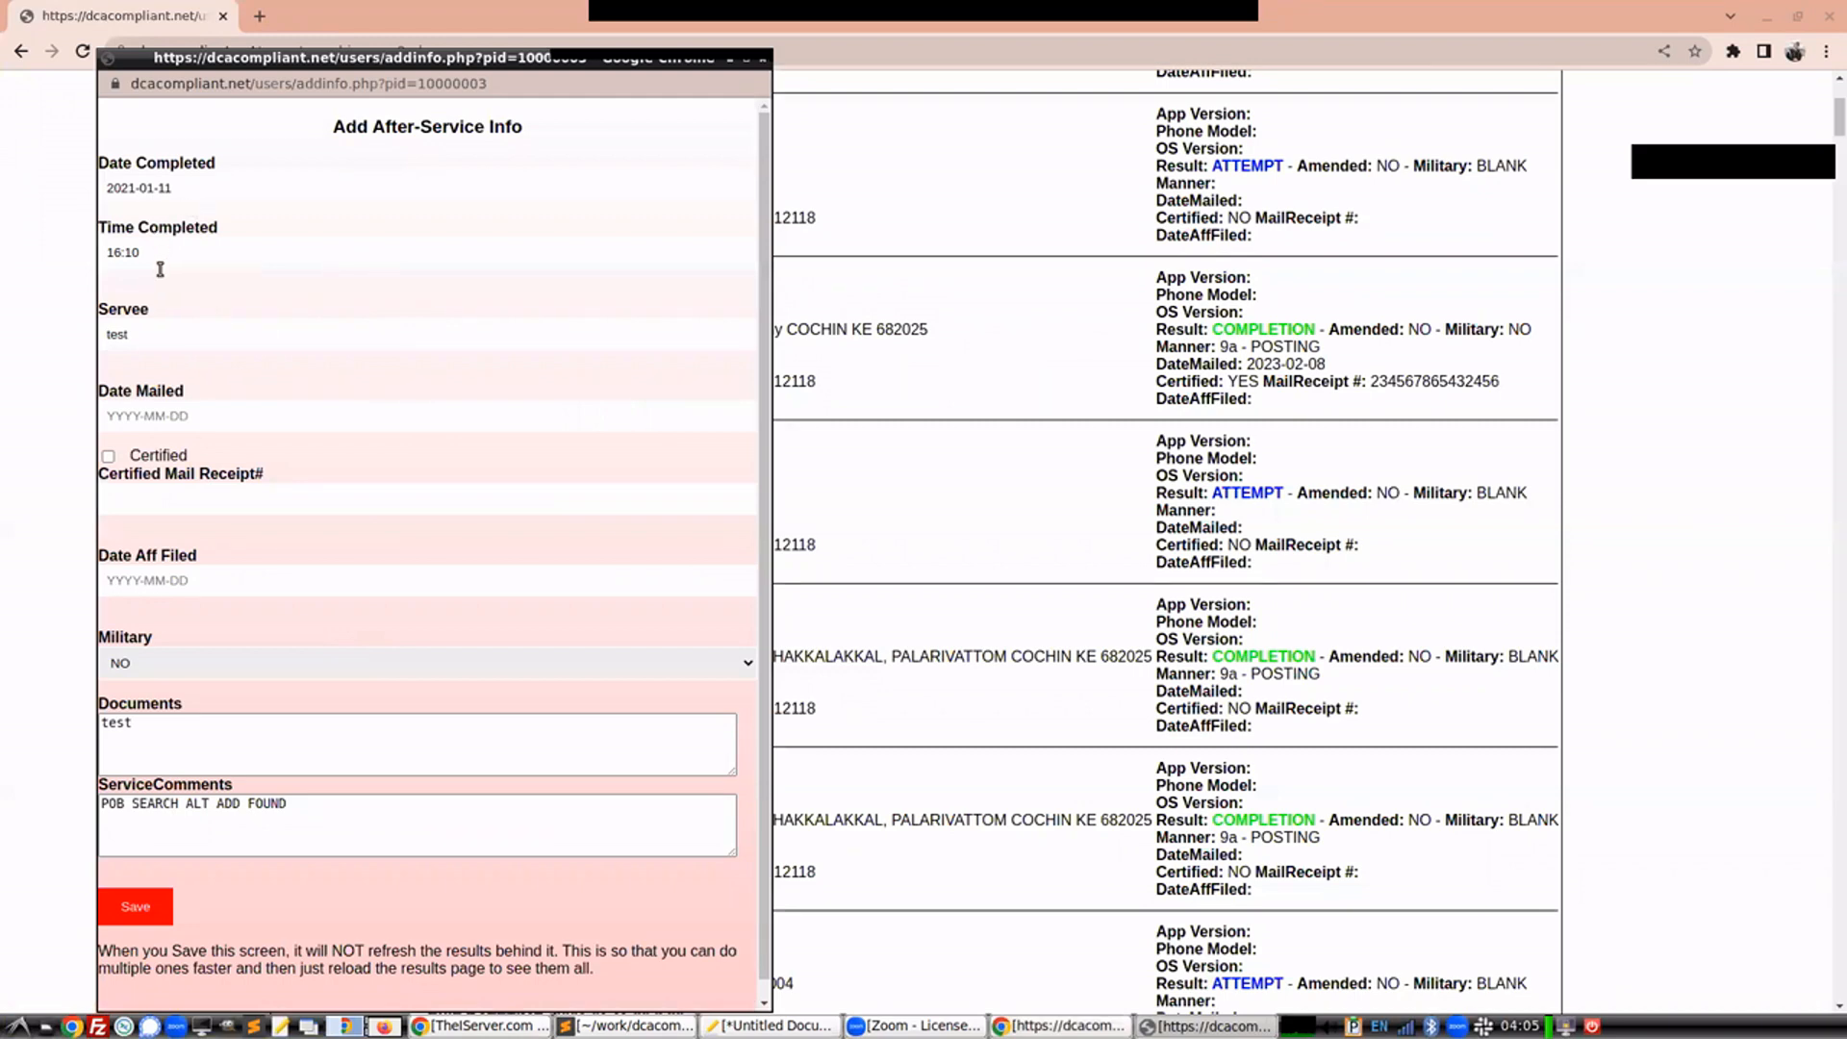
pyautogui.click(154, 333)
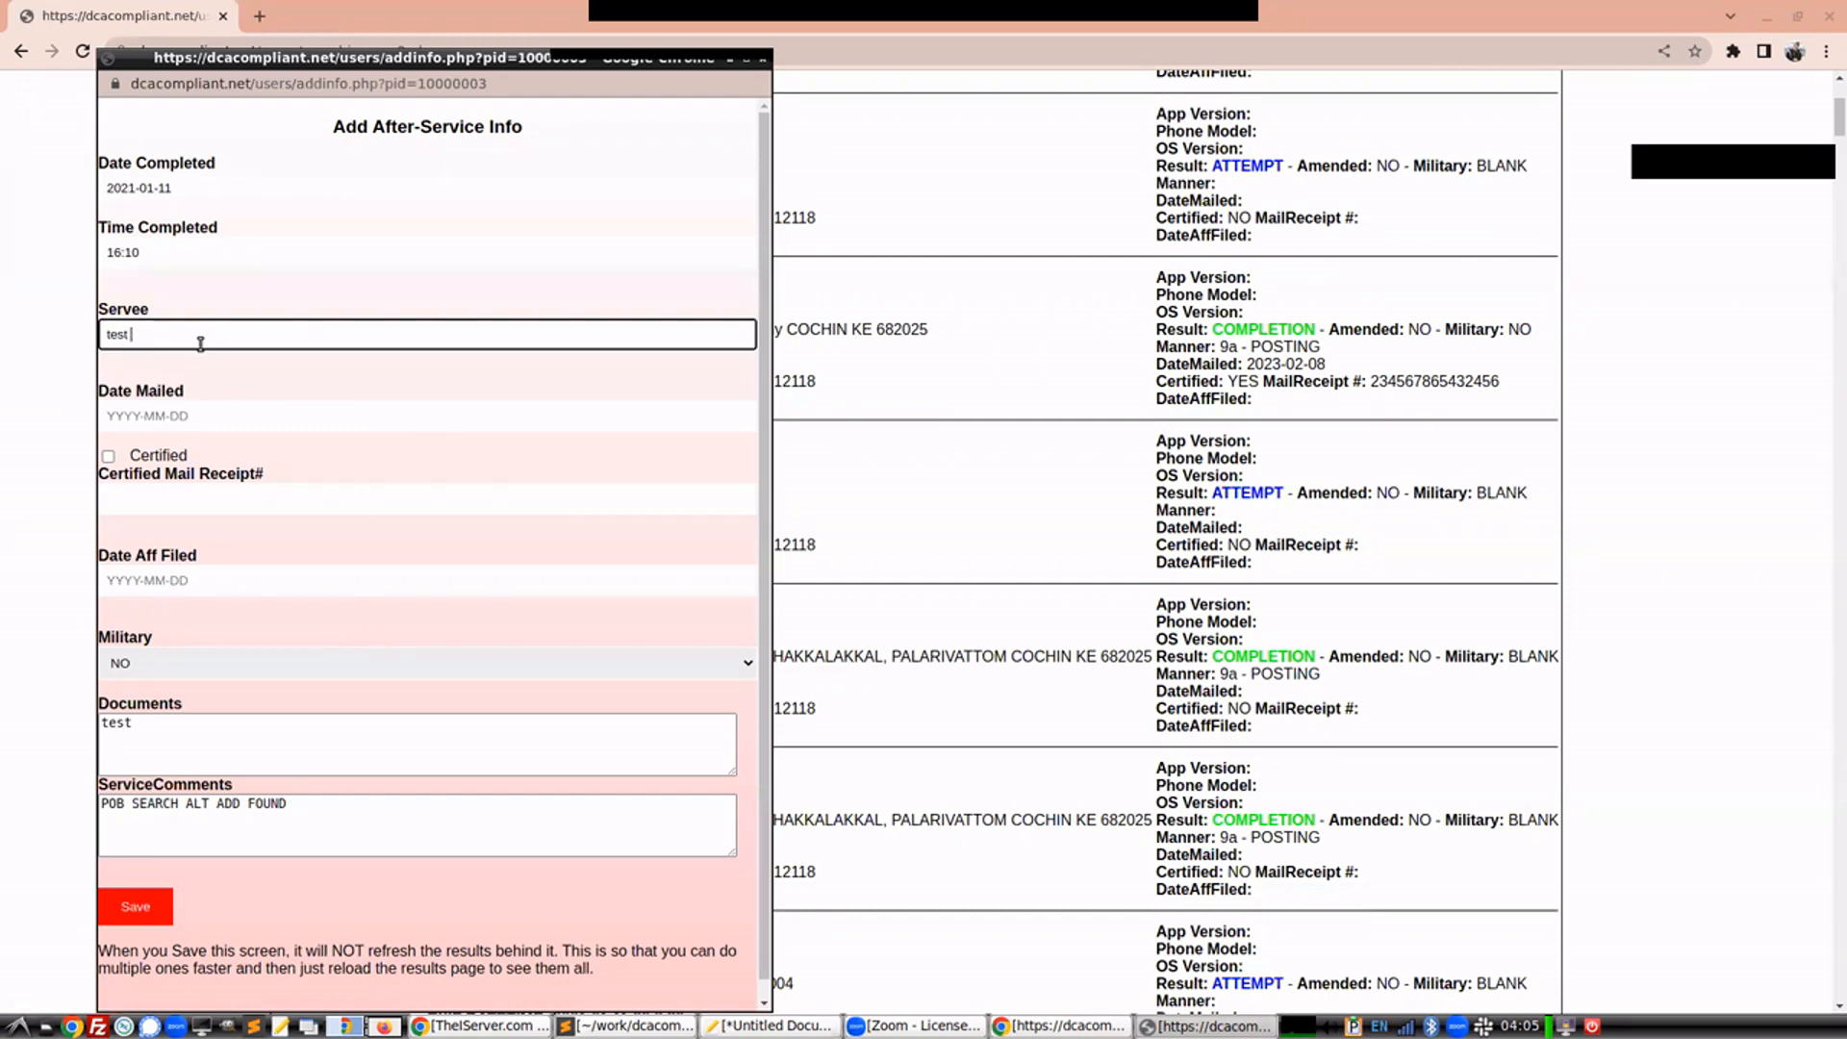
pyautogui.write('test servee a')
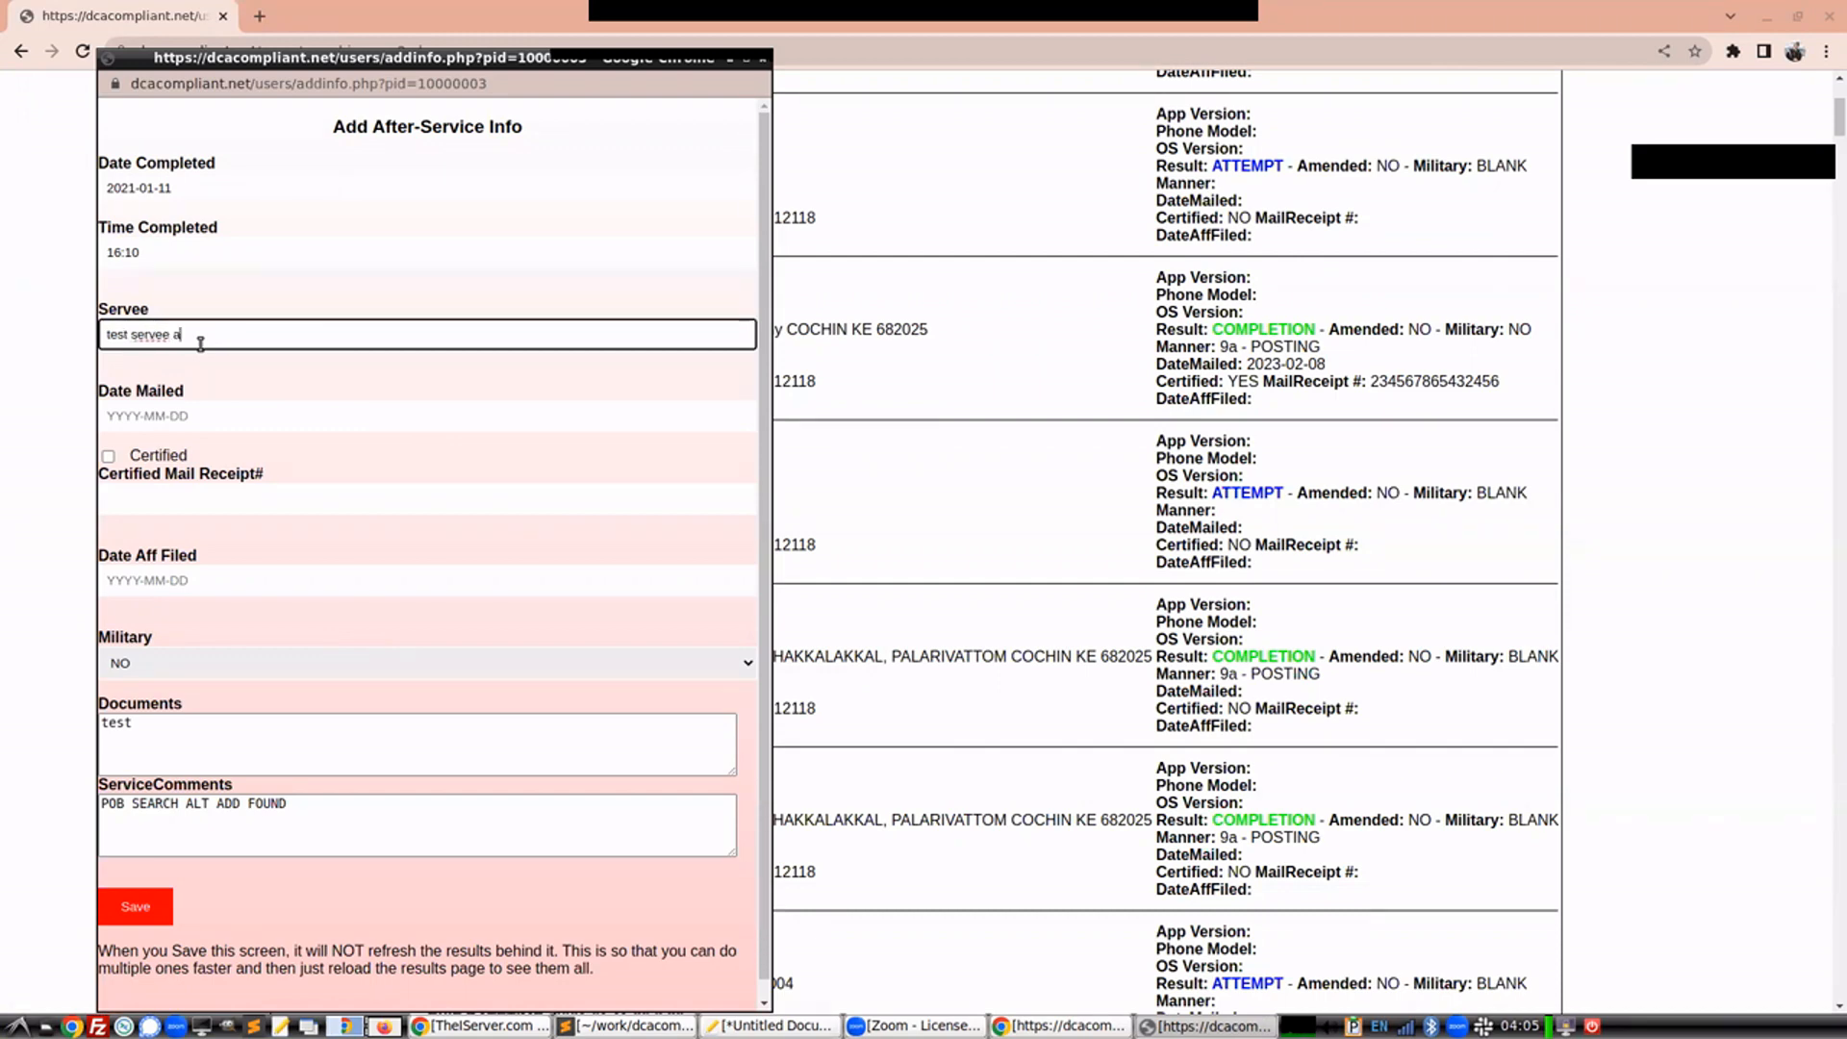
pyautogui.write('nd john doe and jane doe')
# Mark the mailing as certified with a certified mail receipt number and set Date Mailed to 2023-02-01
pyautogui.click(109, 457)
pyautogui.click(131, 500)
pyautogui.write('weasrdgfdf')
pyautogui.click(234, 420)
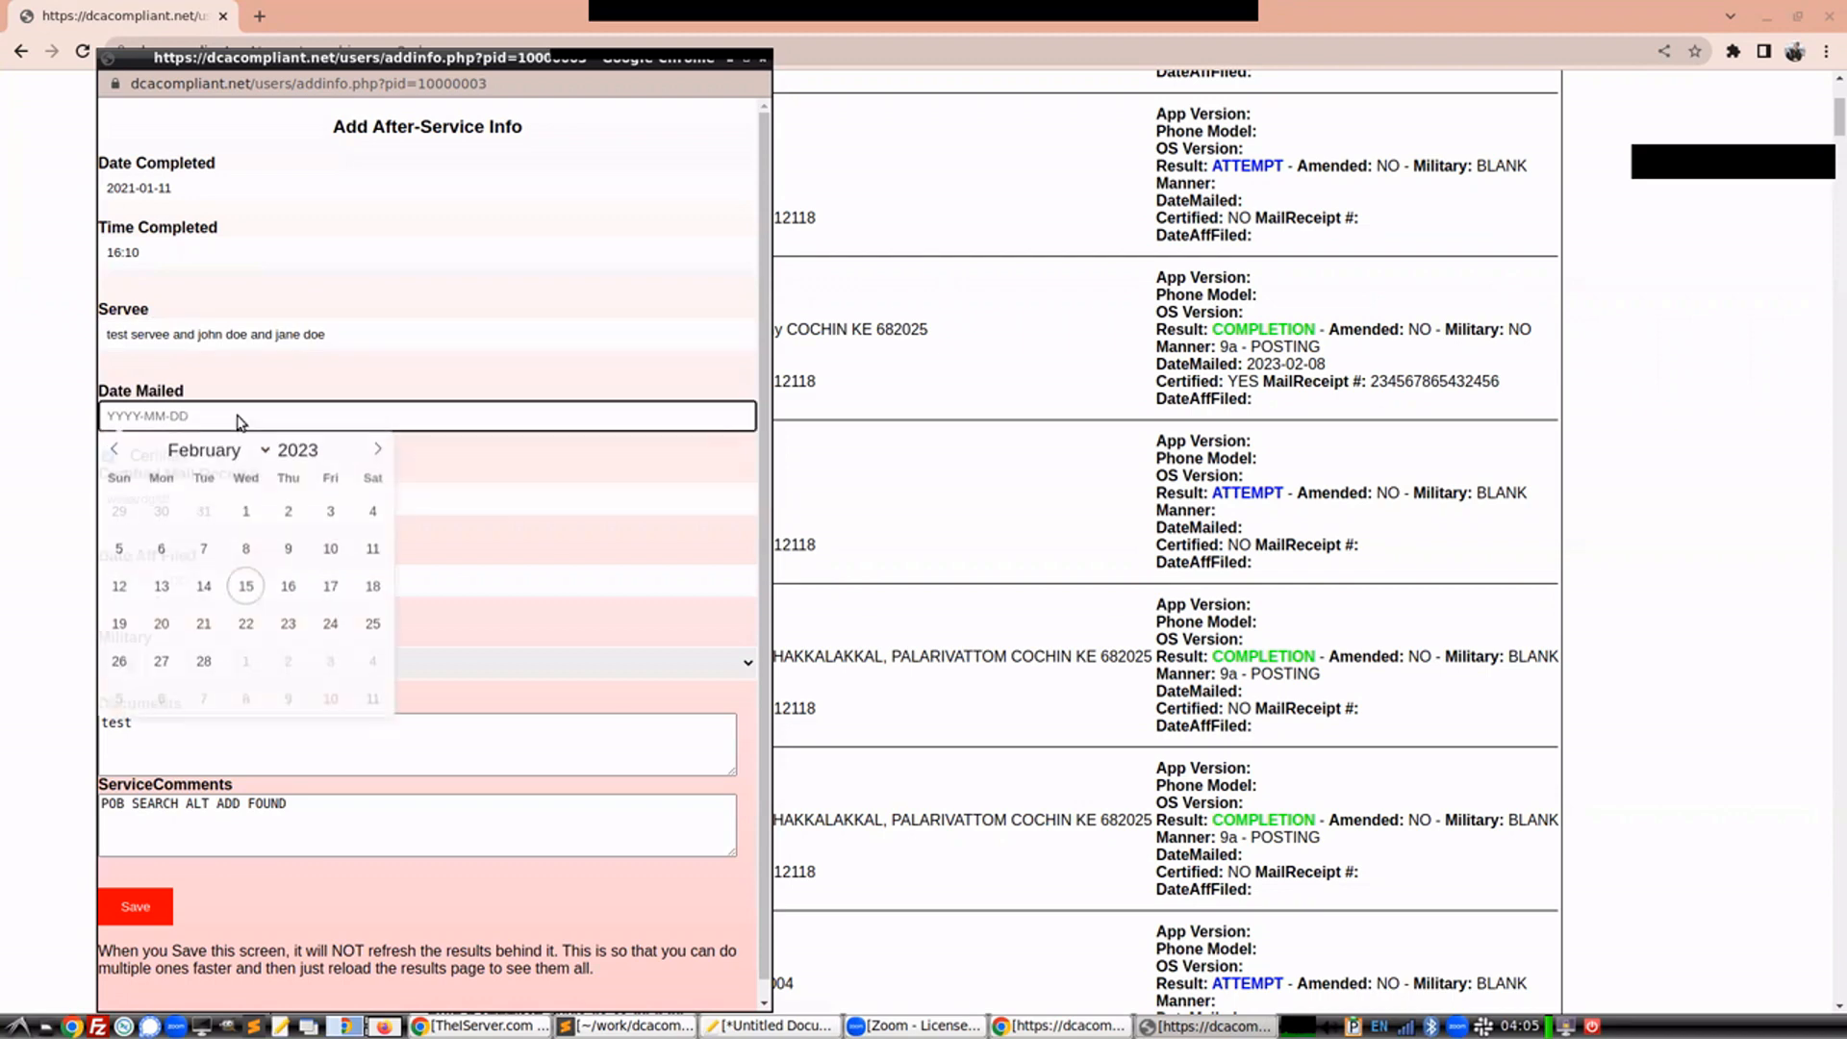
pyautogui.click(244, 502)
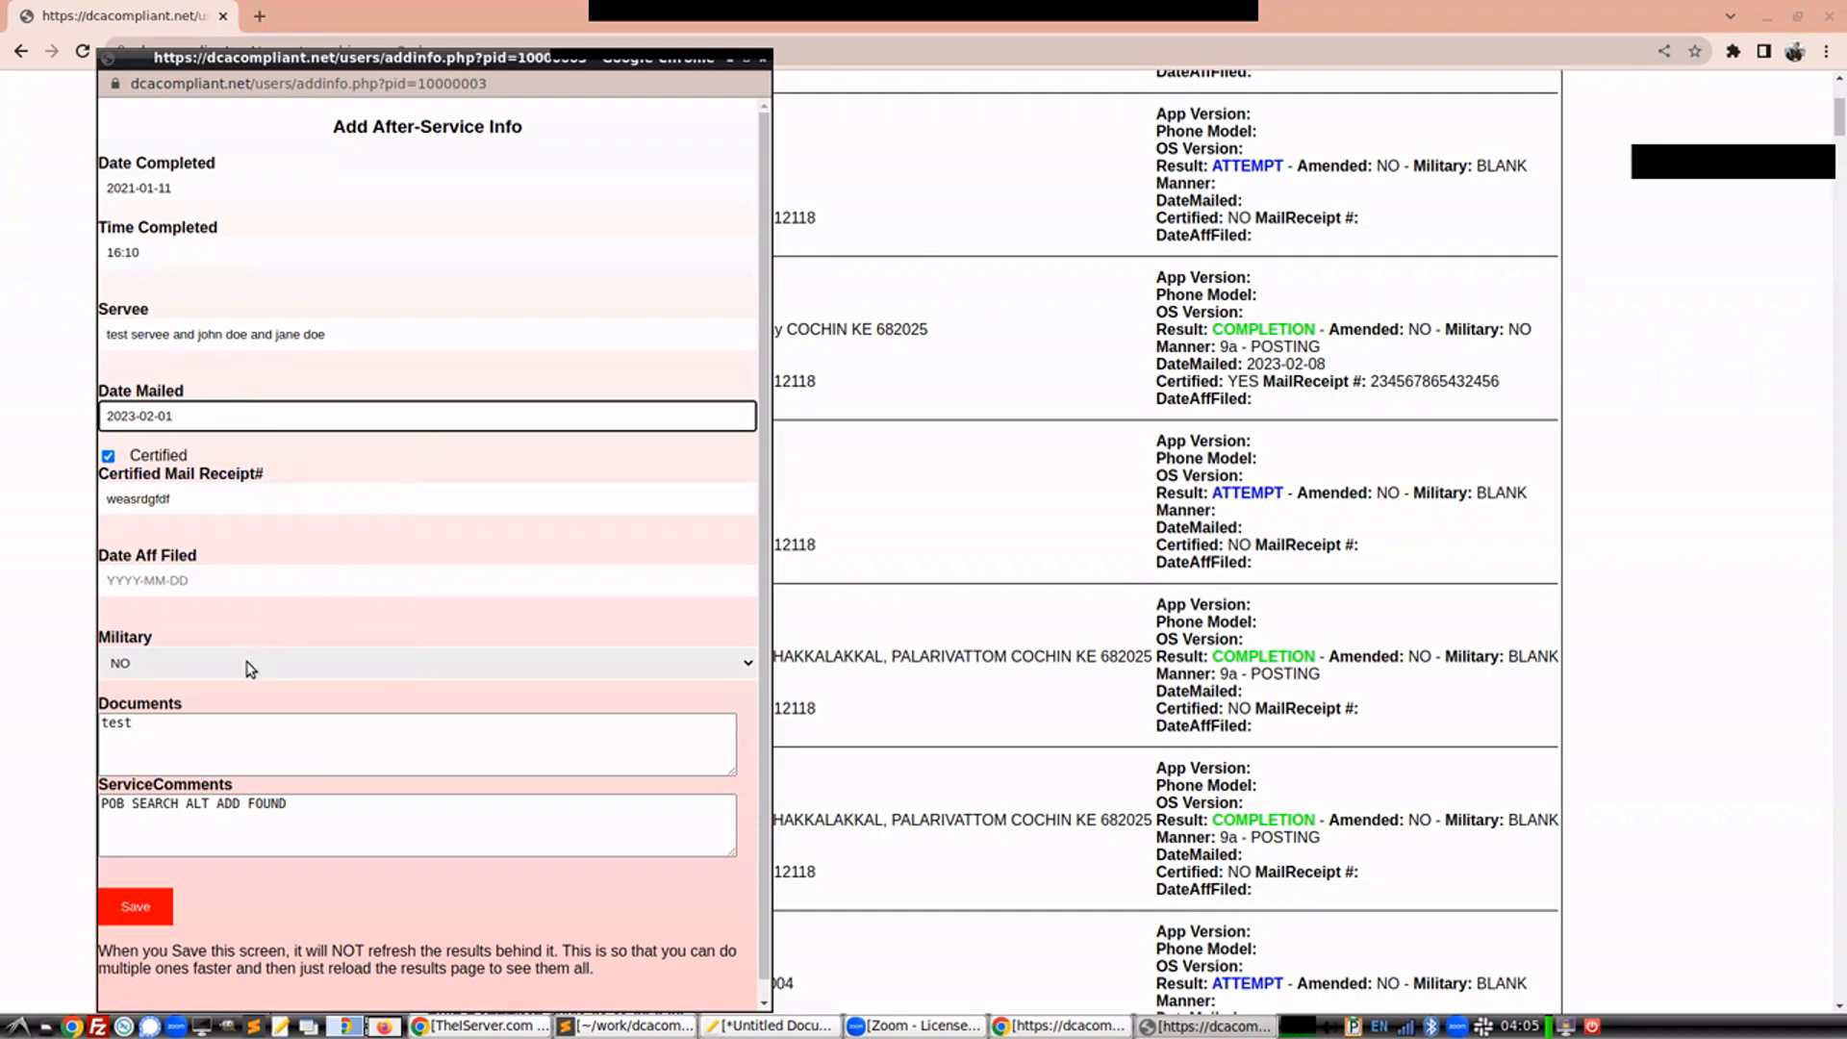
# Set Documents to 'test documents' and save the after-service info
pyautogui.moveTo(160, 729); pyautogui.dragTo(112, 725)
pyautogui.click(149, 726)
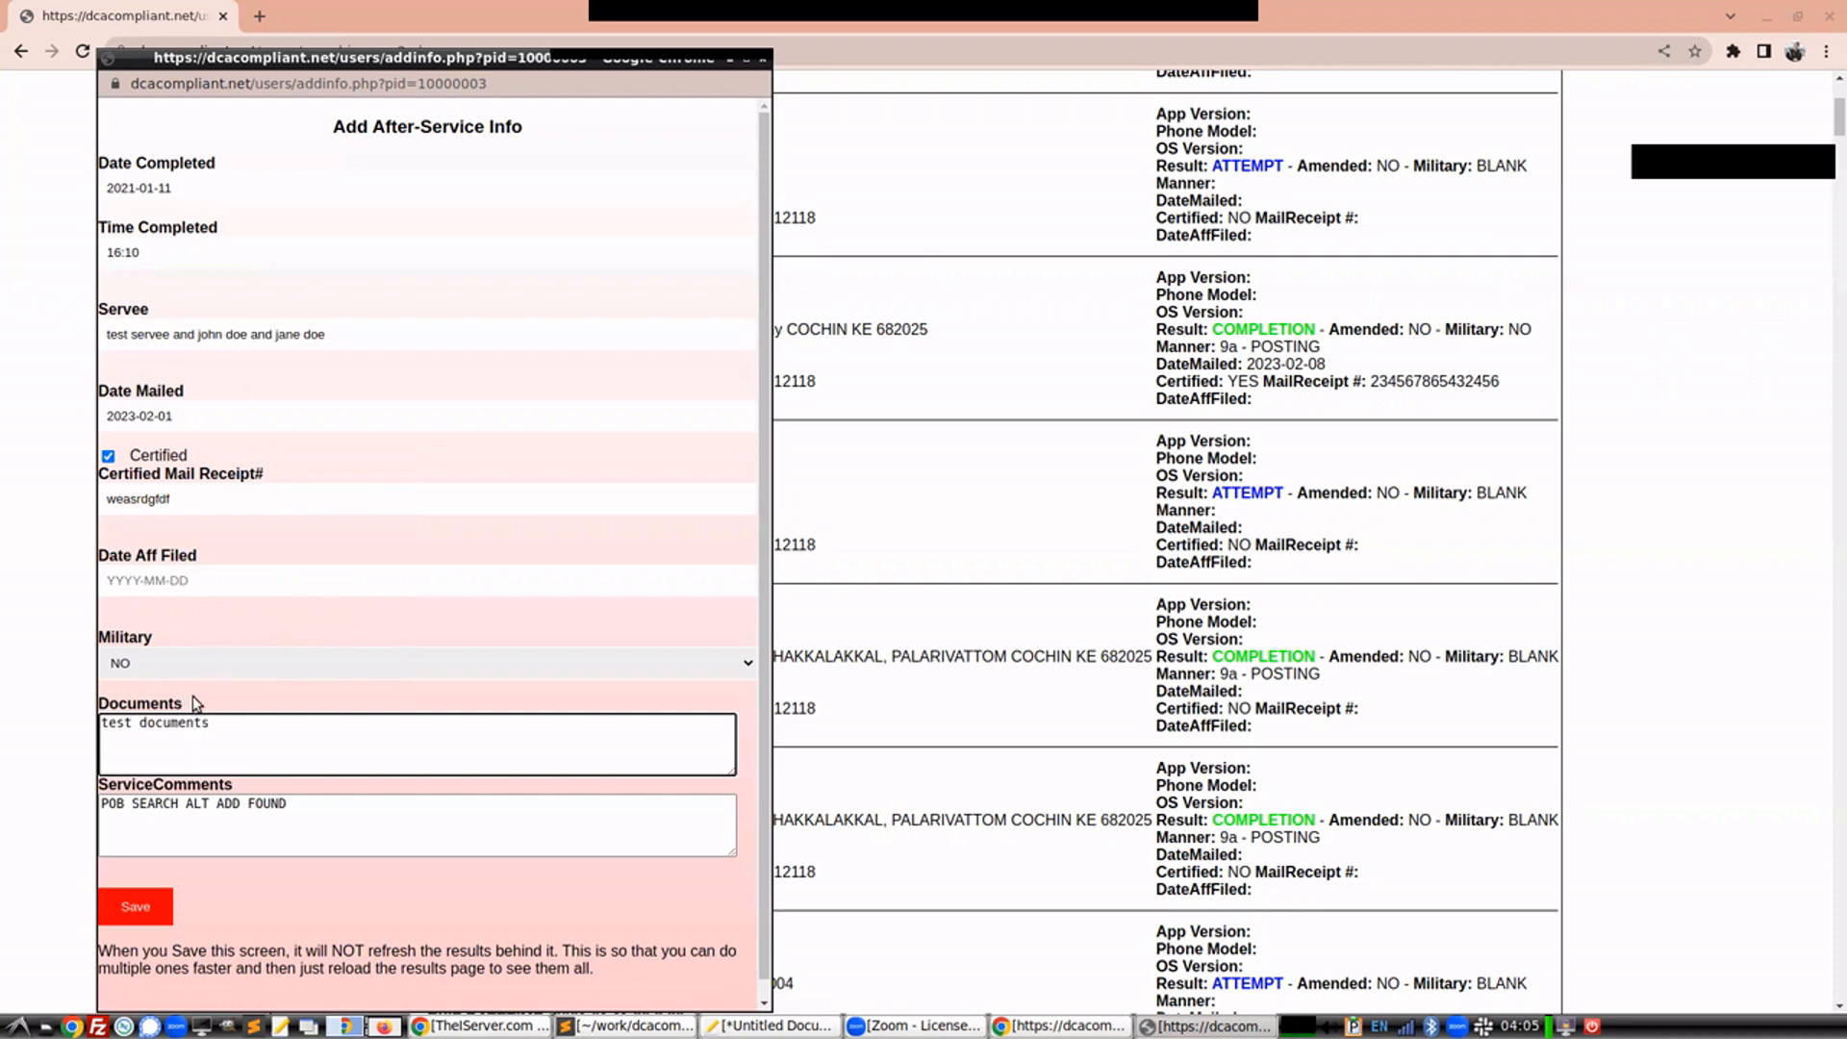
pyautogui.click(136, 906)
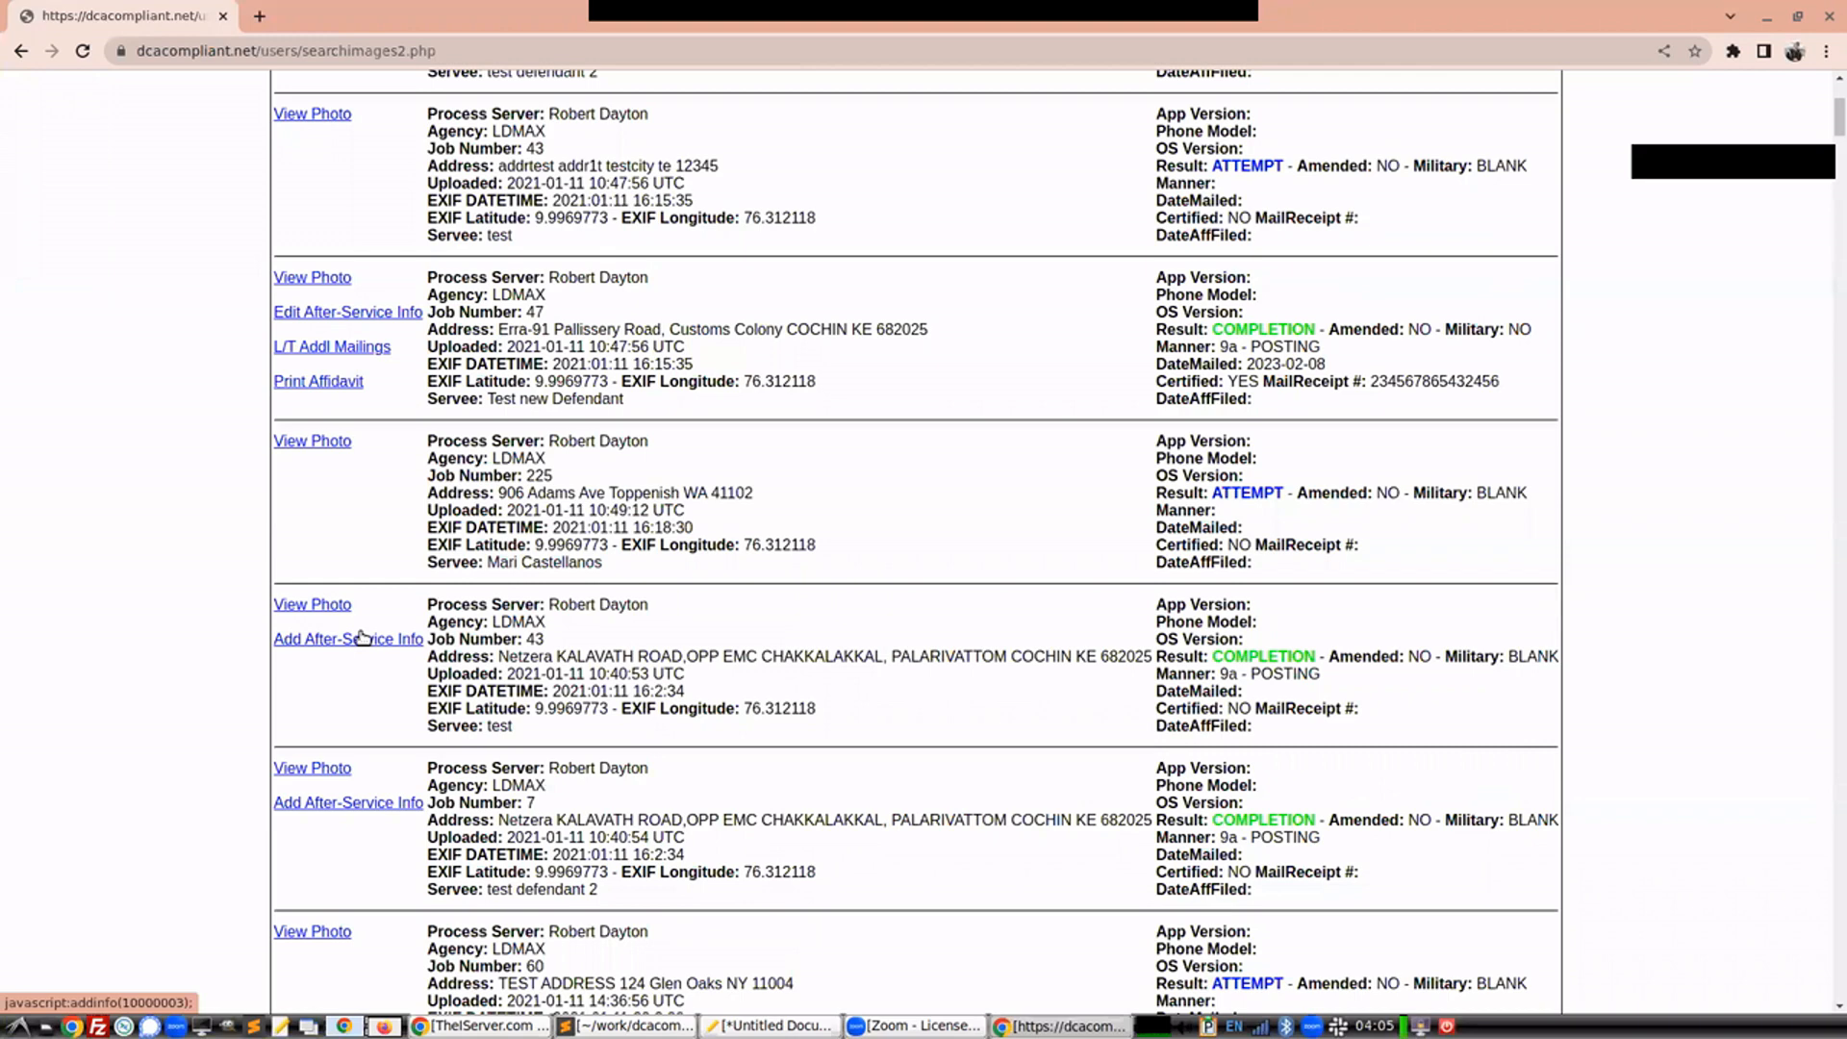
# Reload the search results page, confirming the form resubmission
pyautogui.click(83, 50)
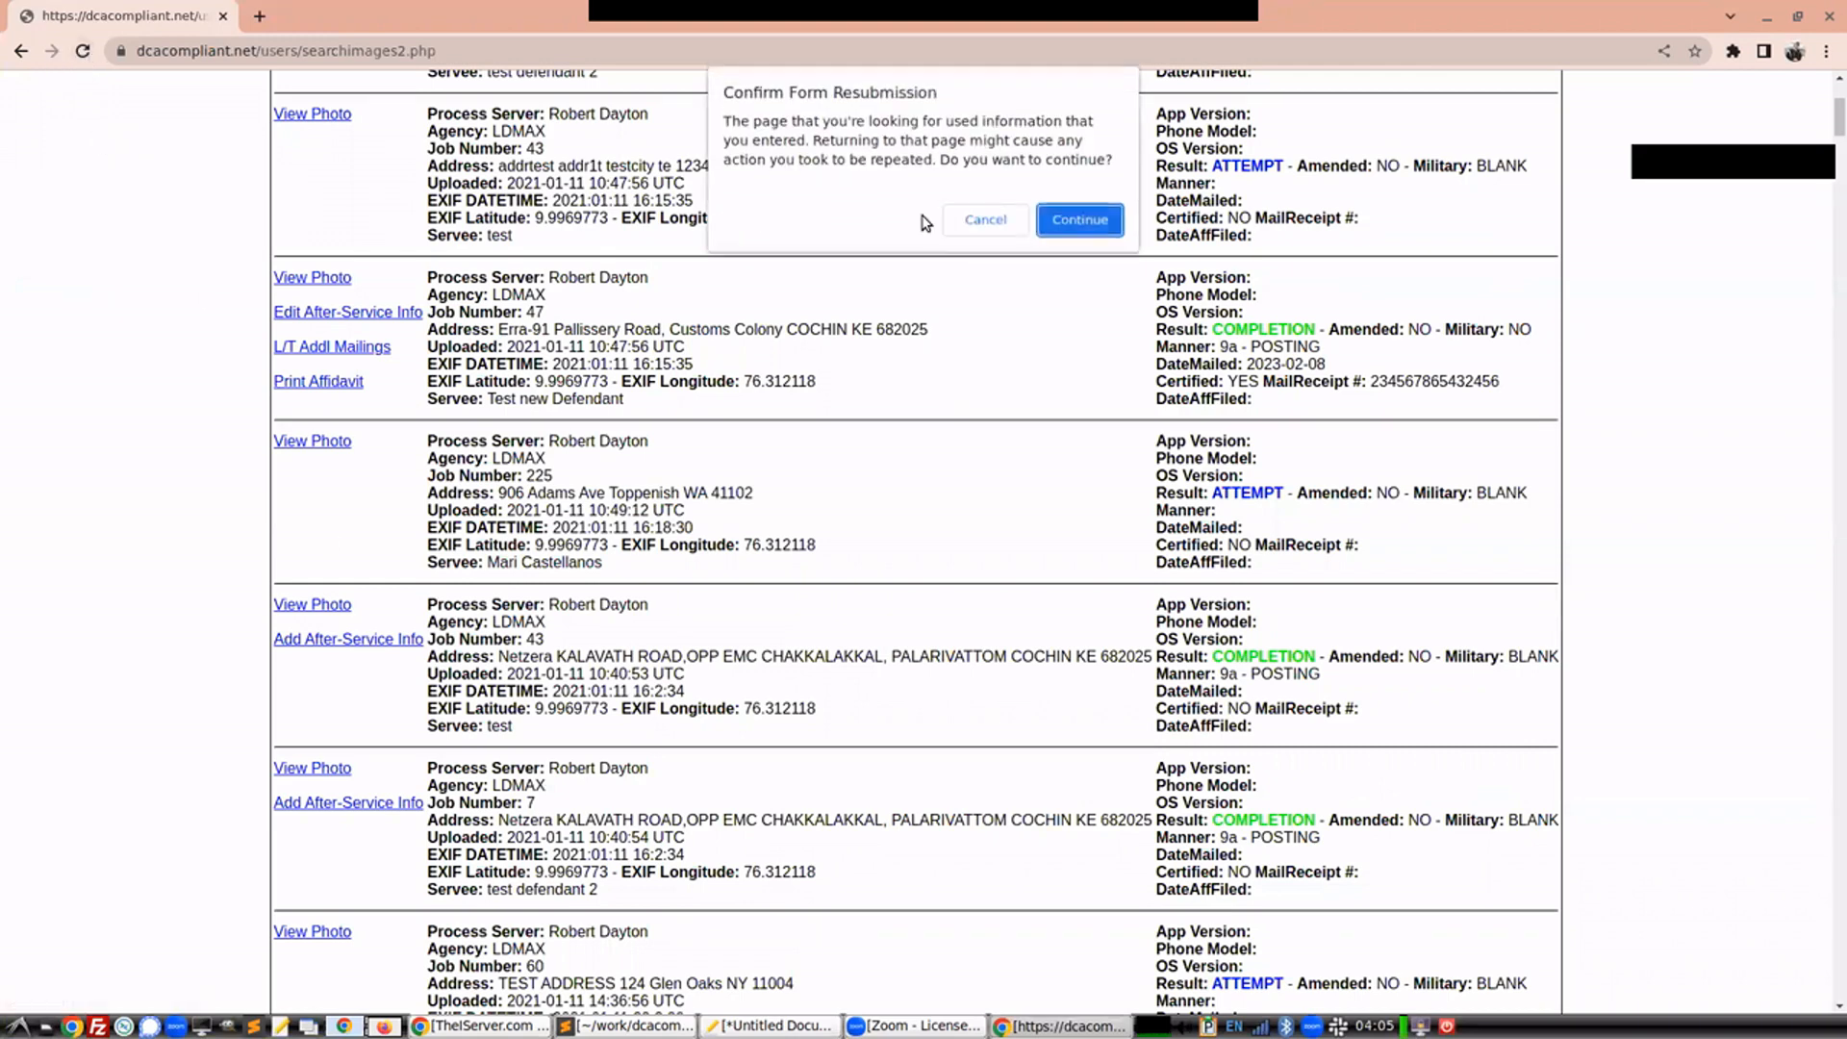
pyautogui.click(1079, 219)
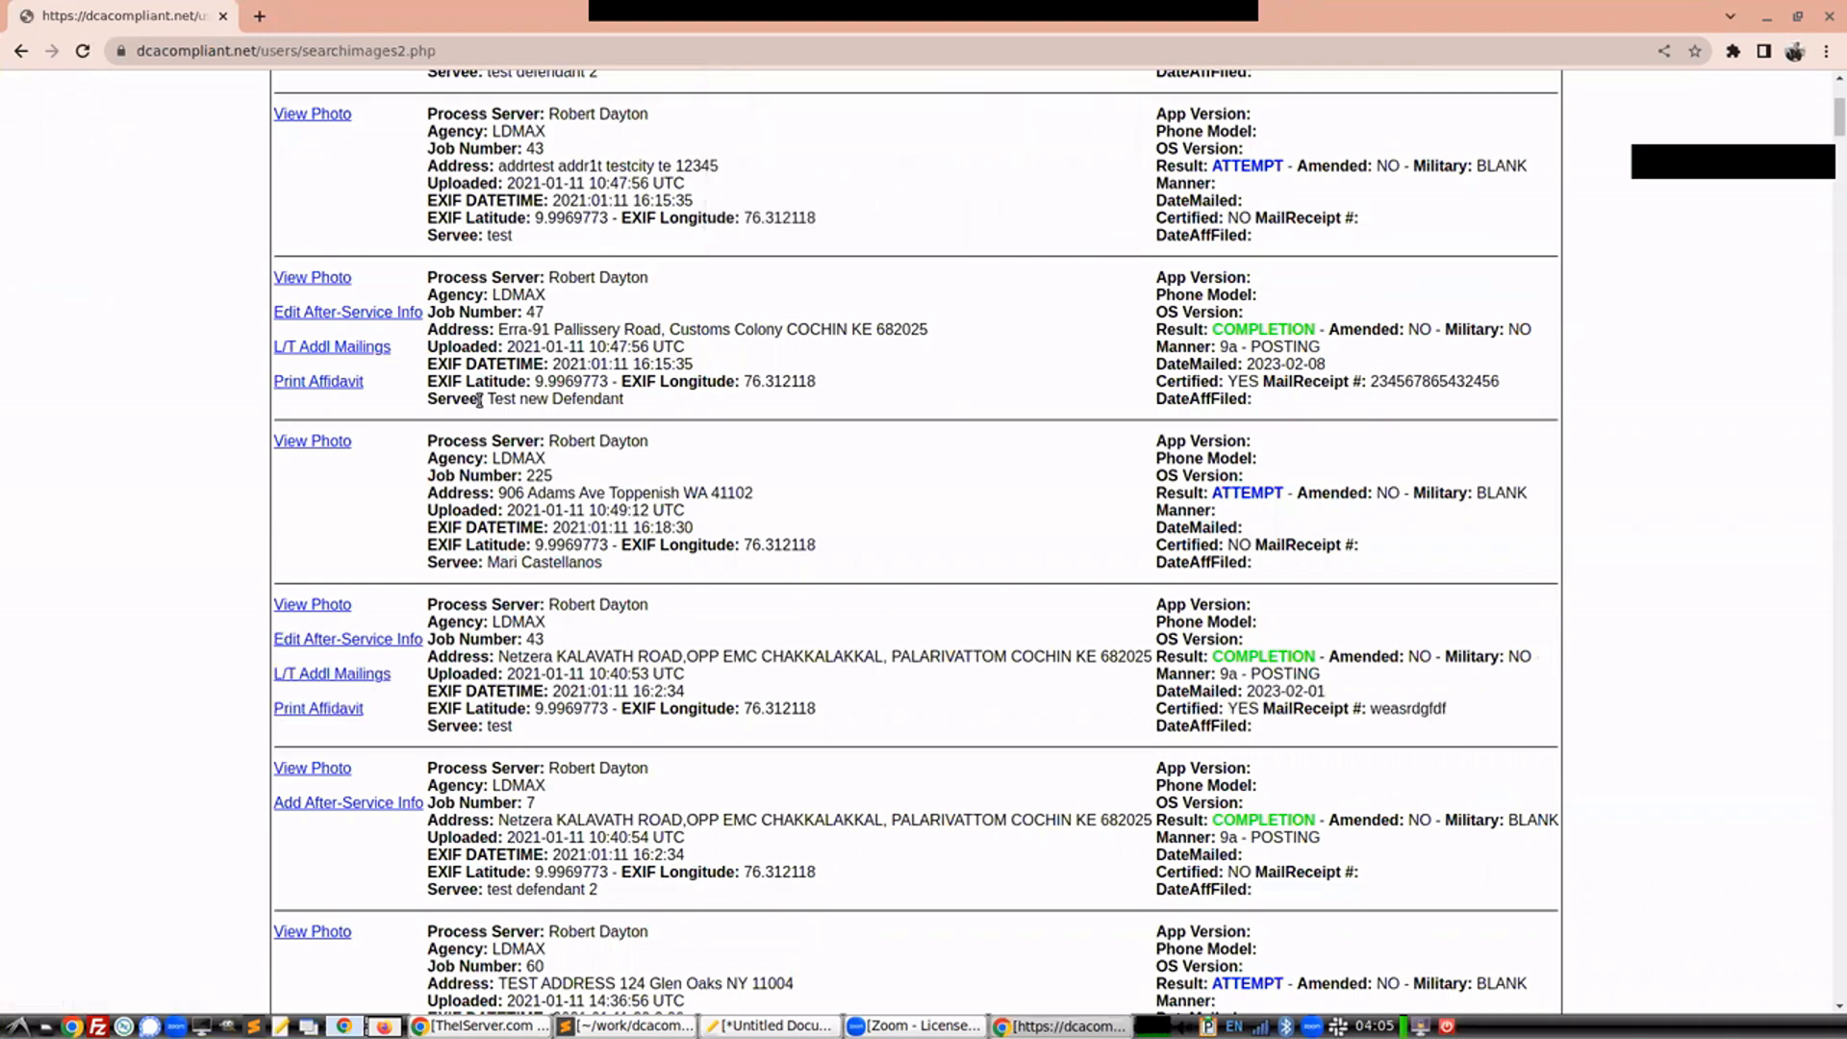
# Open the job 43 record's after-service info for editing and save it
pyautogui.moveTo(385, 599); pyautogui.dragTo(379, 635)
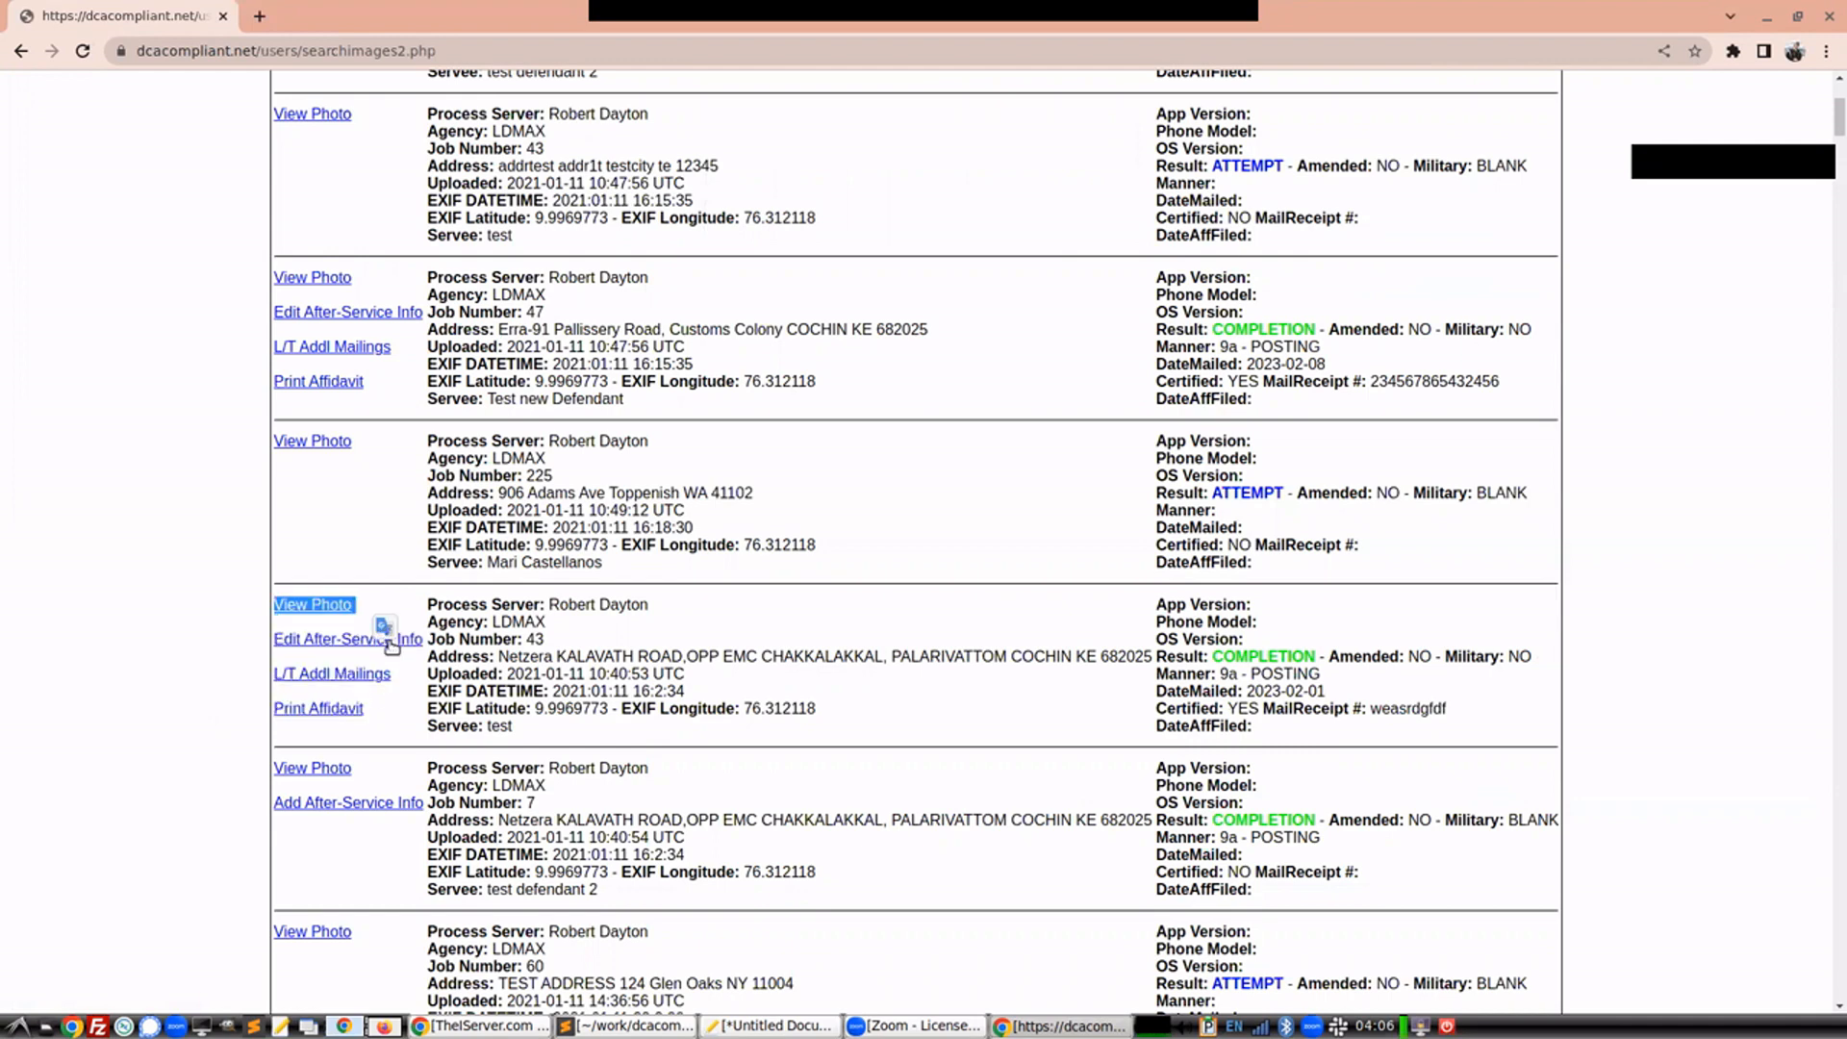
pyautogui.click(388, 641)
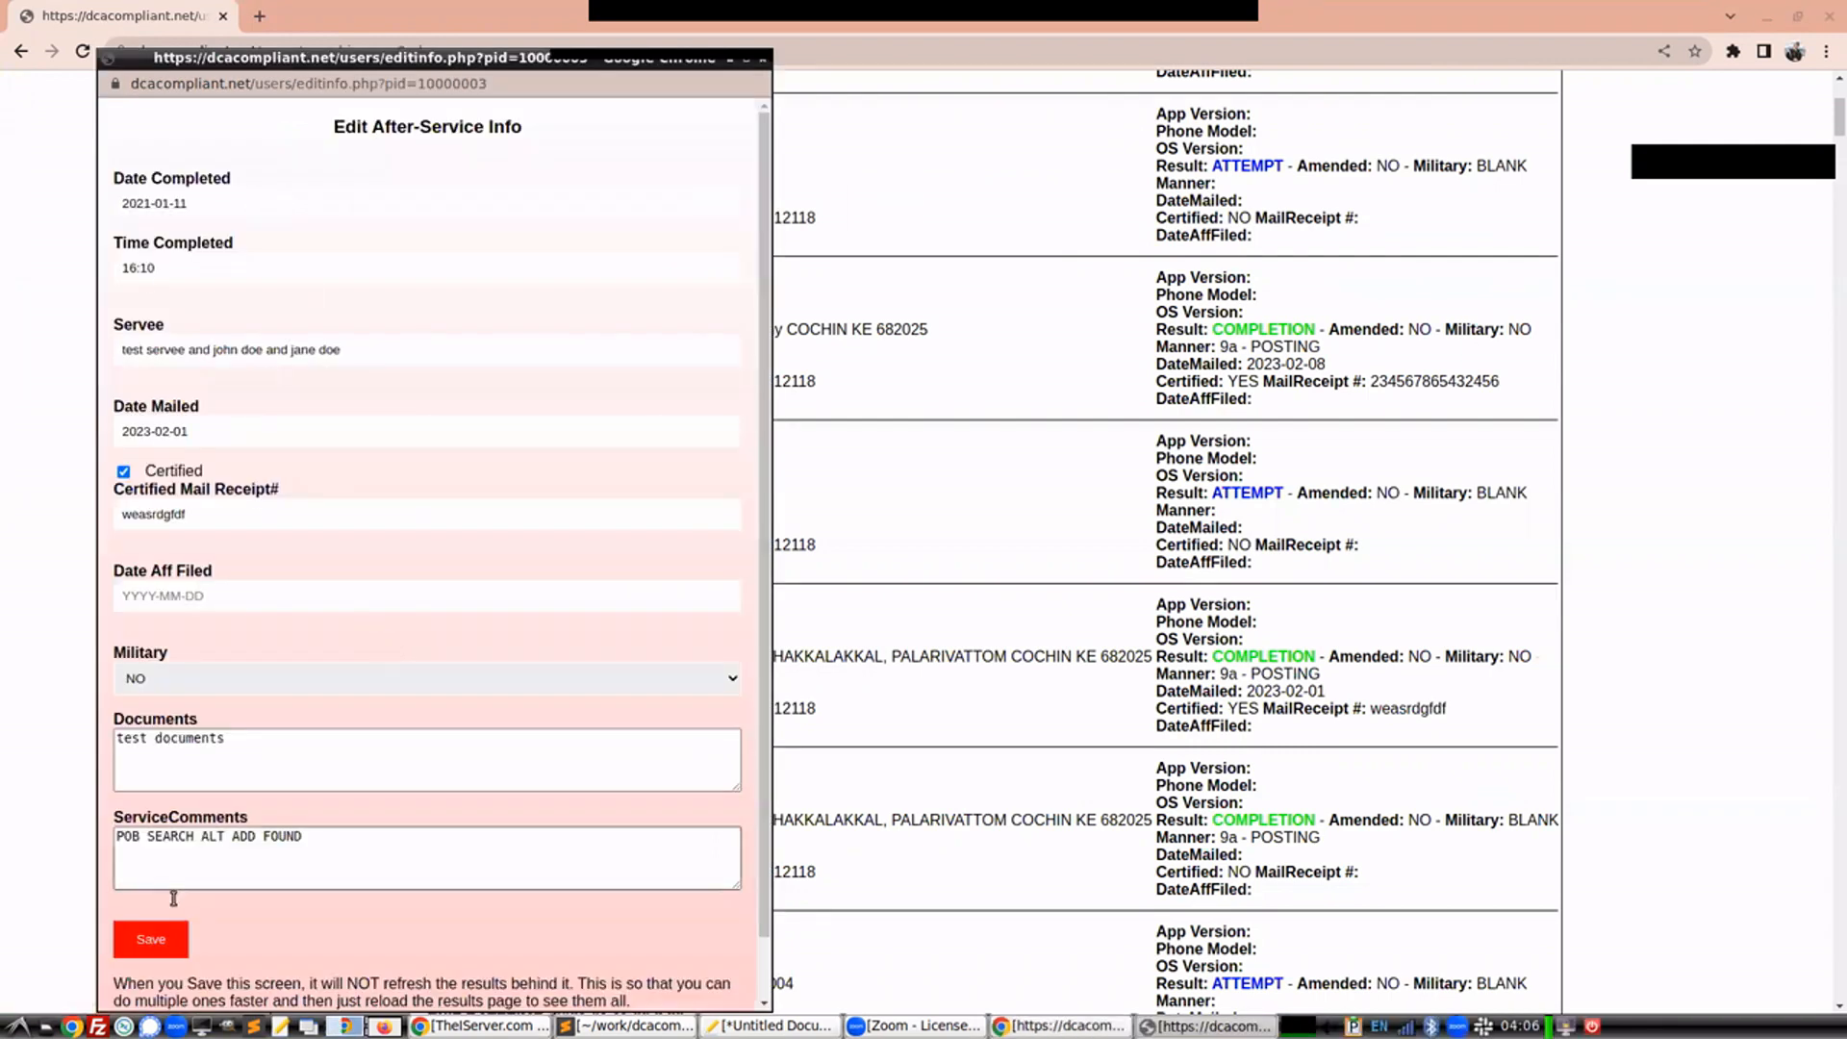
pyautogui.click(172, 949)
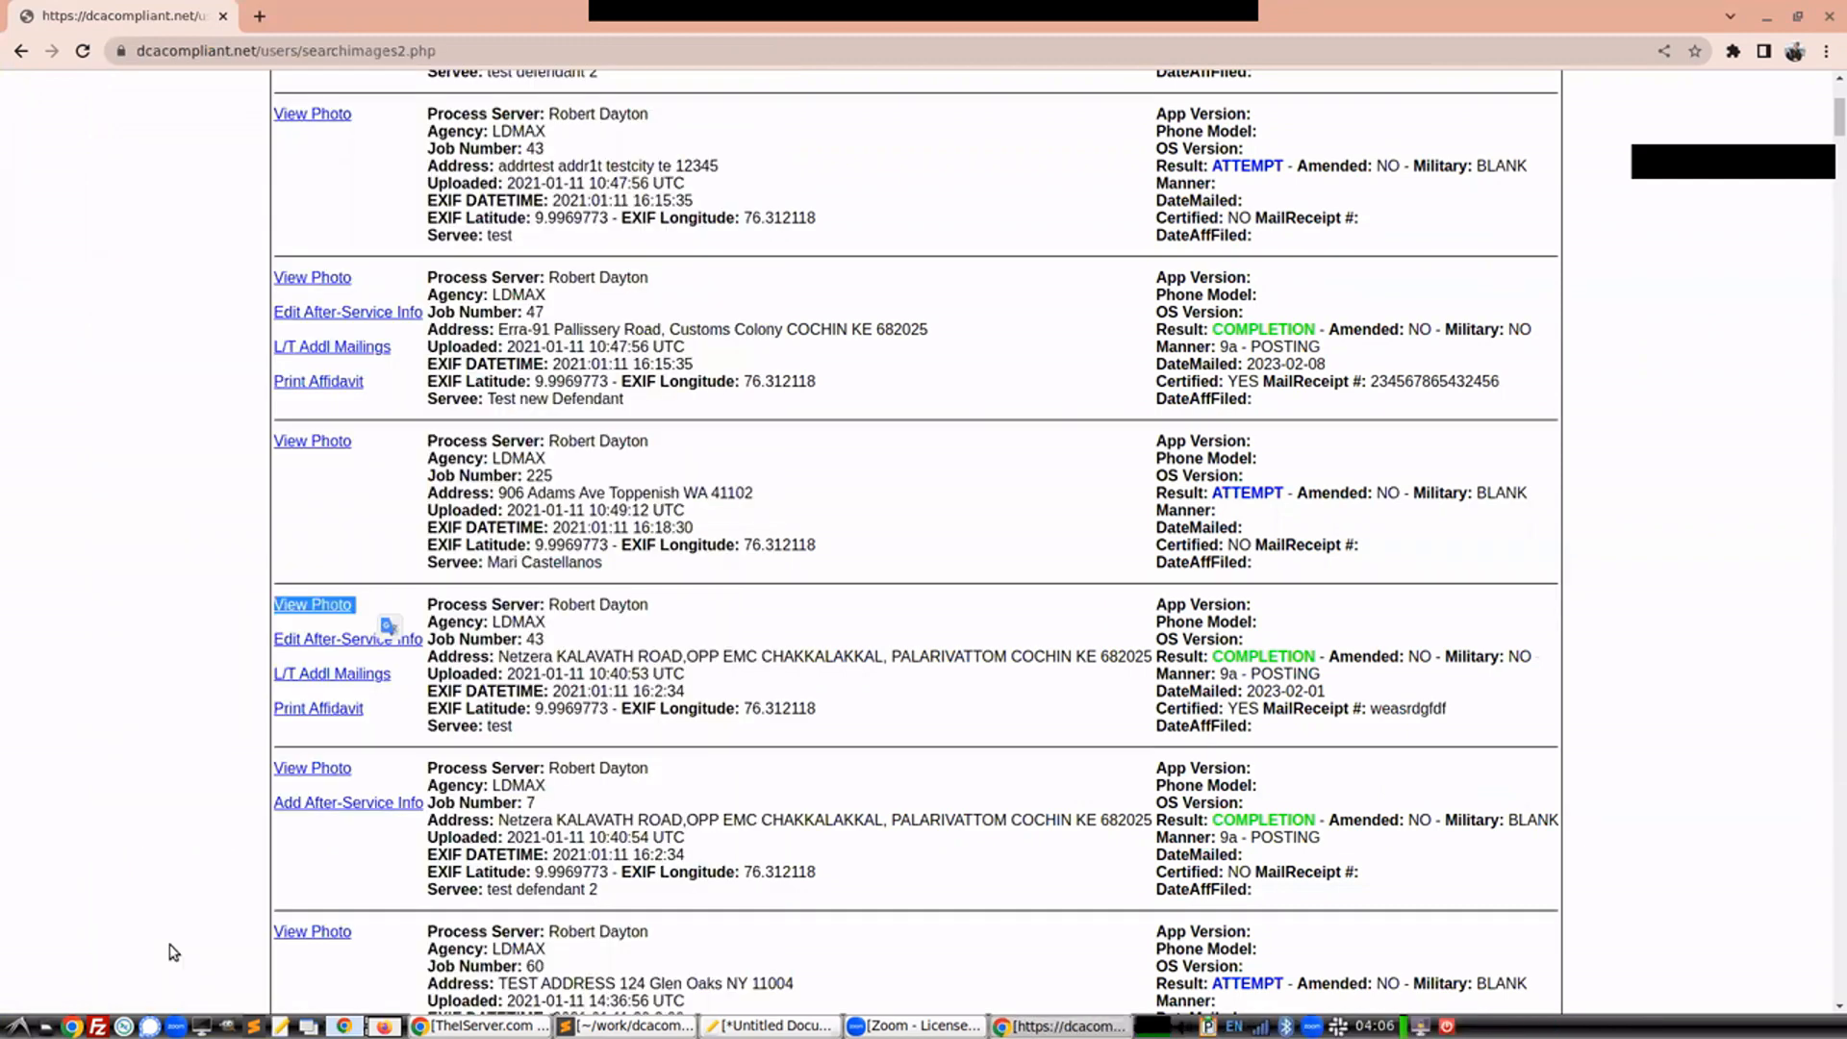
# Print the job 43 affidavit using the NAIL/MAIL-Residence (All Servers) template
pyautogui.click(306, 712)
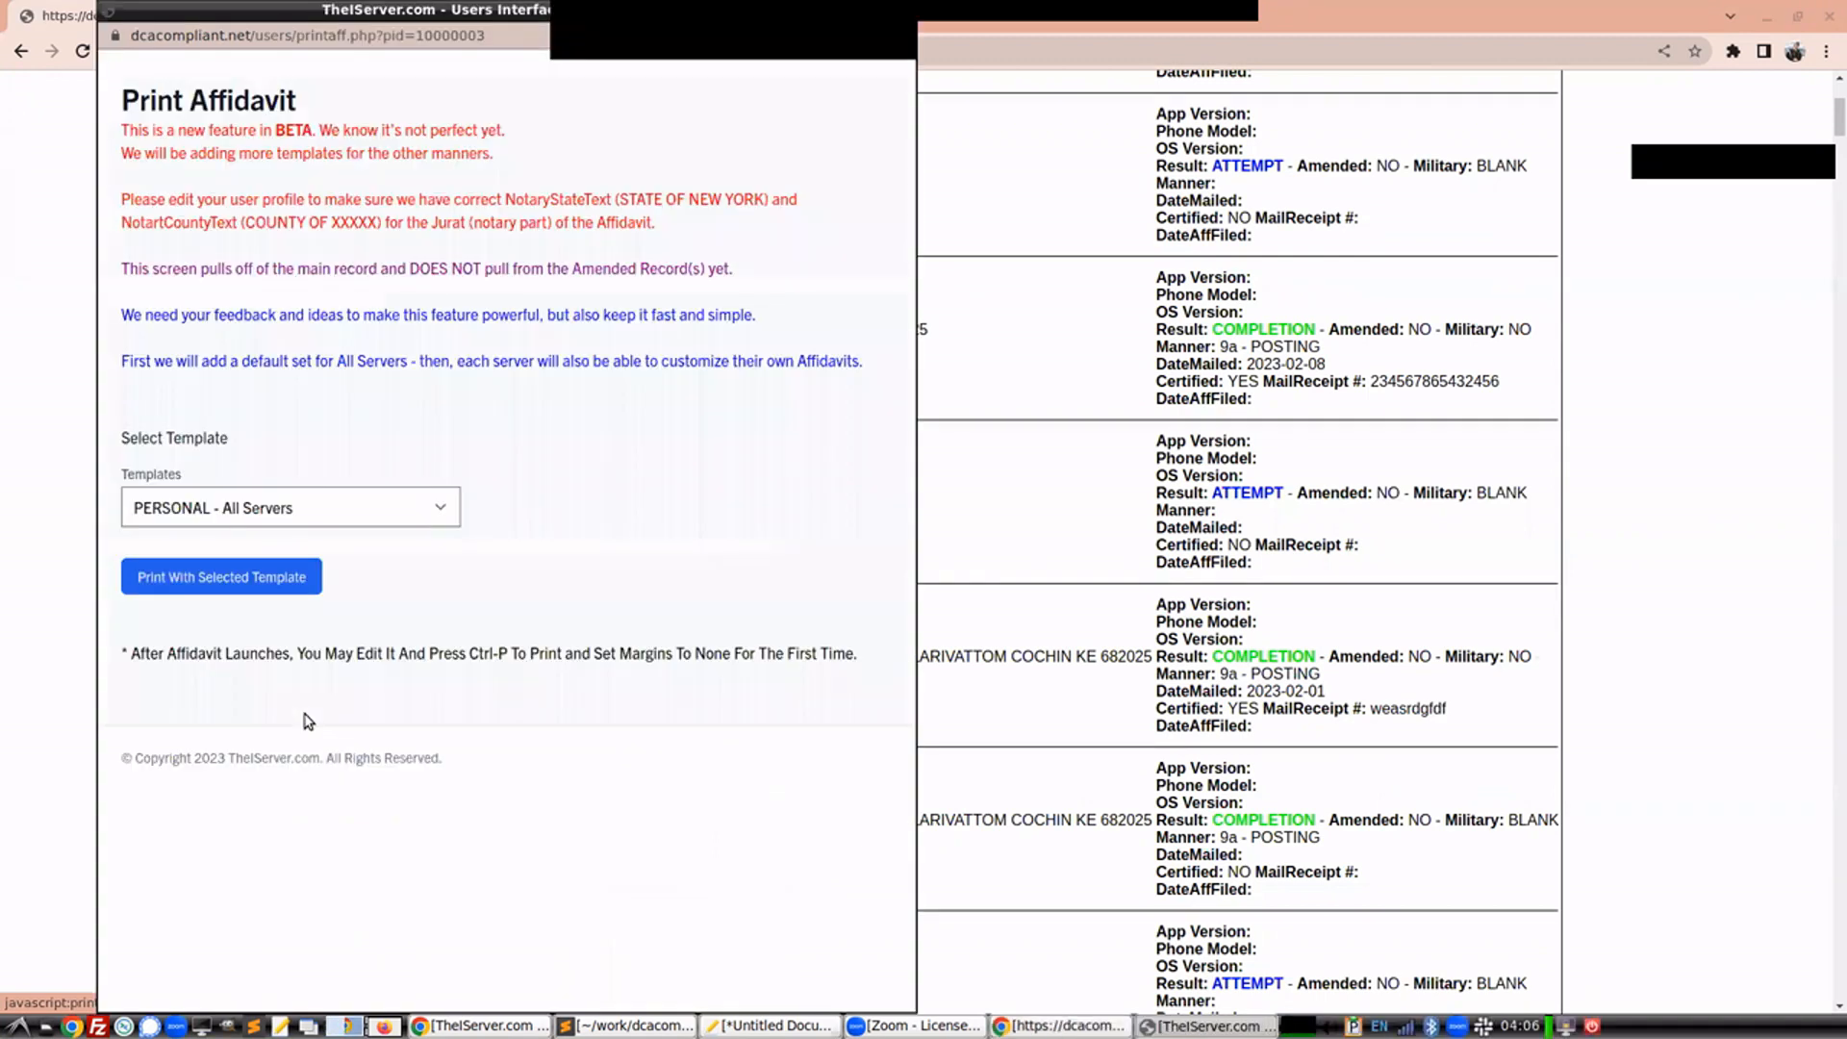
pyautogui.click(302, 514)
pyautogui.click(277, 600)
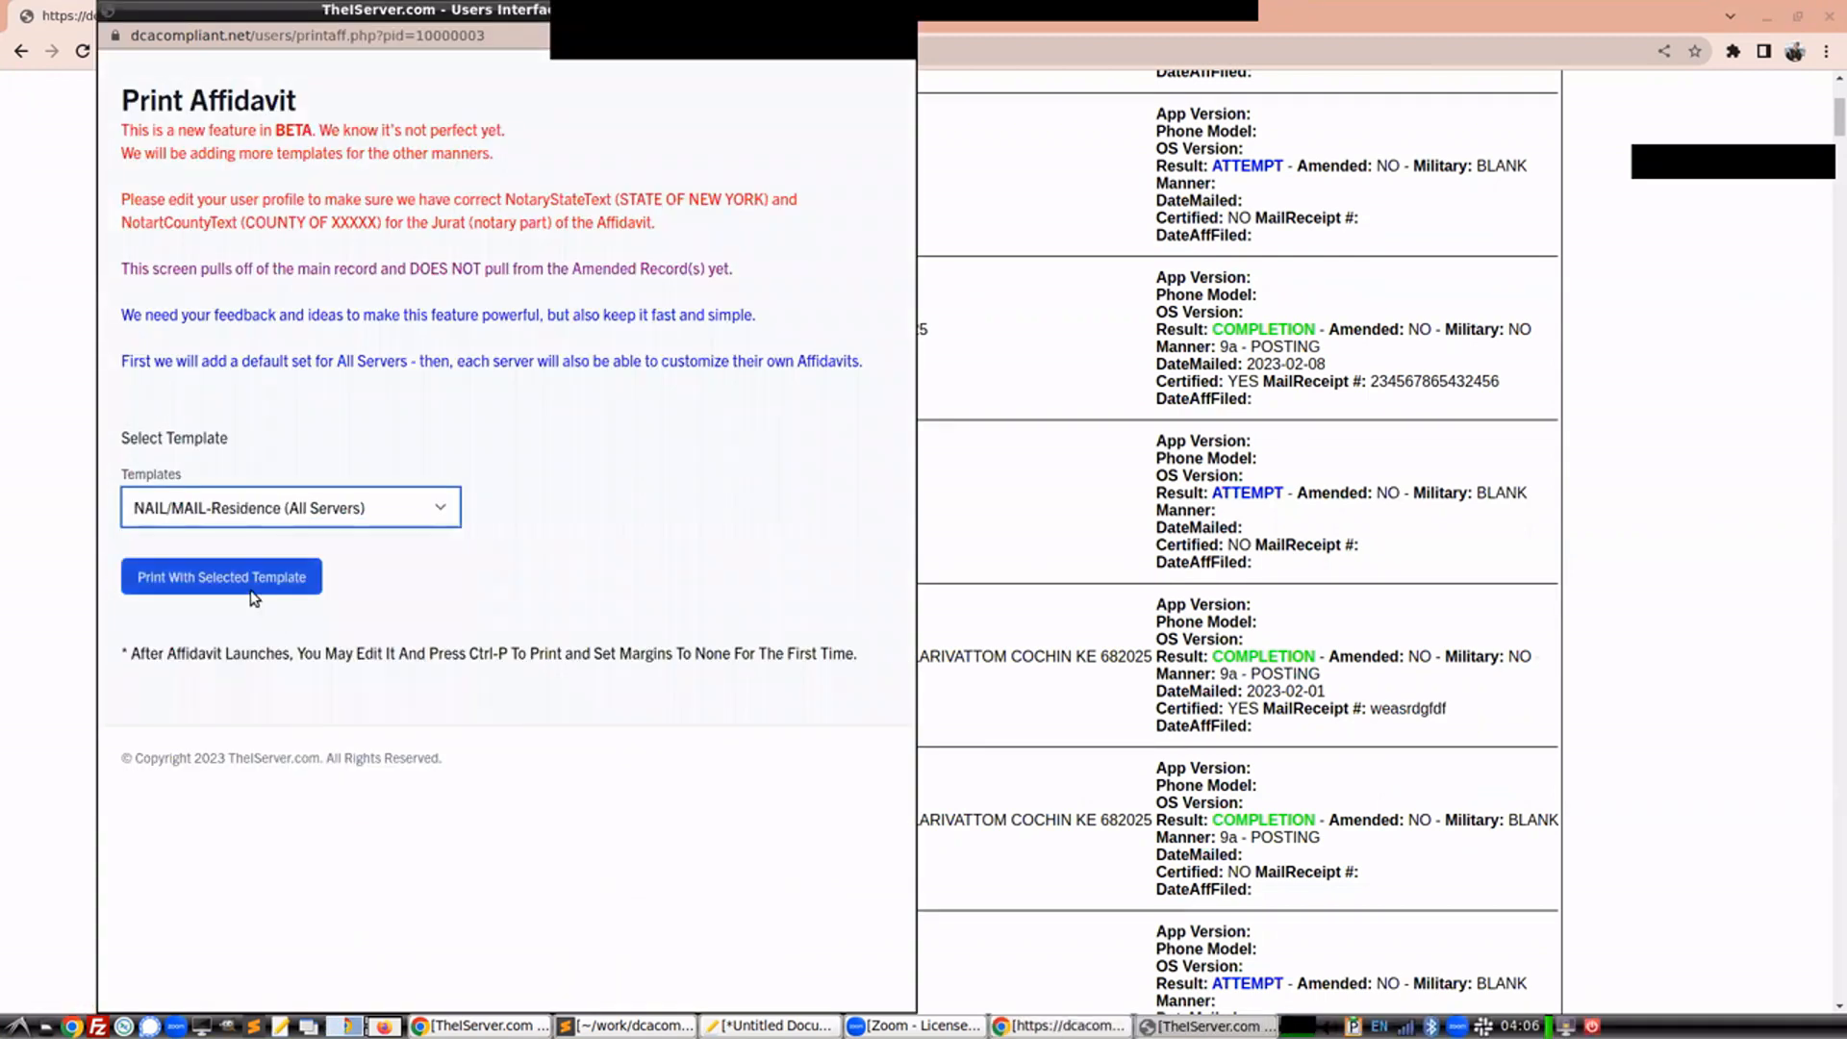
pyautogui.click(252, 578)
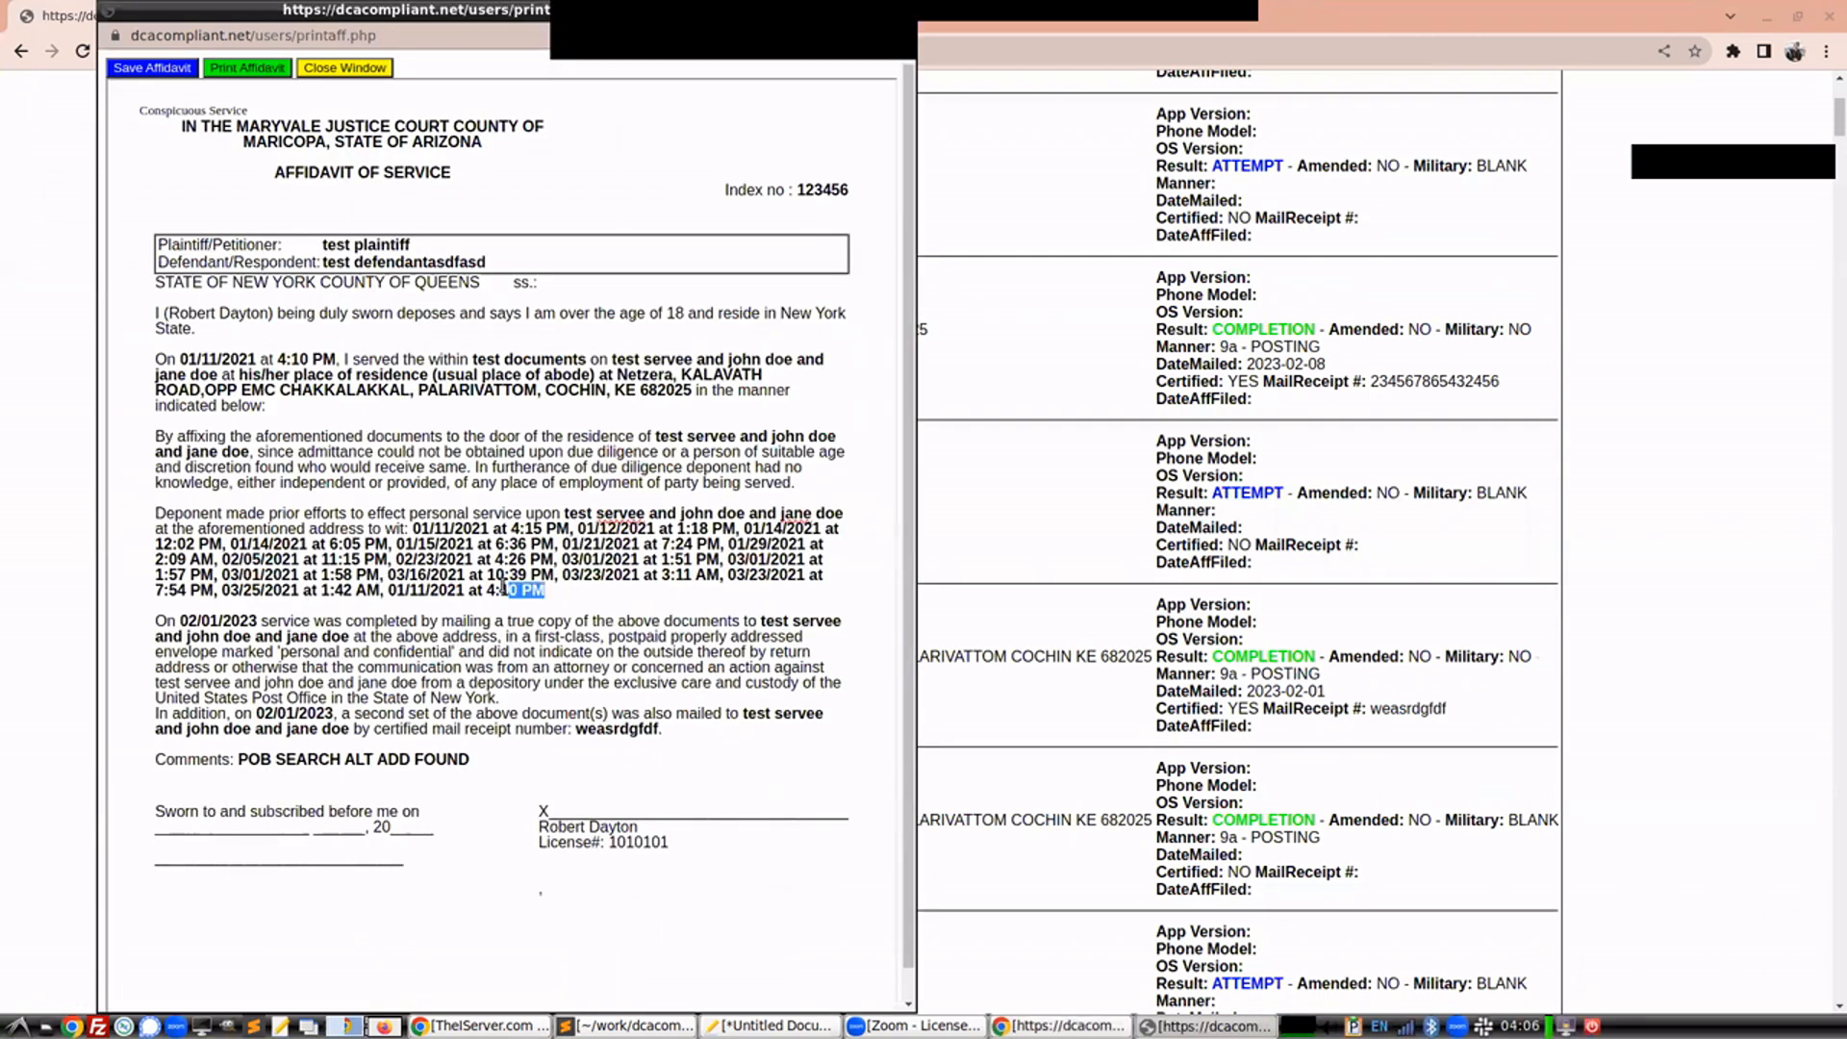
# Delete the extra characters after 'test defendant' in the affidavit's Defendant/Respondent line
pyautogui.moveTo(546, 590); pyautogui.dragTo(419, 532)
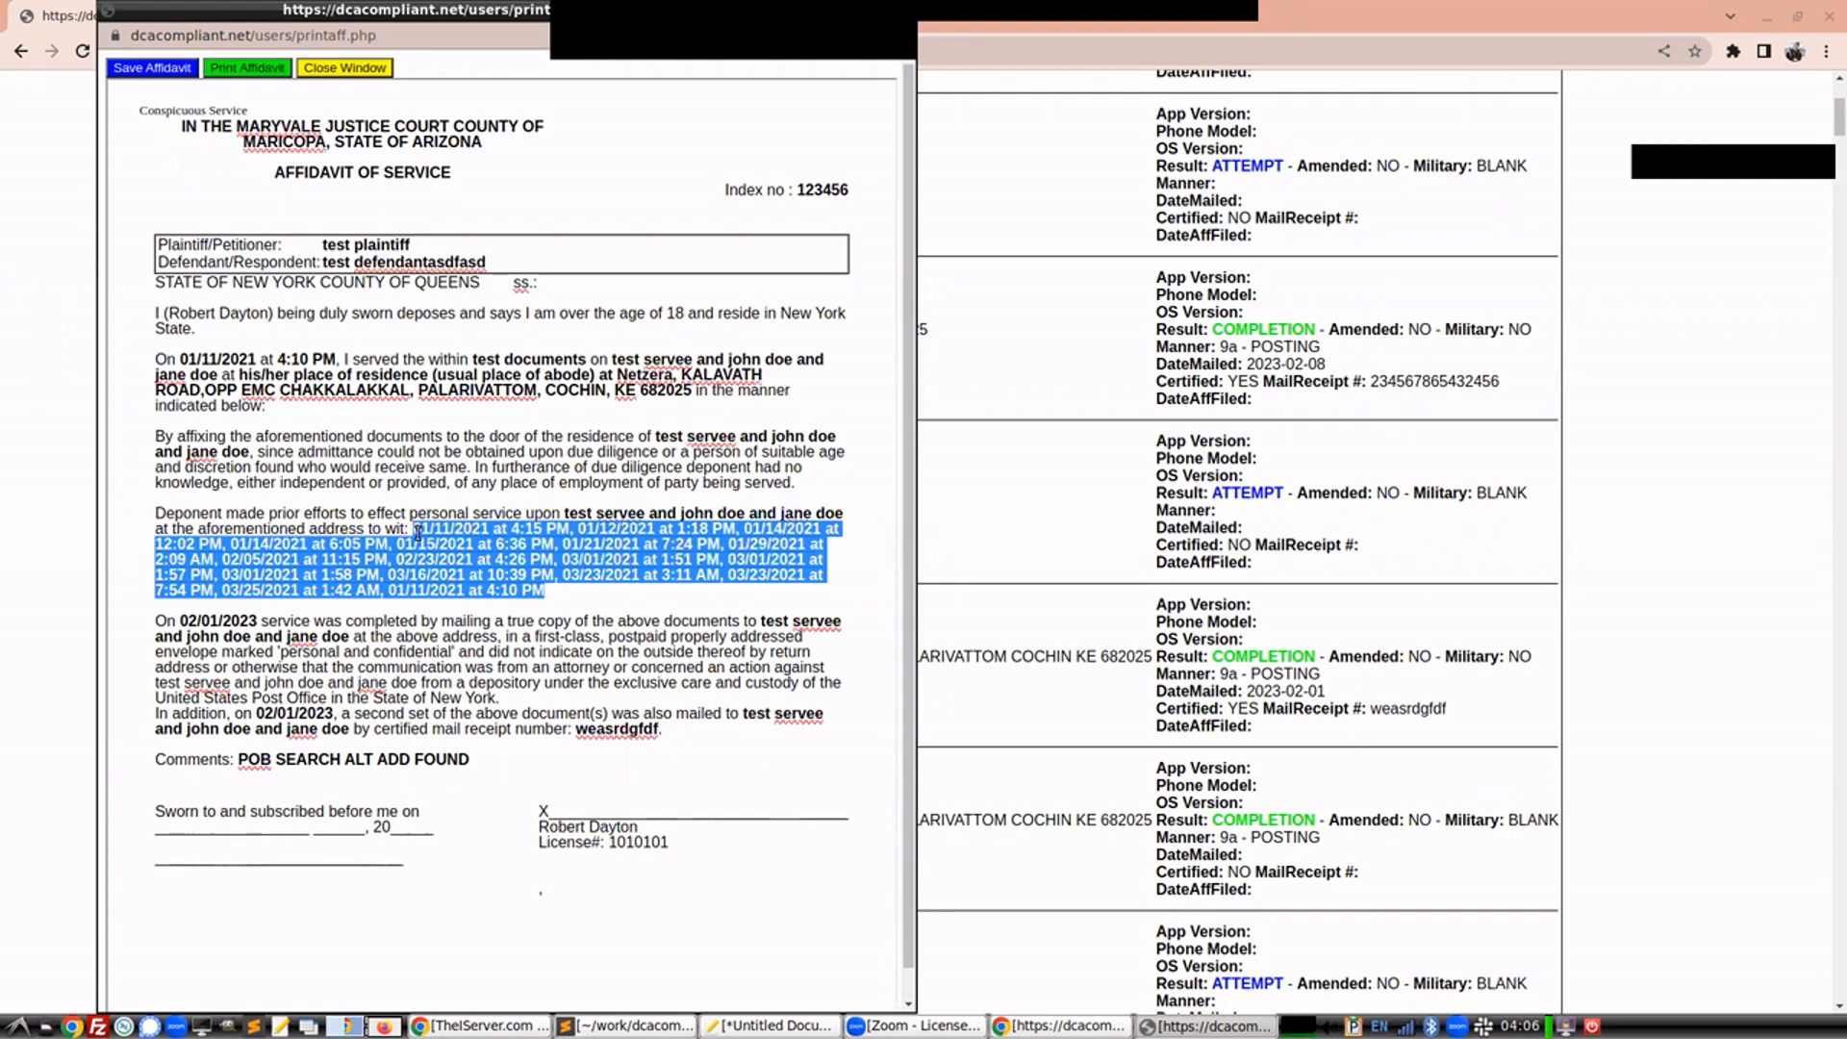
pyautogui.moveTo(418, 535); pyautogui.dragTo(535, 591)
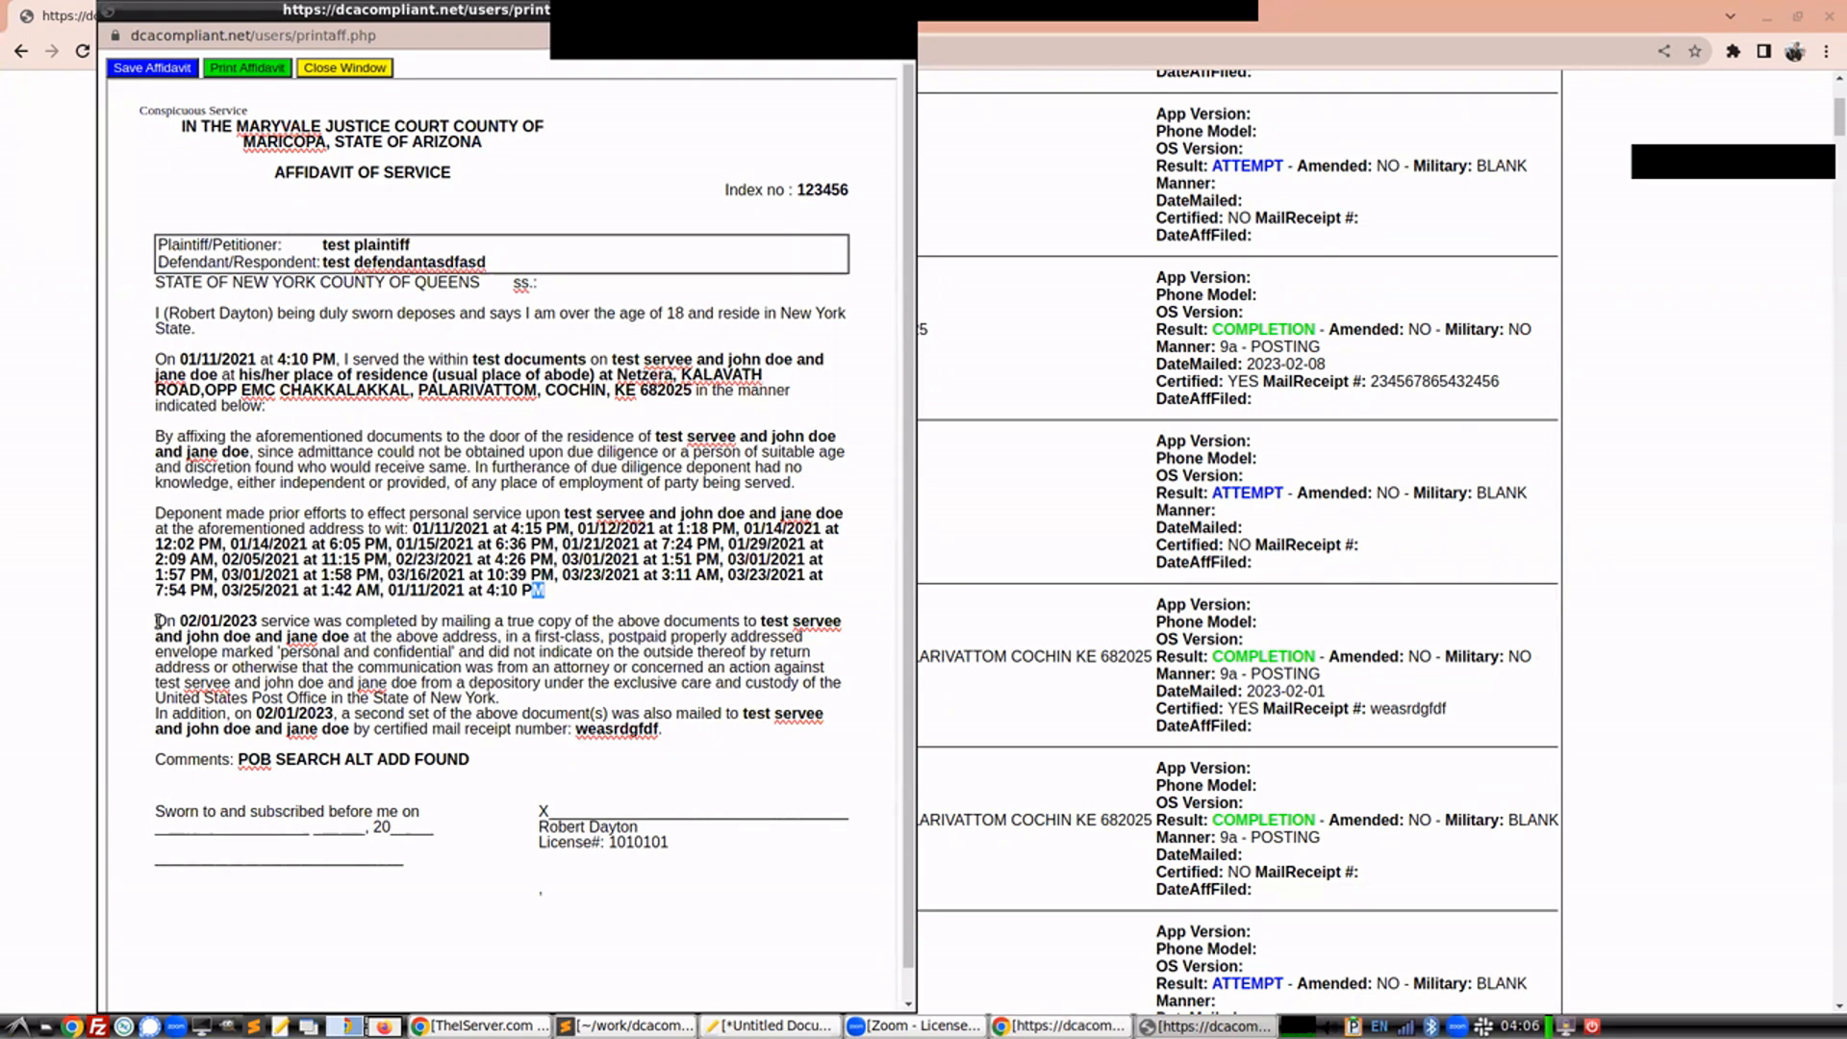
pyautogui.moveTo(158, 620)
pyautogui.mouseDown()
pyautogui.moveTo(662, 739)
pyautogui.moveTo(347, 690)
pyautogui.moveTo(144, 623)
pyautogui.mouseUp()
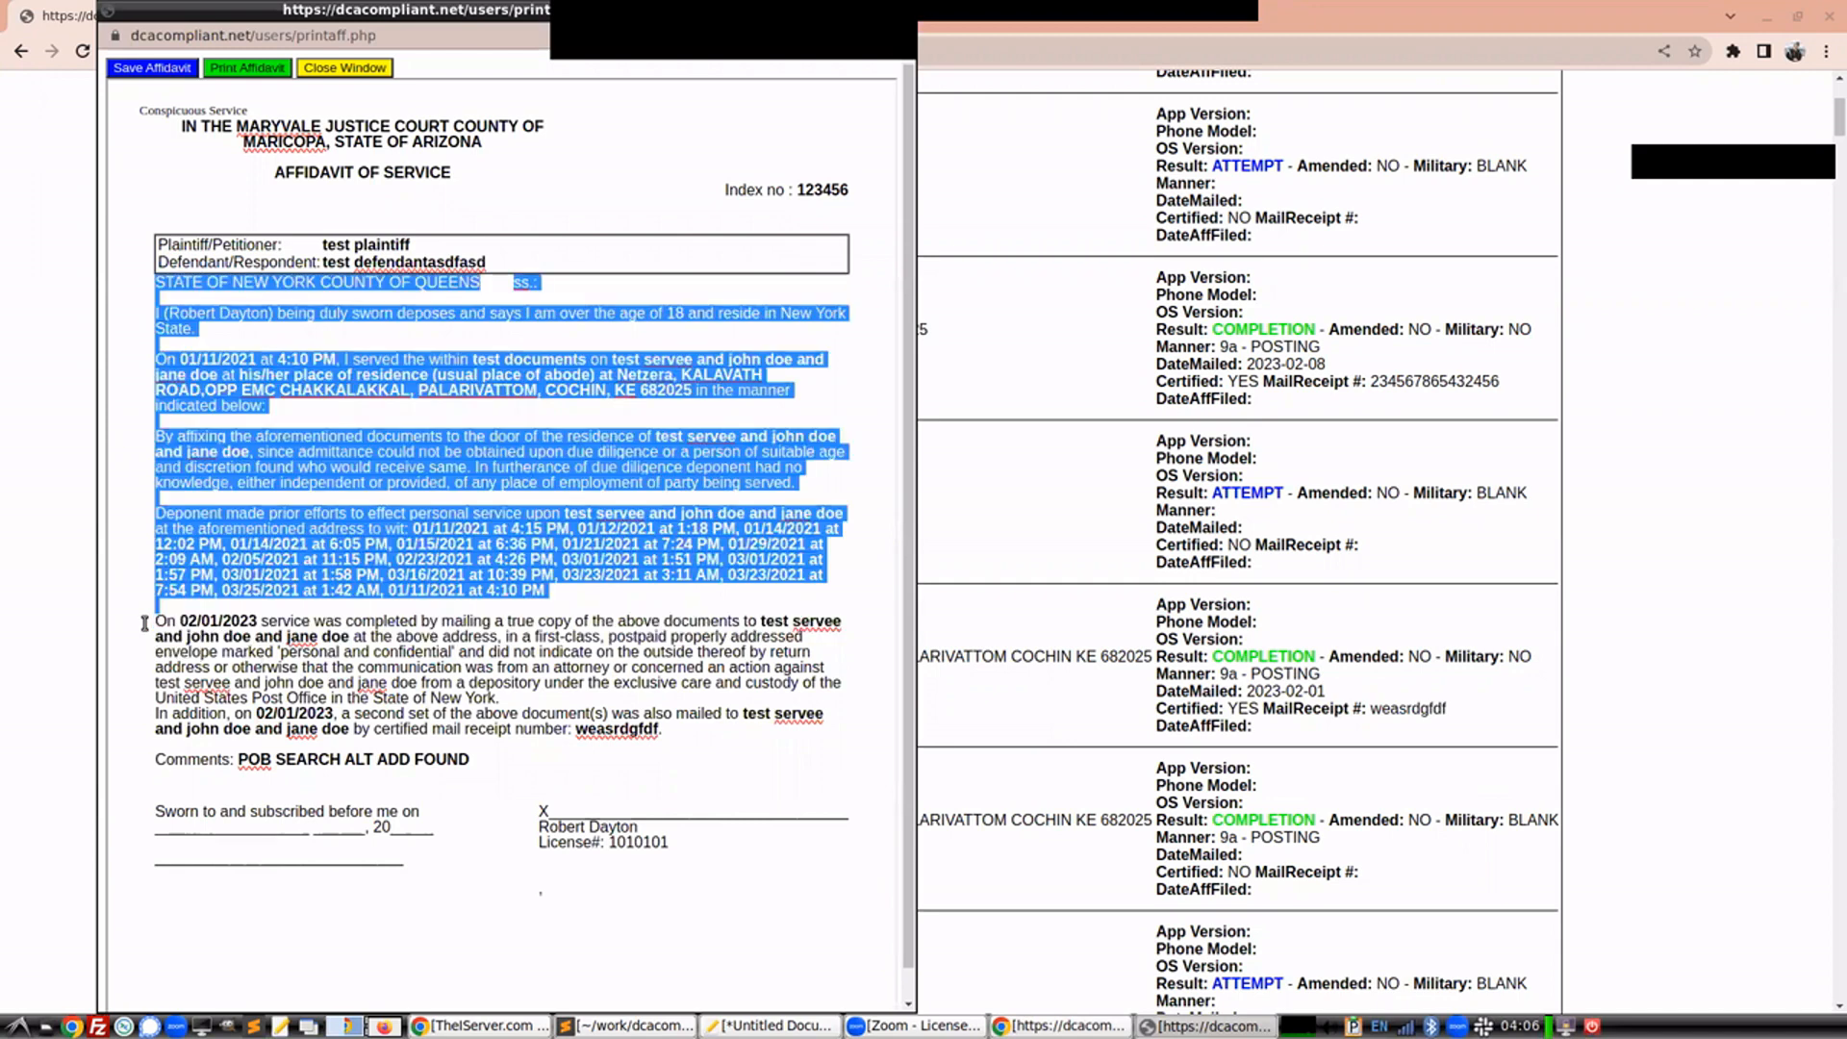
pyautogui.click(669, 633)
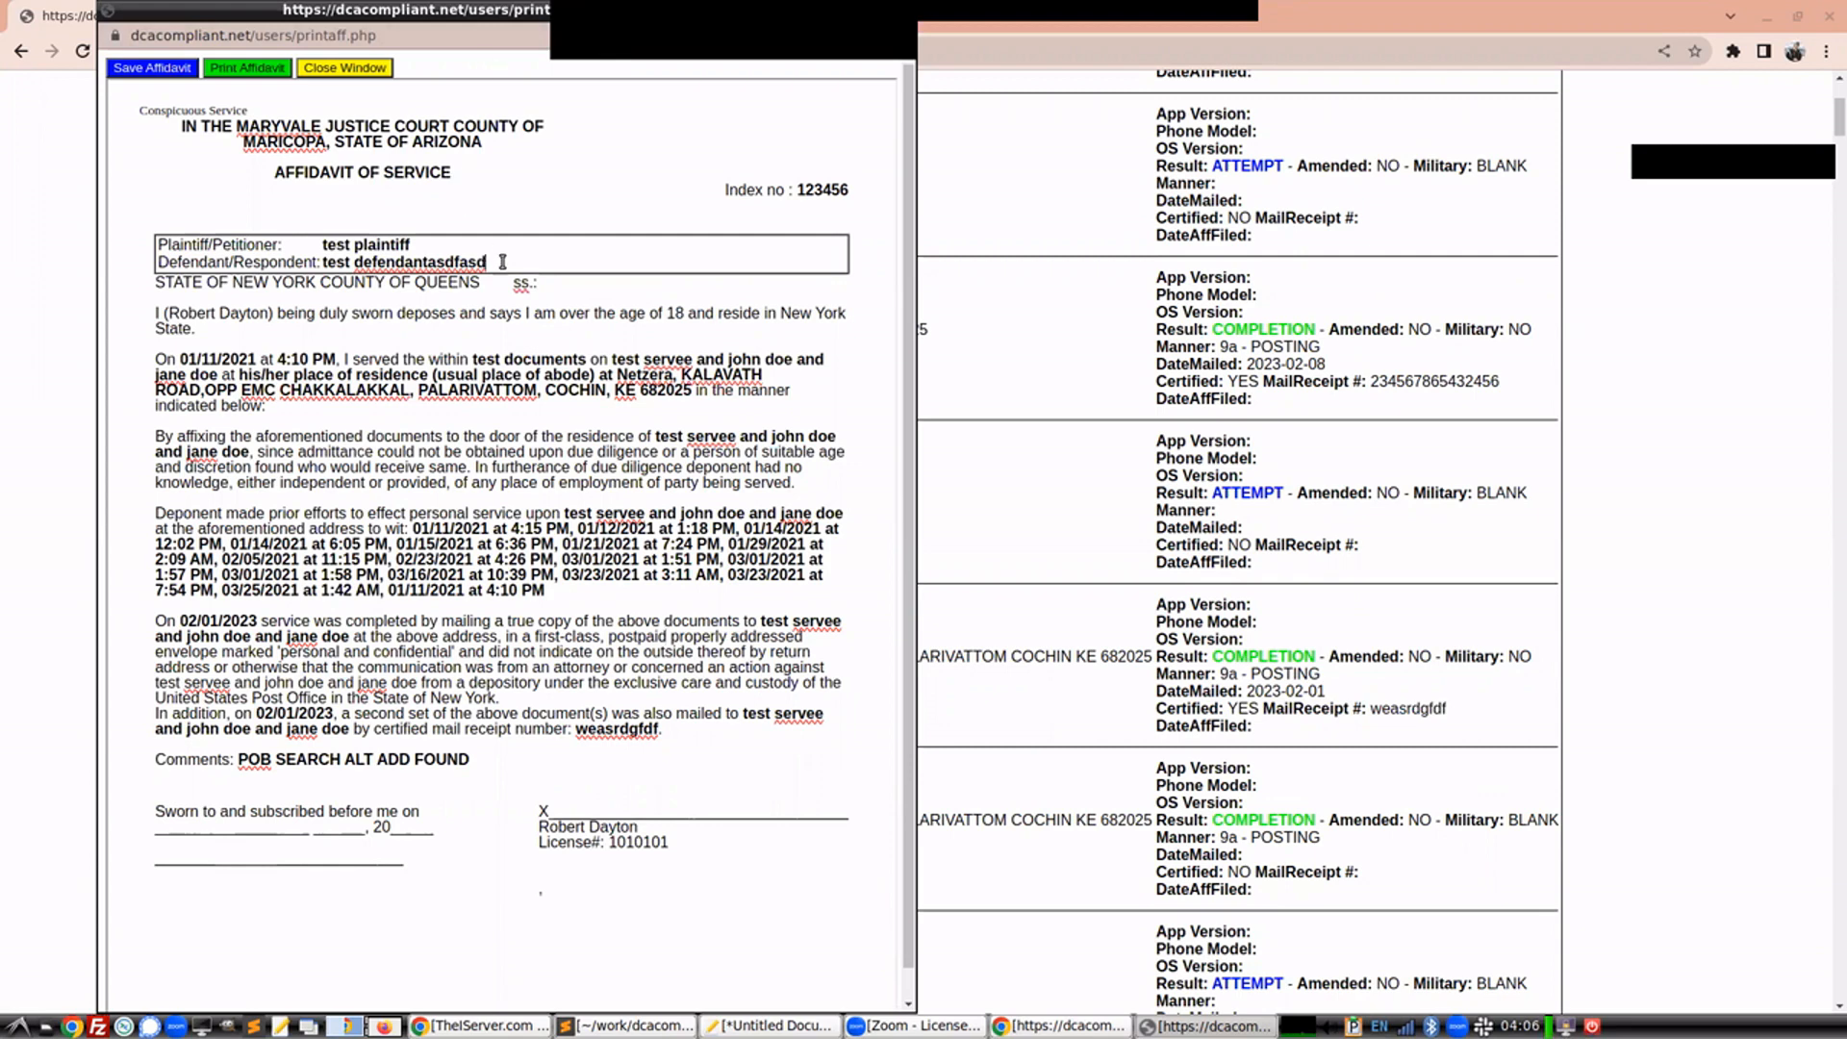
pyautogui.press('BackSpace')
pyautogui.press('BackSpace')
pyautogui.press('BackSpace')
pyautogui.press('BackSpace')
pyautogui.press('BackSpace')
pyautogui.press('BackSpace')
pyautogui.press('BackSpace')
# Save the edited affidavit and close its window
pyautogui.click(193, 77)
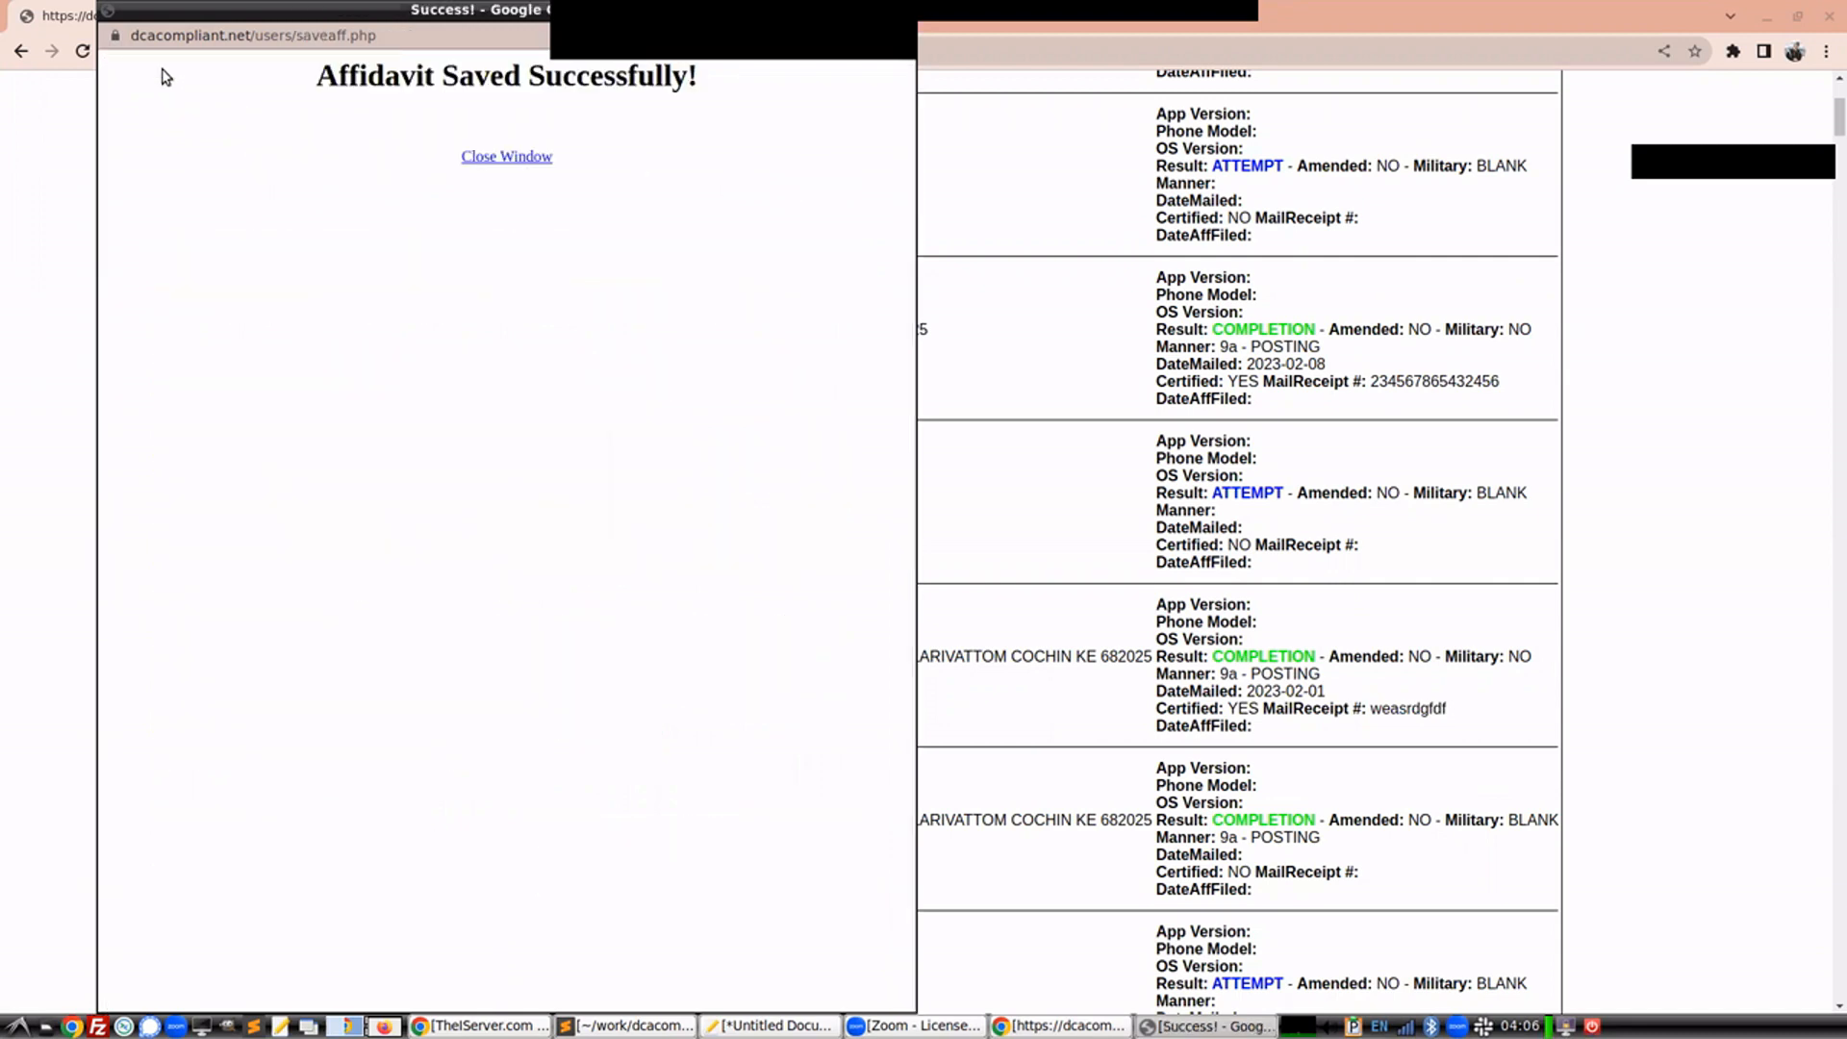
pyautogui.click(507, 154)
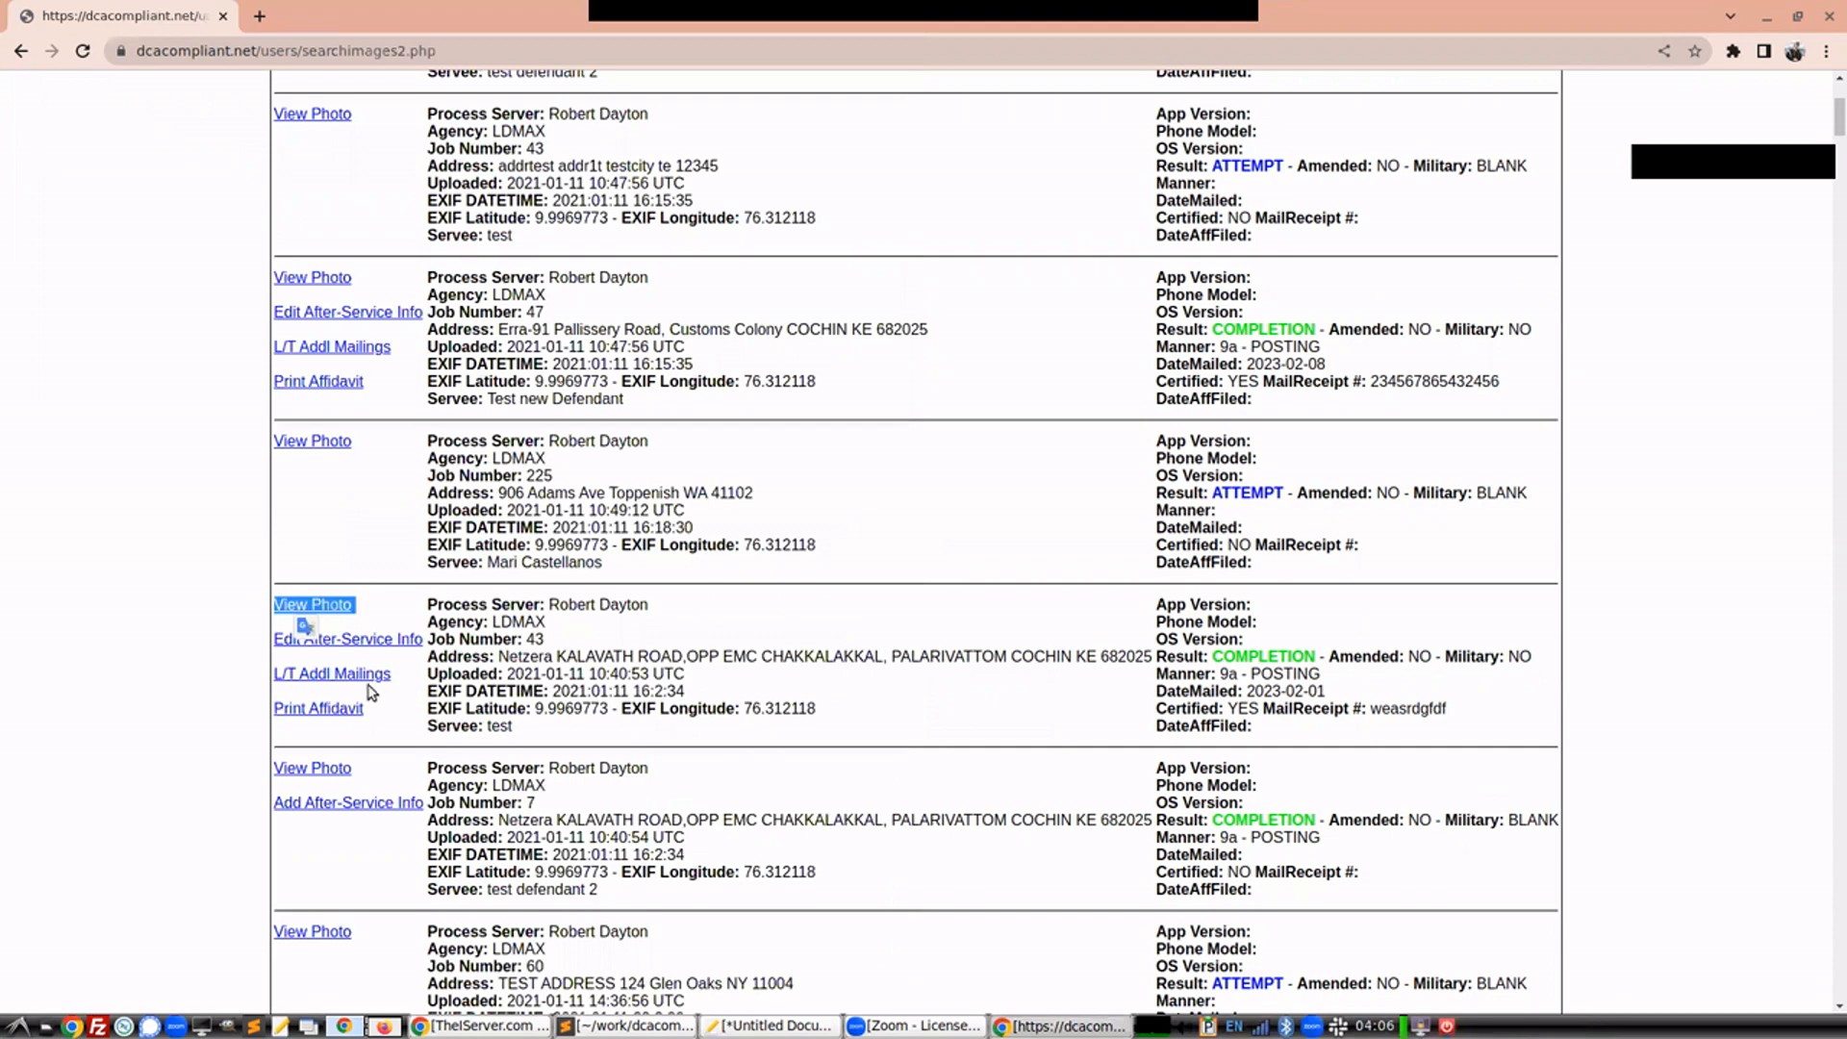
# Reload the search results, confirming resubmission, and open the saved affidavit for job 43
pyautogui.click(96, 48)
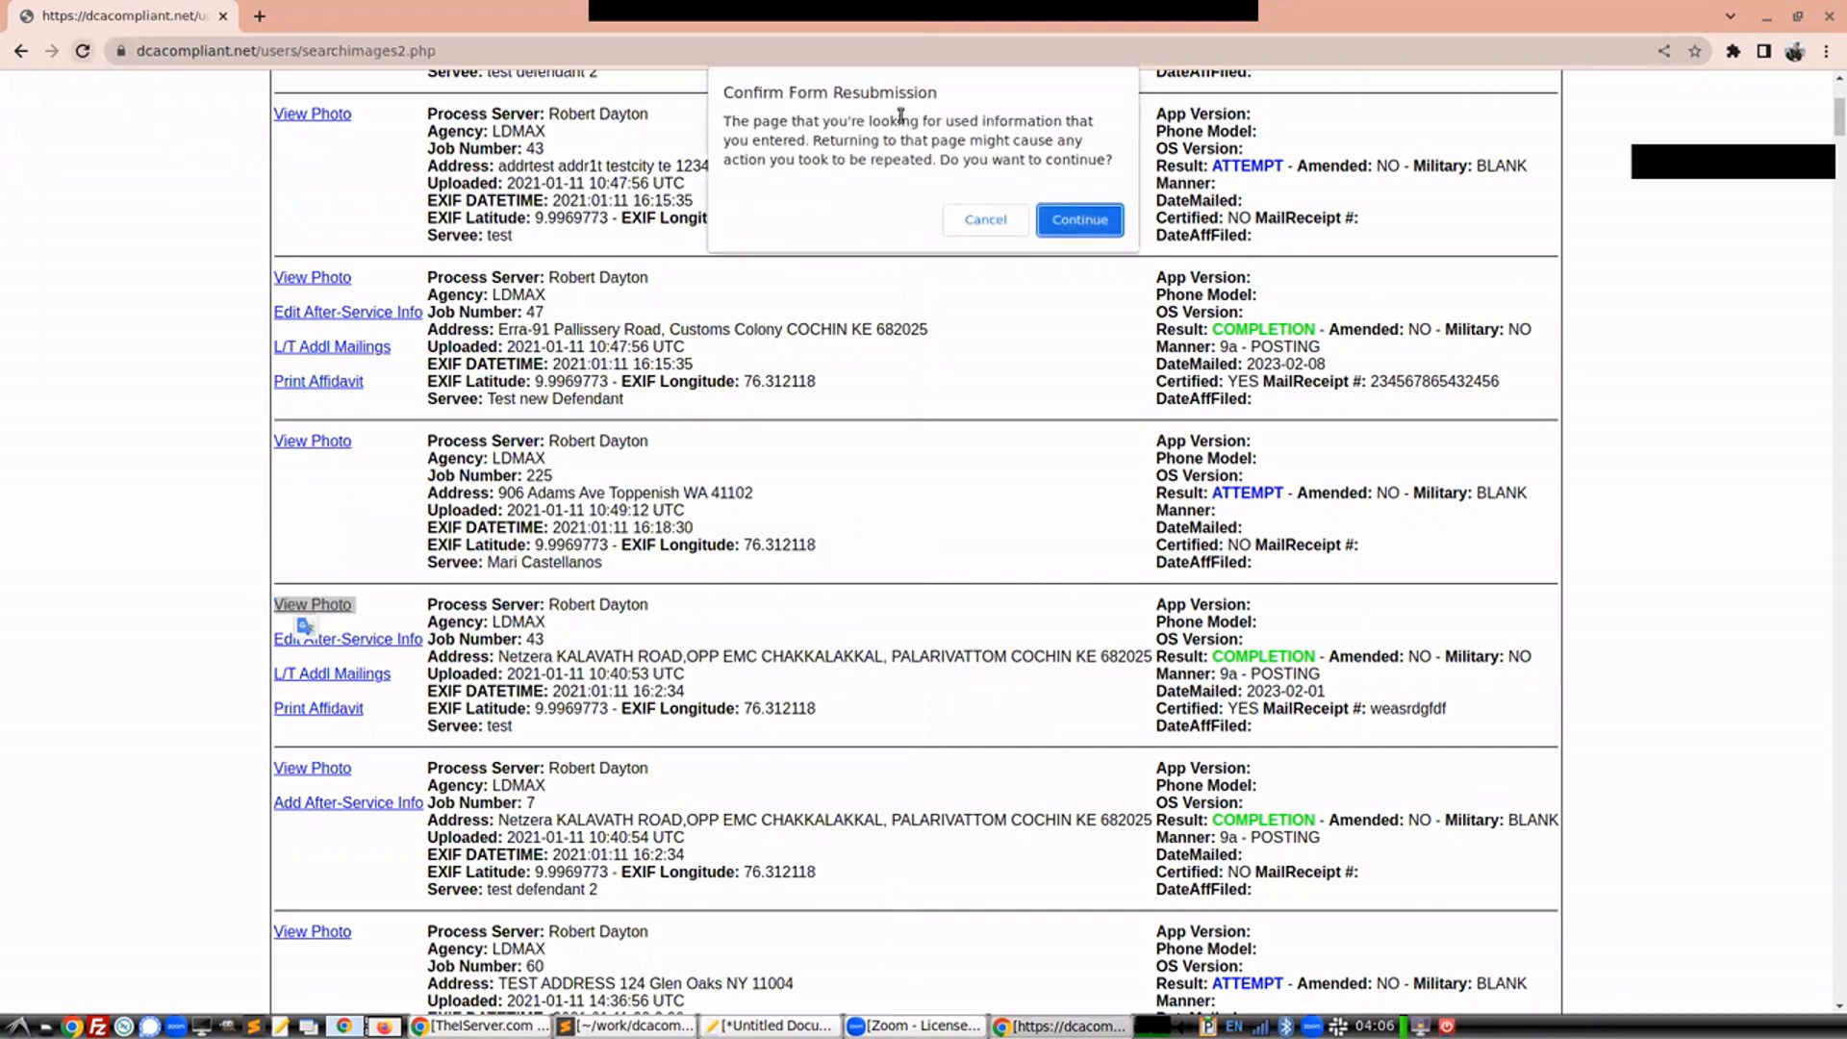
pyautogui.click(1087, 217)
pyautogui.click(362, 744)
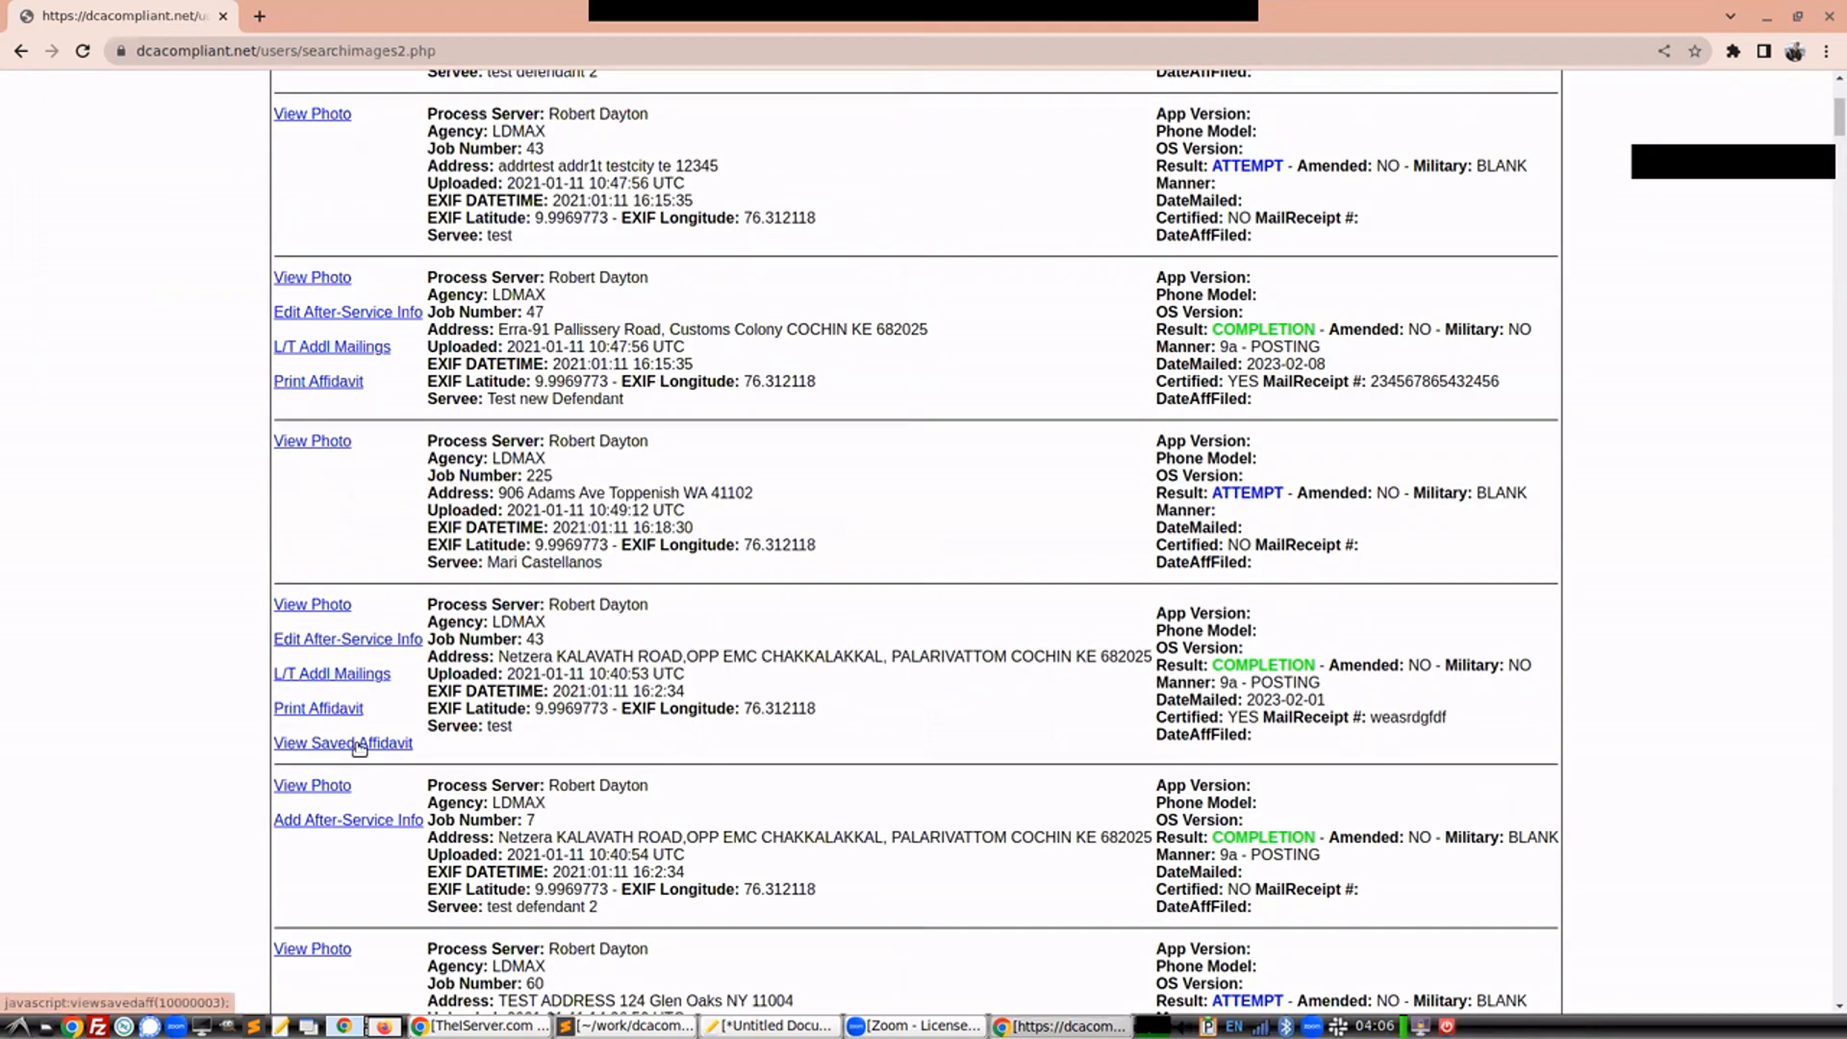
pyautogui.moveTo(442, 267); pyautogui.dragTo(454, 264)
pyautogui.click(391, 68)
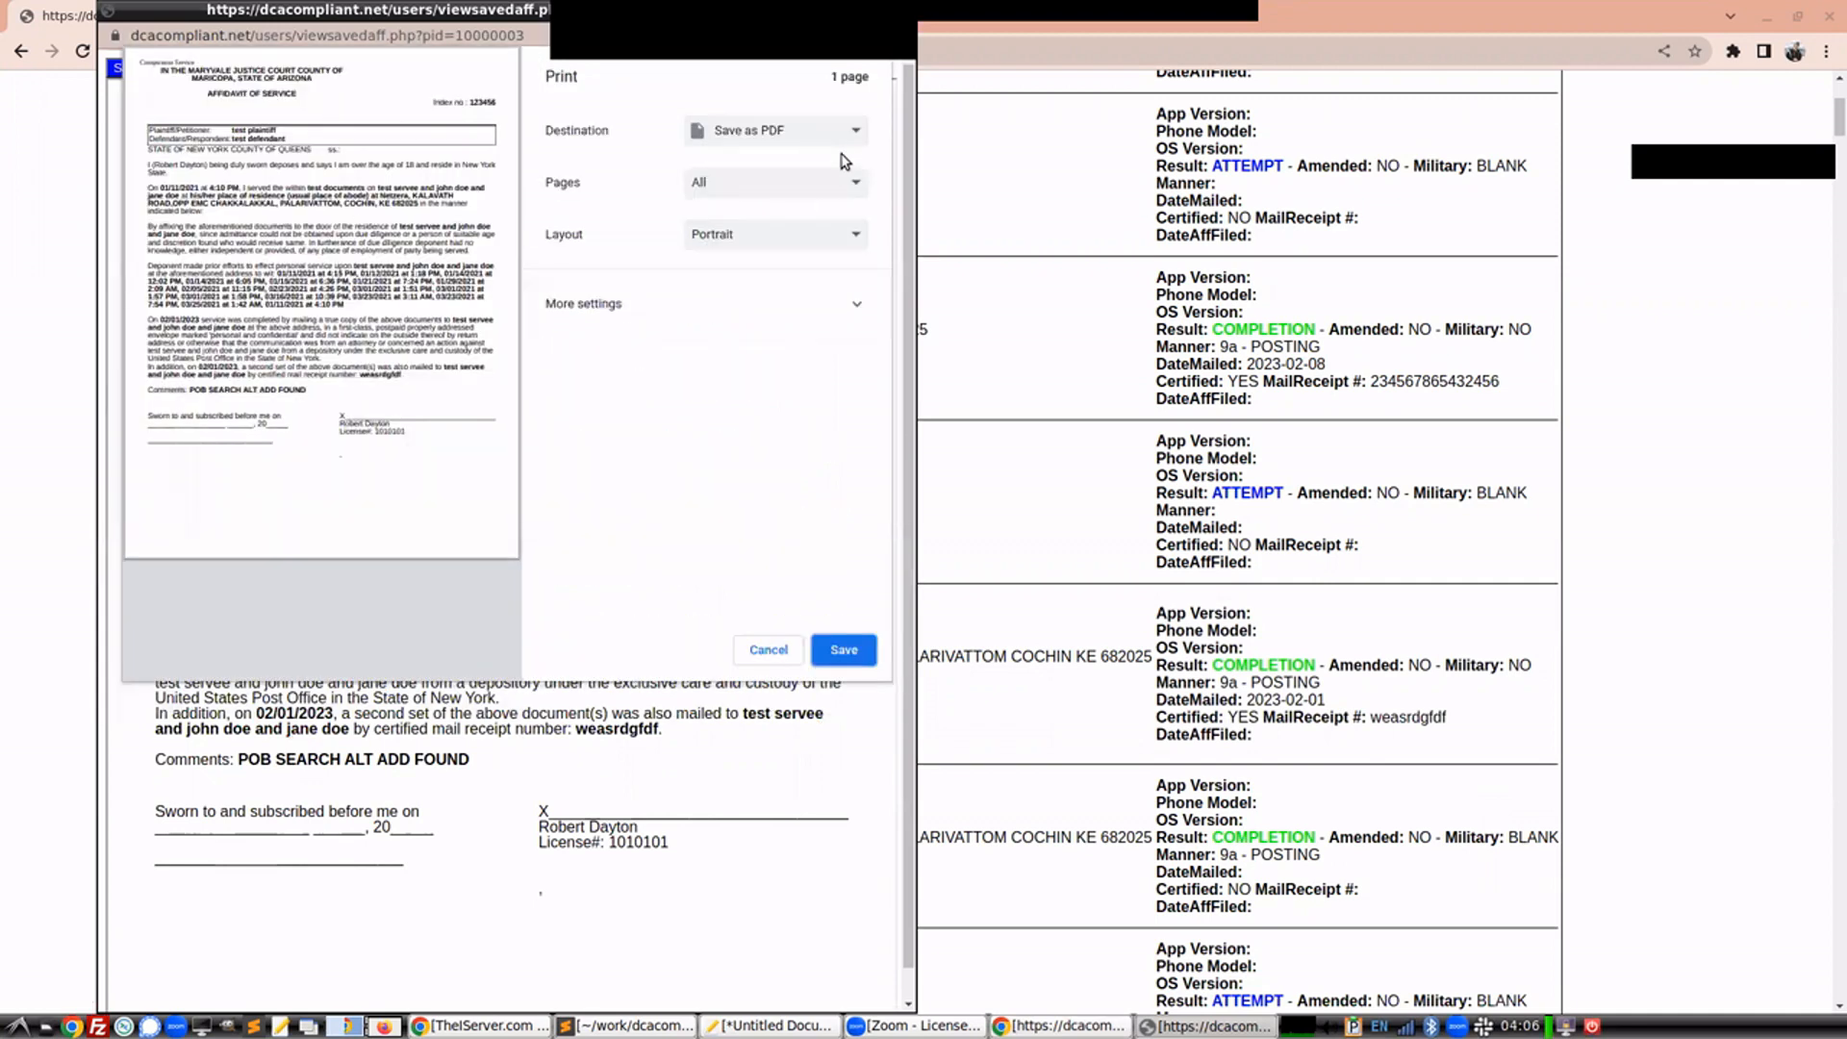
pyautogui.click(729, 140)
pyautogui.click(763, 177)
pyautogui.click(766, 648)
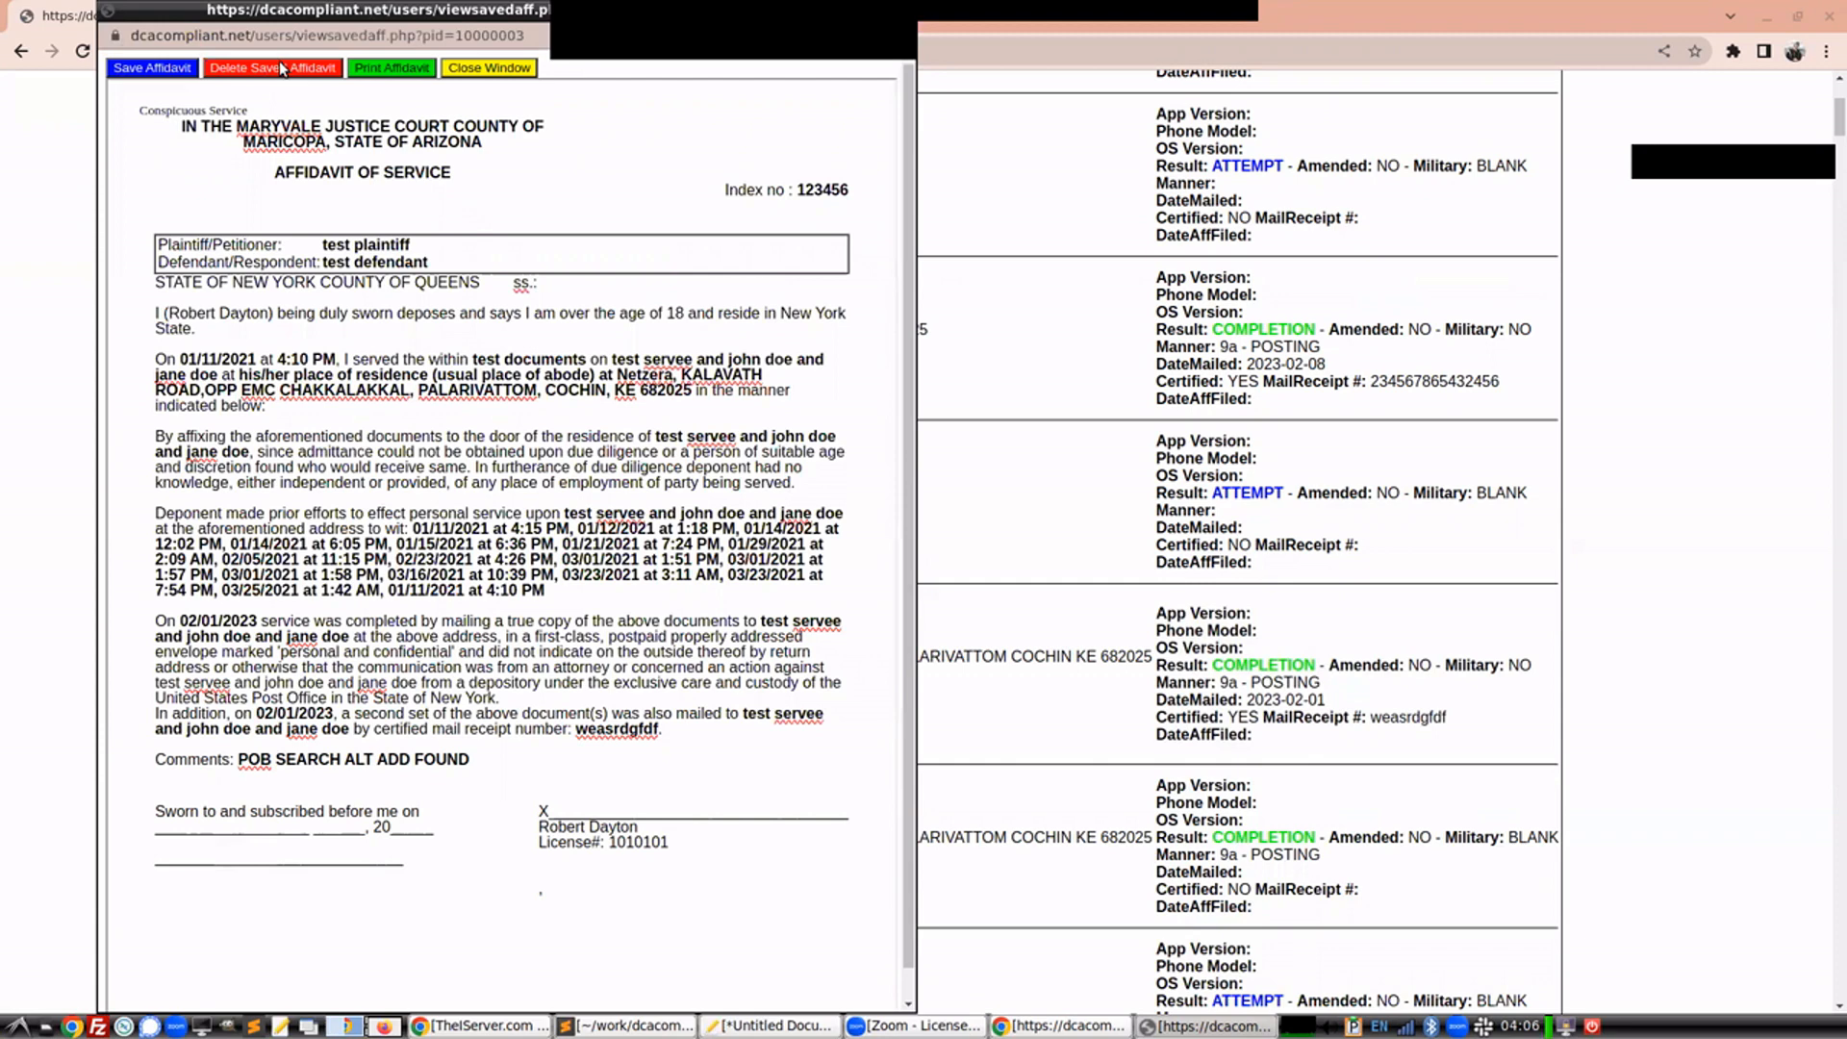
# Delete the saved affidavit and close the window
pyautogui.click(302, 69)
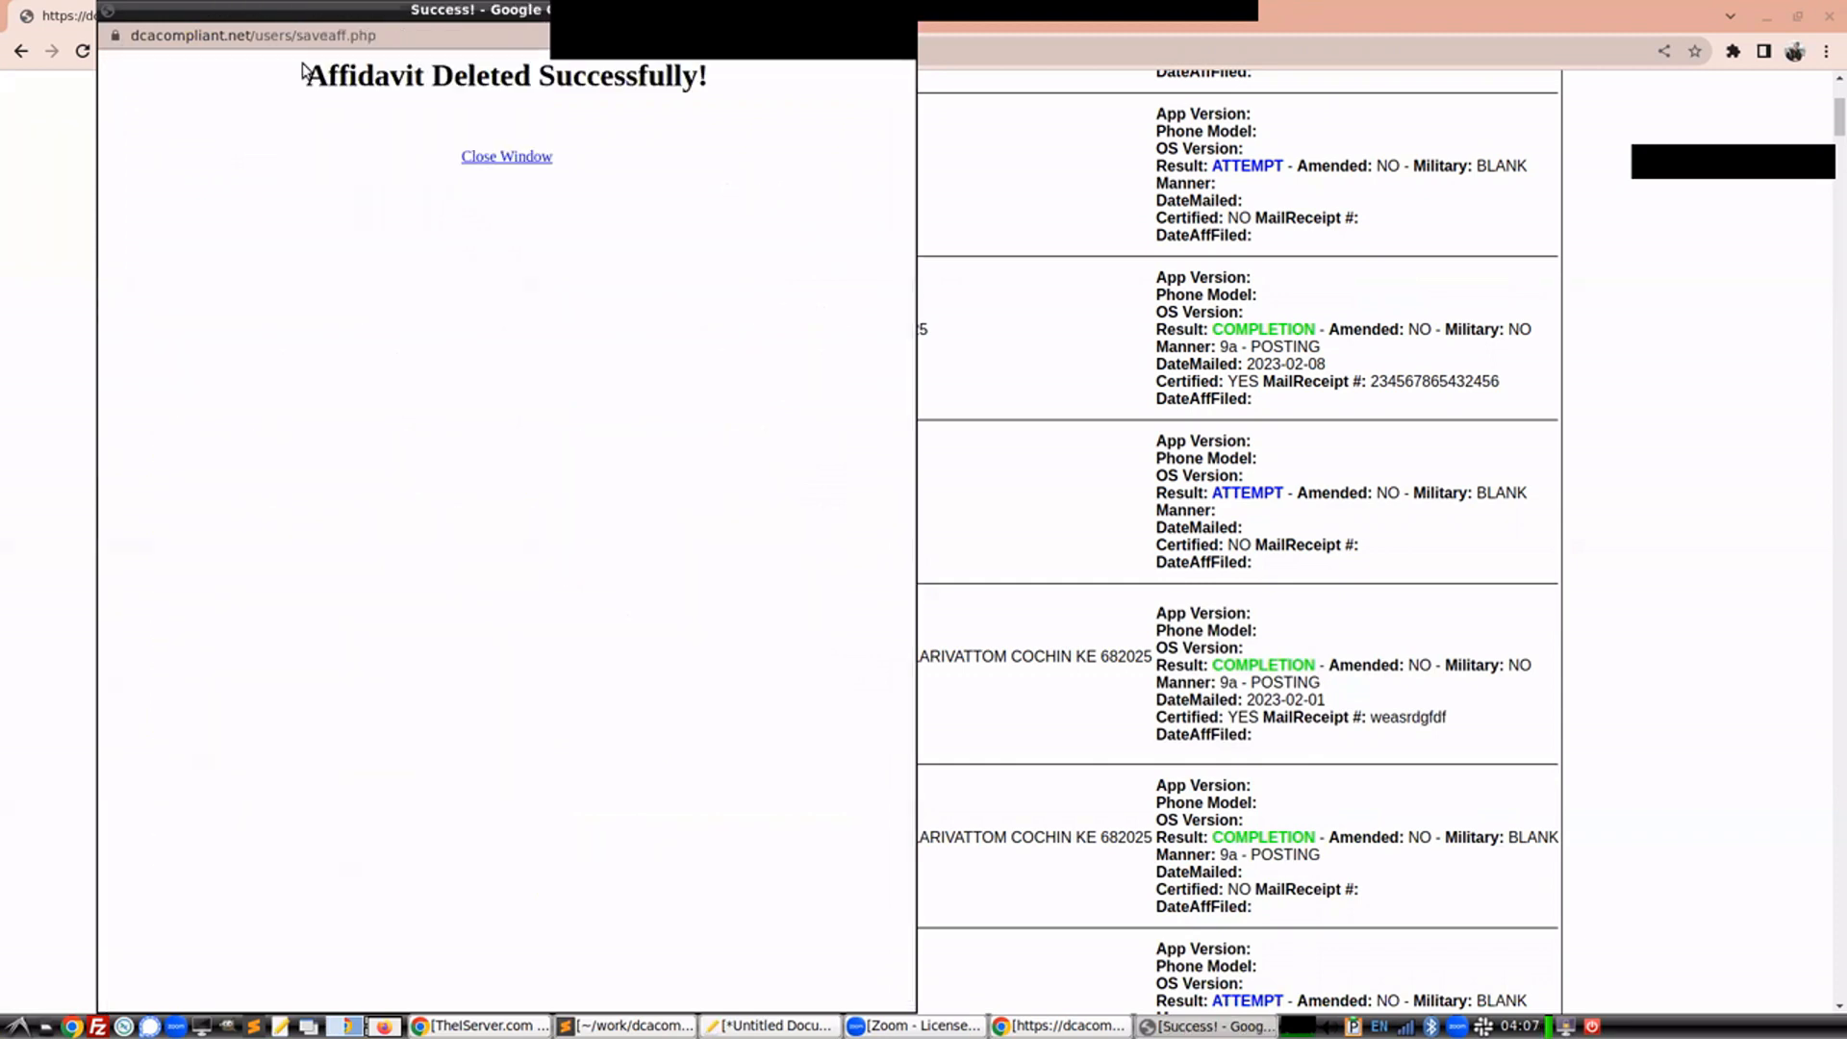
pyautogui.click(480, 157)
# Reload the results and print the job 43 affidavit again with the NAIL/MAIL-Residence (All Servers) template
pyautogui.click(82, 52)
pyautogui.click(1079, 219)
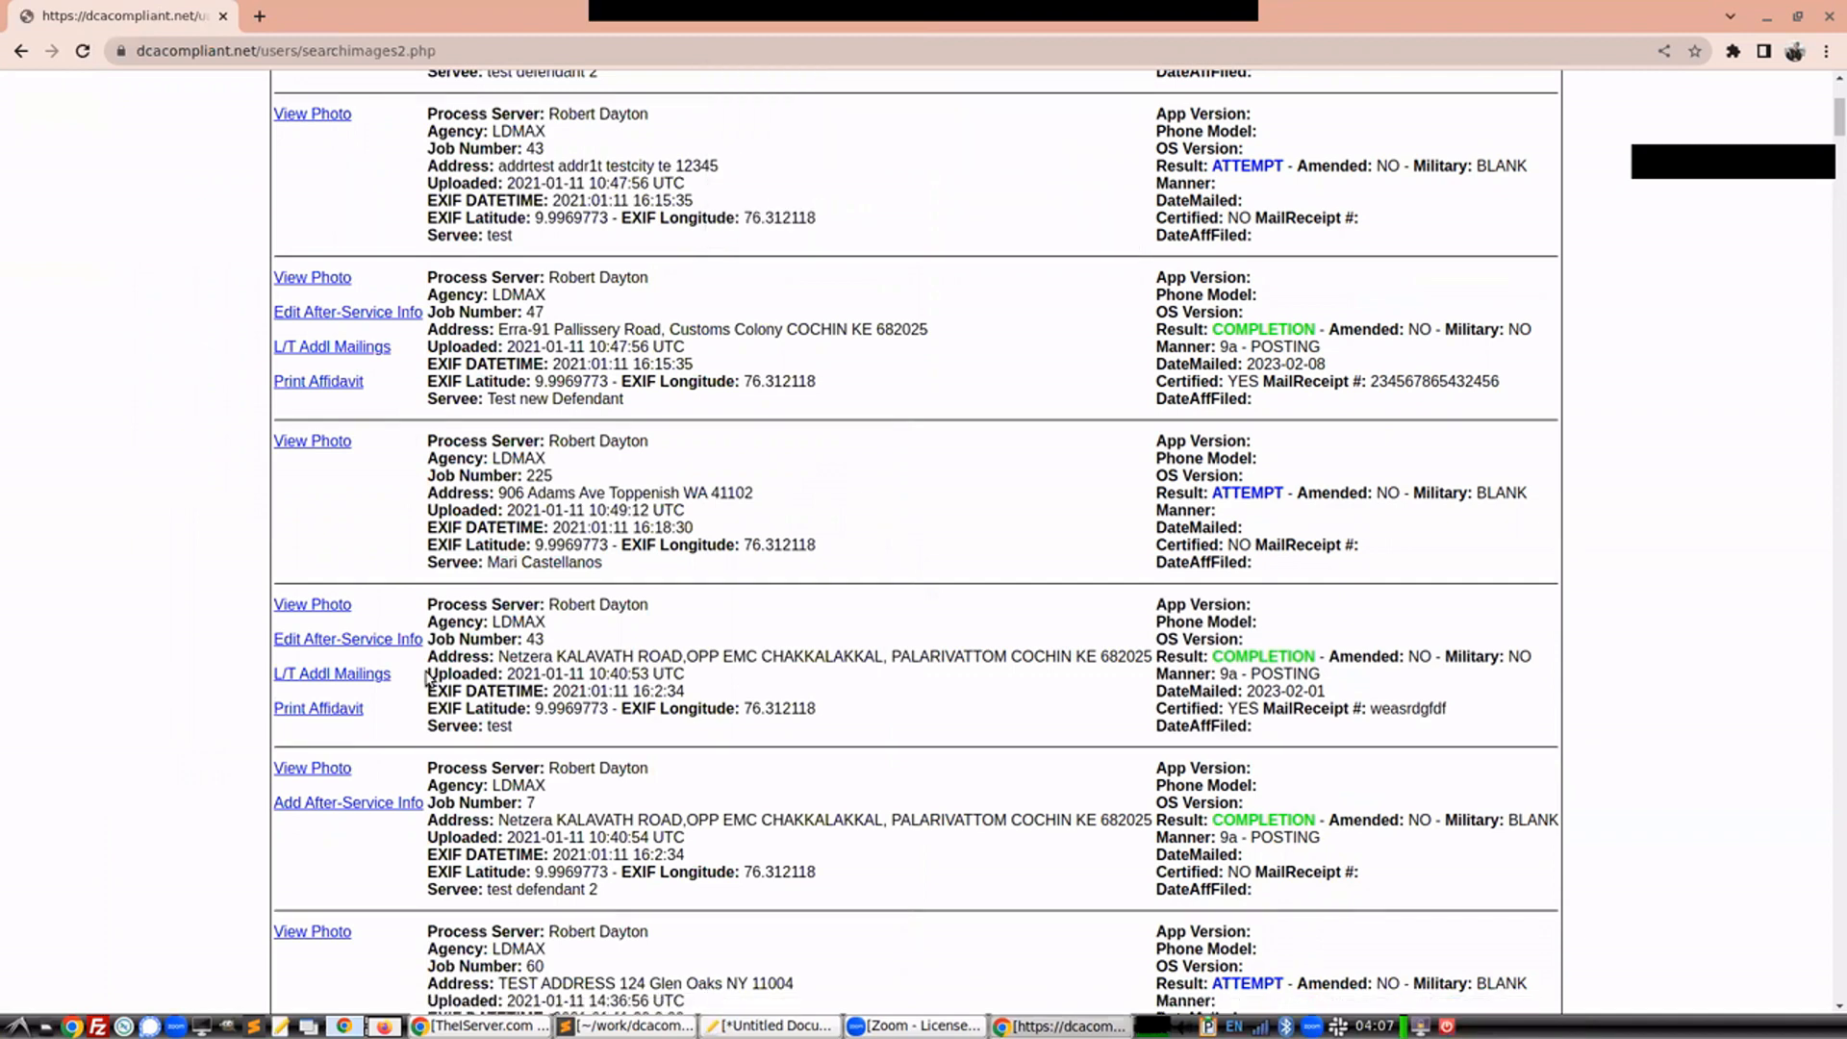
pyautogui.click(323, 708)
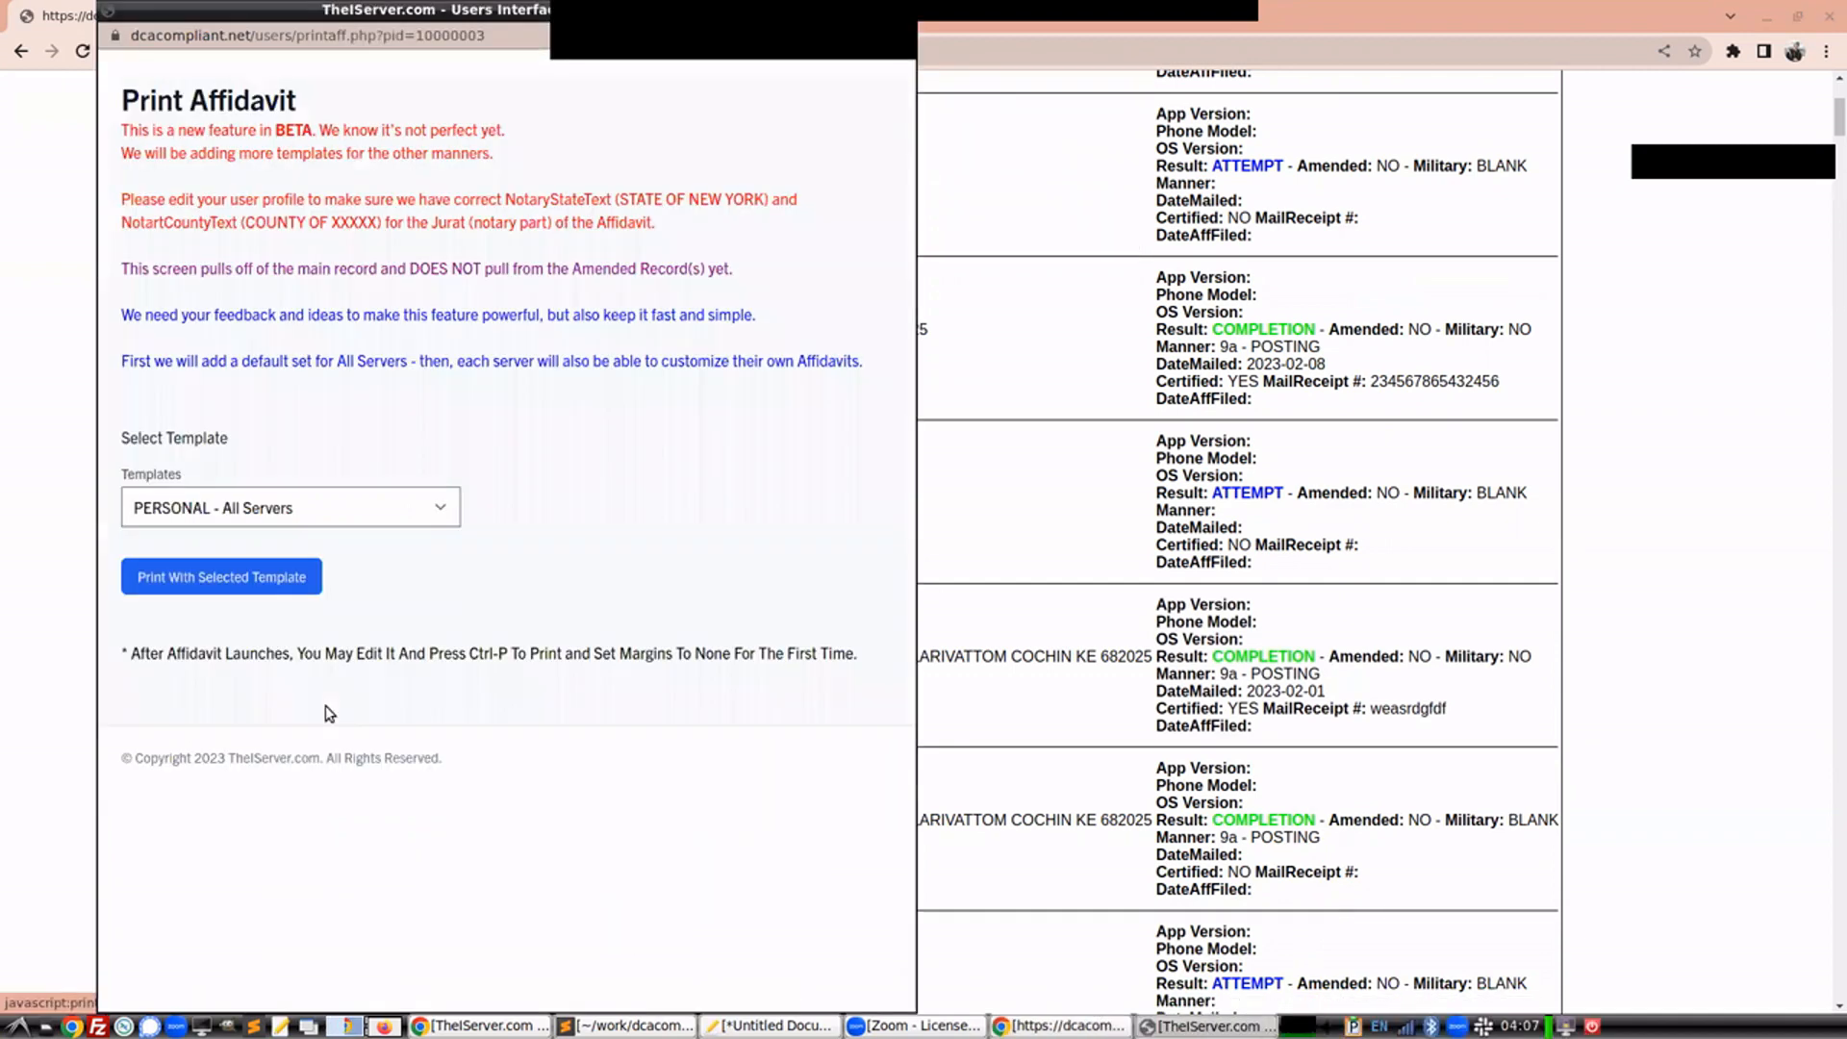
pyautogui.click(367, 520)
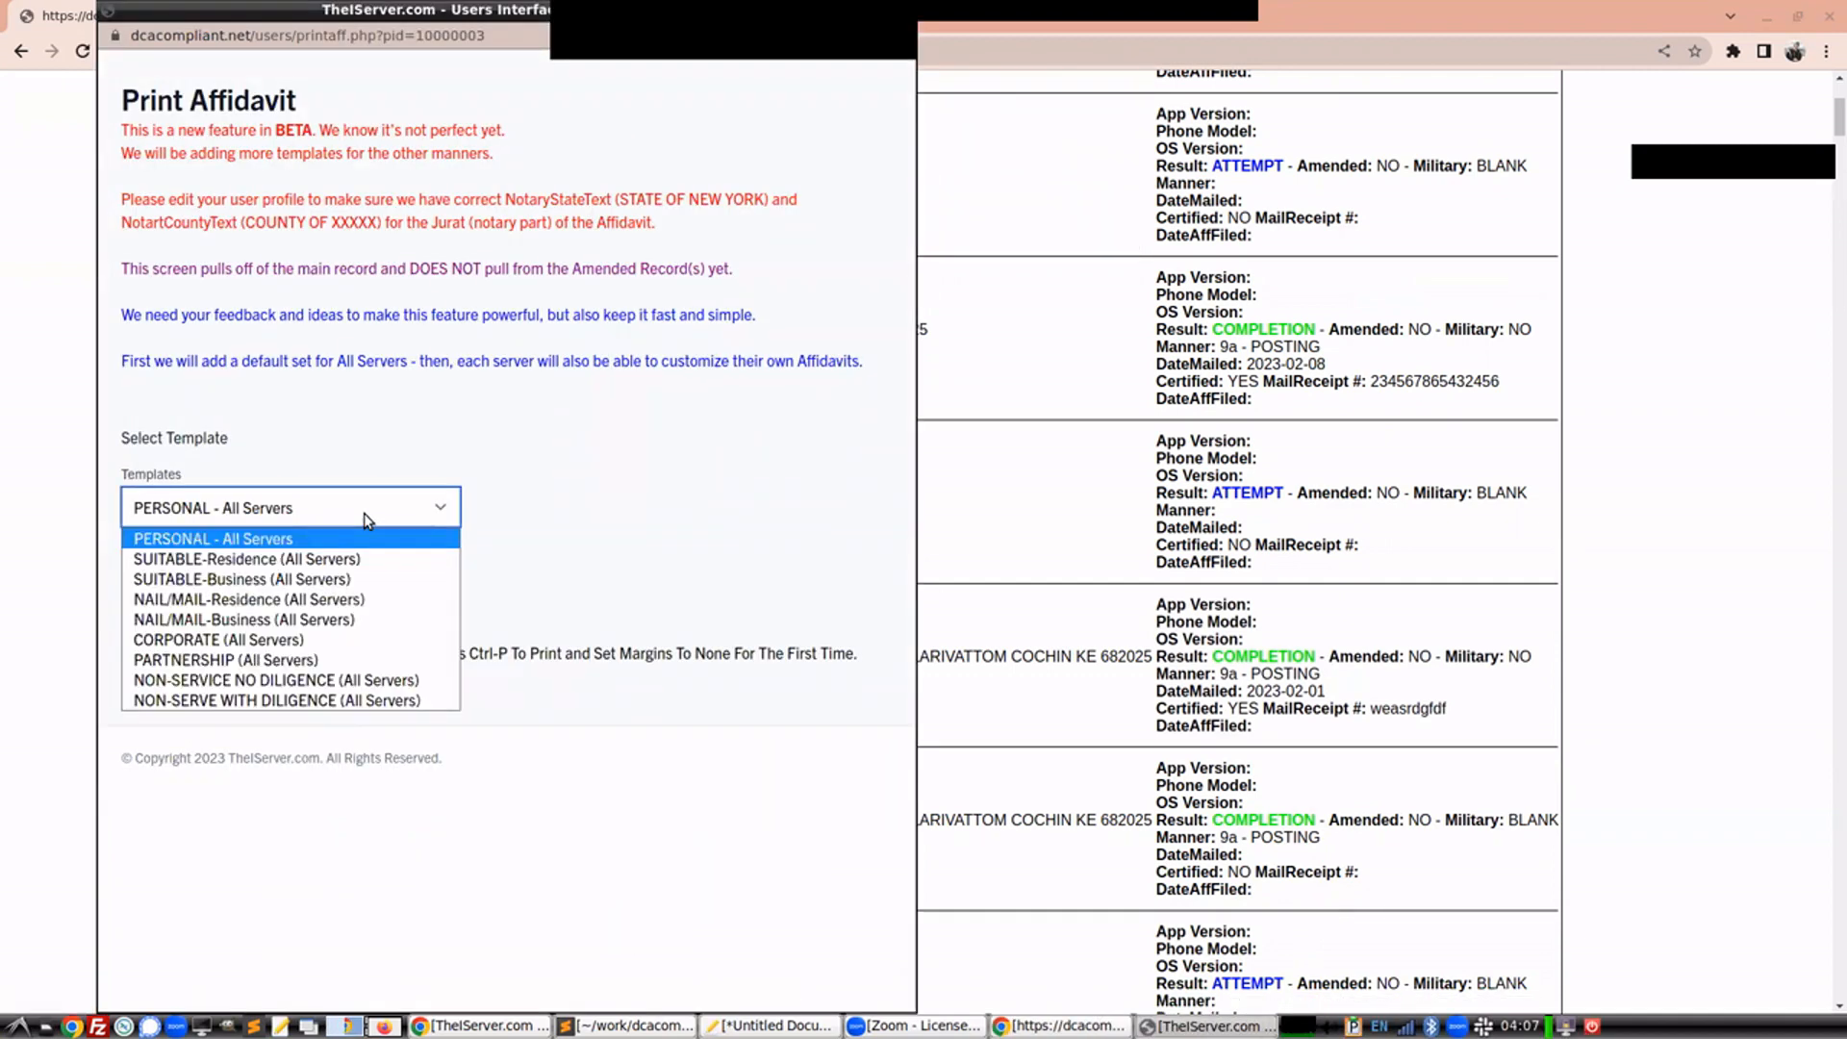
pyautogui.click(300, 598)
pyautogui.click(267, 588)
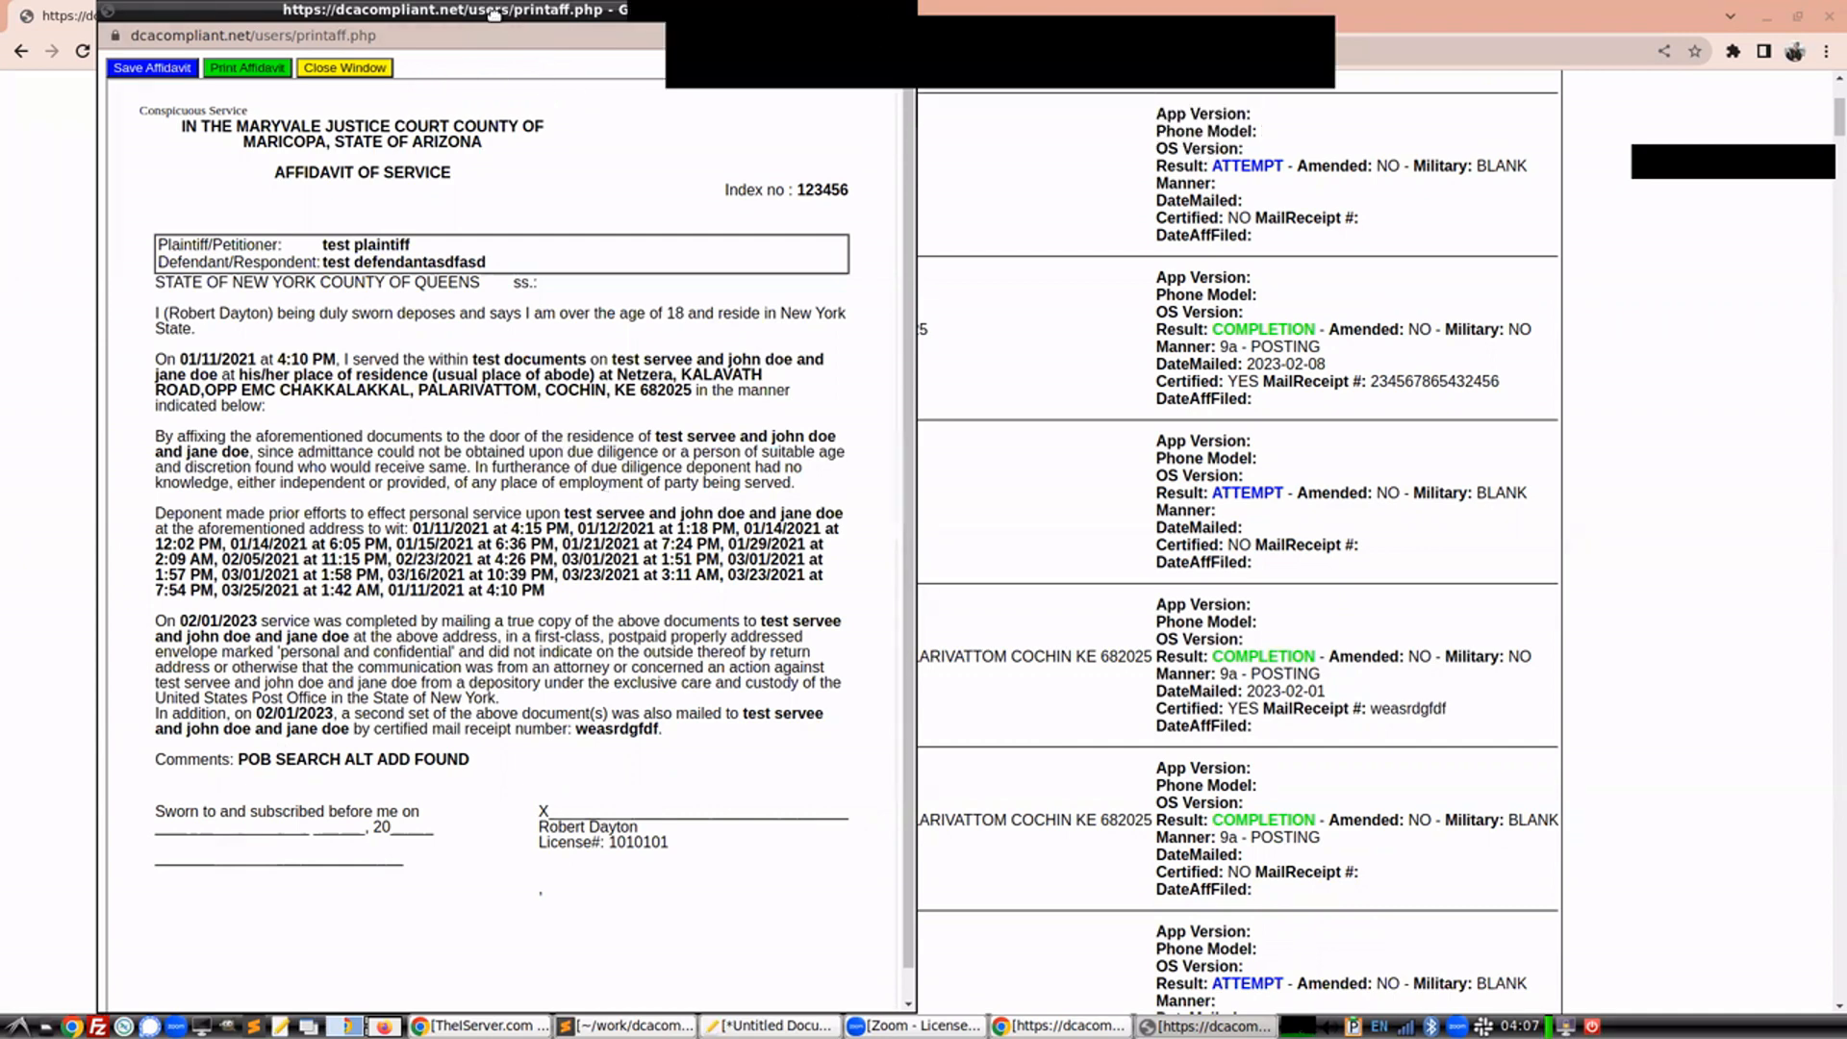
# Close the affidavit window and open the L/T additional mailings for the job 43 record
pyautogui.moveTo(495, 12); pyautogui.dragTo(466, 158)
pyautogui.click(875, 163)
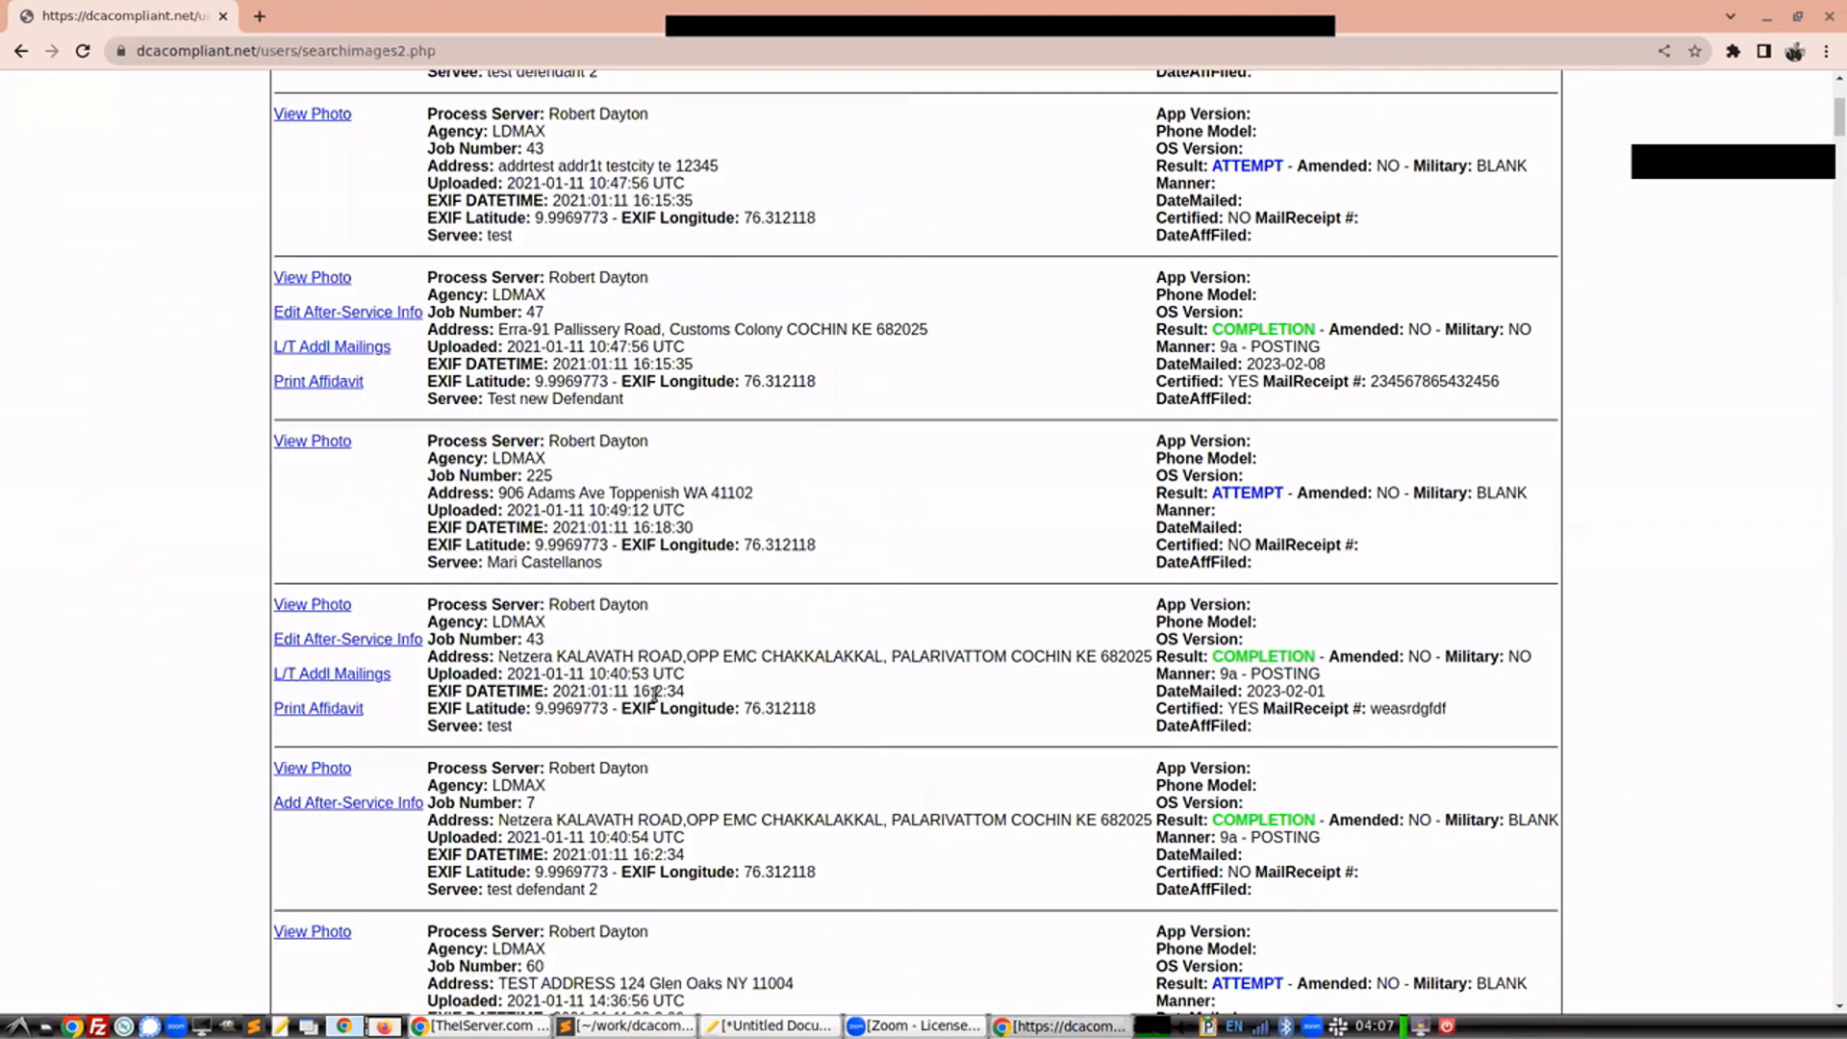
pyautogui.click(337, 674)
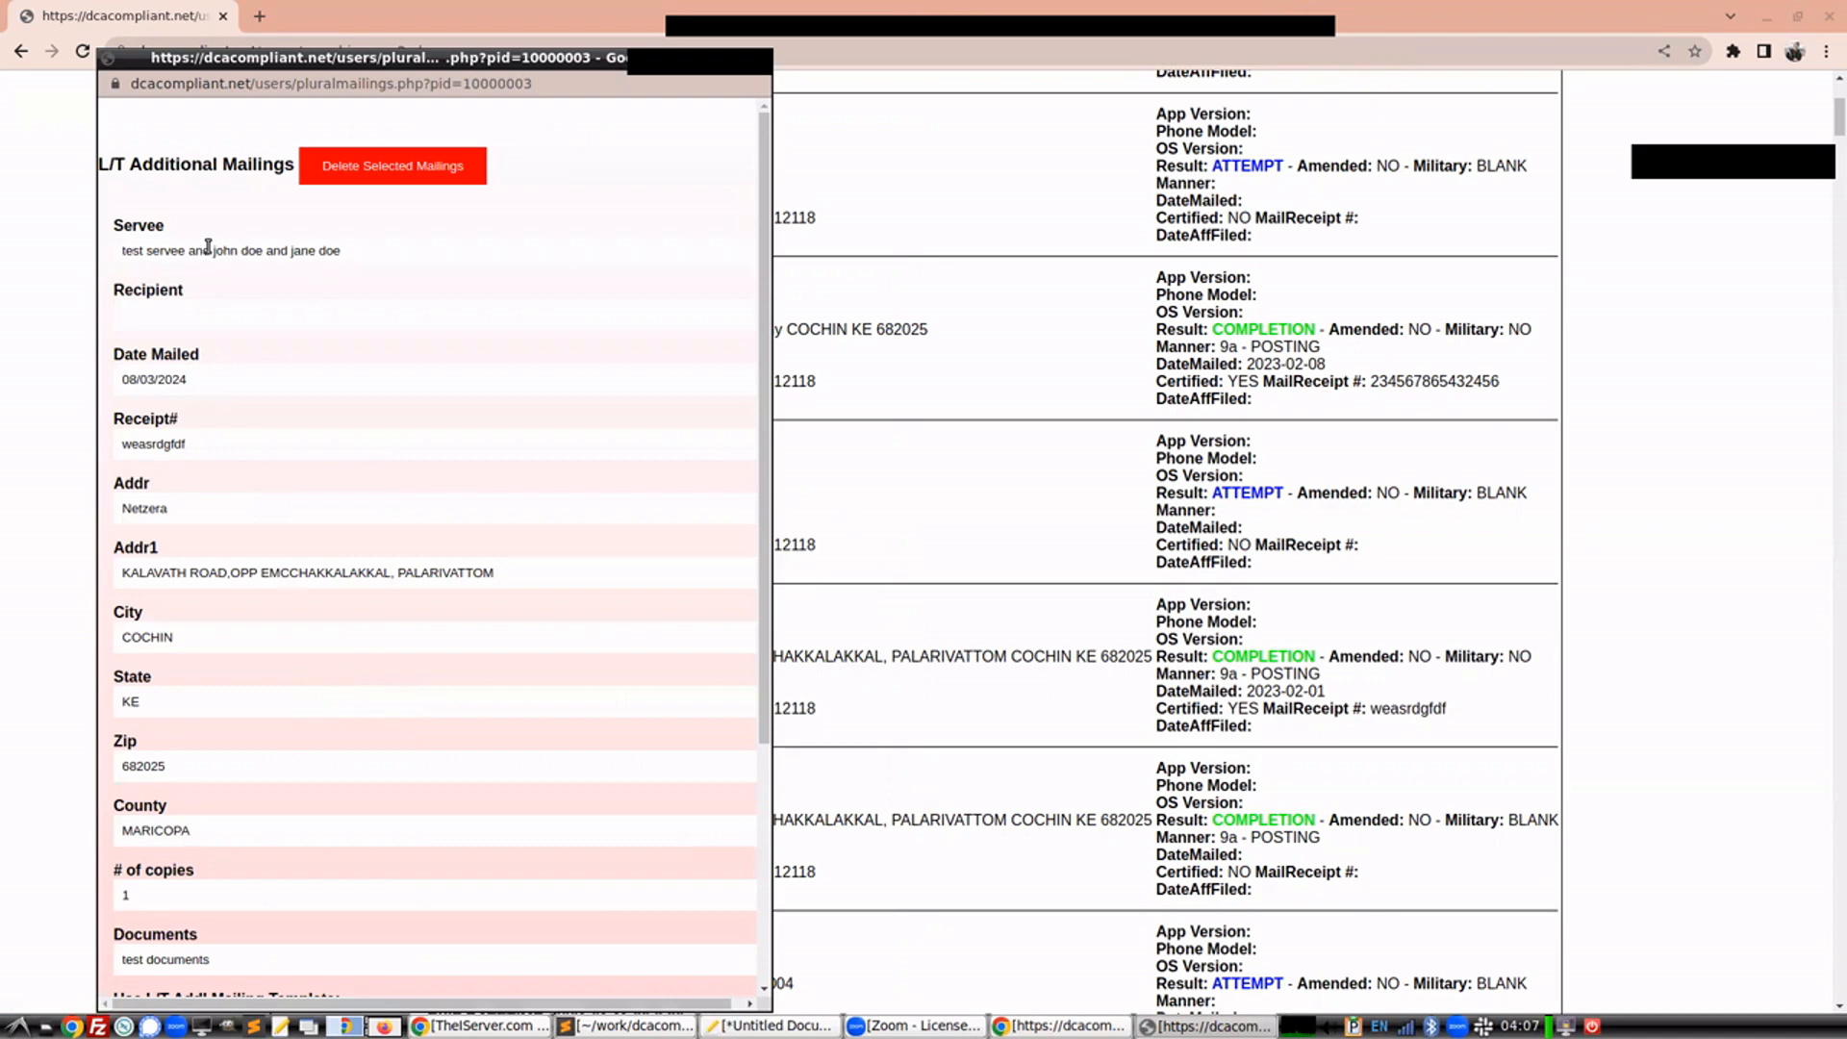
# Enter the recipient's name and change Addr1 to Some Other Address
pyautogui.click(183, 318)
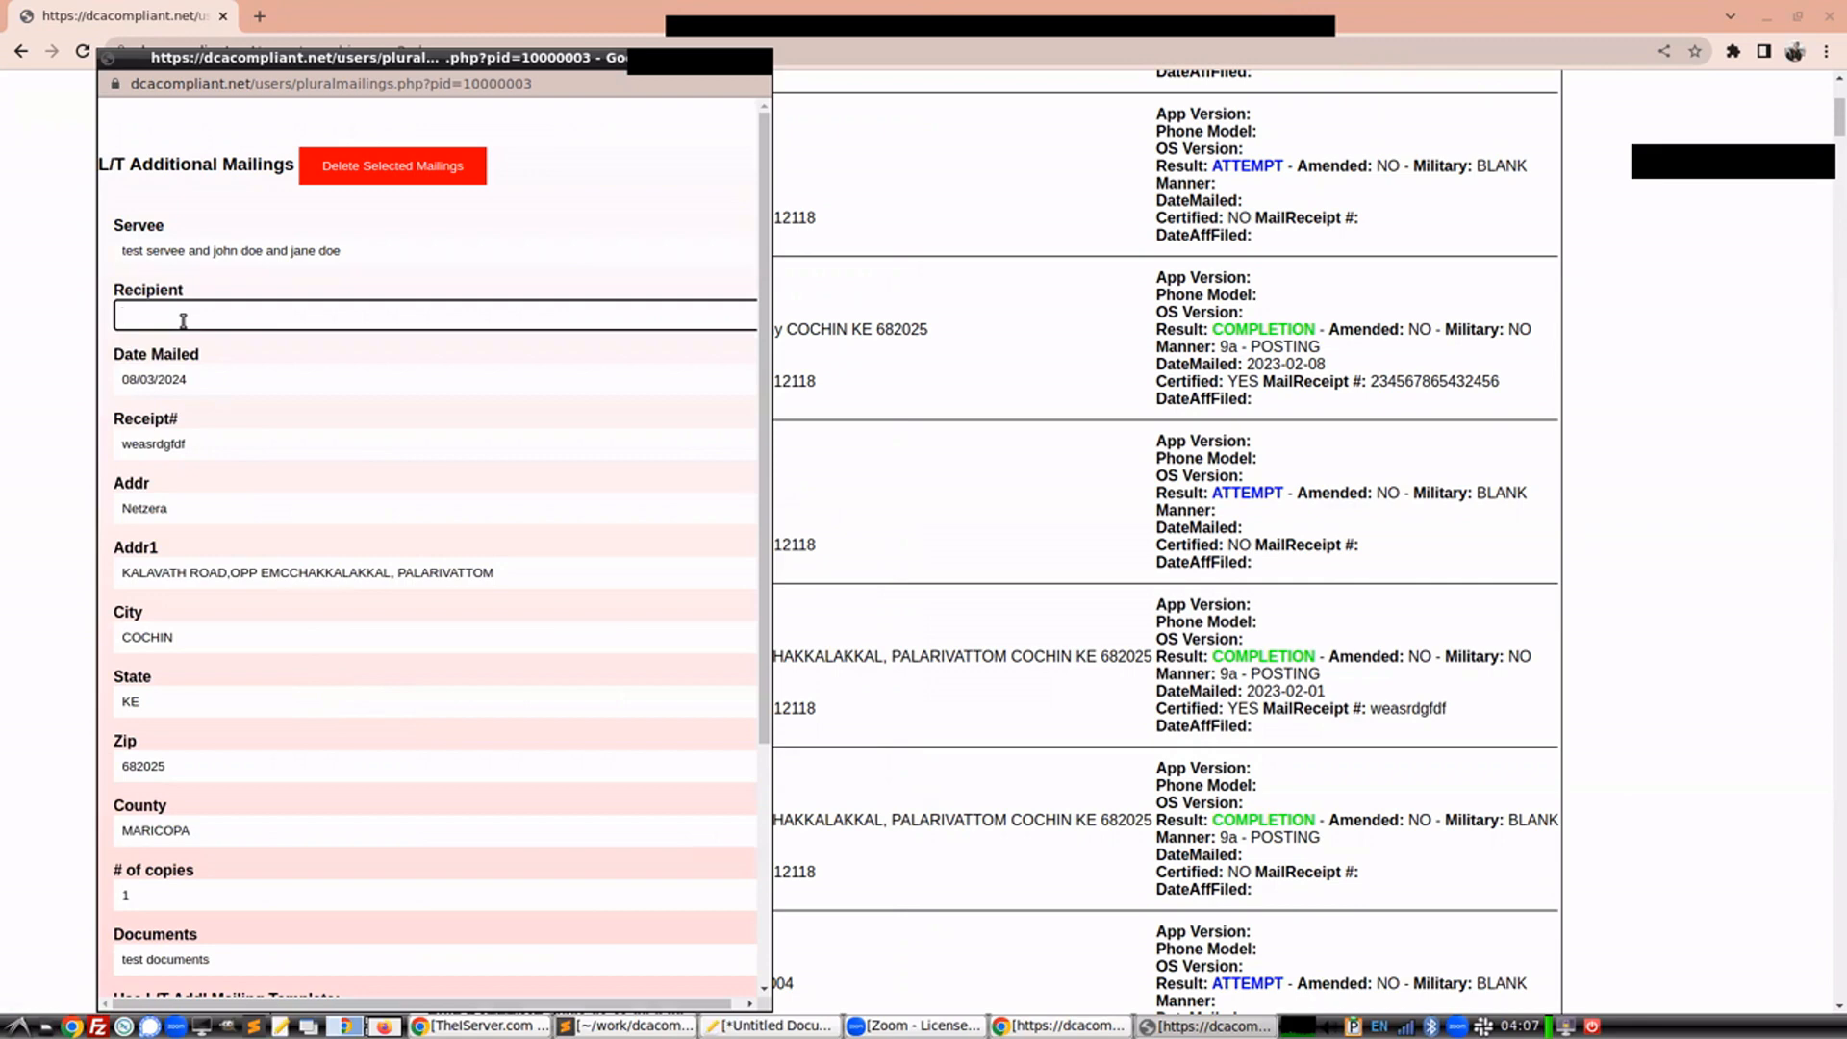
pyautogui.click(505, 574)
pyautogui.moveTo(455, 579); pyautogui.dragTo(619, 568)
pyautogui.click(111, 586)
pyautogui.press('BackSpace')
pyautogui.write('Some Other A')
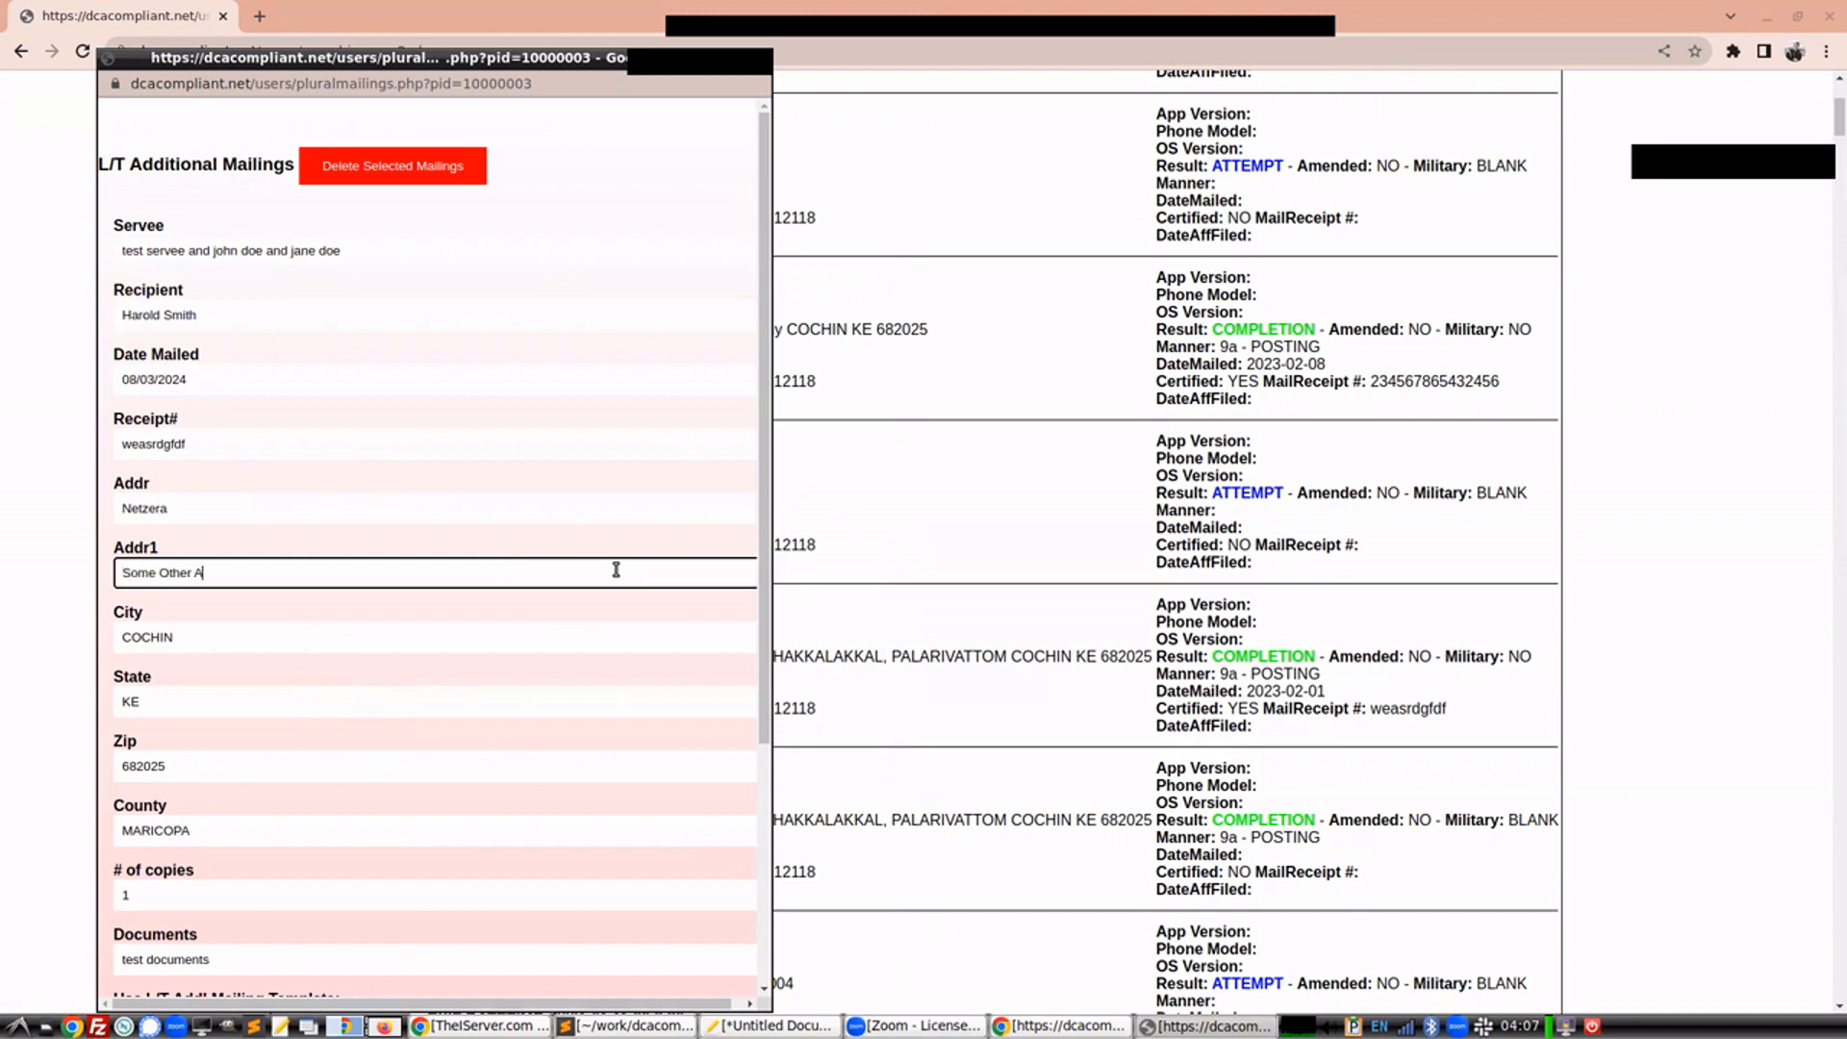
pyautogui.write('ddress')
# Apply the DEMO L/T additional mailing template to generate the mailing text
pyautogui.scroll(-2, 404, 755)
pyautogui.scroll(-3, 384, 763)
pyautogui.click(263, 620)
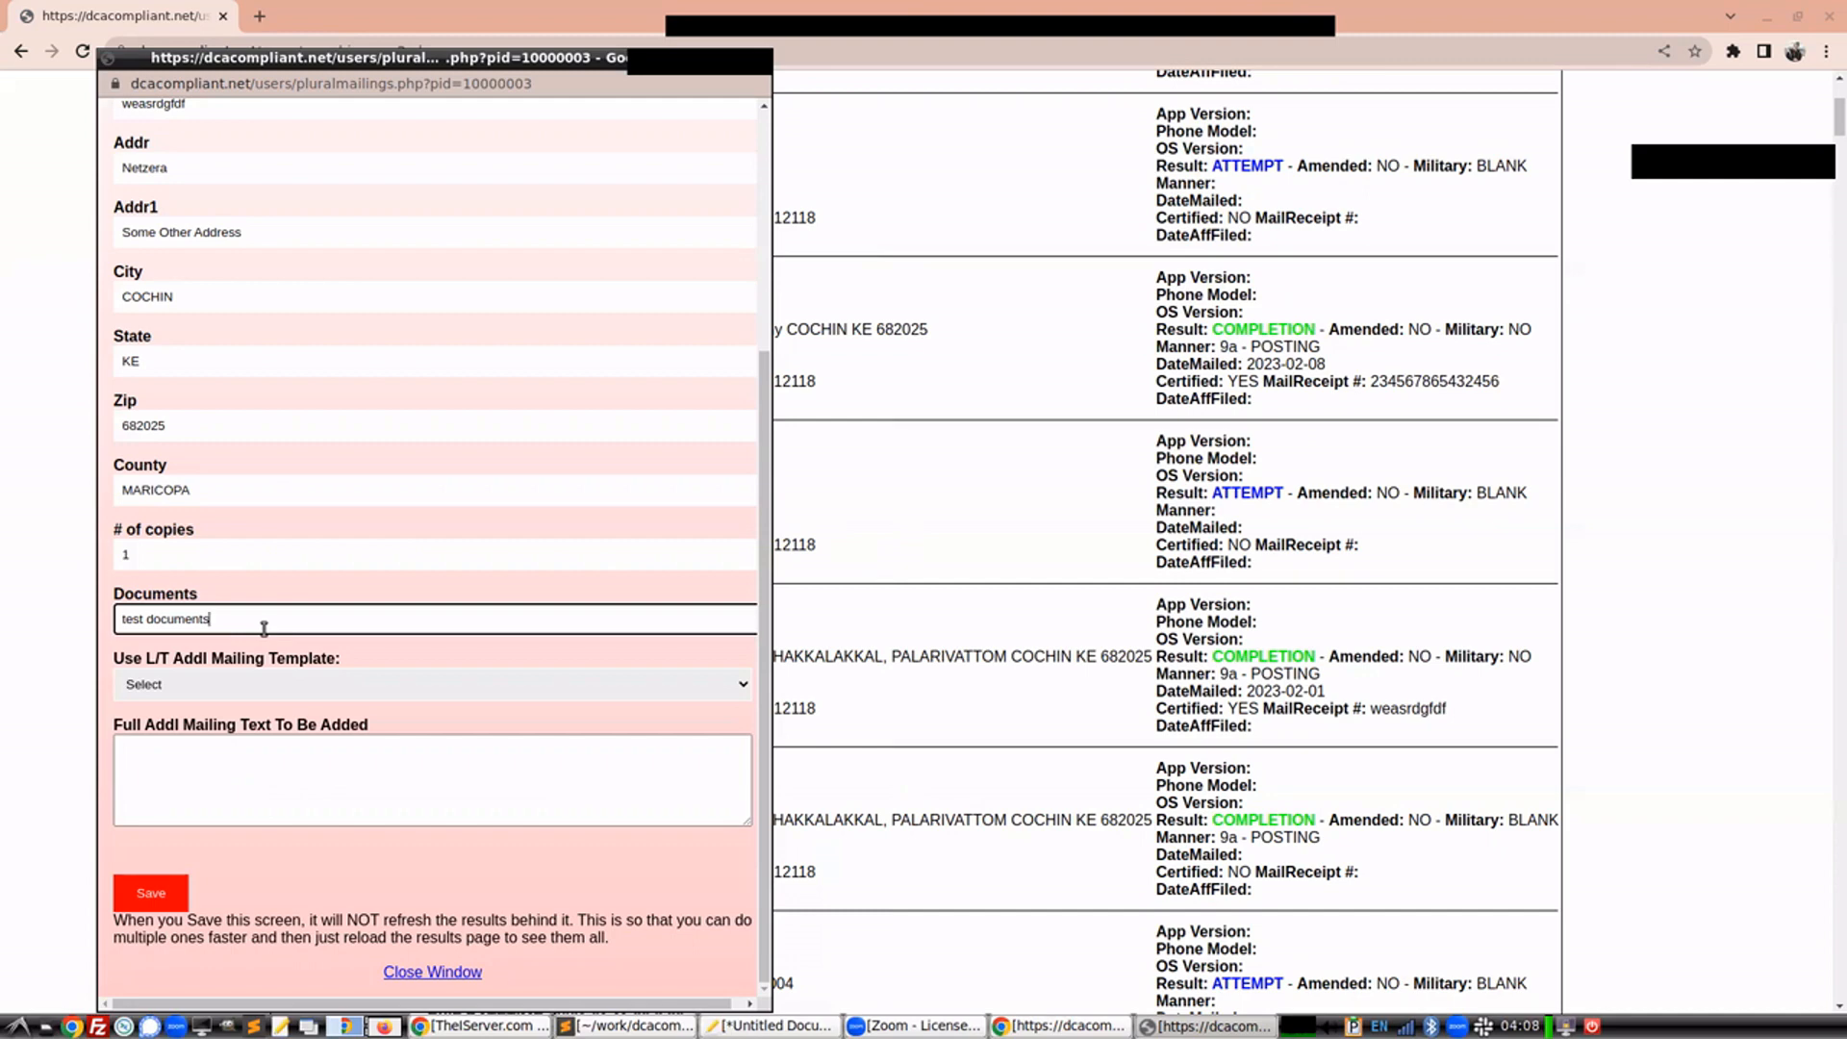
pyautogui.click(299, 690)
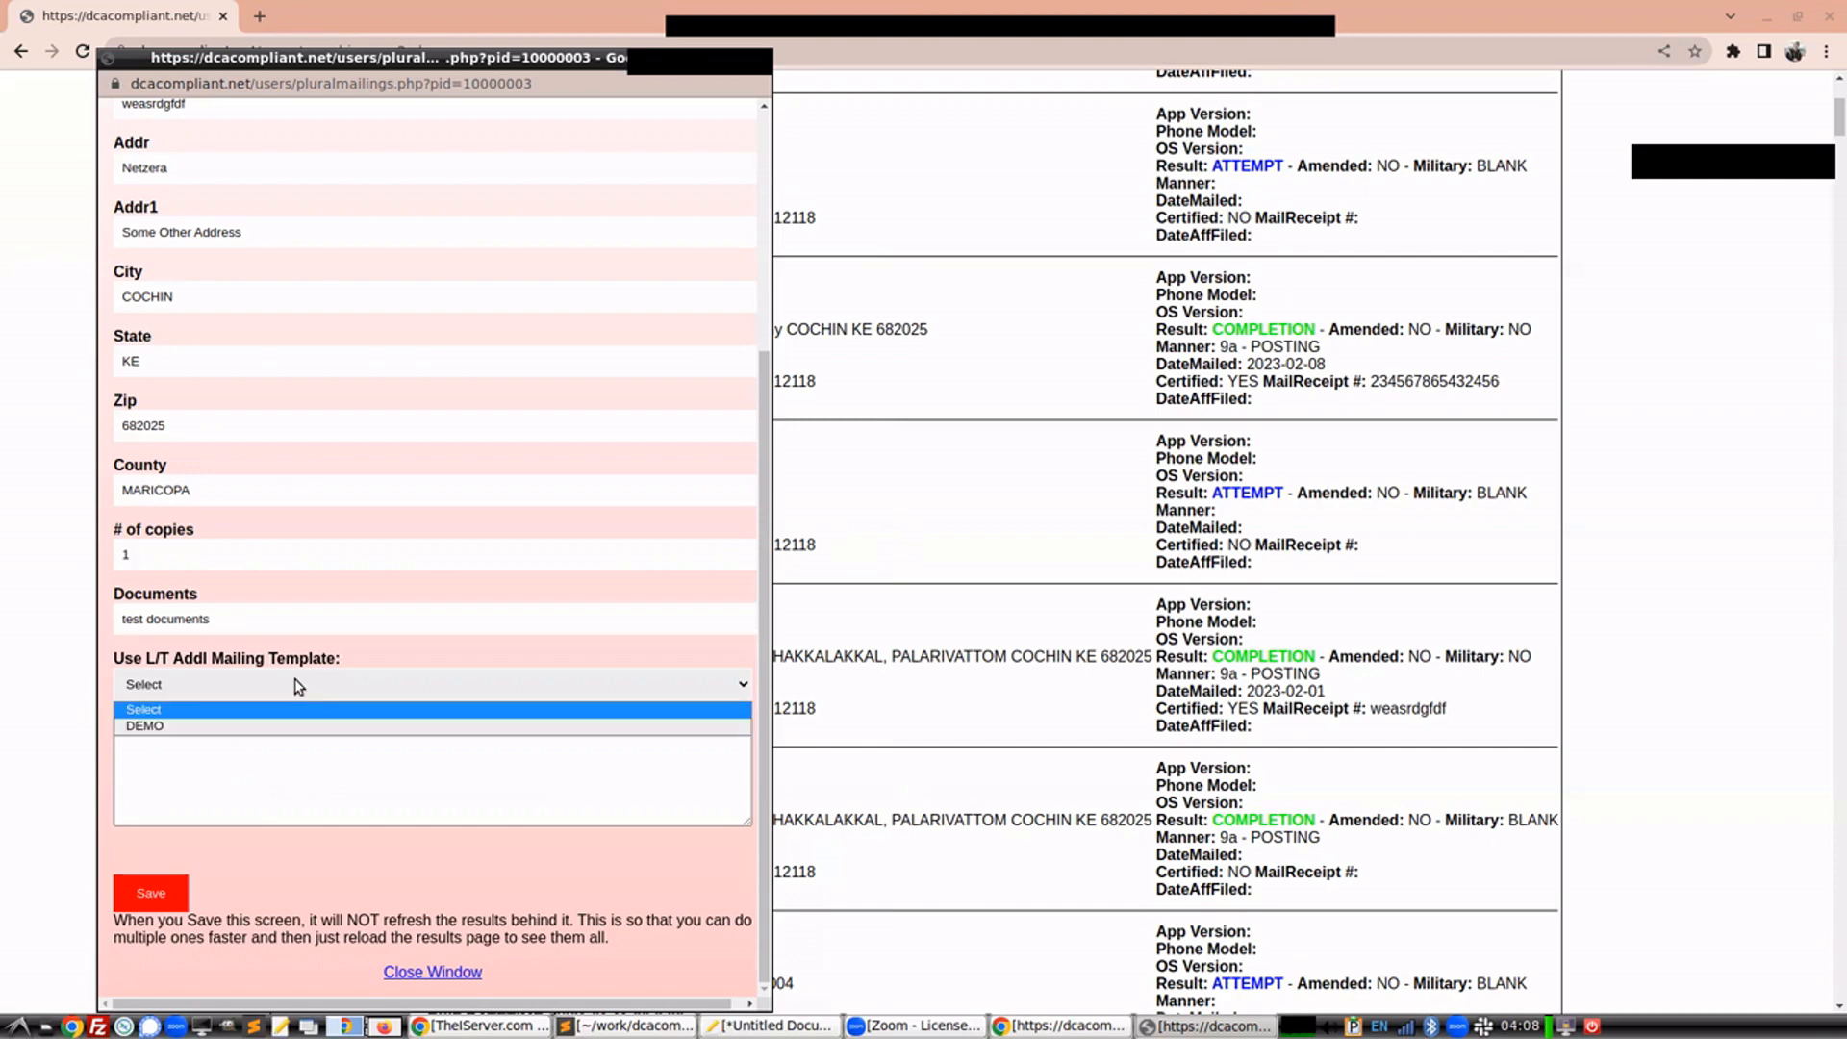
pyautogui.click(269, 725)
pyautogui.click(179, 741)
pyautogui.moveTo(178, 744); pyautogui.dragTo(39, 734)
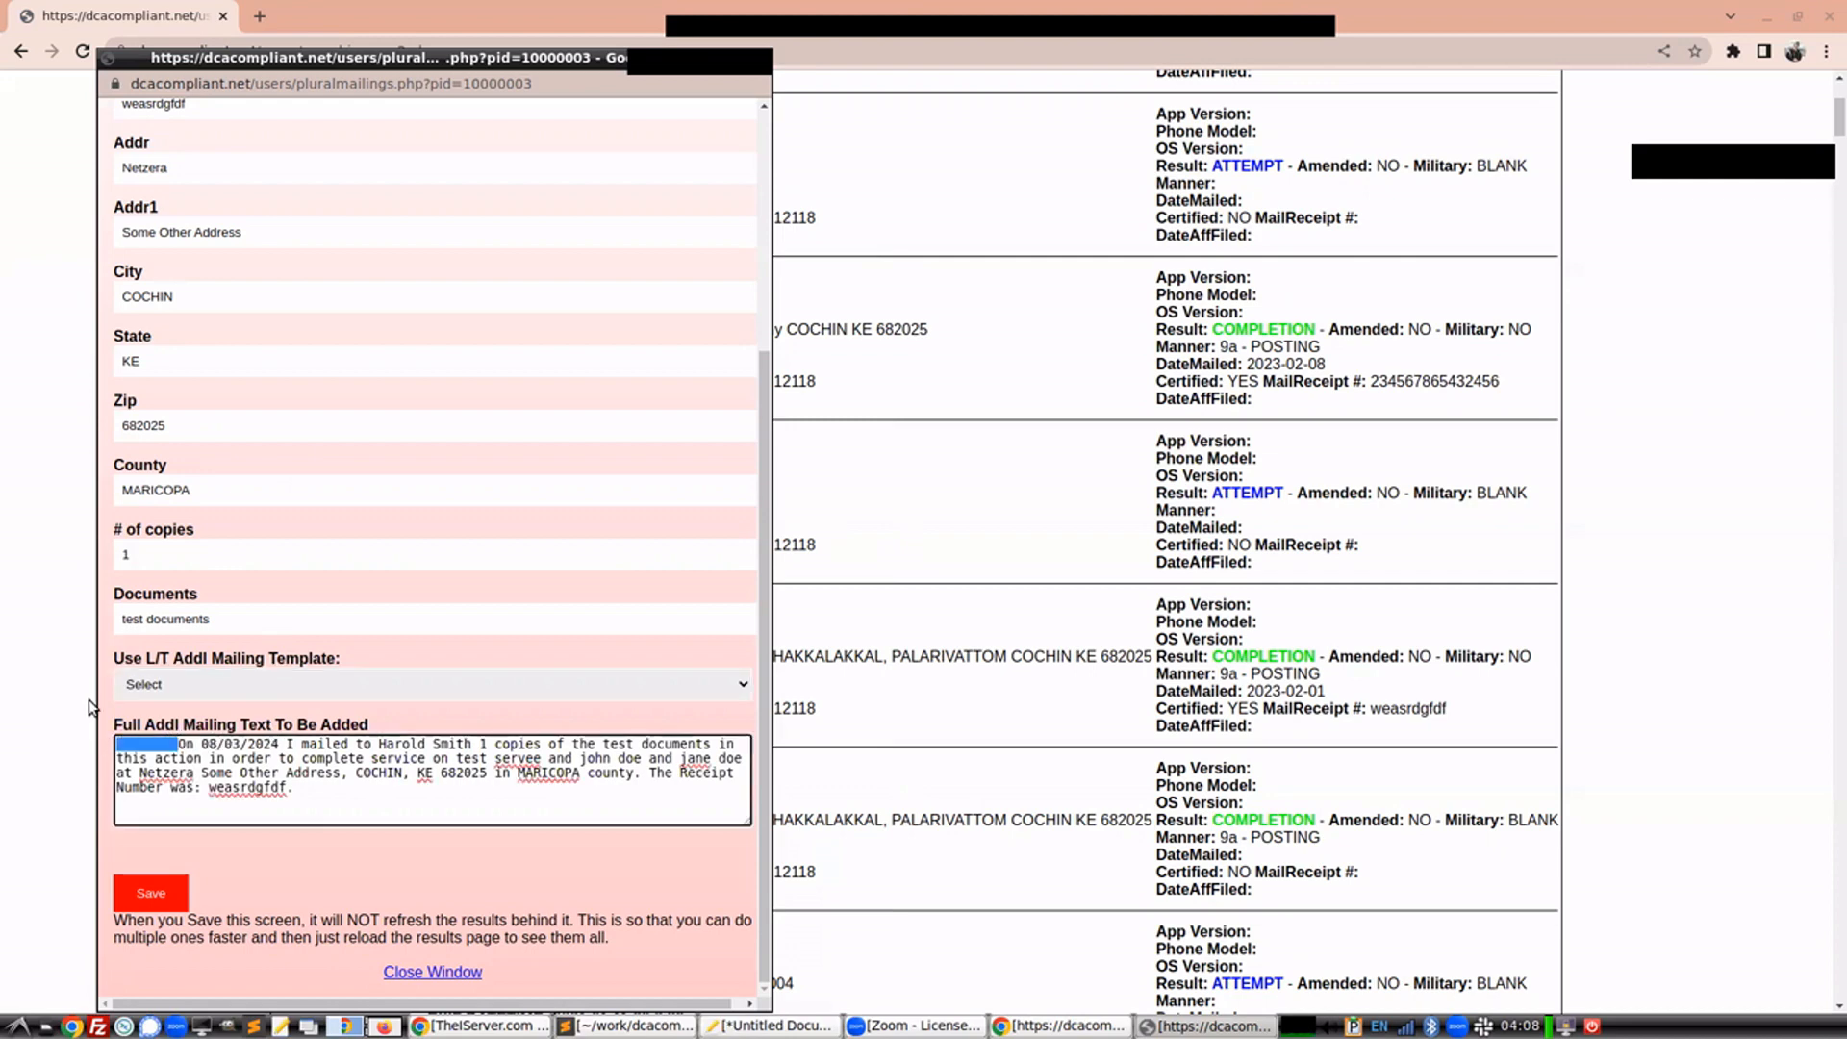
pyautogui.press('BackSpace')
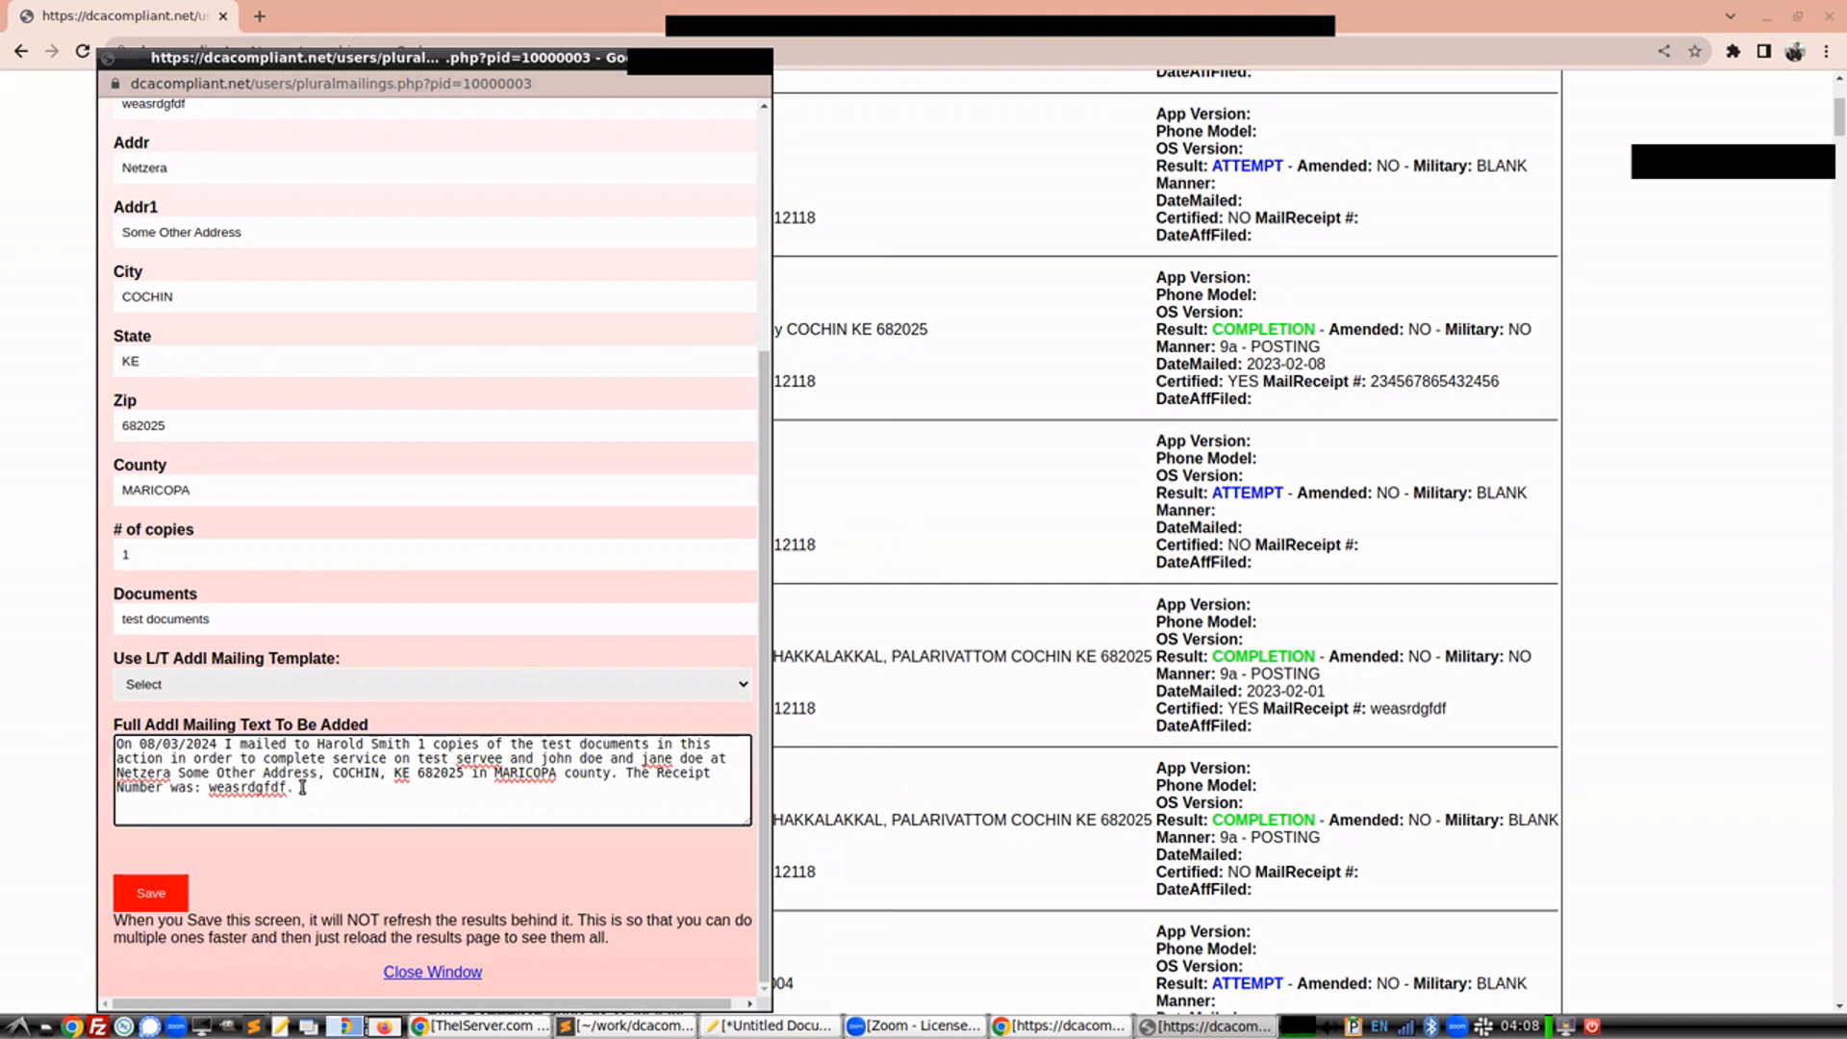
pyautogui.press('BackSpace')
pyautogui.write('12345675432')
pyautogui.click(154, 895)
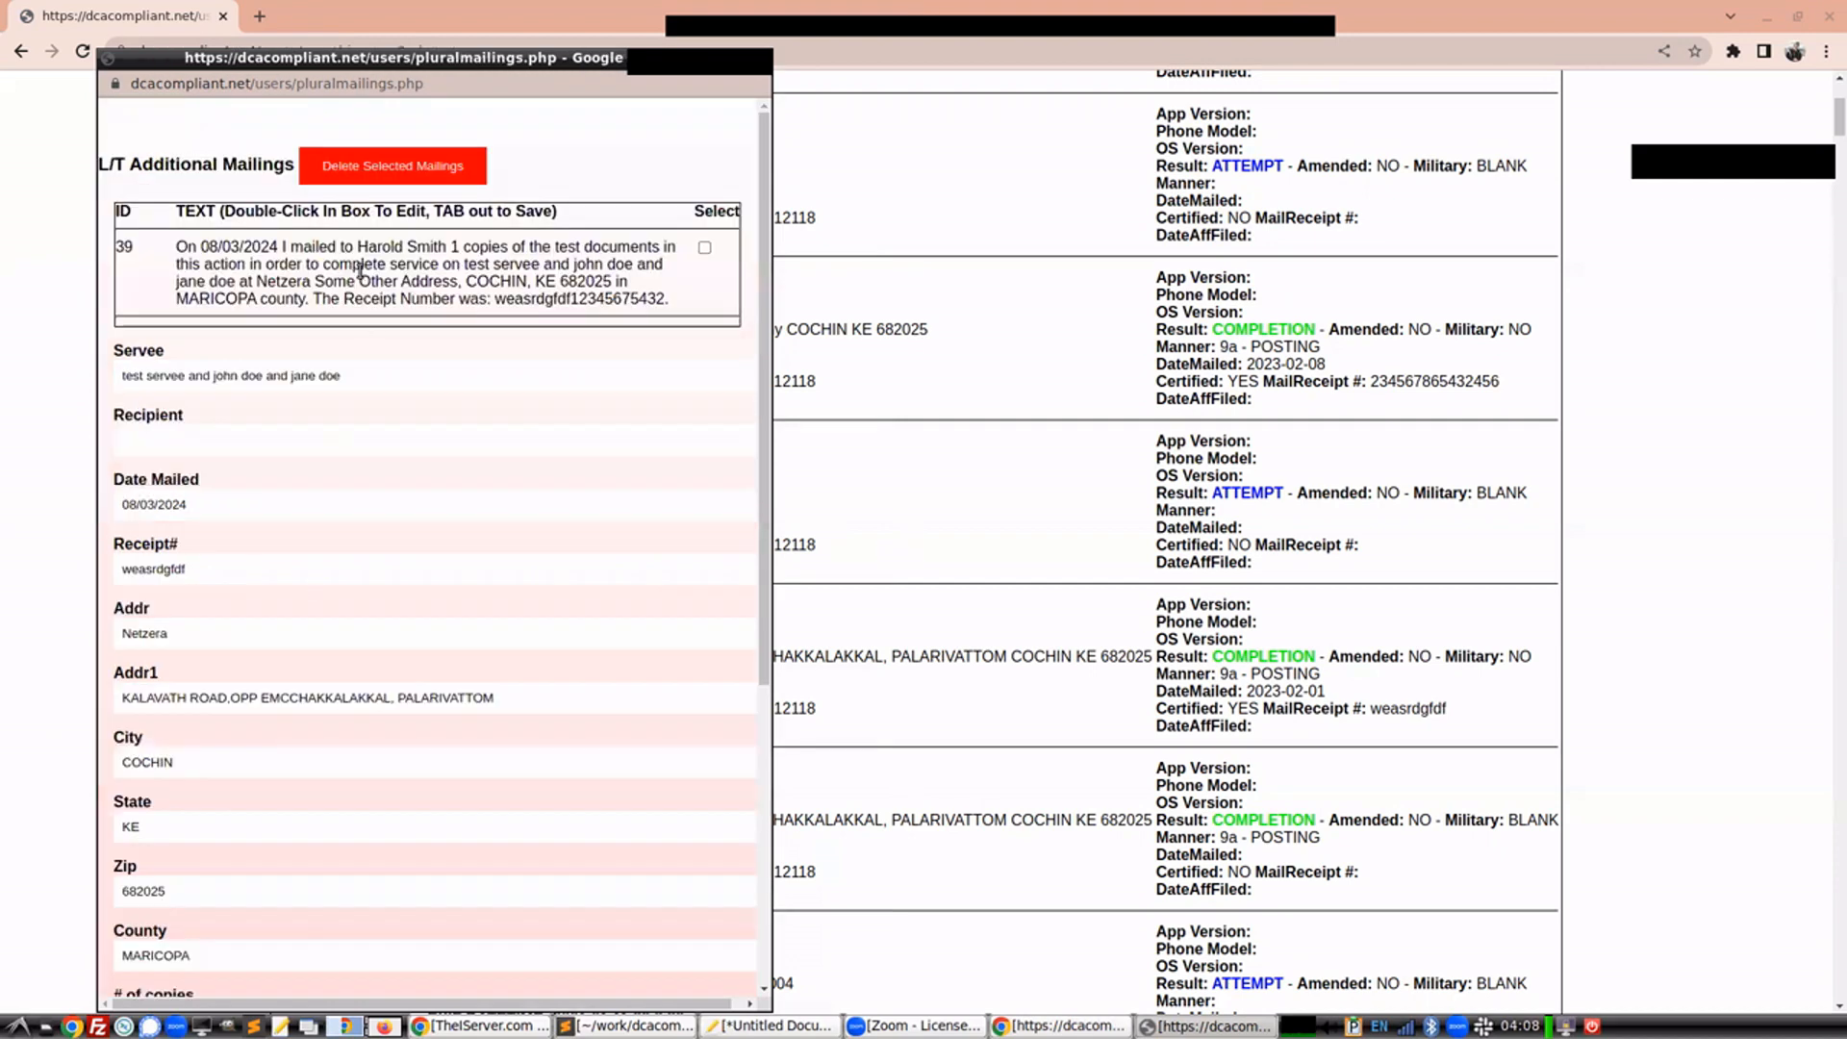
# Close the mailings window and print the job 43 affidavit with the NAIL/MAIL-Residence (All Servers) template
pyautogui.moveTo(231, 246); pyautogui.dragTo(408, 248)
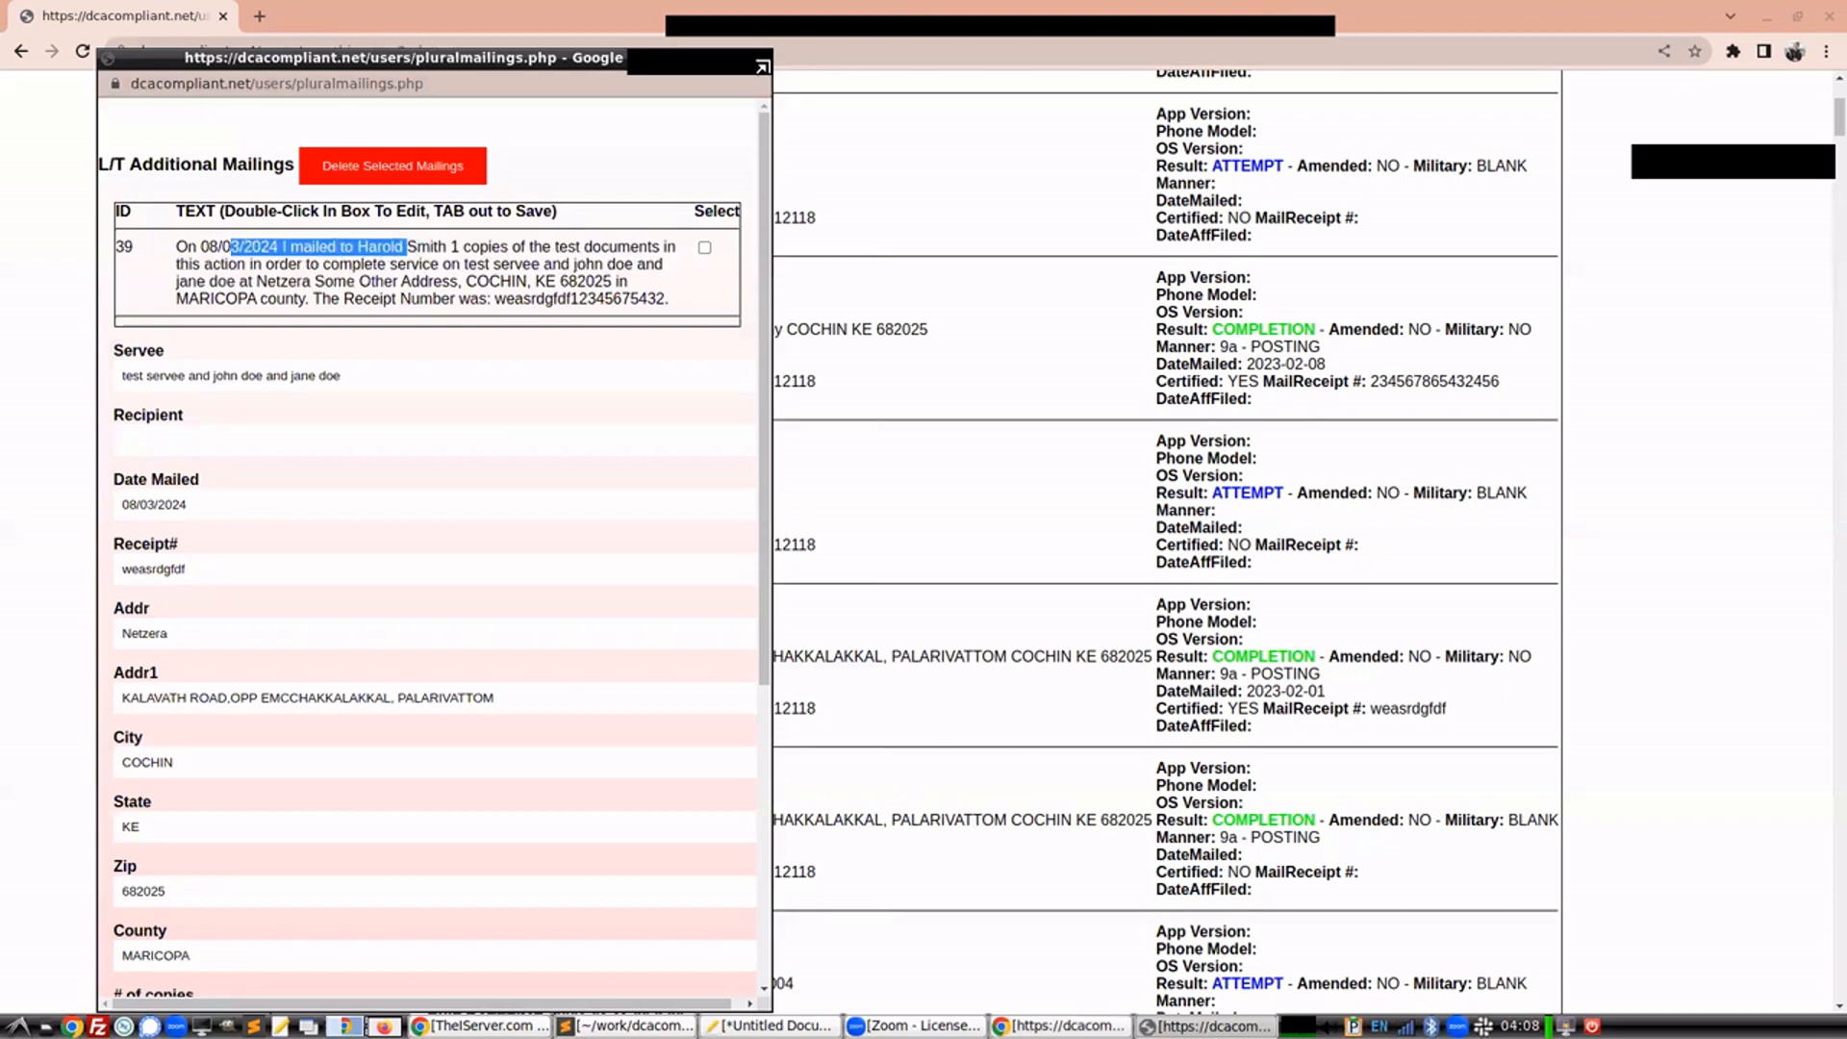
pyautogui.click(762, 66)
pyautogui.click(320, 713)
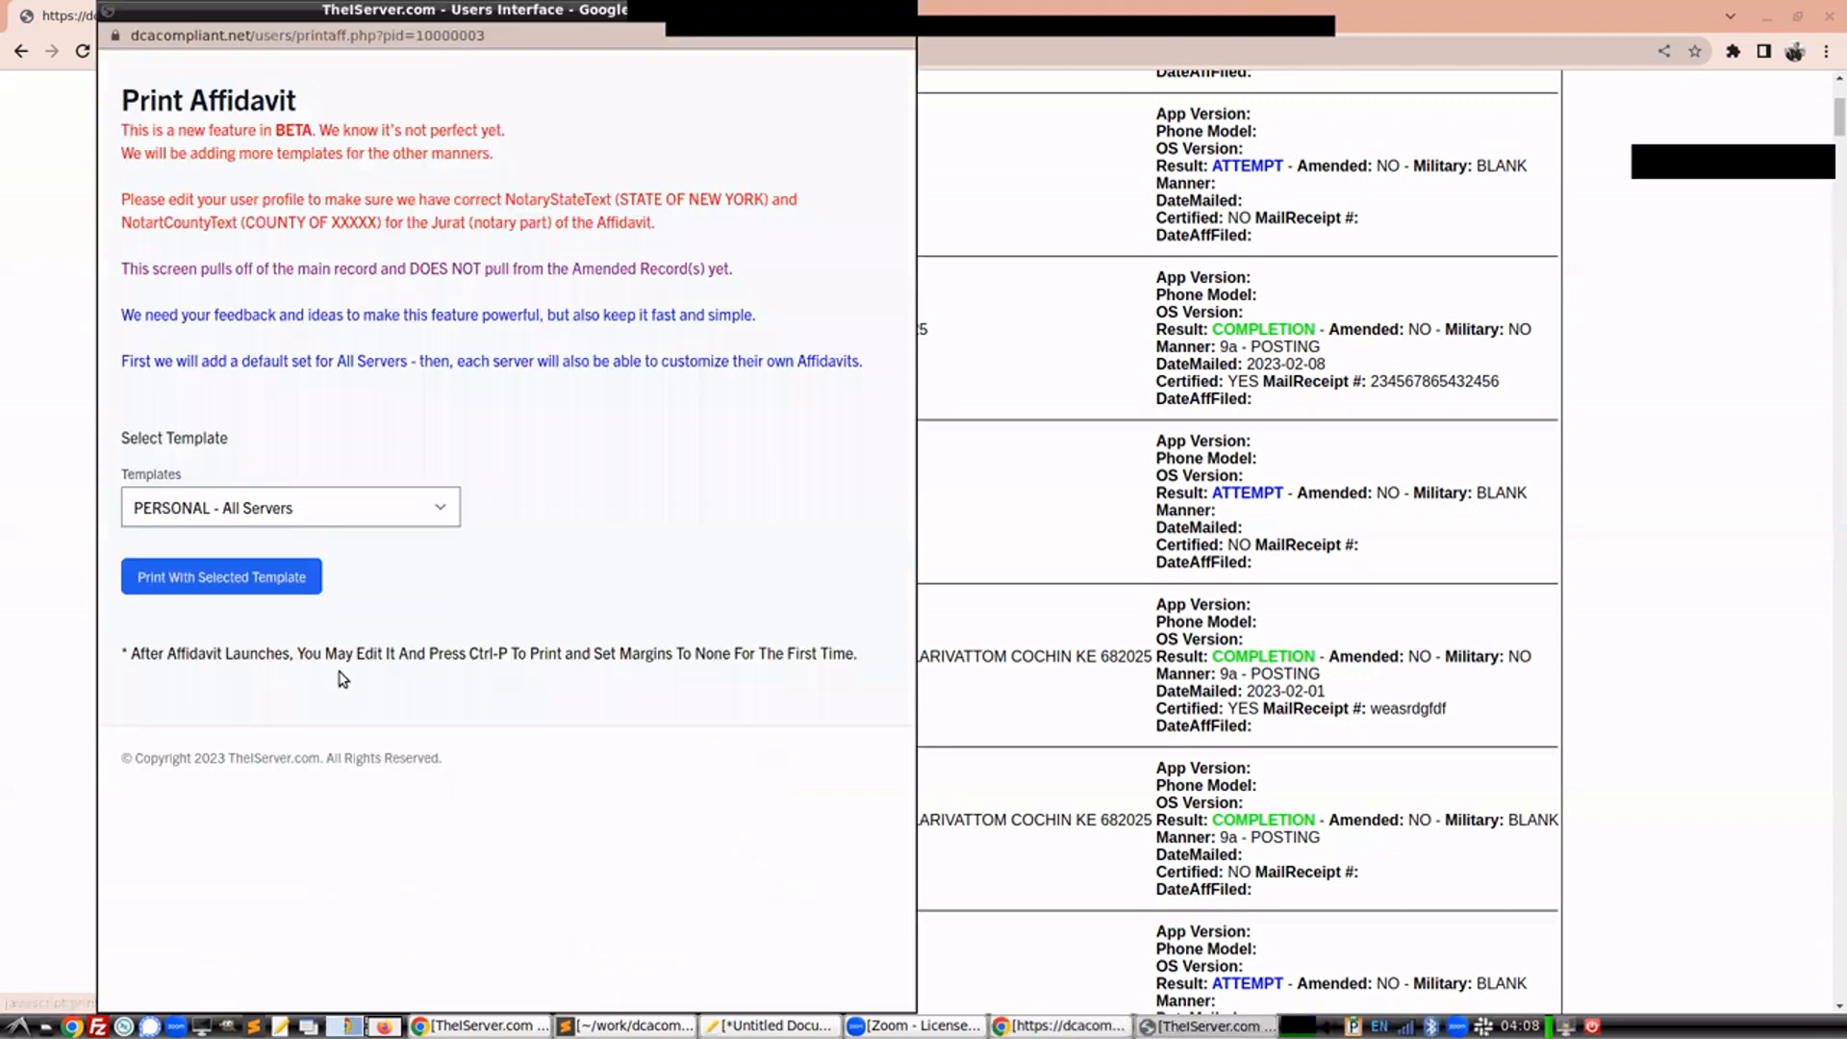
pyautogui.click(332, 510)
pyautogui.click(249, 603)
pyautogui.click(247, 577)
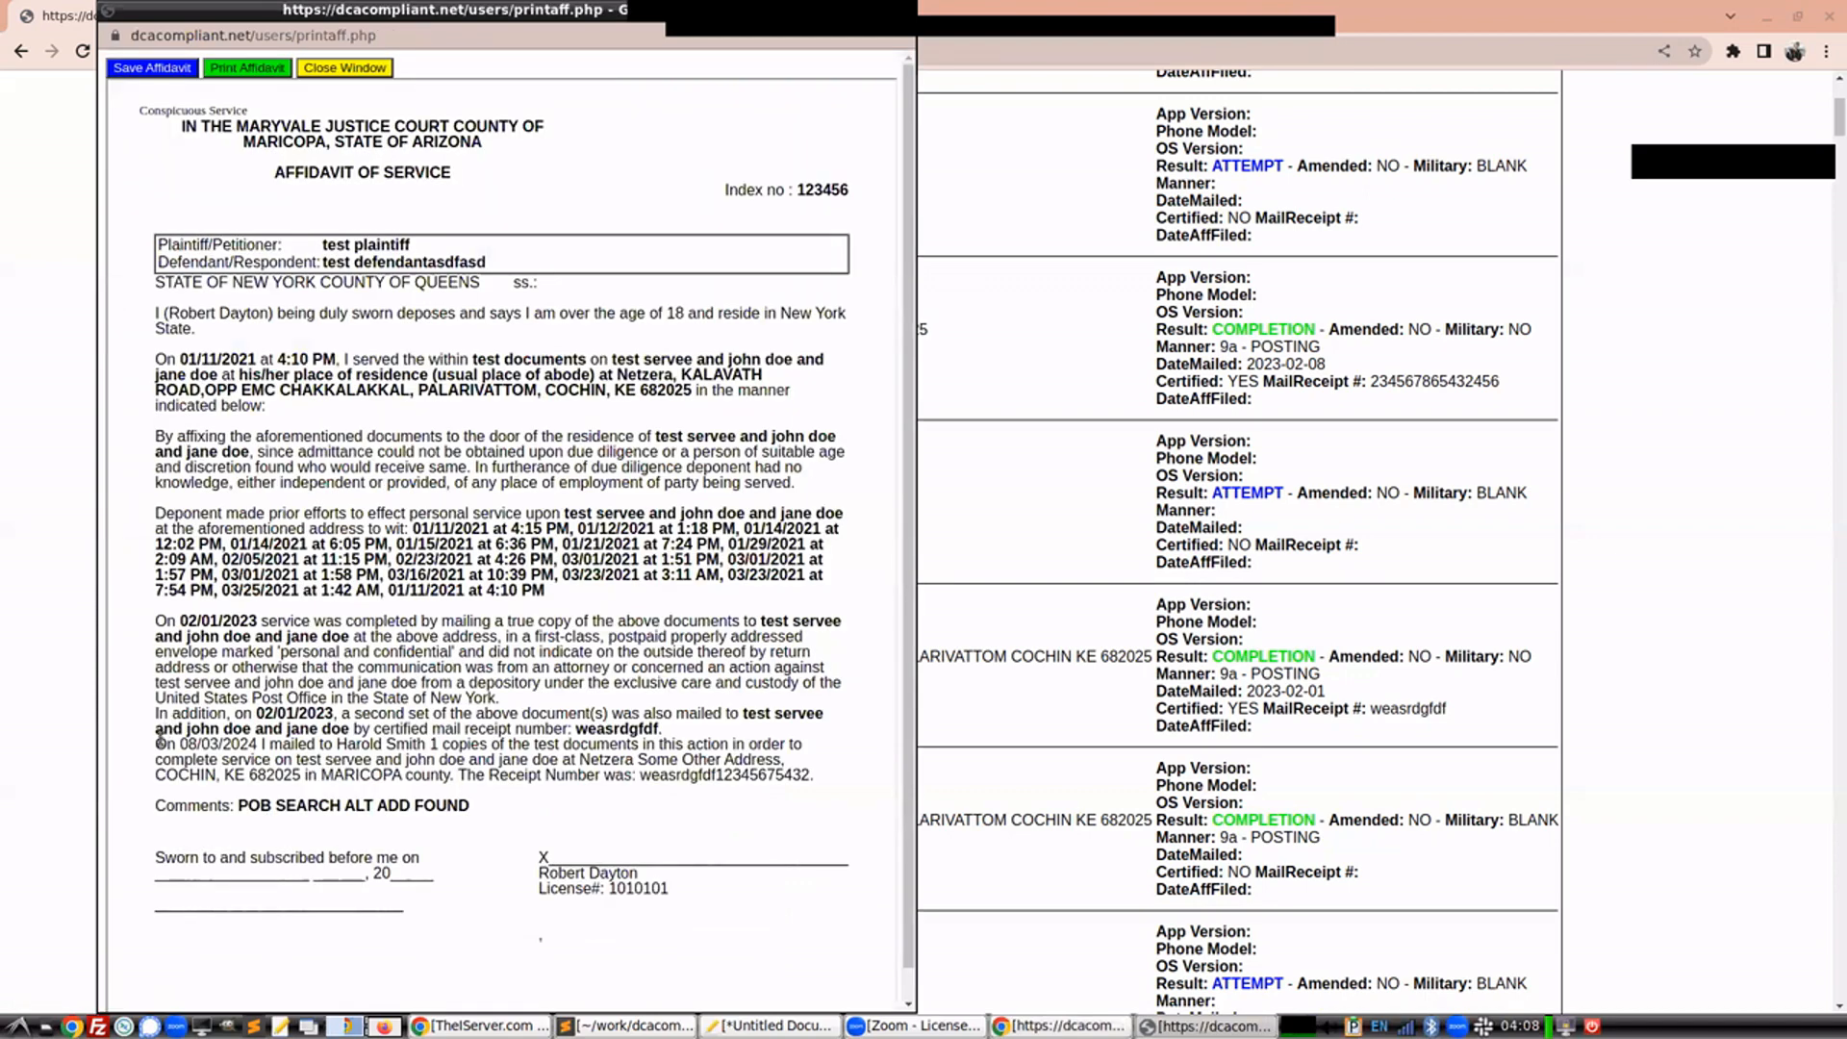
# Review the mailing paragraph in the affidavit and reopen the L/T additional mailings for job 43
pyautogui.moveTo(157, 741)
pyautogui.mouseDown()
pyautogui.moveTo(820, 769)
pyautogui.moveTo(92, 753)
pyautogui.moveTo(169, 744)
pyautogui.mouseUp()
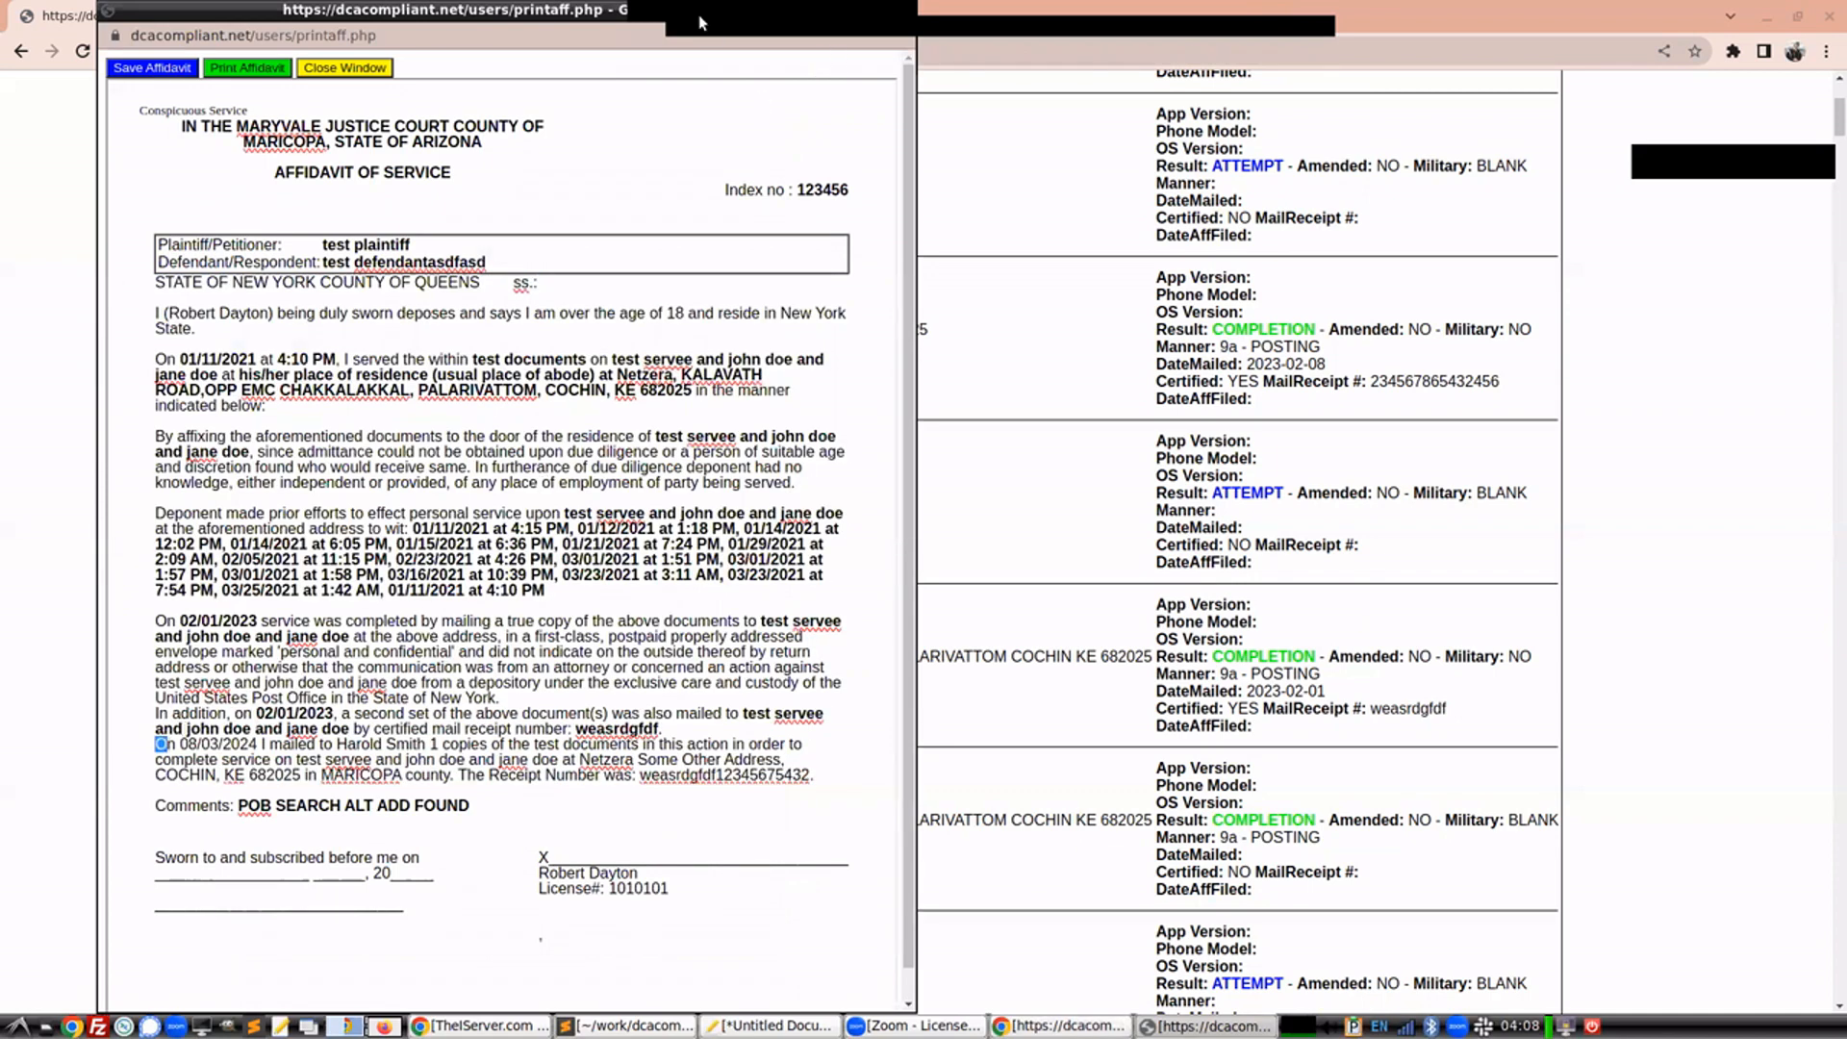
pyautogui.moveTo(664, 11); pyautogui.dragTo(611, 36)
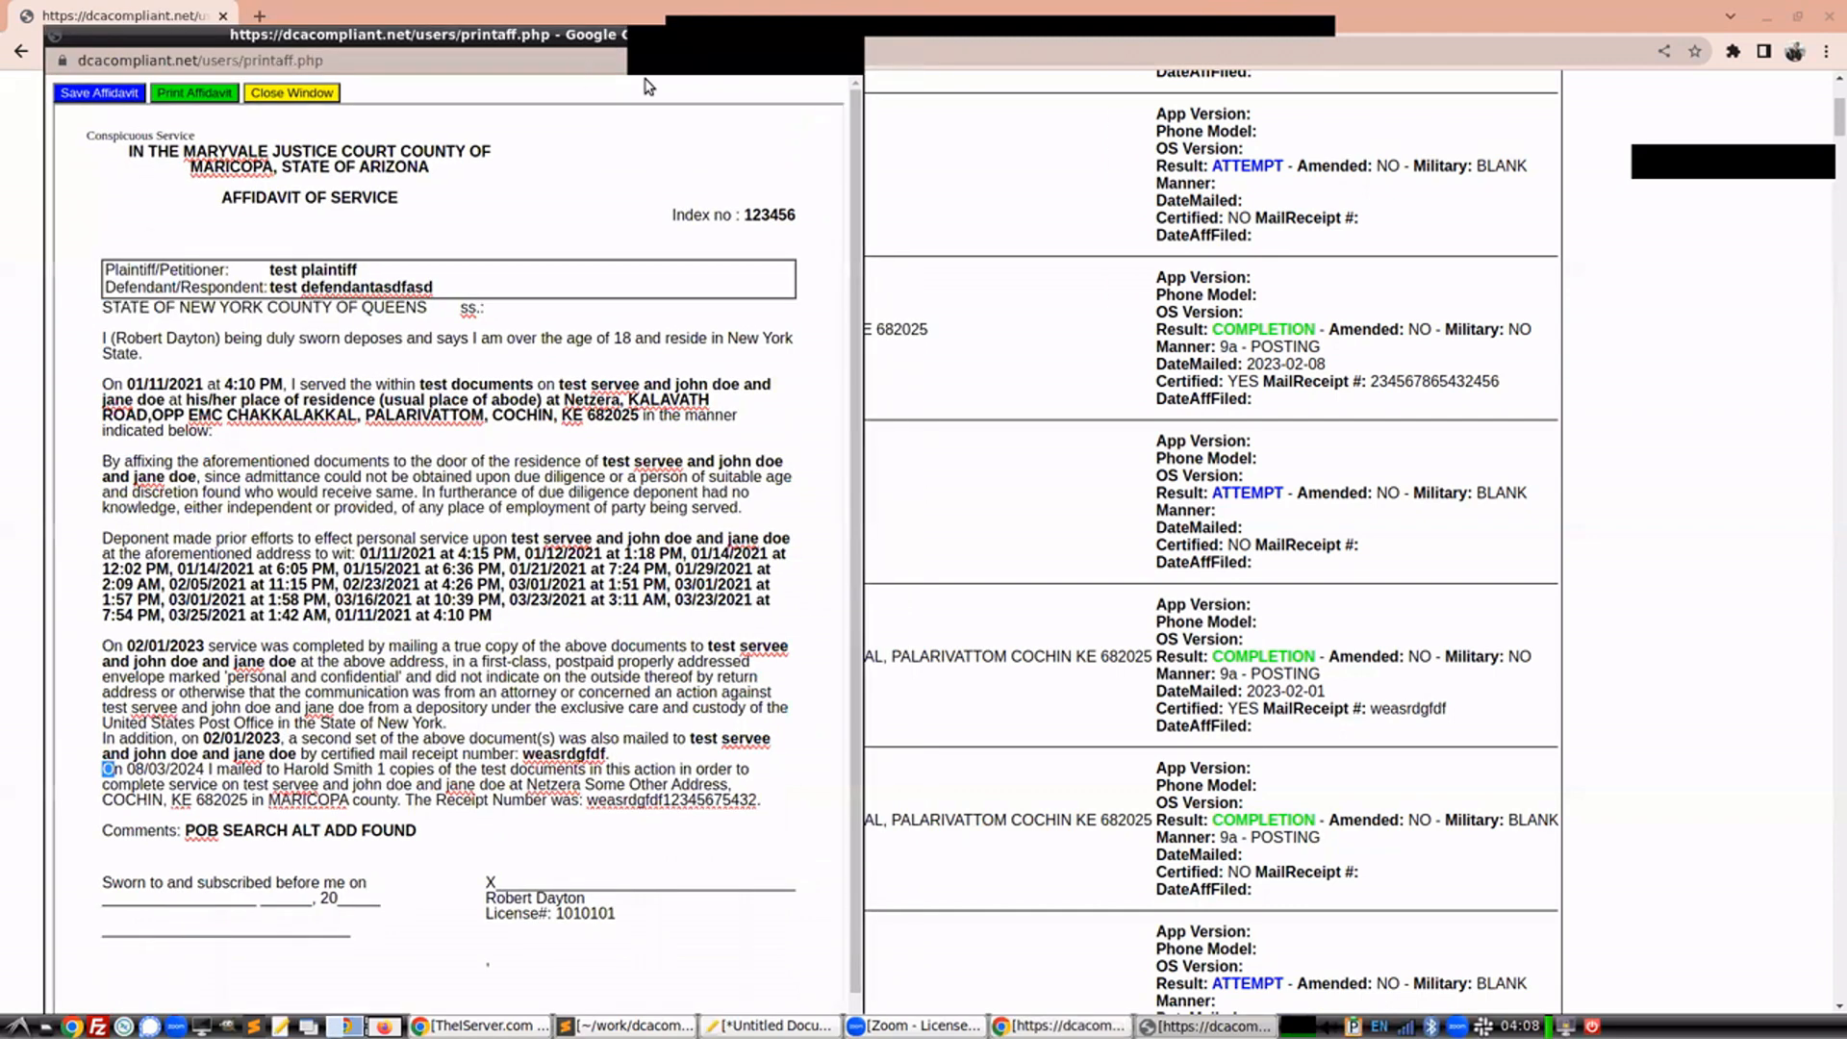
pyautogui.click(289, 154)
pyautogui.click(285, 141)
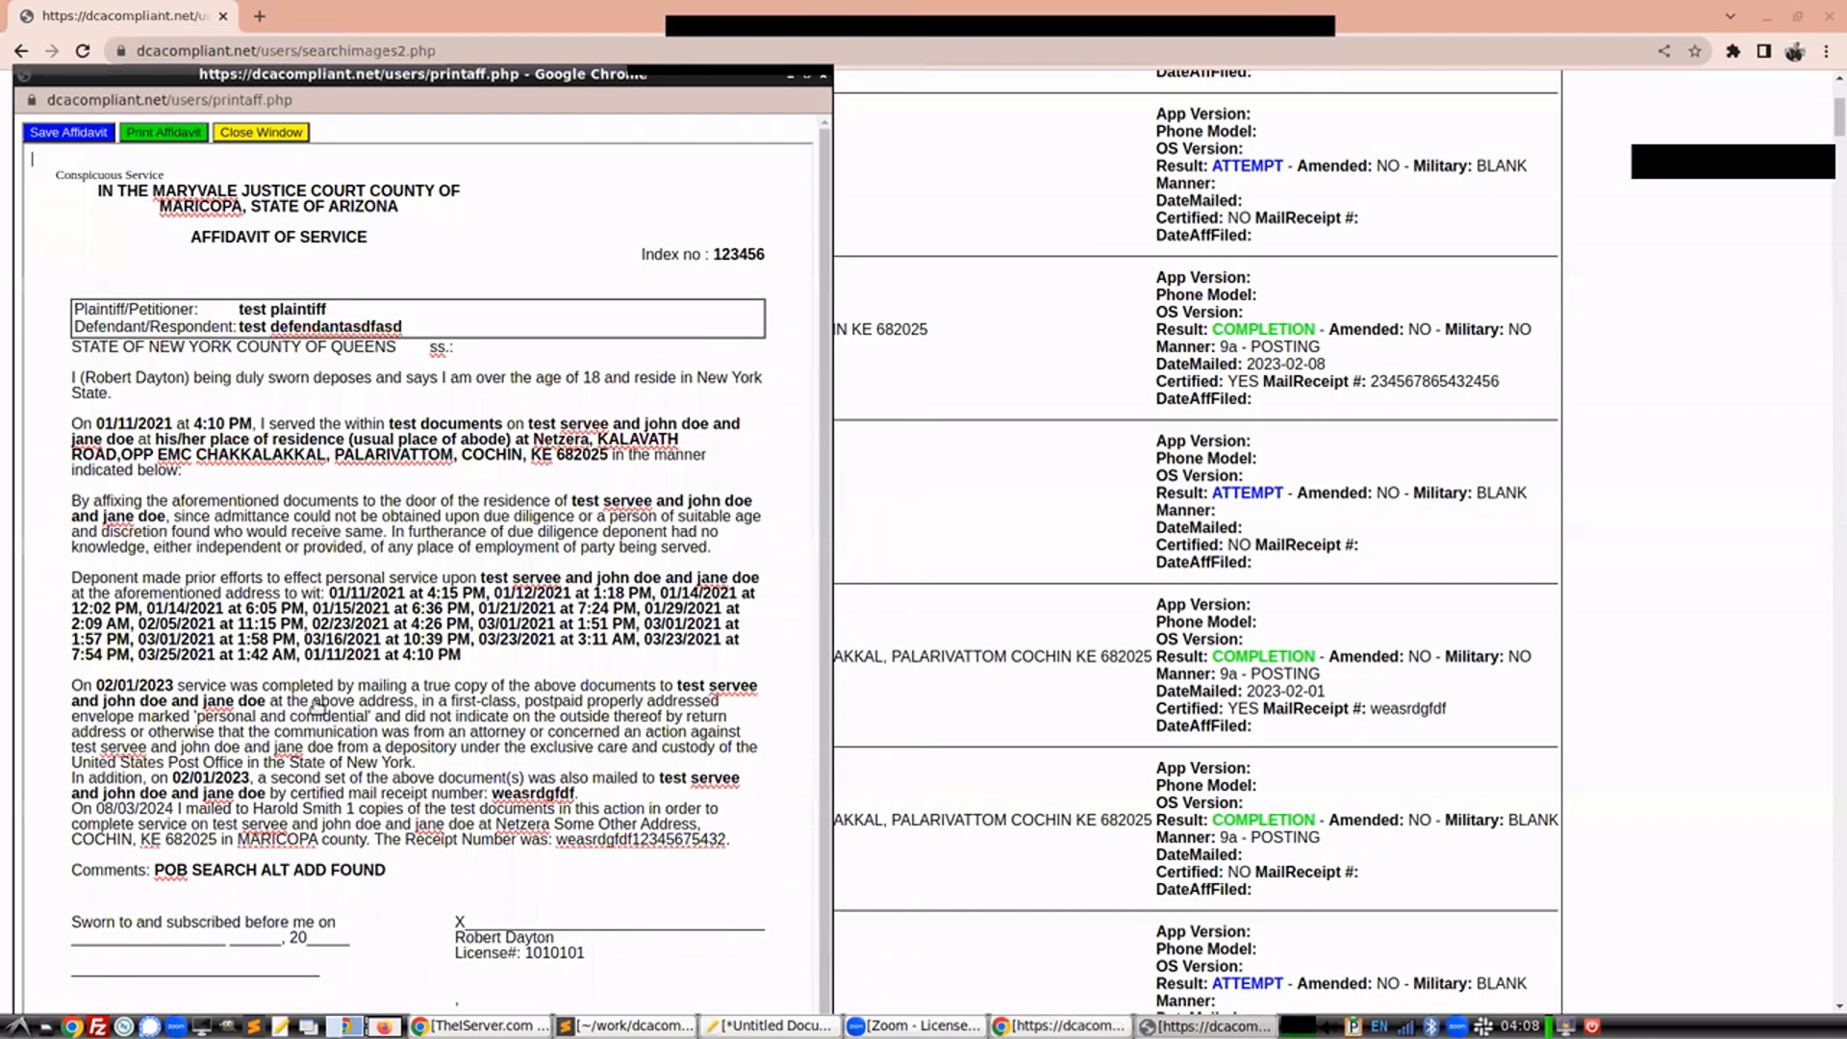
pyautogui.click(323, 683)
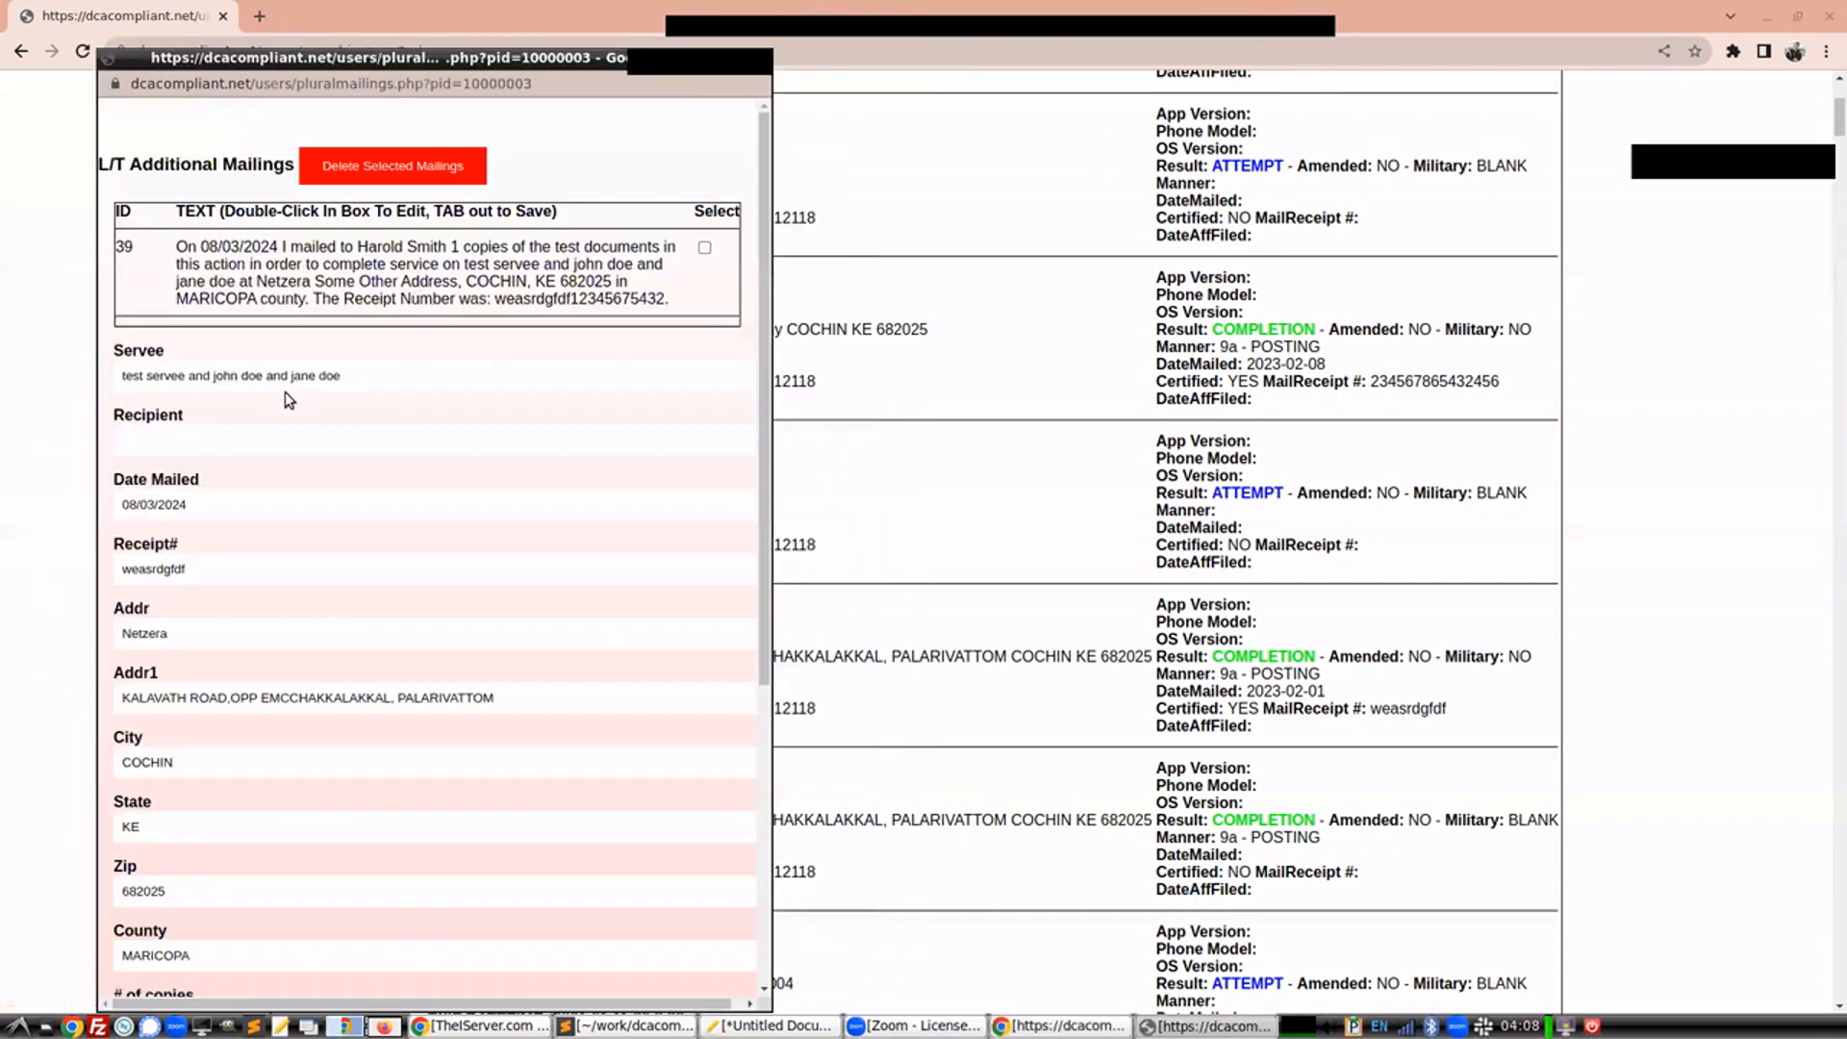
# Enter another recipient as the recipient and apply the DEMO mailing template
pyautogui.click(195, 447)
pyautogui.write('another recipient')
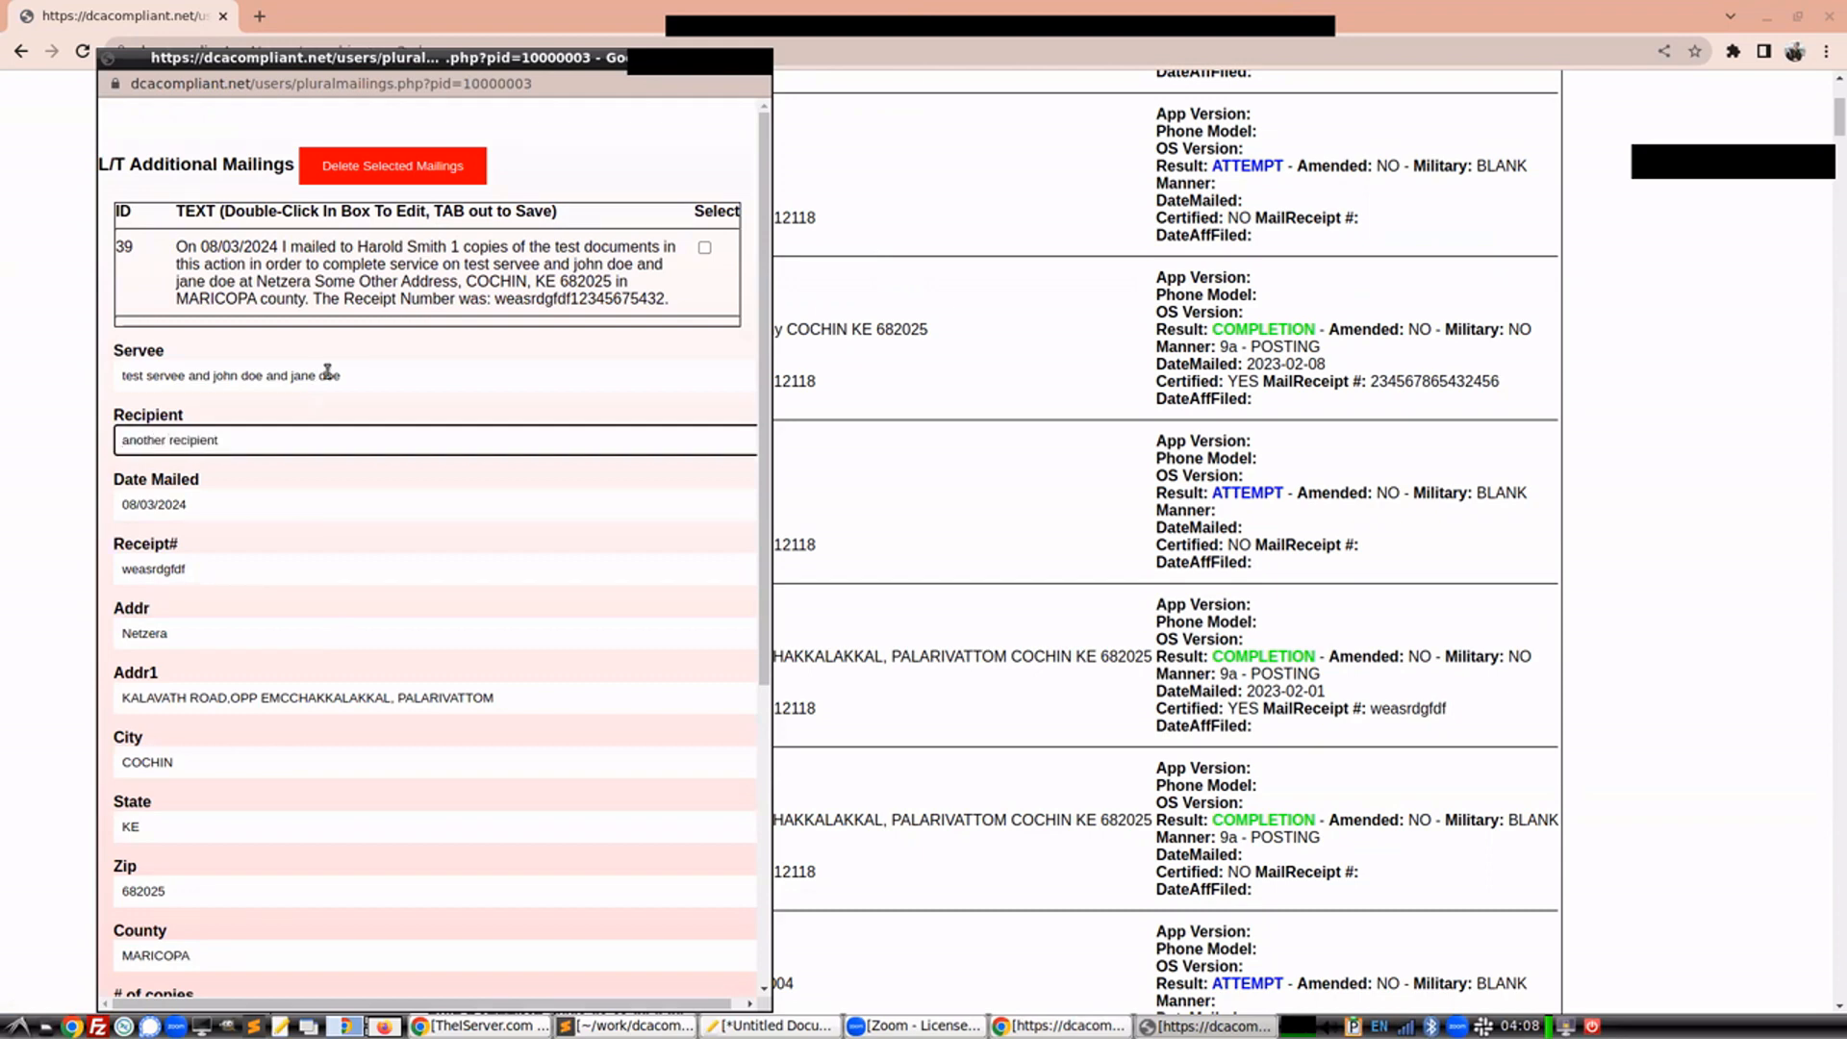
pyautogui.scroll(-5, 323, 423)
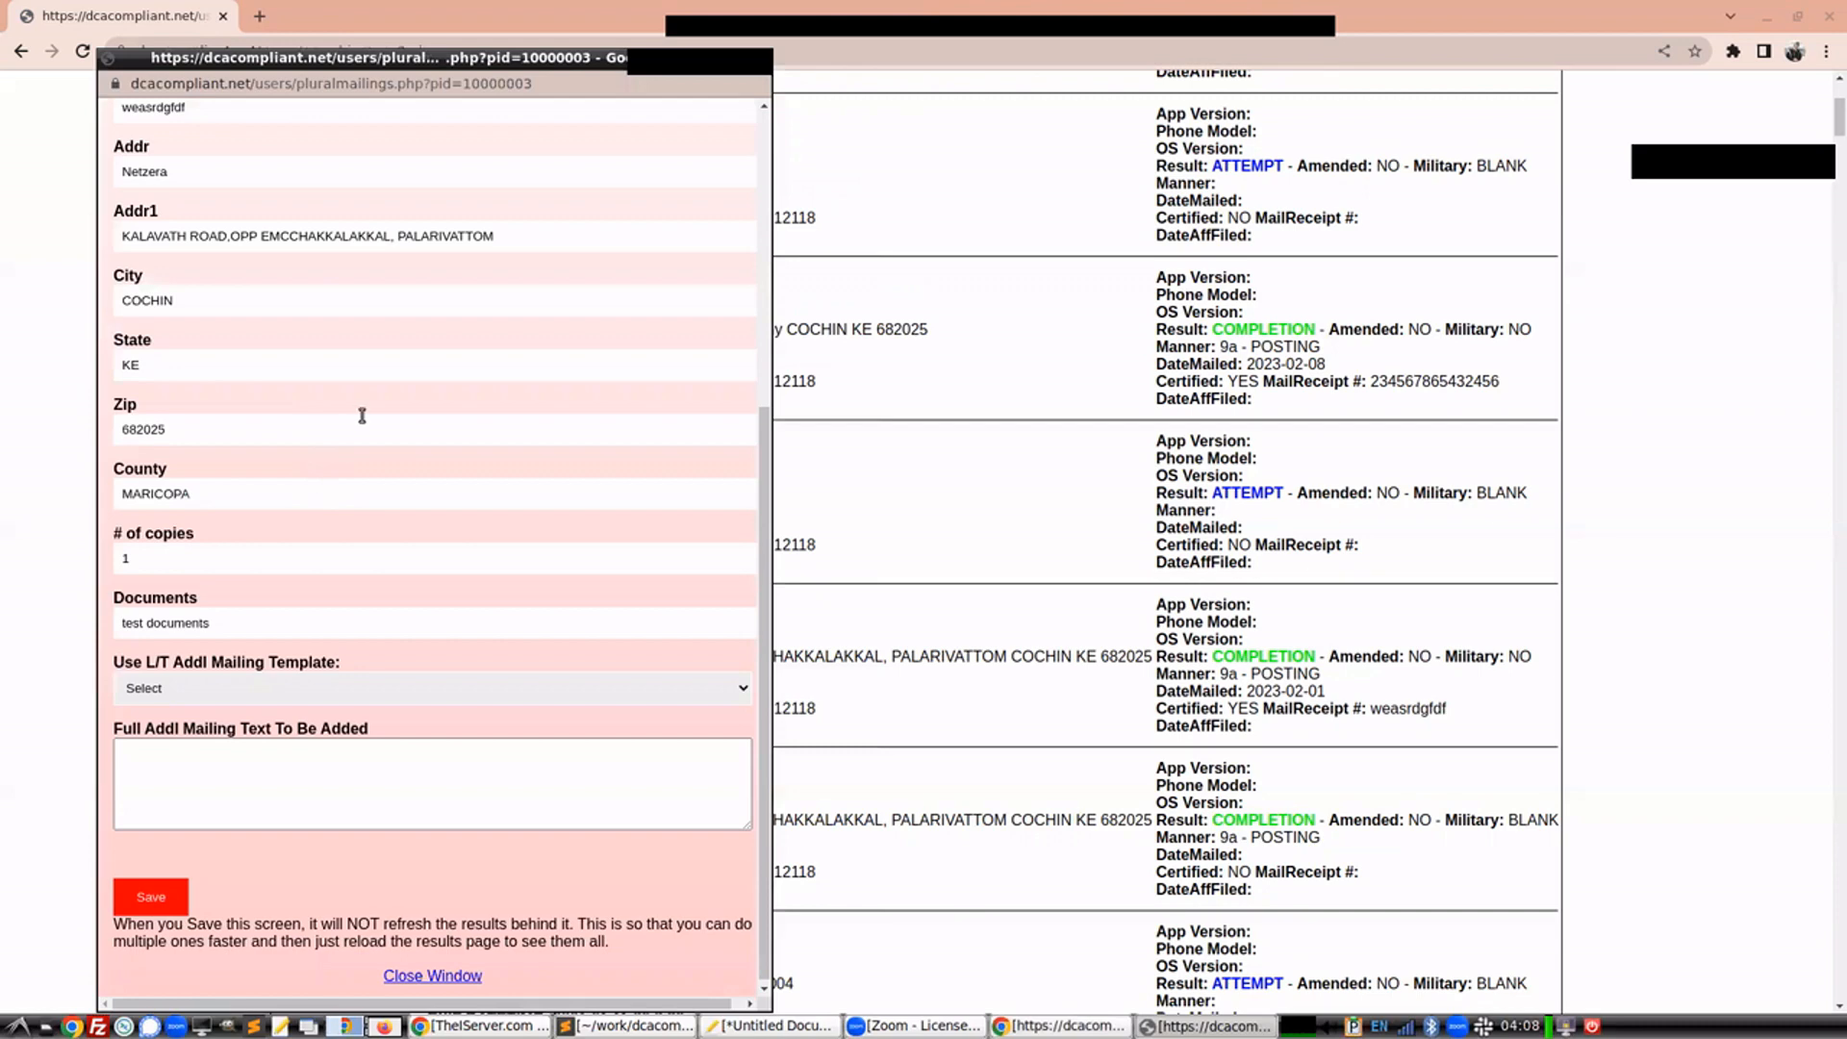
pyautogui.scroll(5, 363, 414)
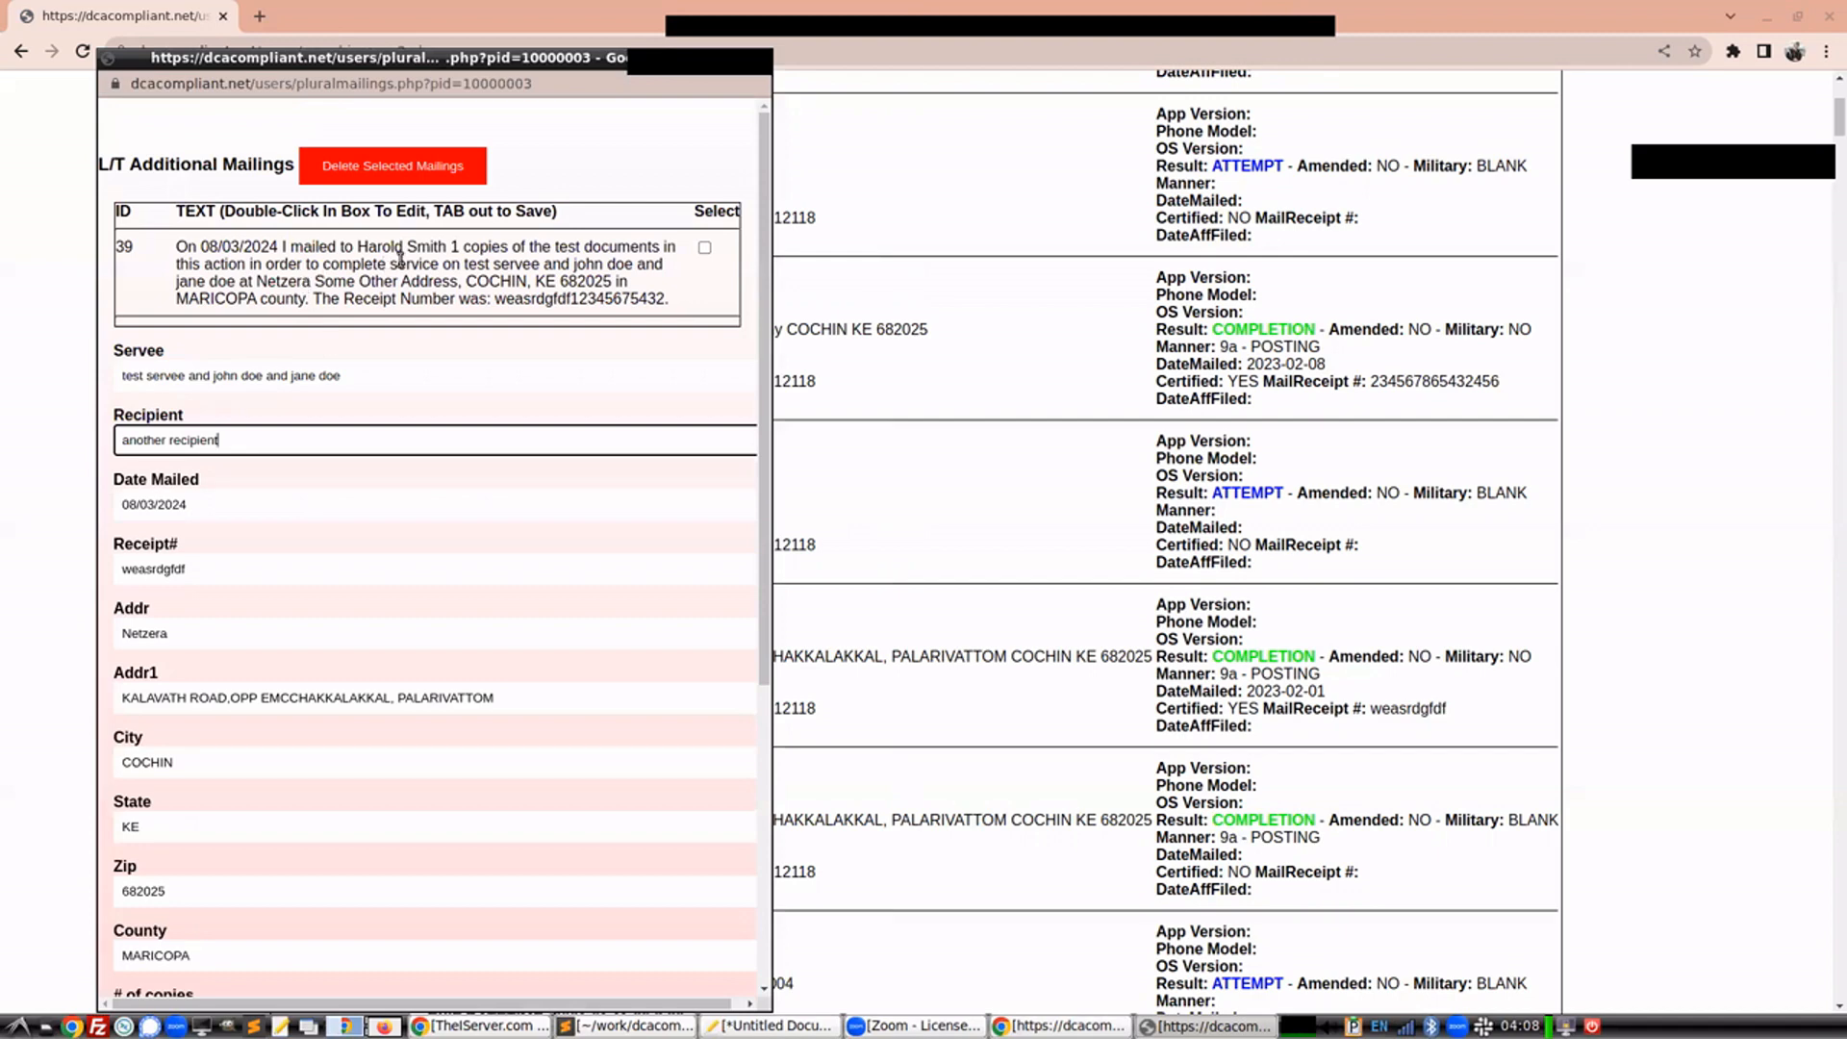
pyautogui.scroll(-5, 396, 584)
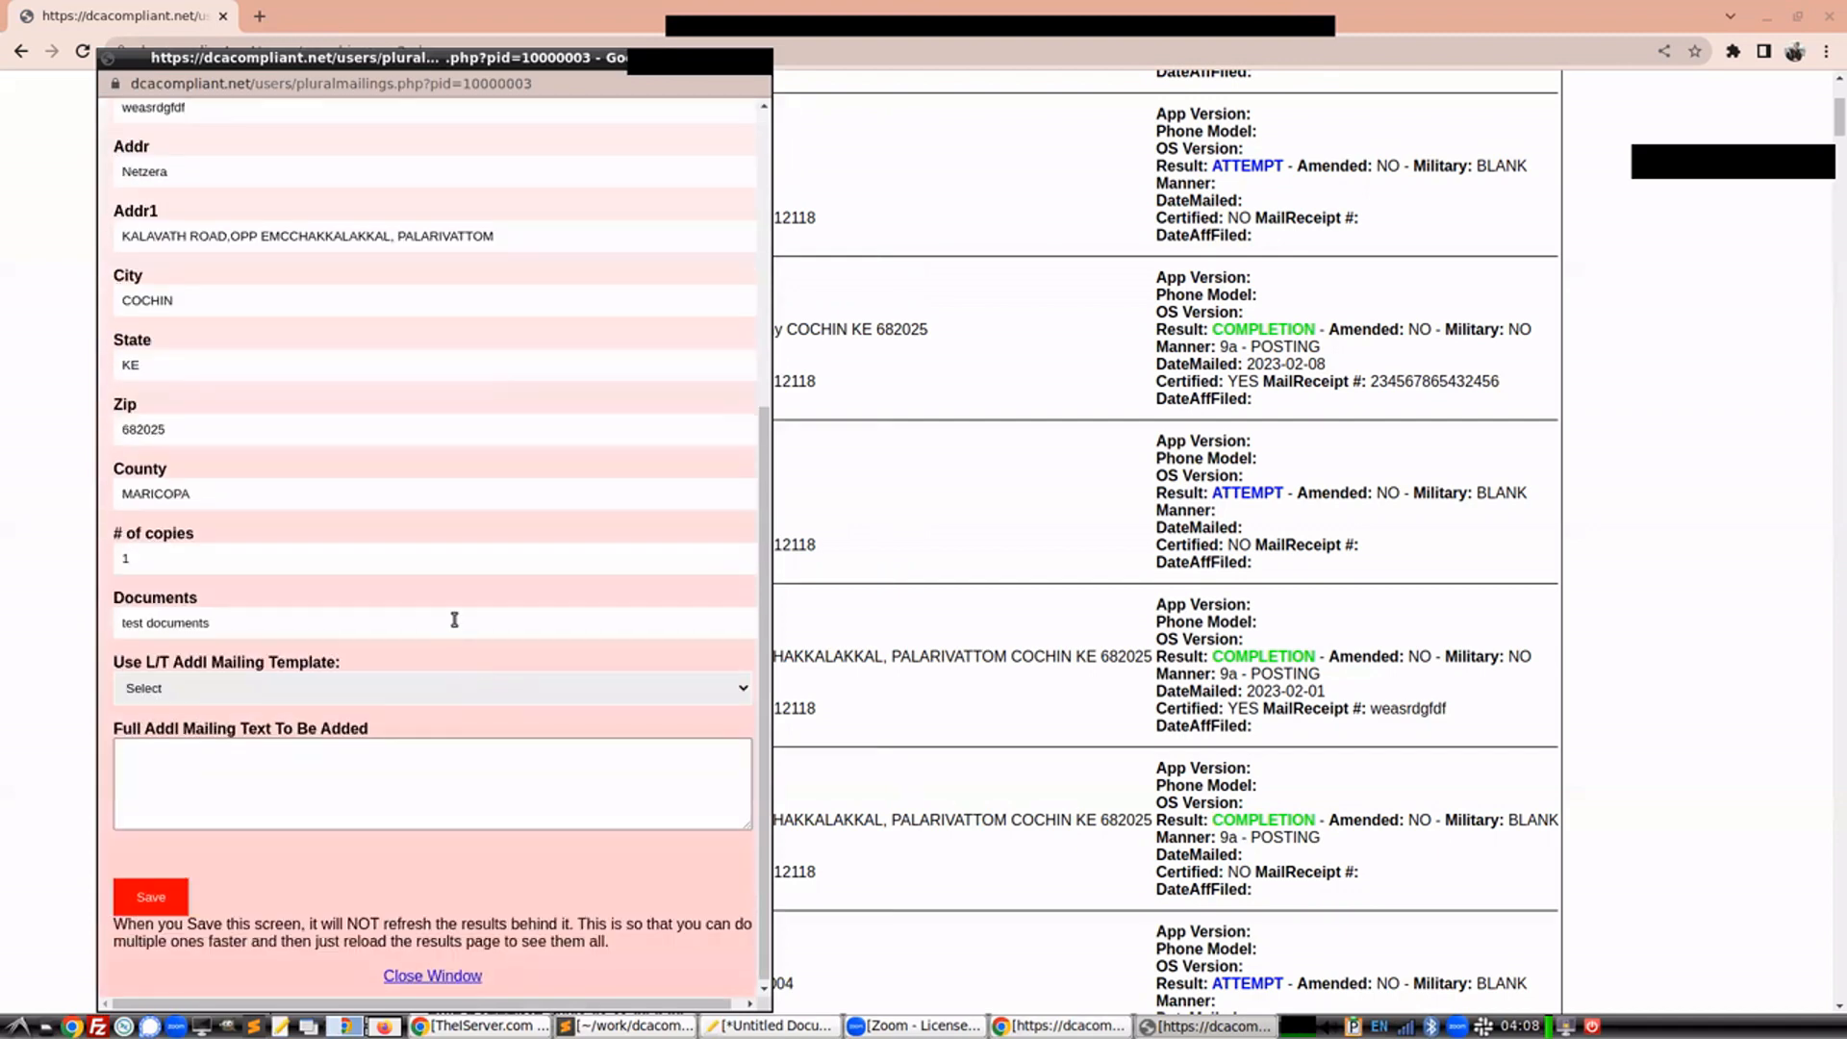
pyautogui.click(333, 705)
pyautogui.click(296, 724)
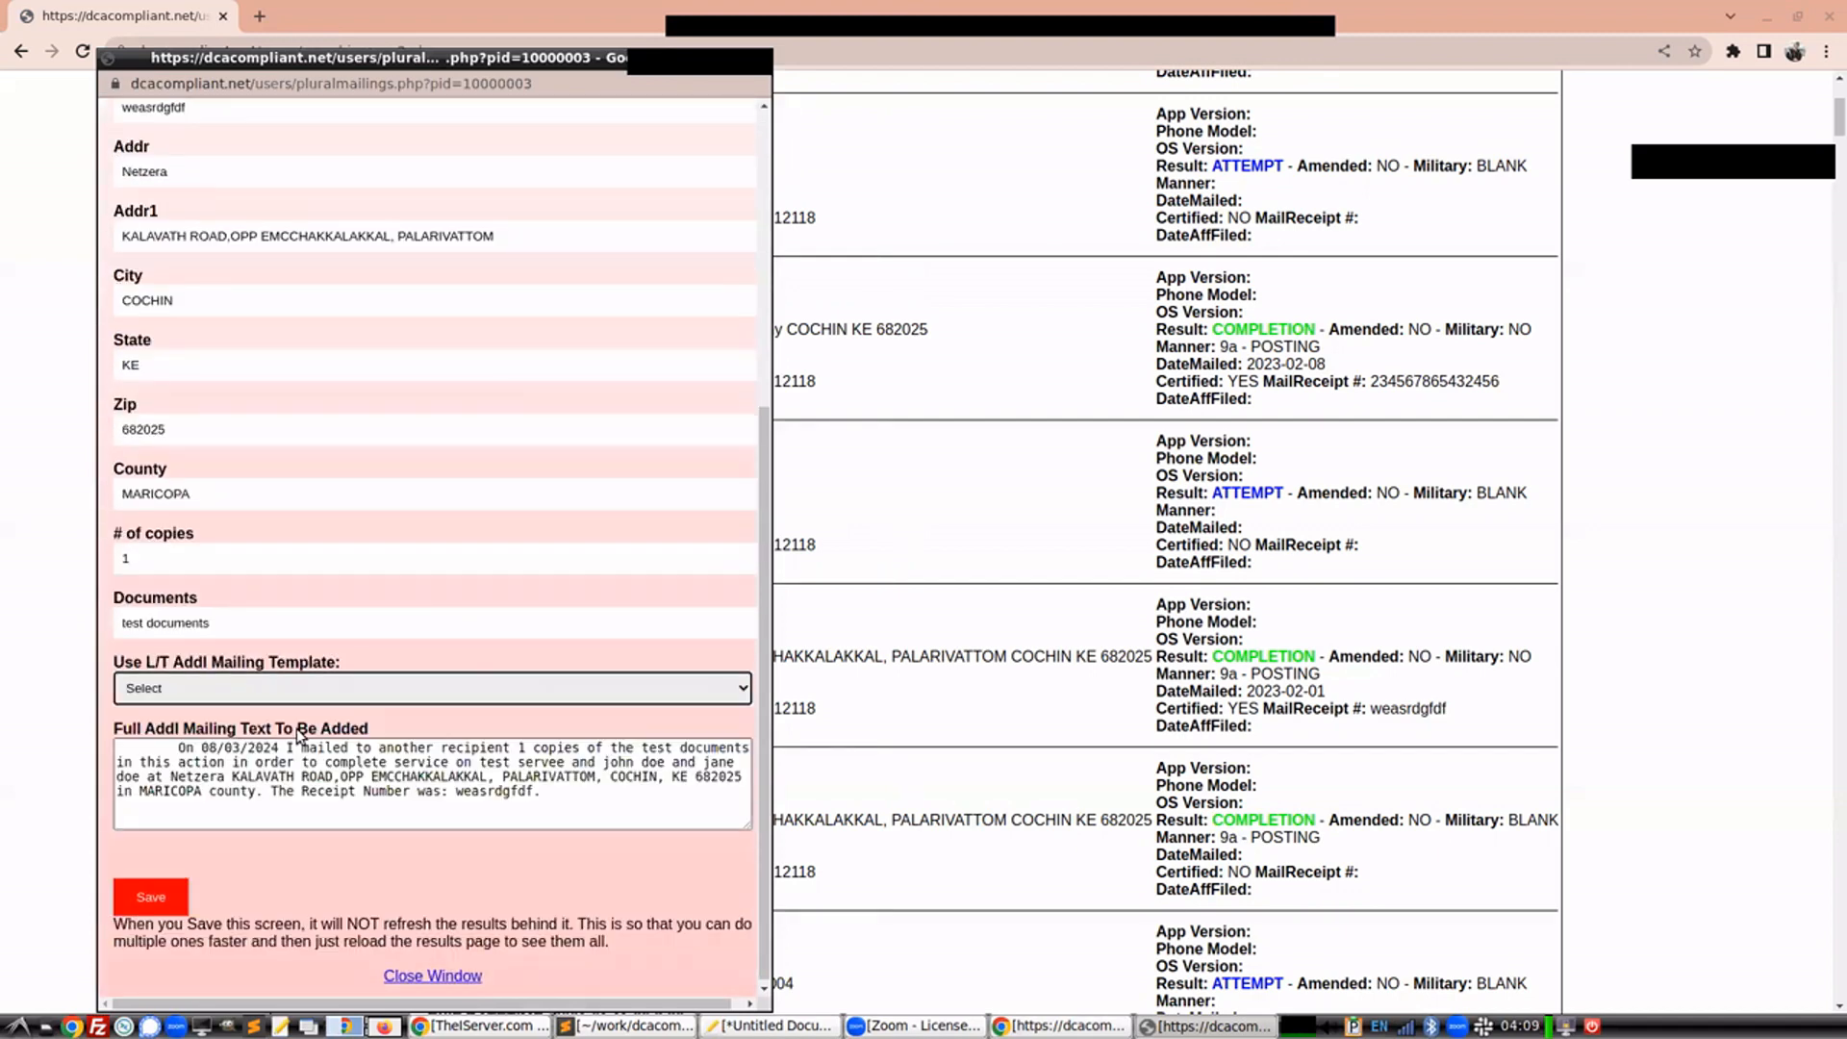
# Trim the mailing text's leading spaces, save the second mailing, and close the window
pyautogui.moveTo(180, 749); pyautogui.dragTo(8, 753)
pyautogui.press('BackSpace')
pyautogui.click(119, 910)
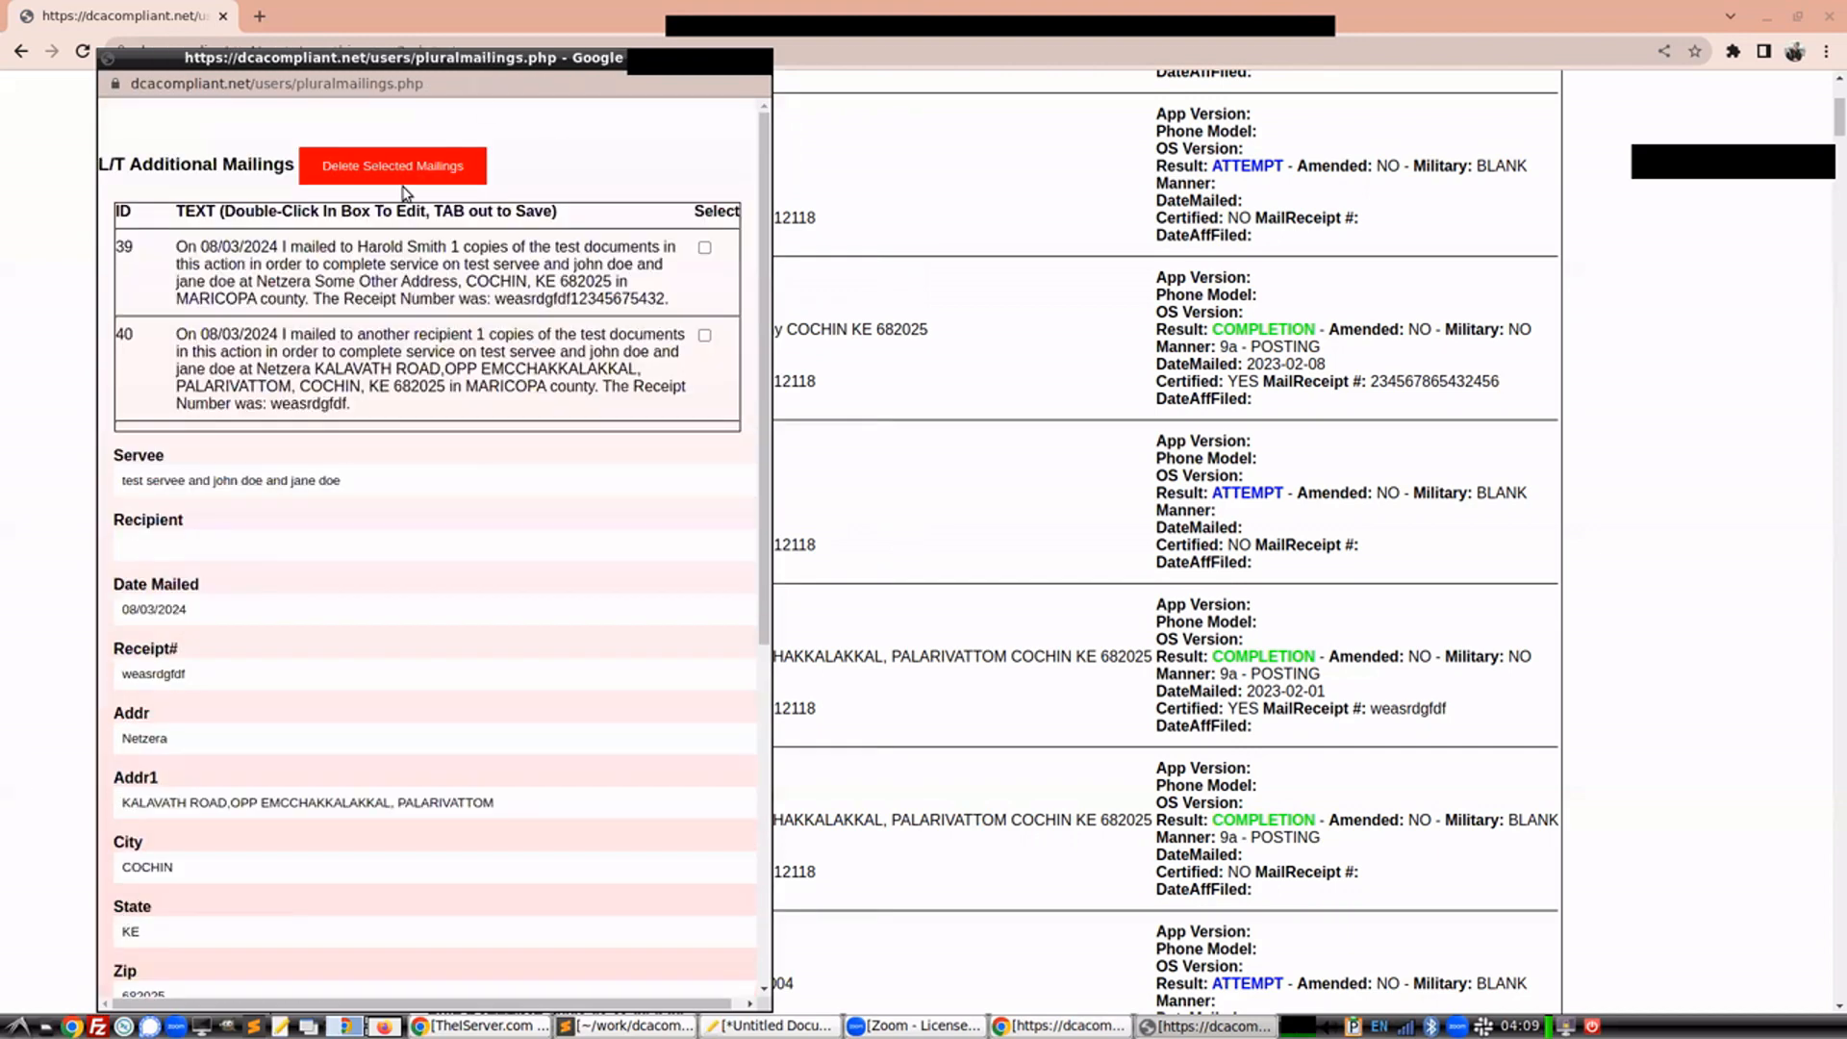
pyautogui.click(765, 64)
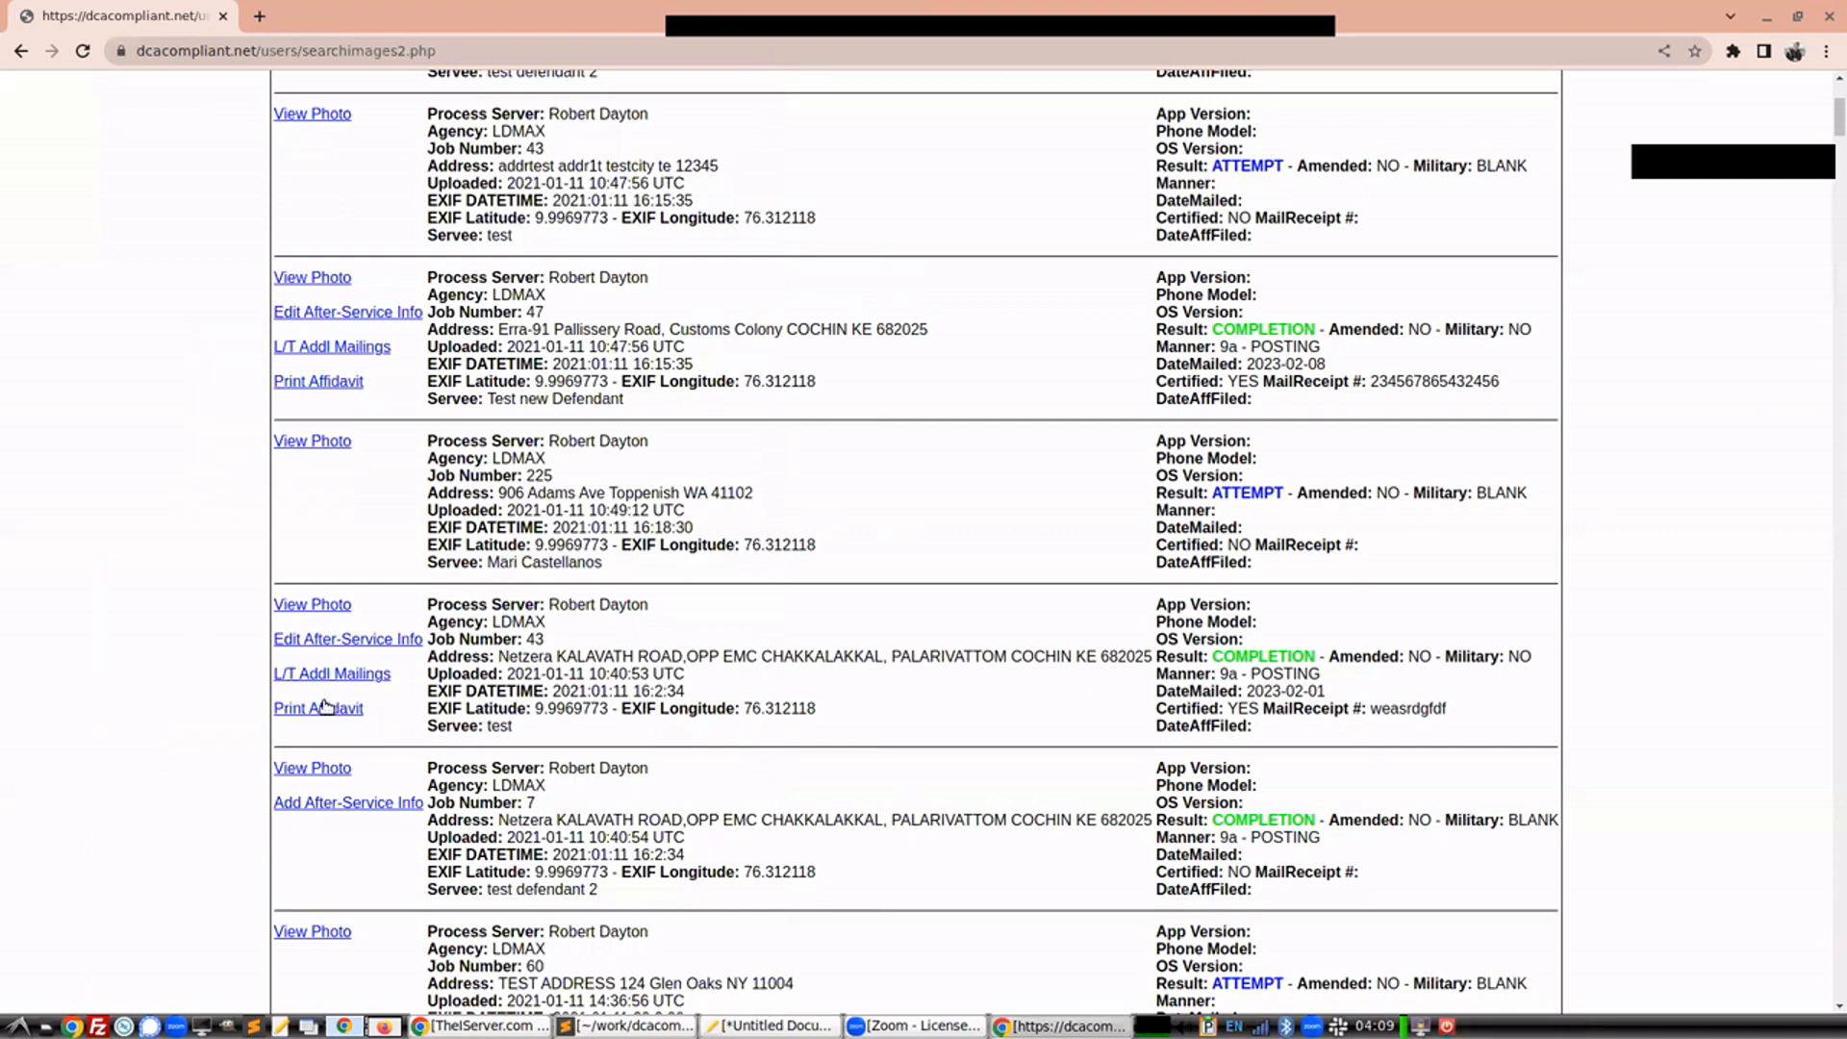
# Print the job 43 affidavit again with the NAIL/MAIL-Residence (All Servers) template
pyautogui.click(321, 705)
pyautogui.click(302, 512)
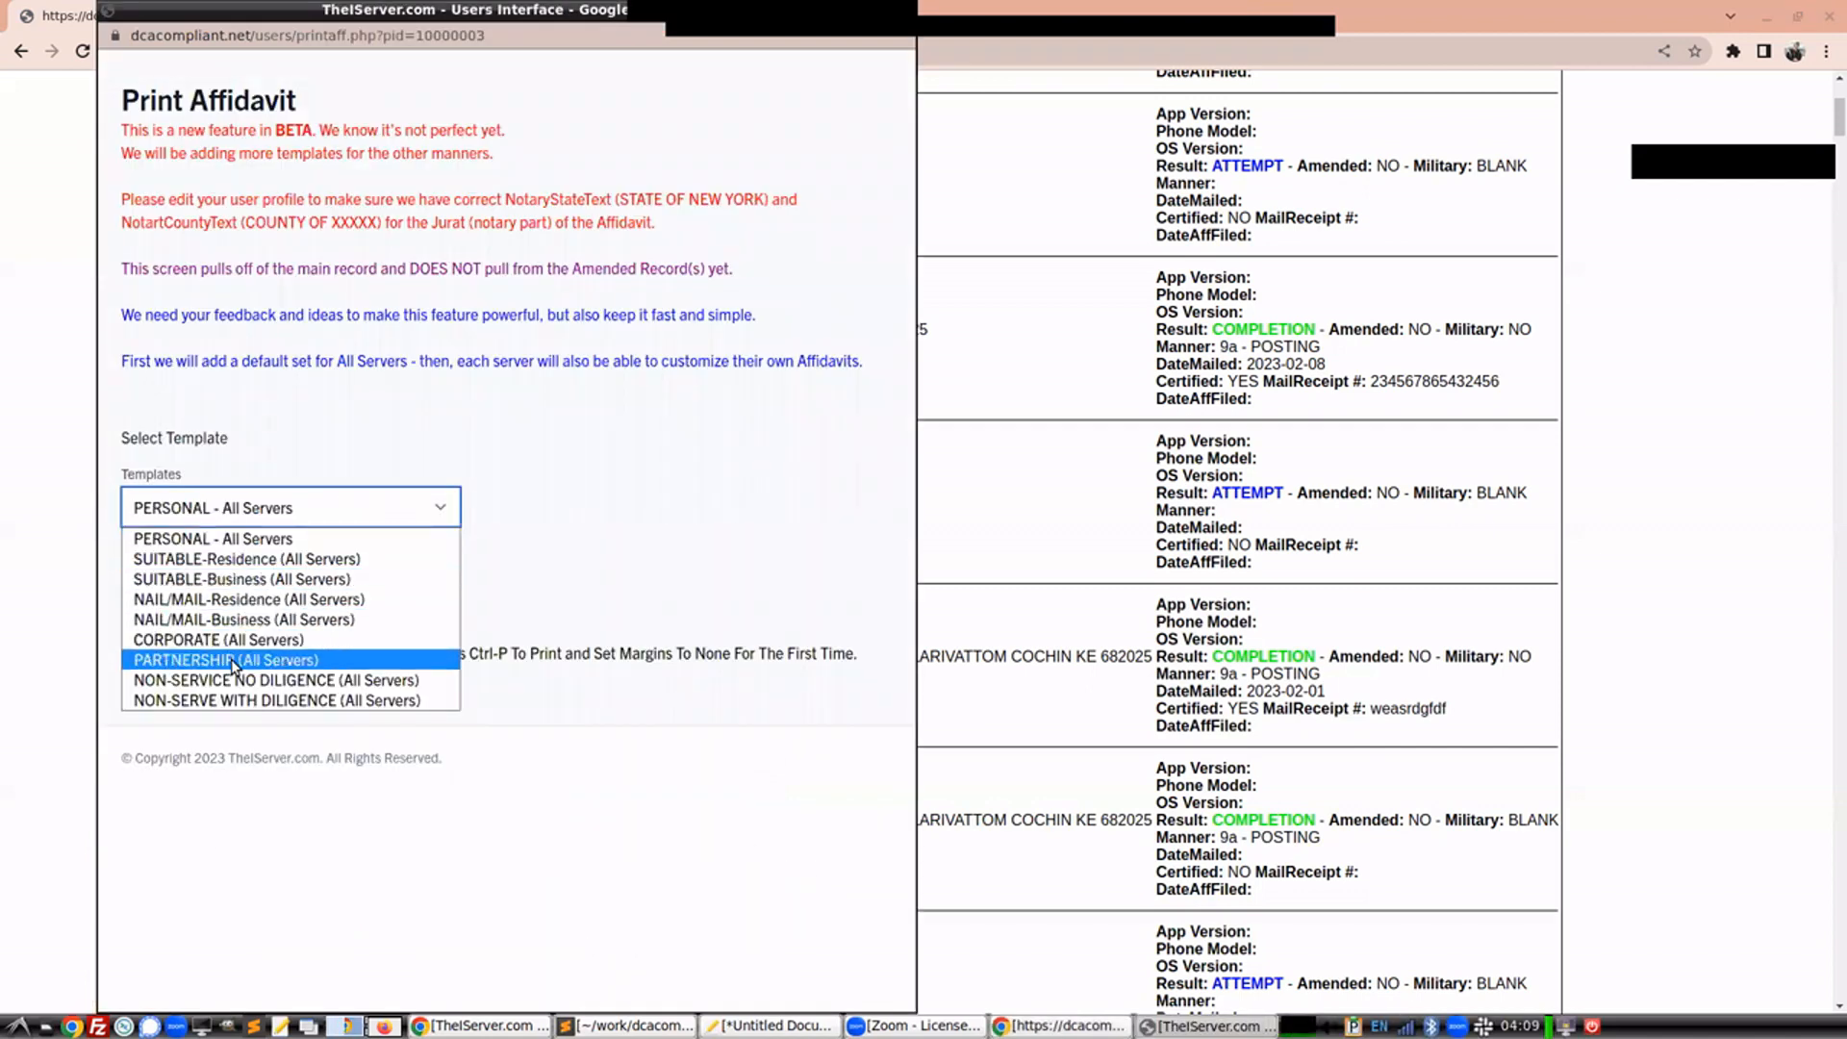
pyautogui.click(242, 611)
pyautogui.click(252, 582)
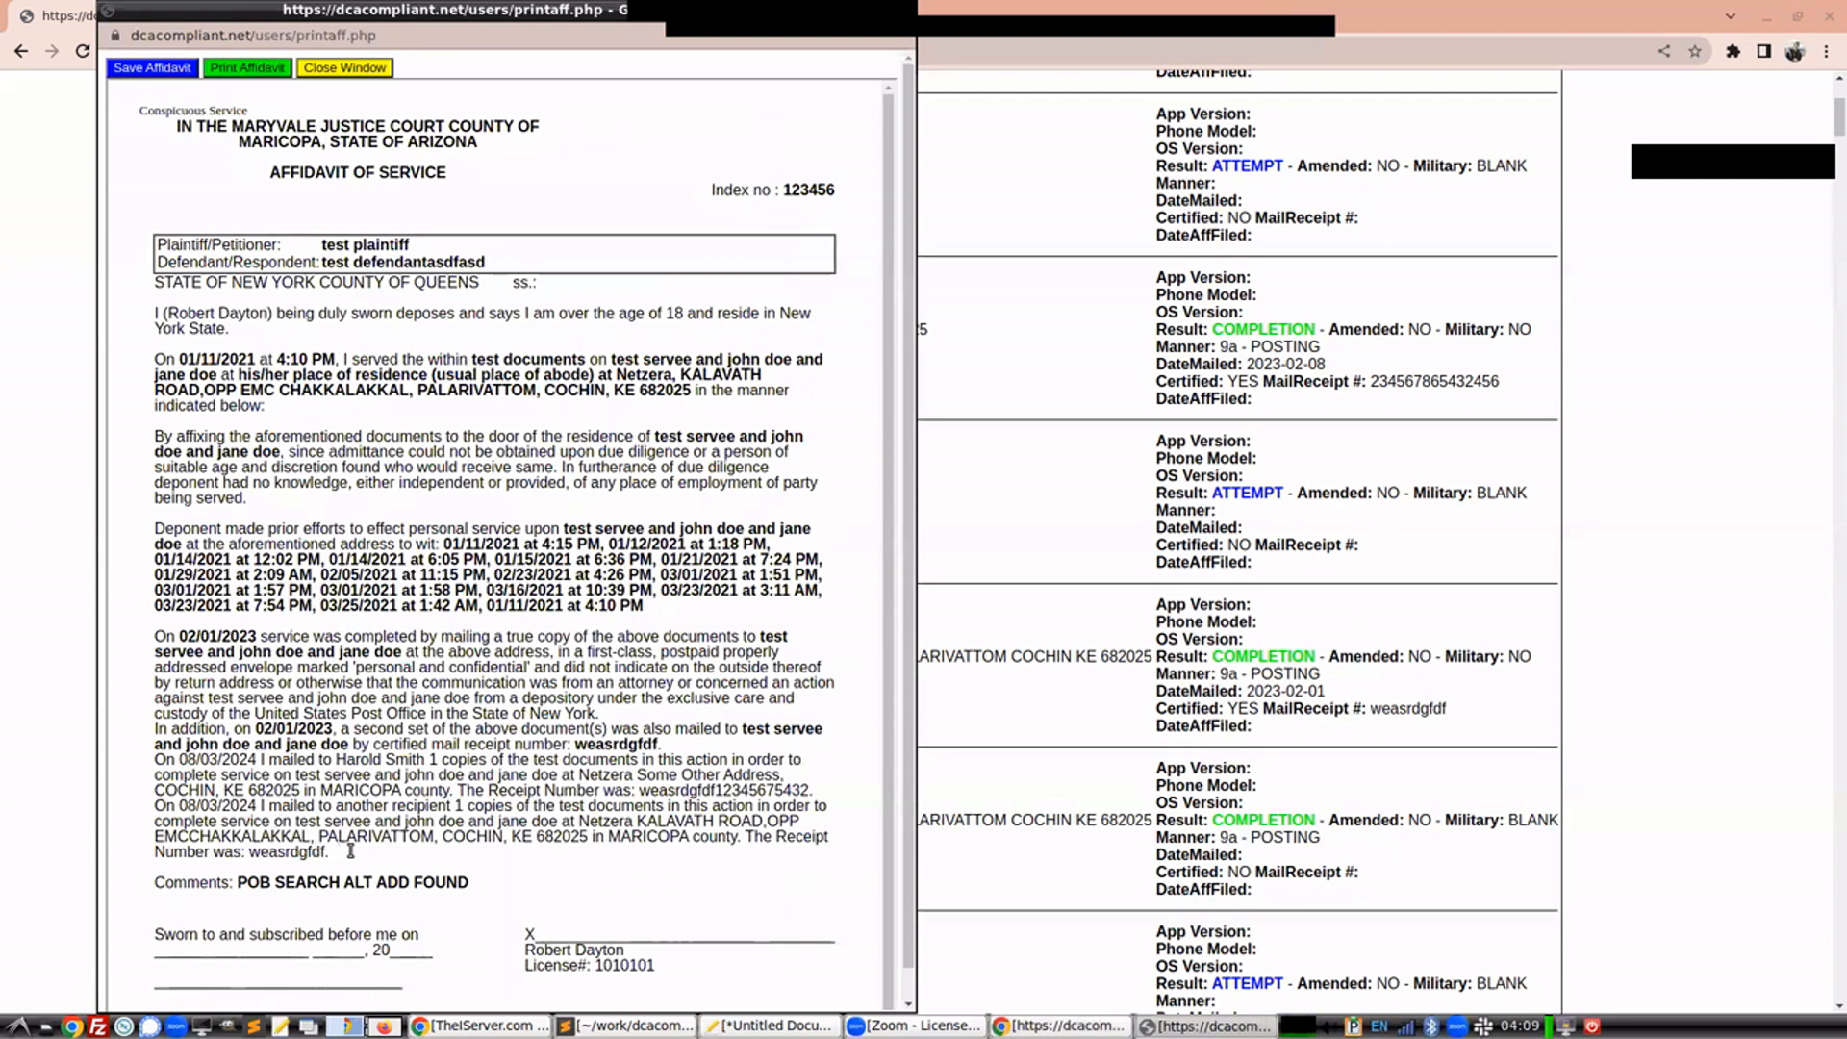
# Review the two mailing paragraphs in the affidavit and close its window
pyautogui.moveTo(395, 808); pyautogui.dragTo(468, 847)
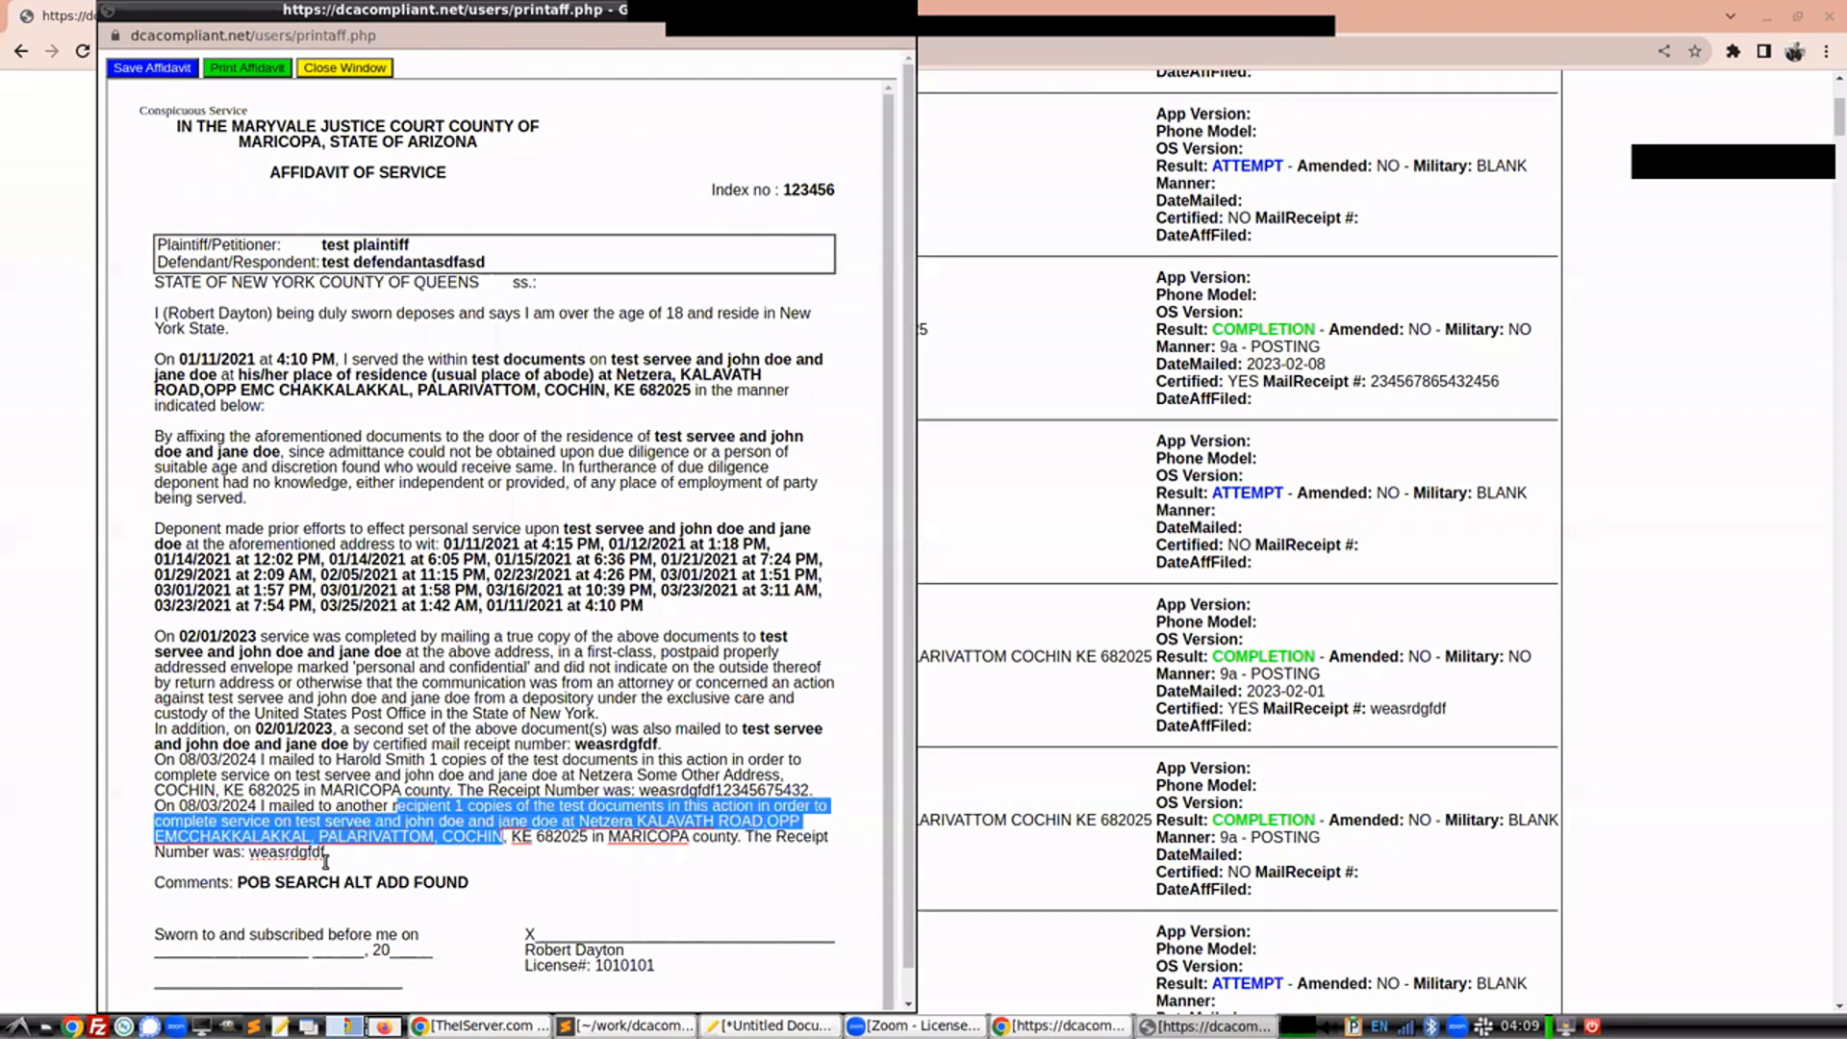
pyautogui.moveTo(245, 784); pyautogui.dragTo(158, 760)
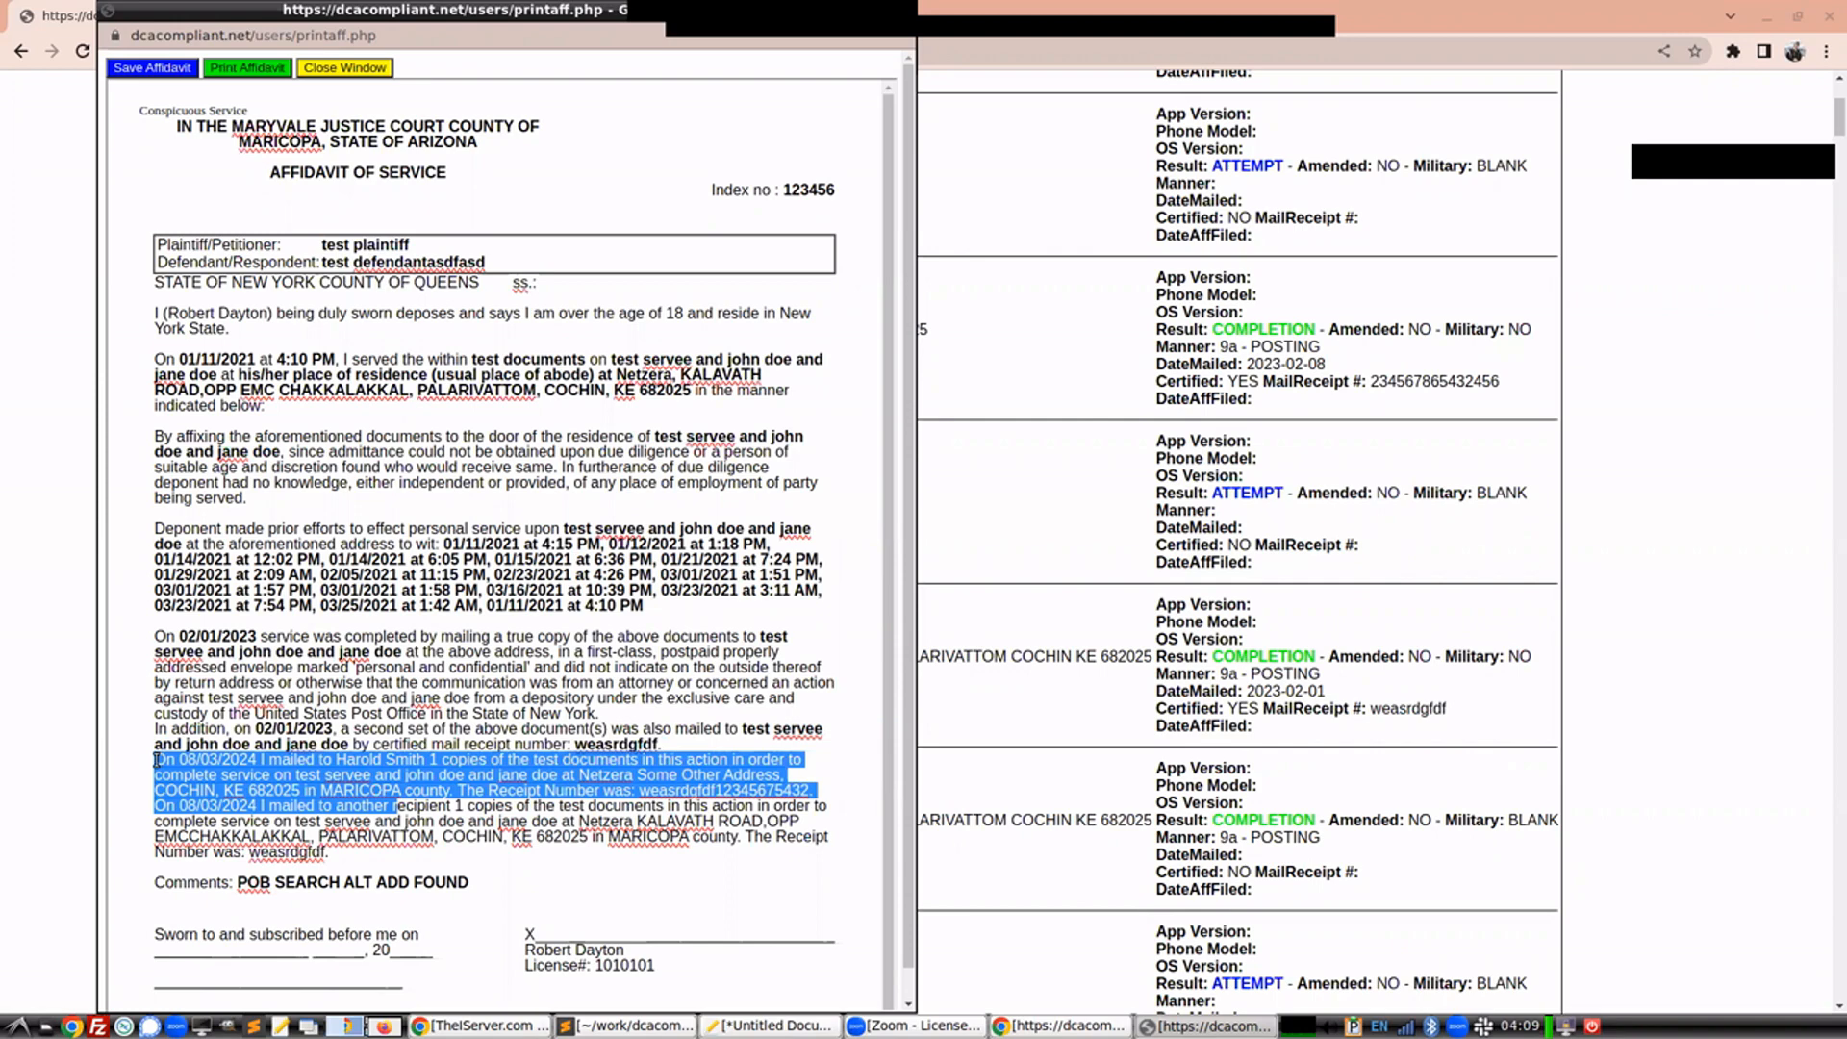
pyautogui.moveTo(428, 12); pyautogui.dragTo(405, 38)
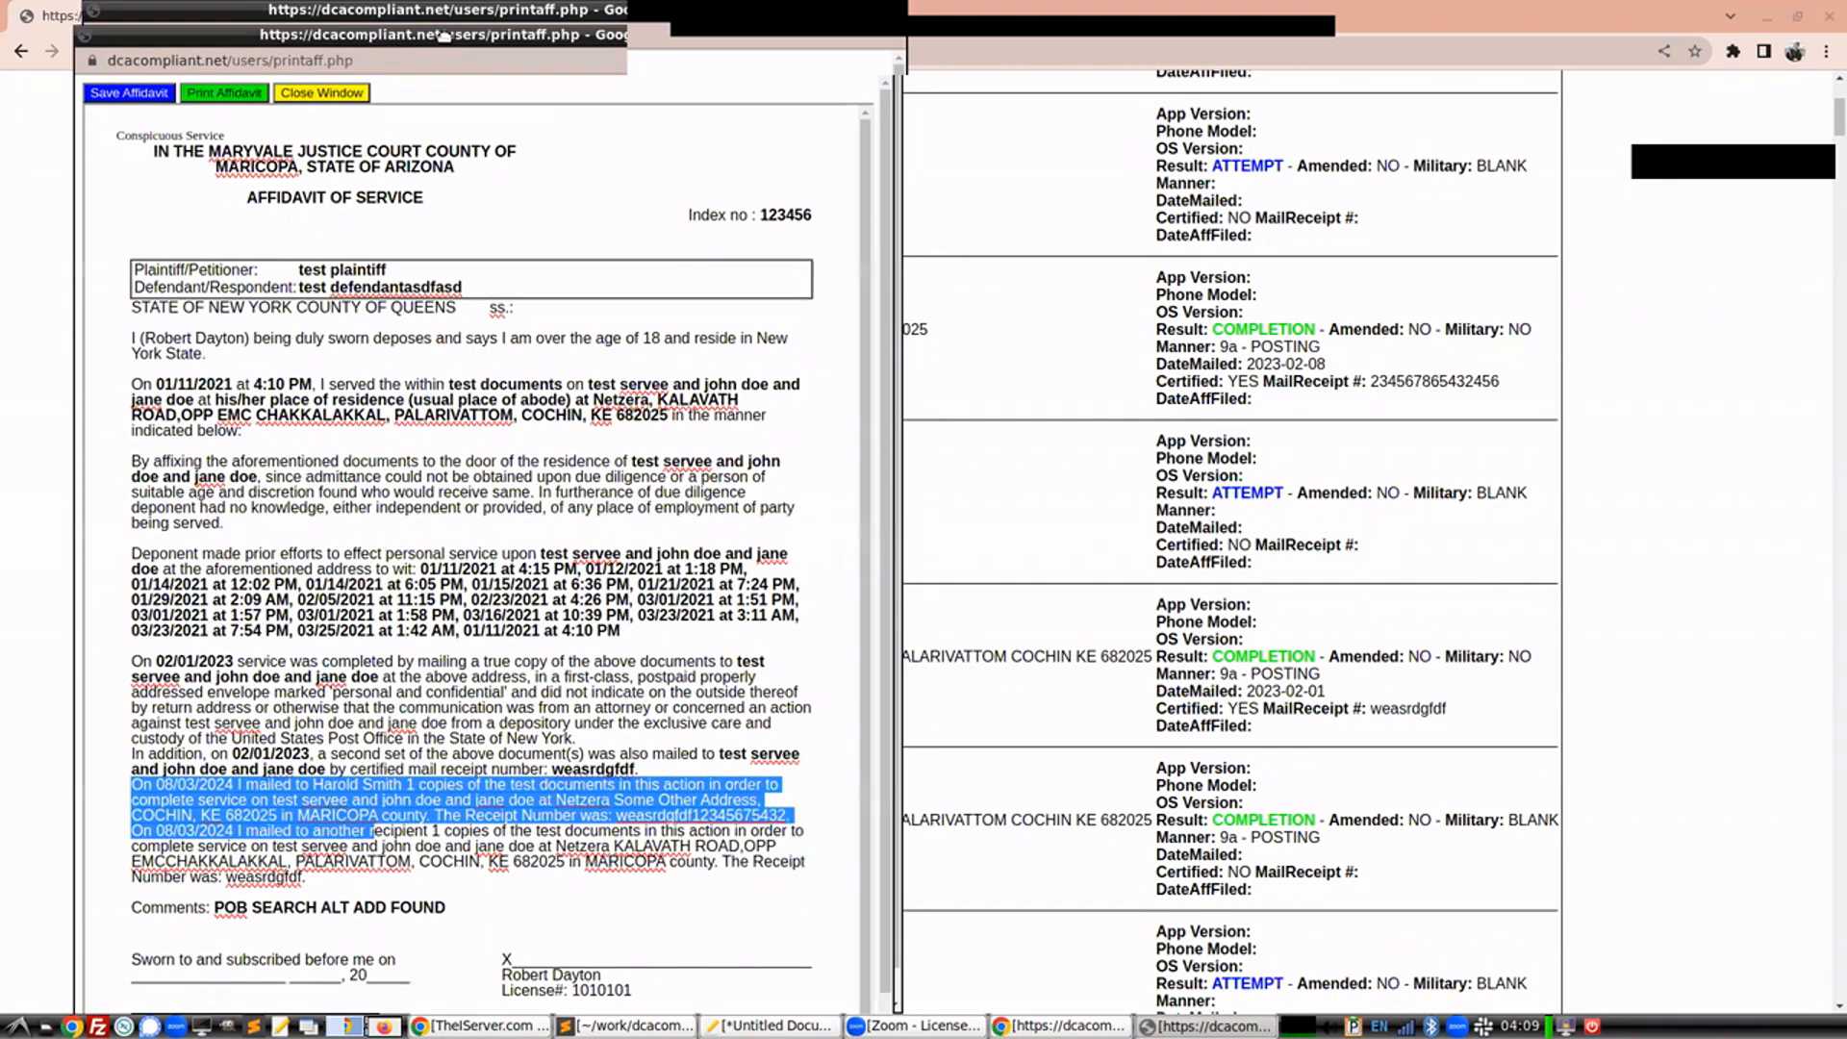
pyautogui.click(365, 93)
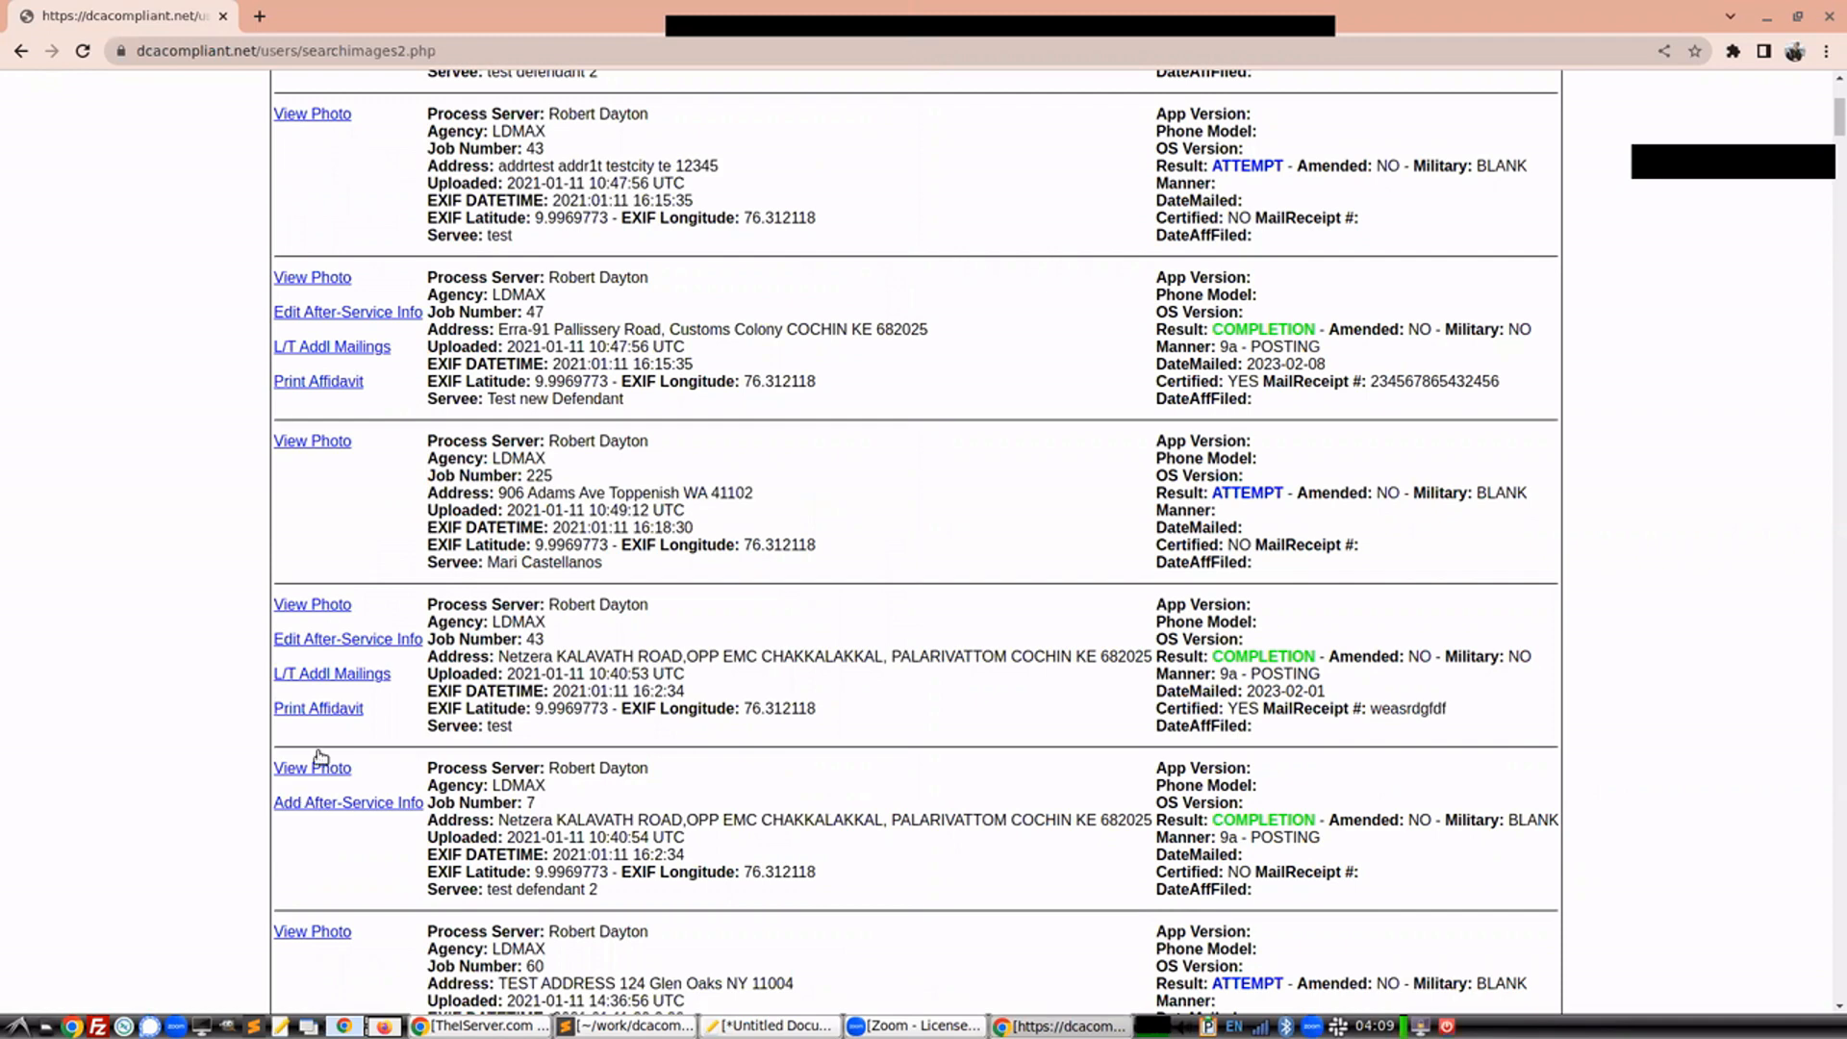
# Delete the second mailing, ID 40, from the job 43 L/T additional mailings
pyautogui.click(331, 675)
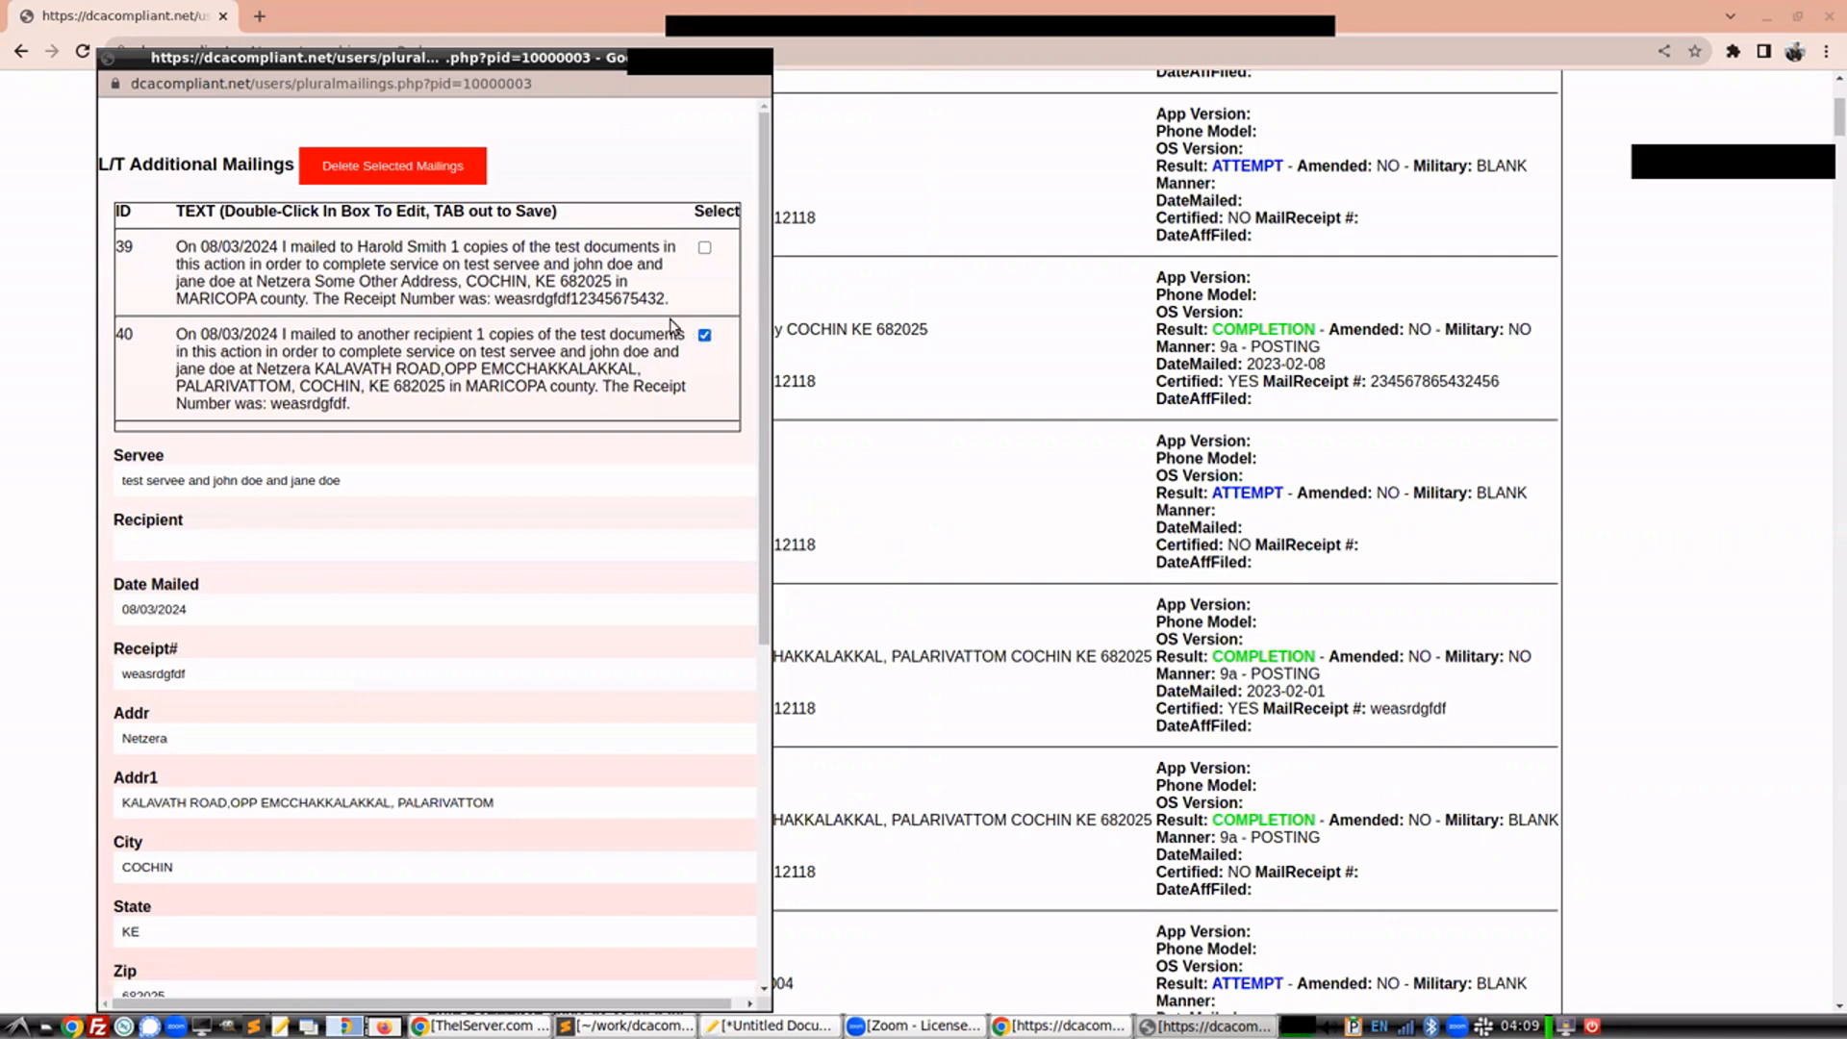
pyautogui.click(423, 164)
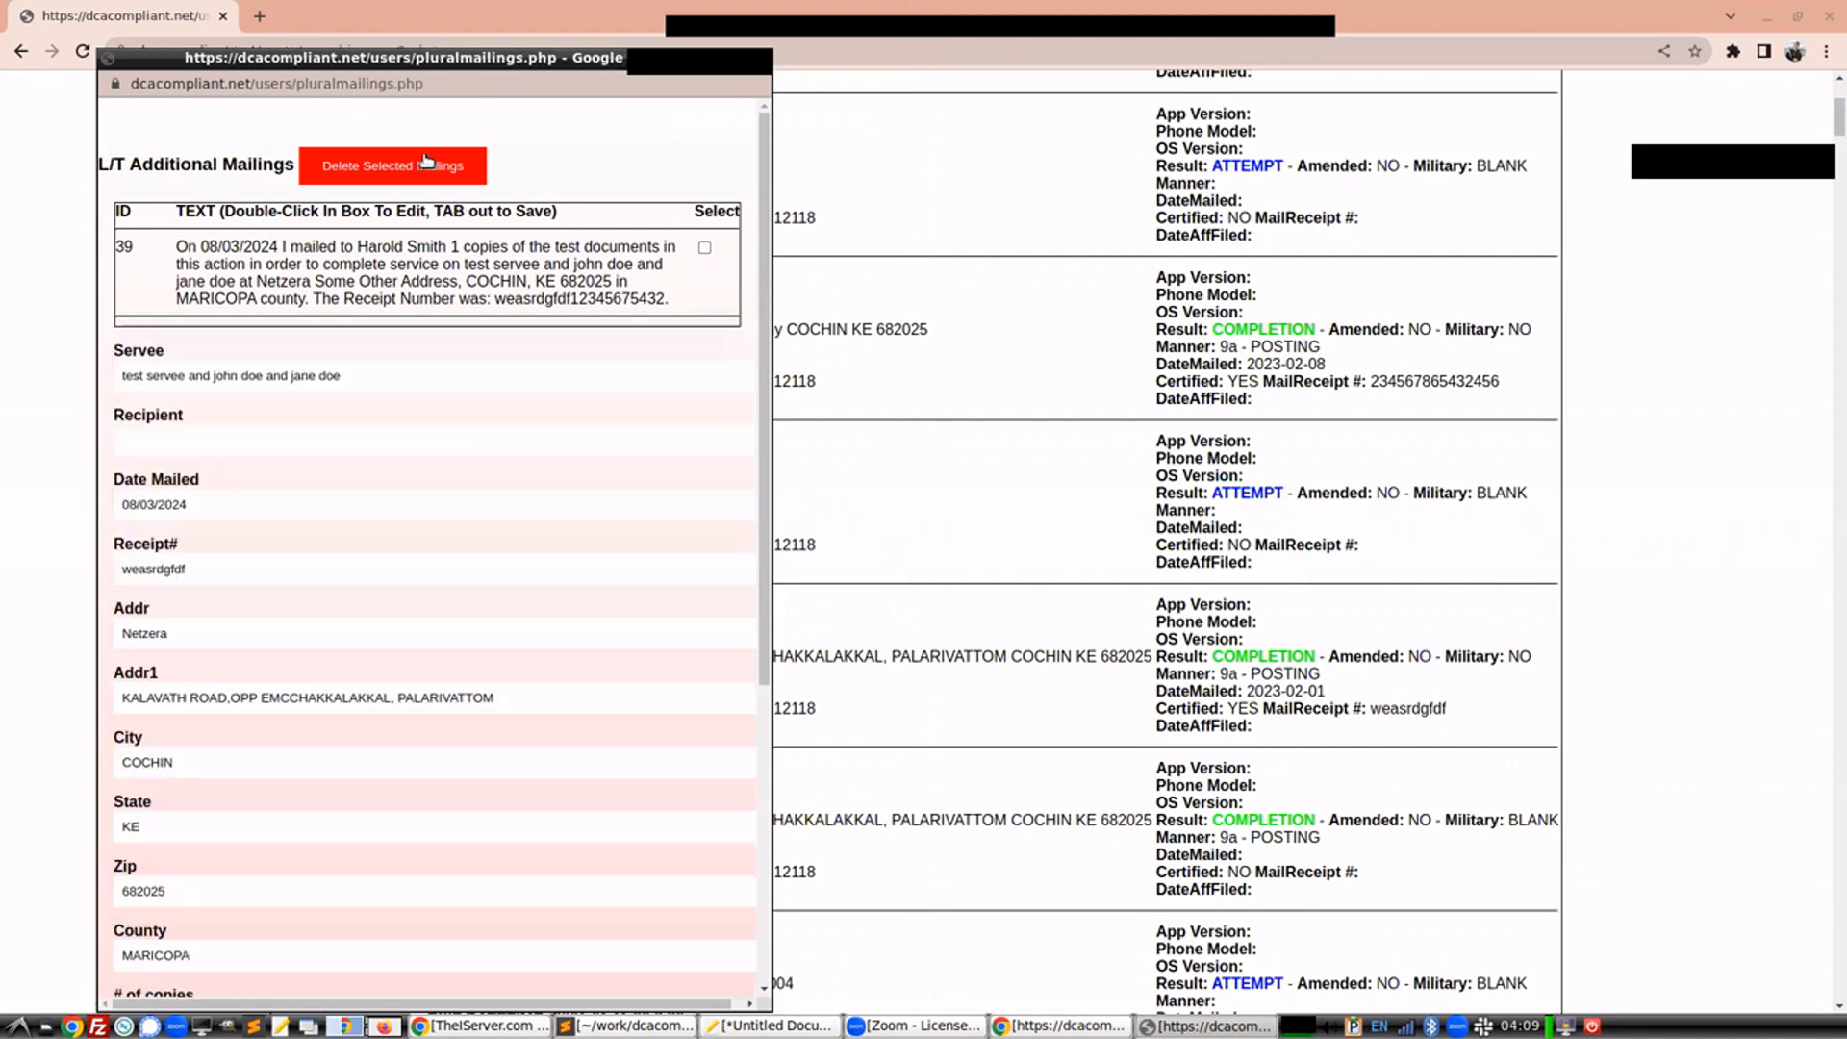
pyautogui.doubleClick(370, 264)
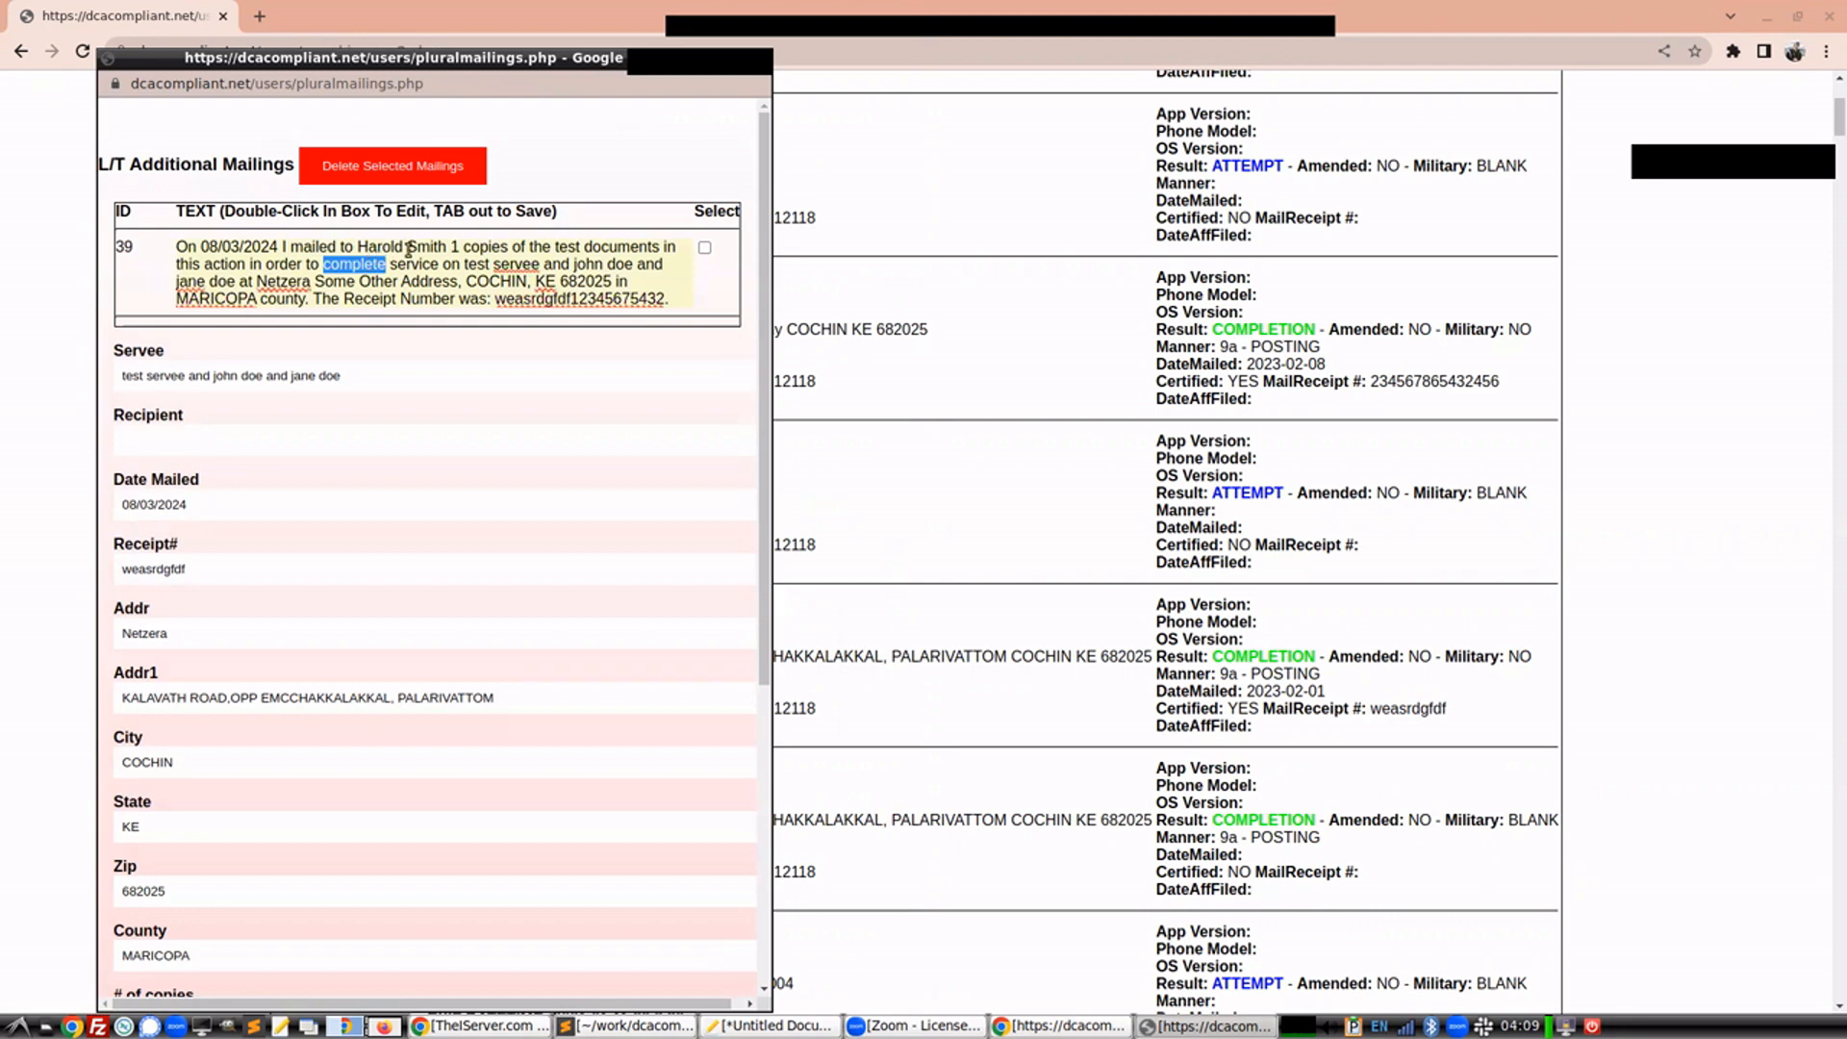
pyautogui.click(464, 248)
pyautogui.write('0000000000')
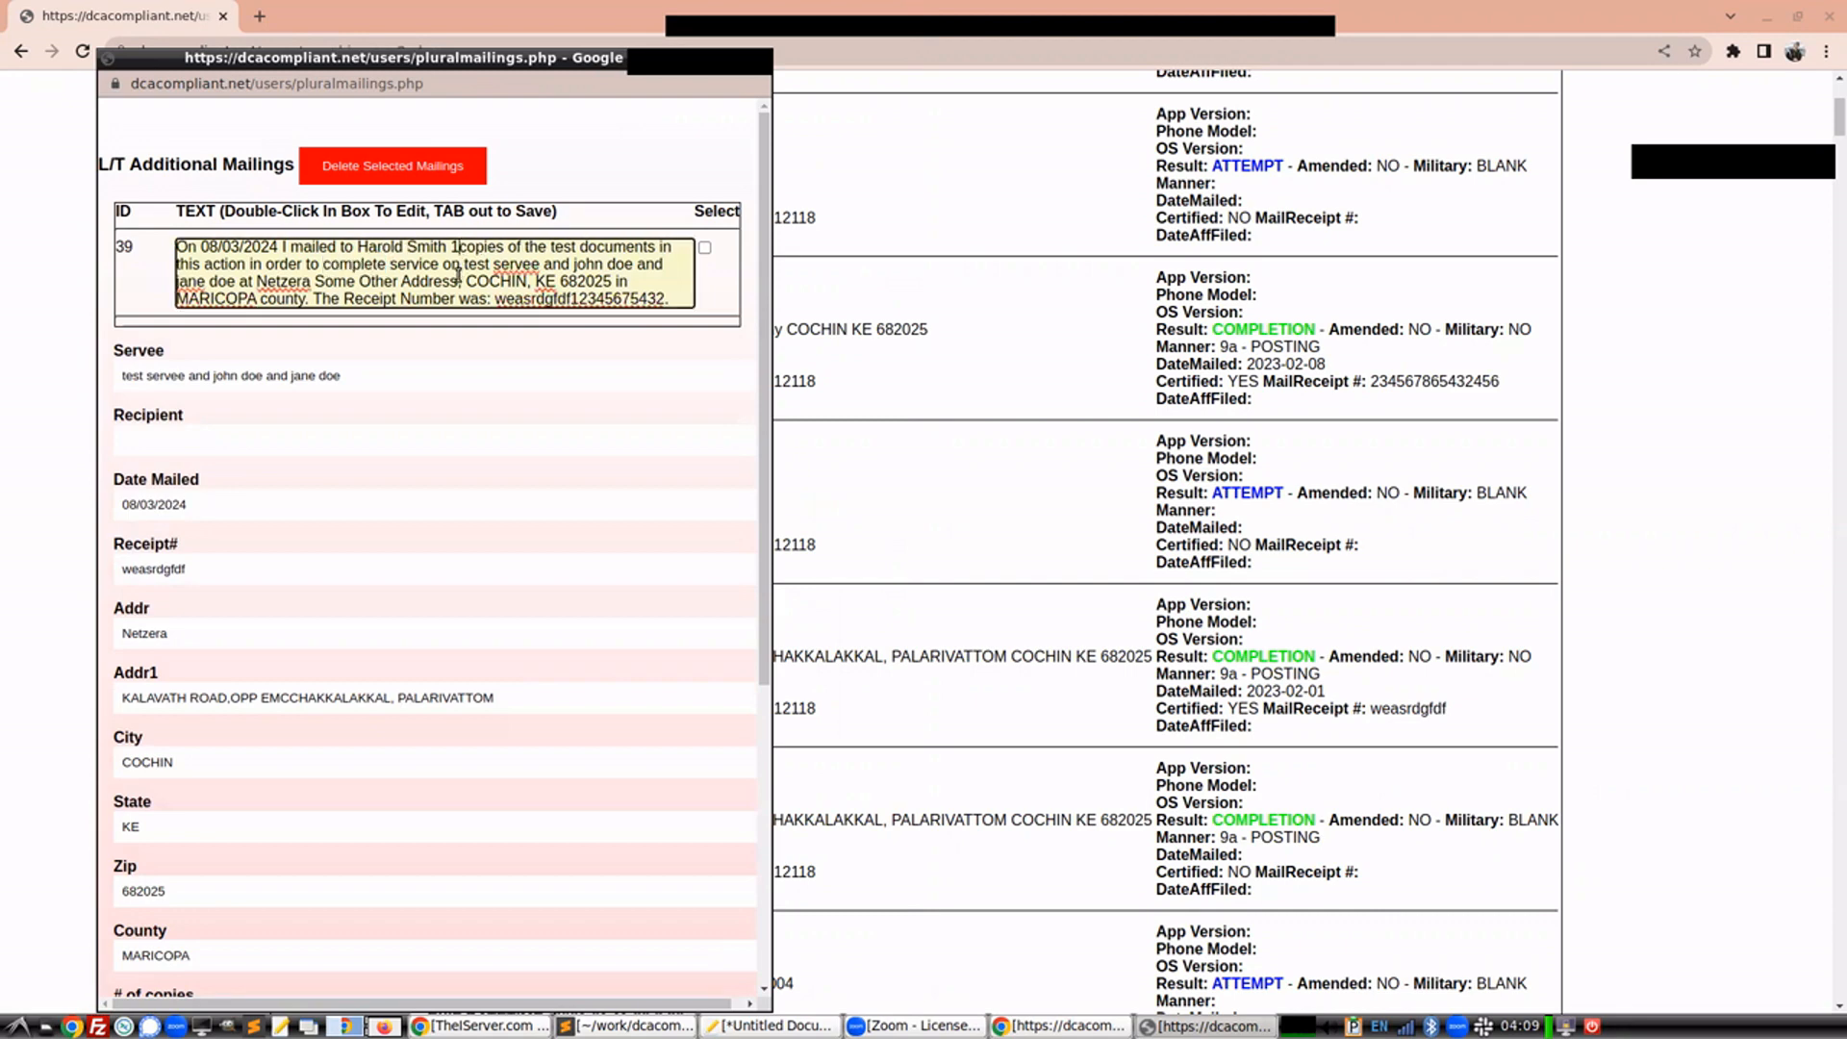
pyautogui.press('Tab')
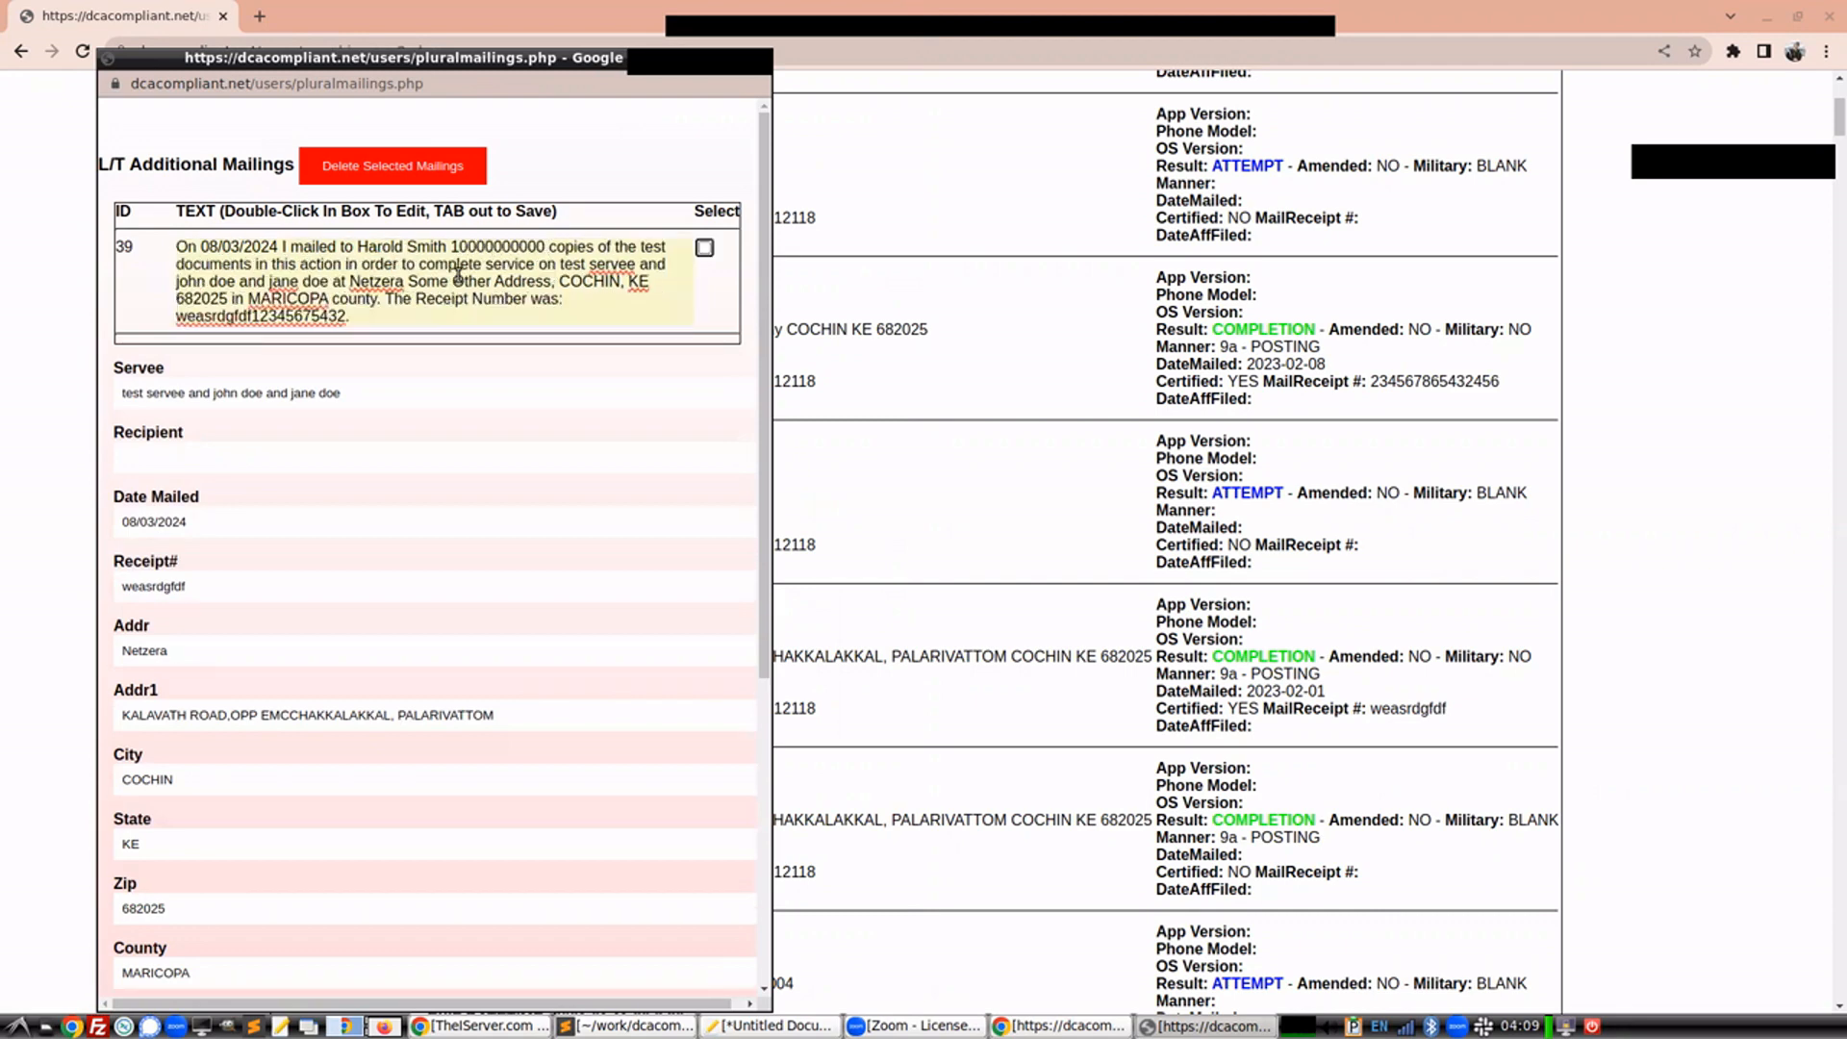
# Close the mailings window and print the job 43 affidavit with the NAIL/MAIL-Residence (All Servers) template
pyautogui.click(759, 62)
pyautogui.click(337, 710)
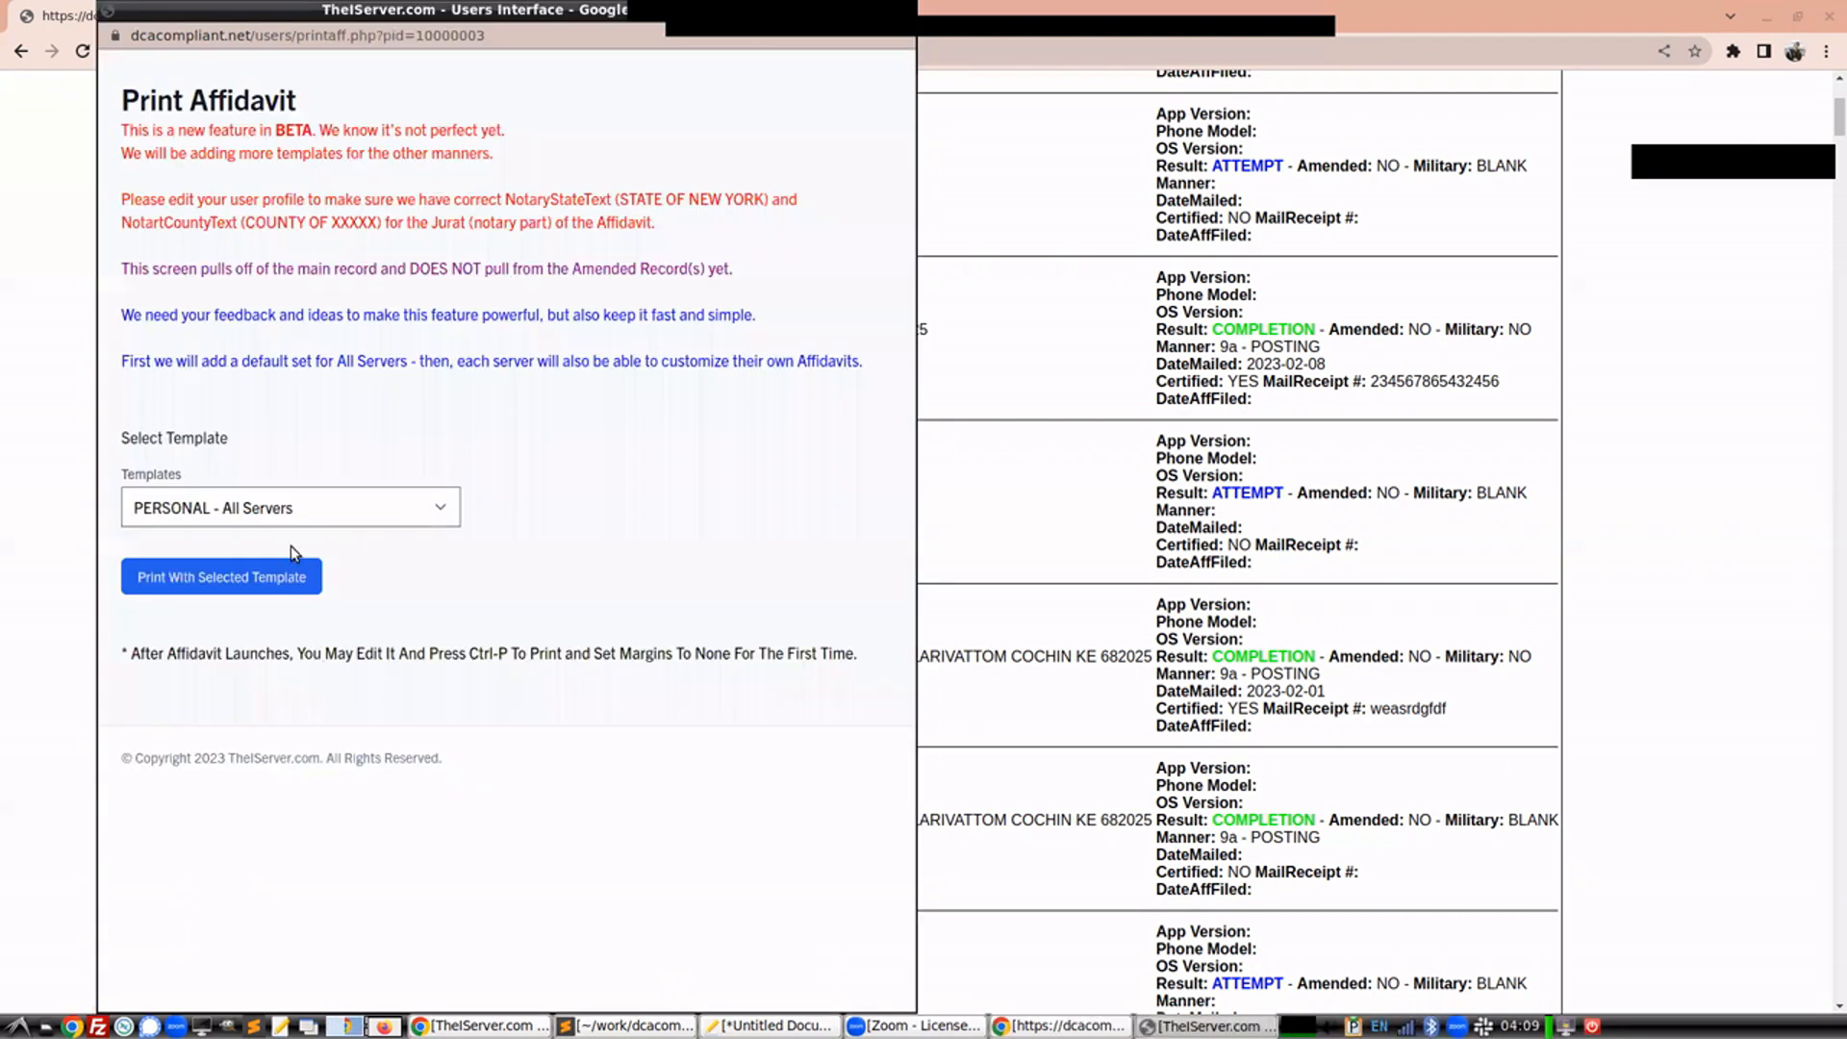
pyautogui.click(281, 519)
pyautogui.click(235, 595)
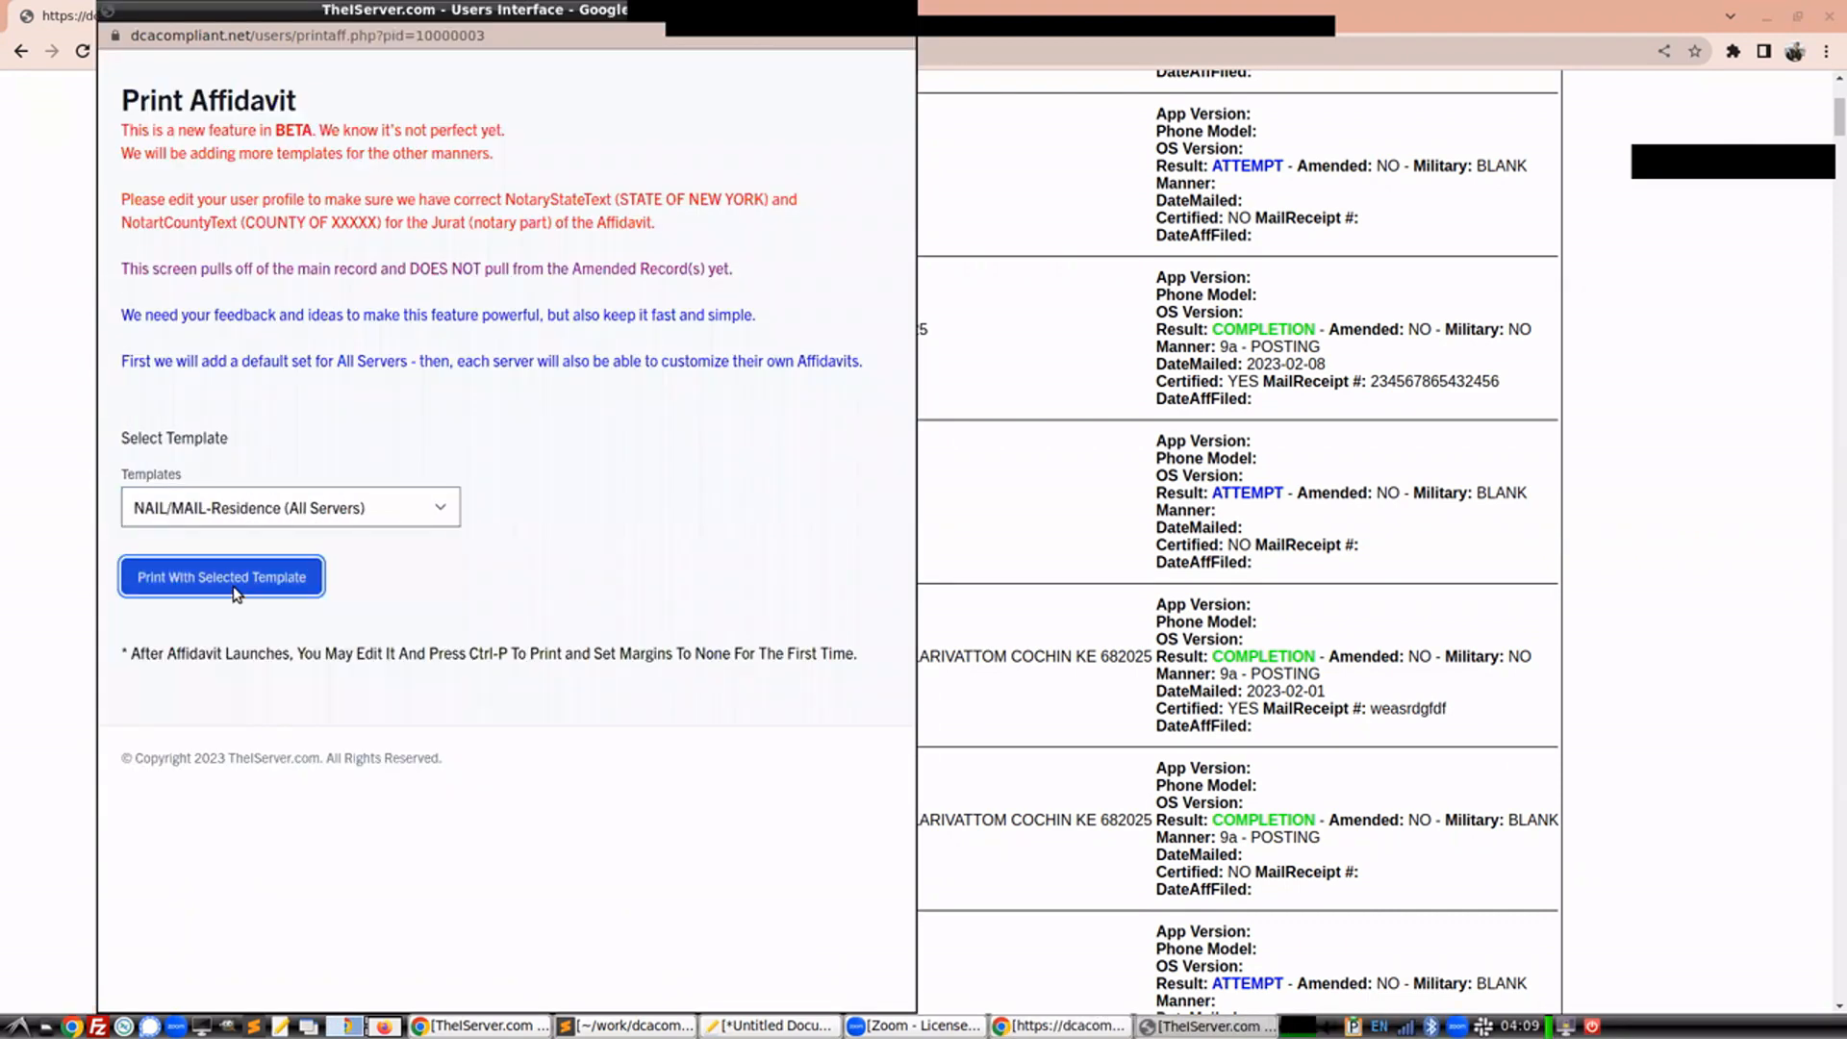
pyautogui.click(233, 589)
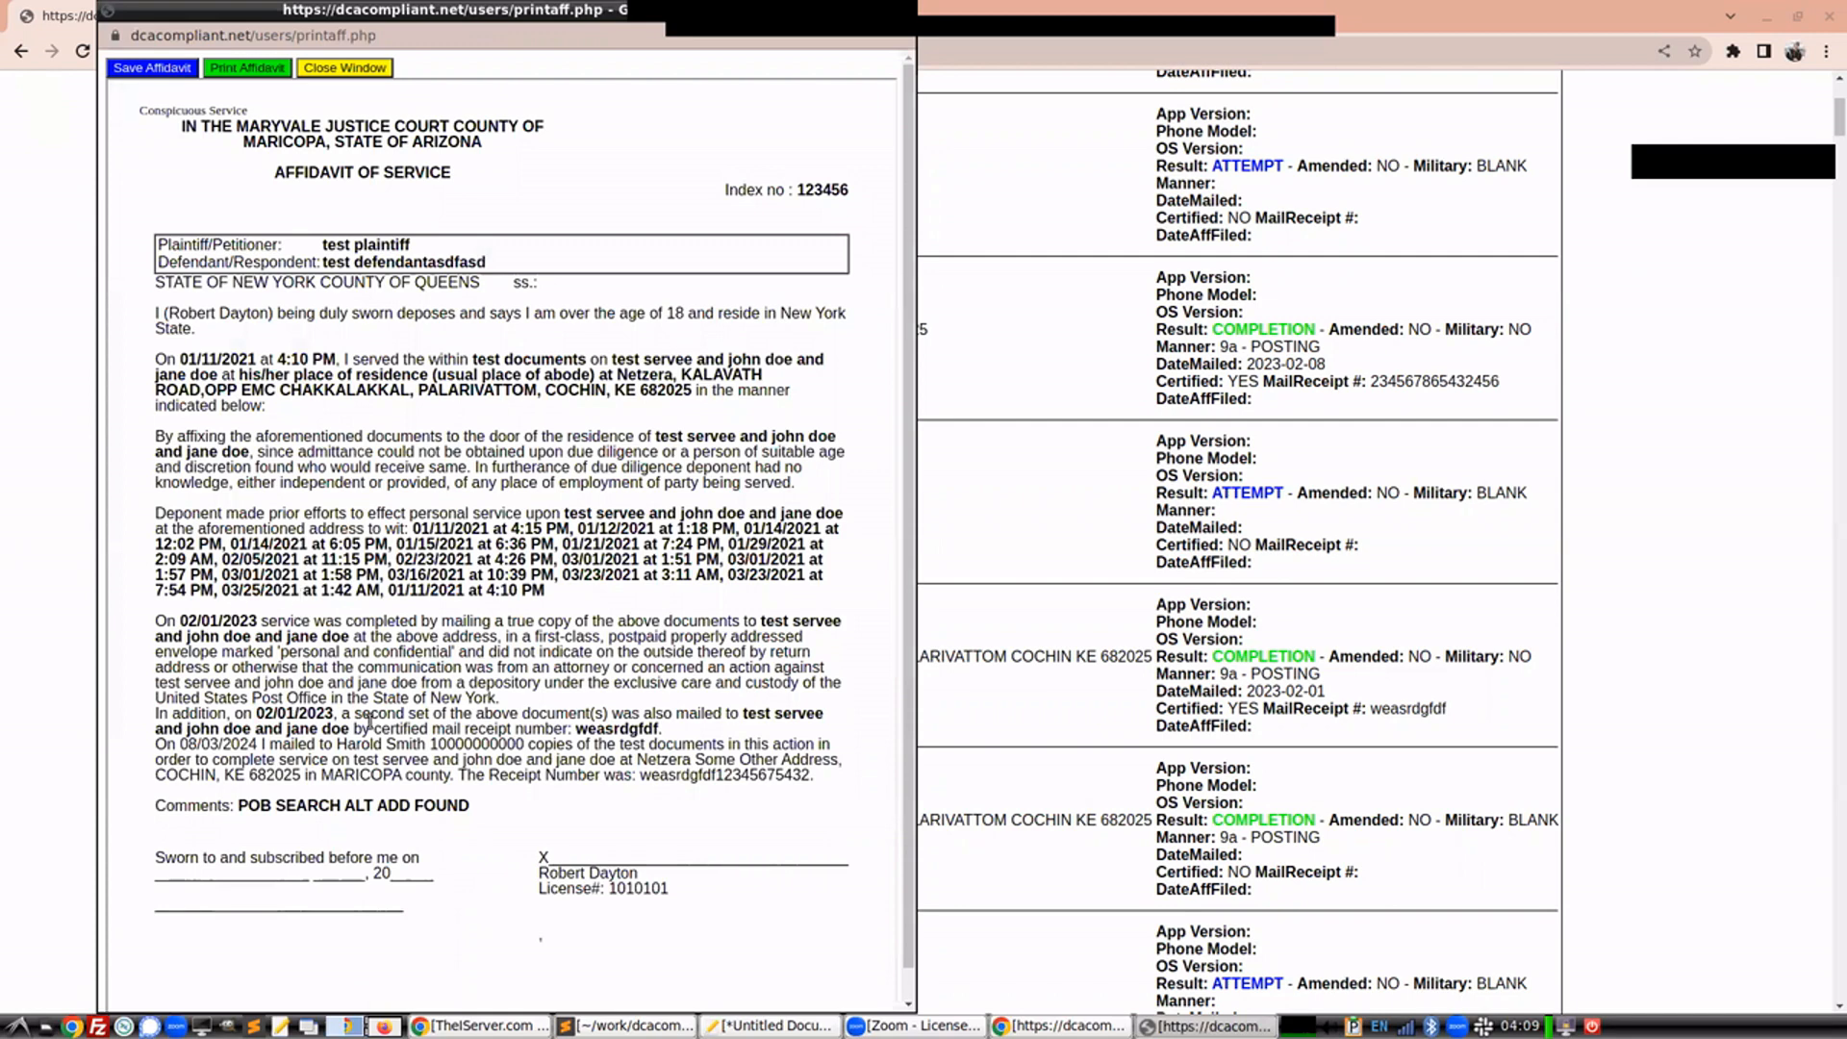
# Highlight the edited copy count in the mailing paragraph and close the affidavit window
pyautogui.moveTo(427, 747); pyautogui.dragTo(545, 746)
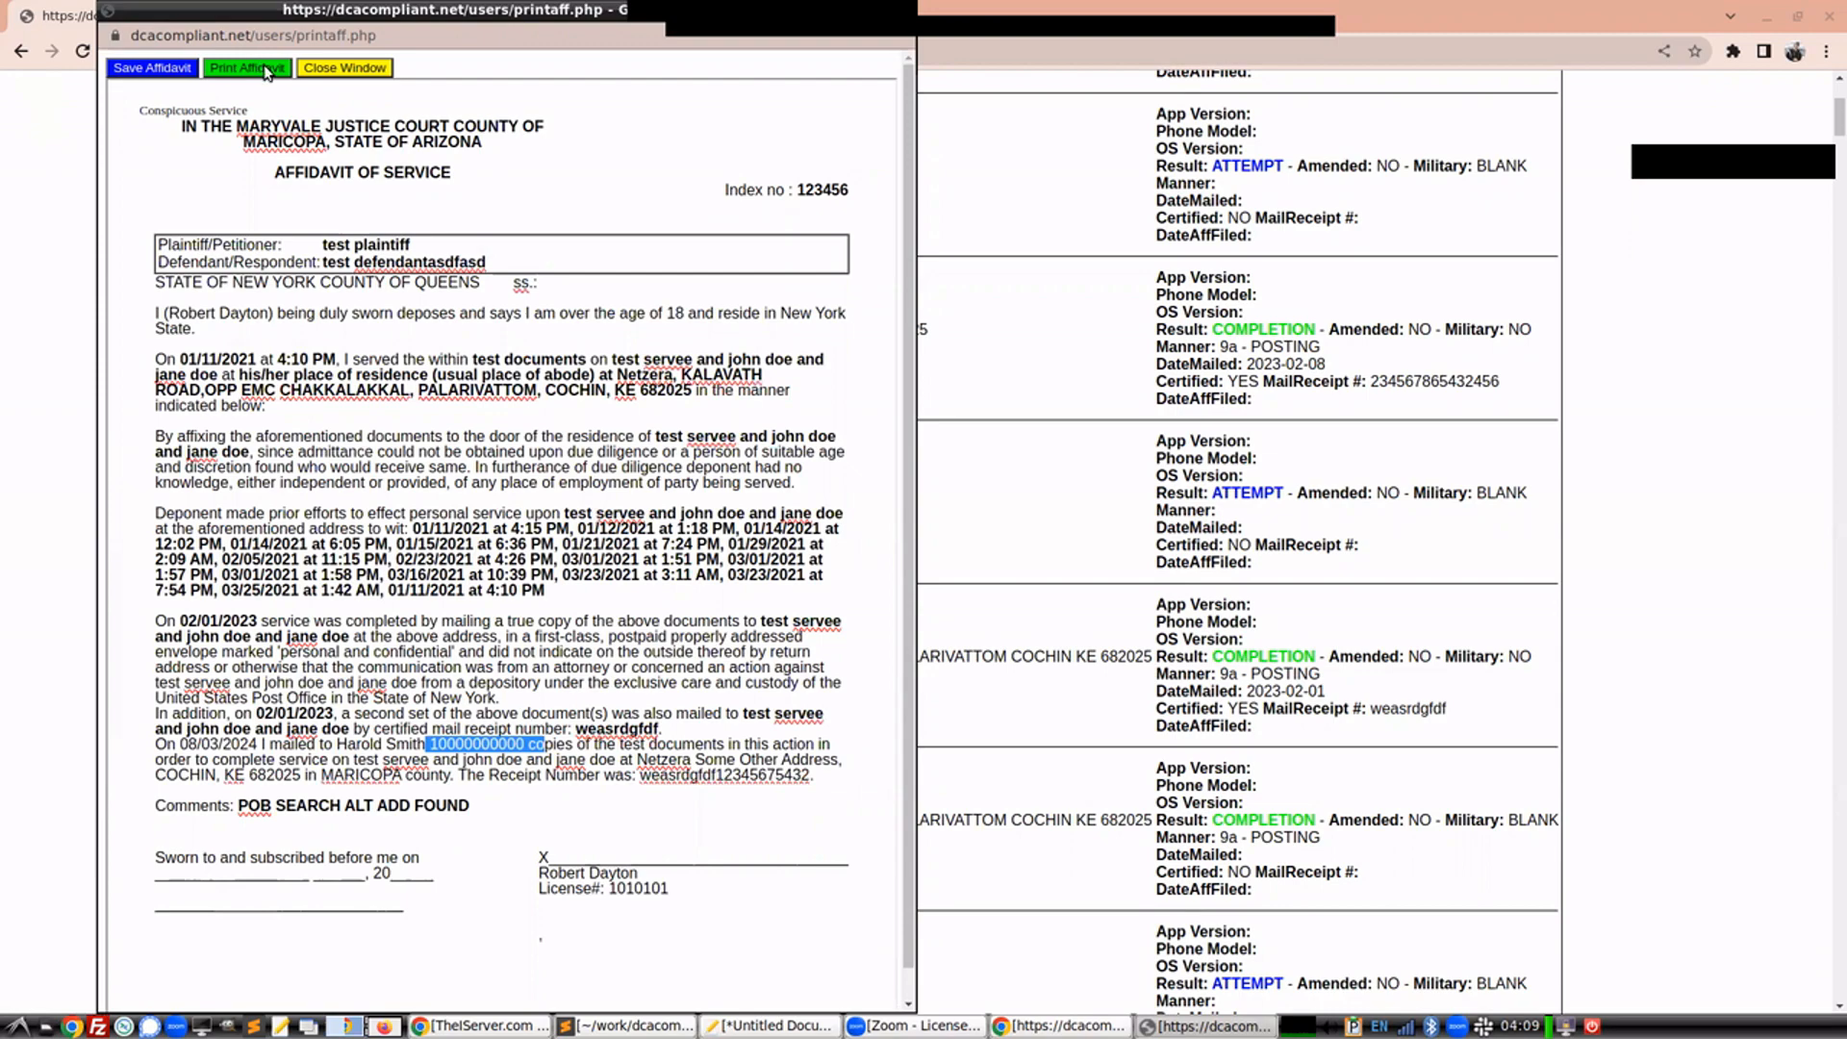
pyautogui.click(336, 74)
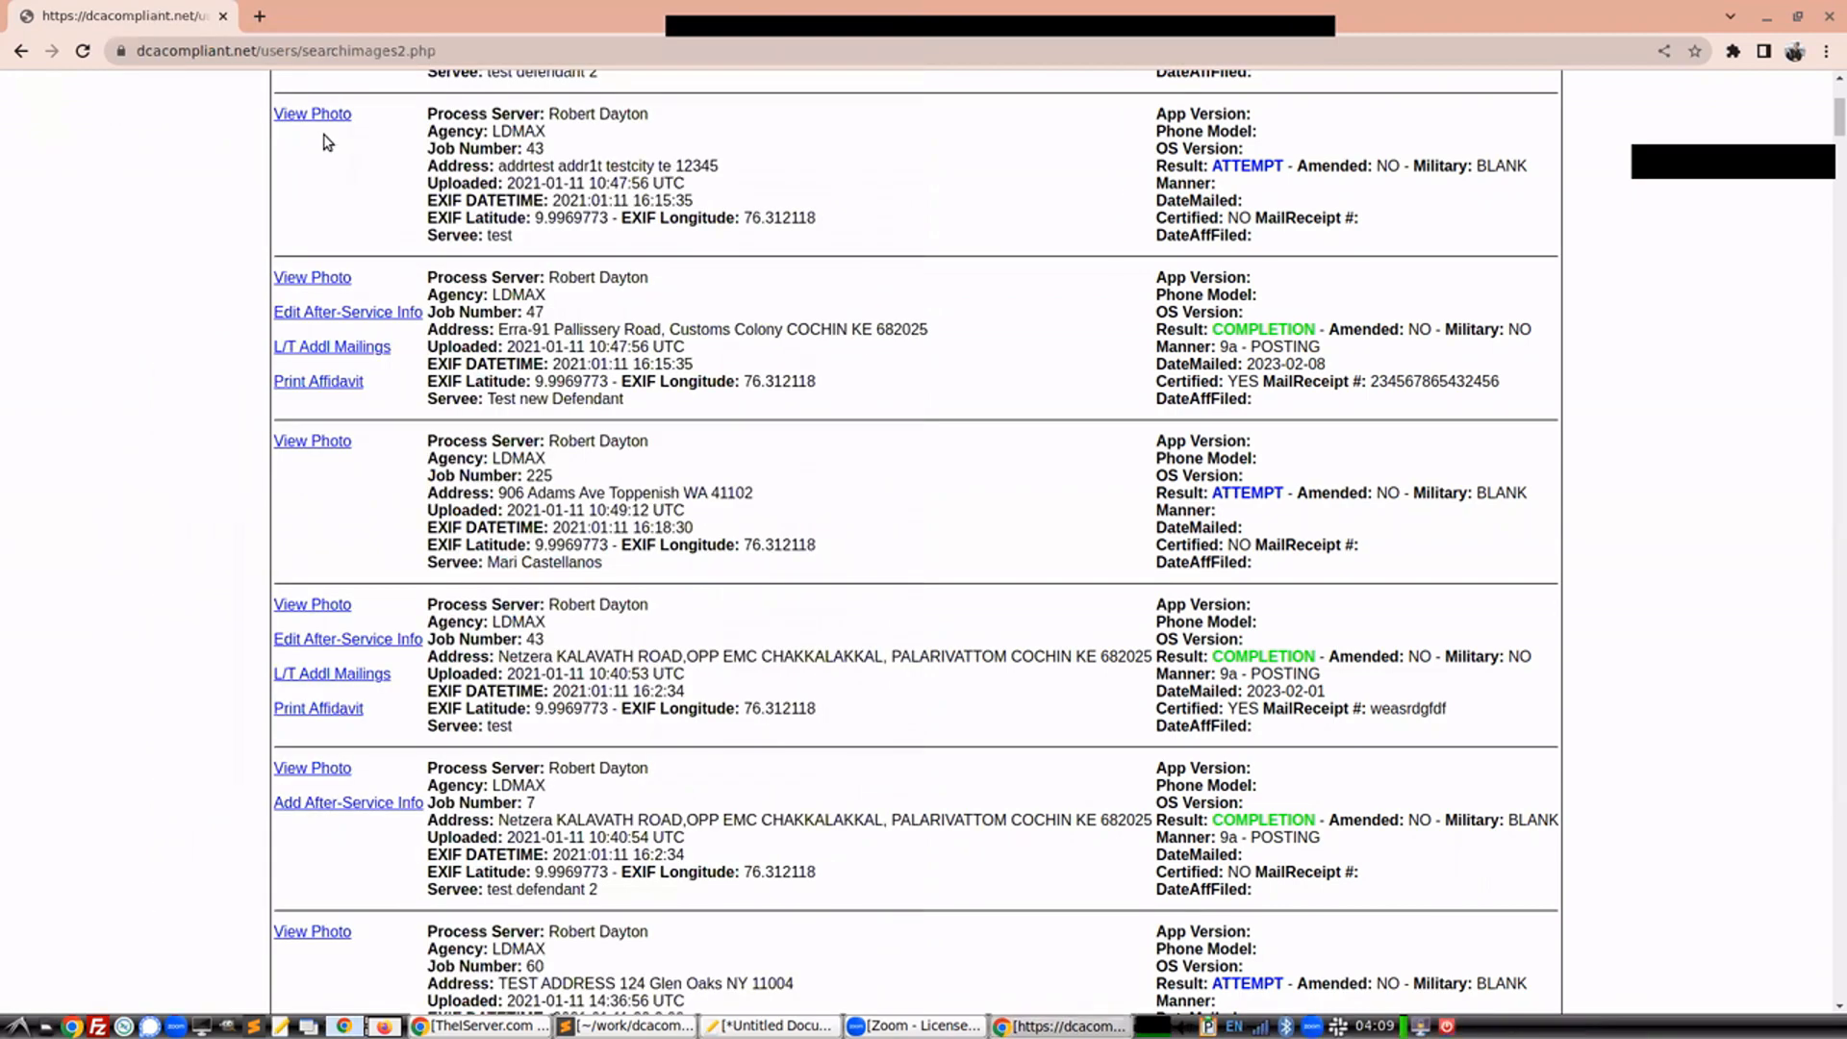
# Open the Customizable L/T Addl Mailings templates page from the user dashboard
pyautogui.scroll(3, 380, 310)
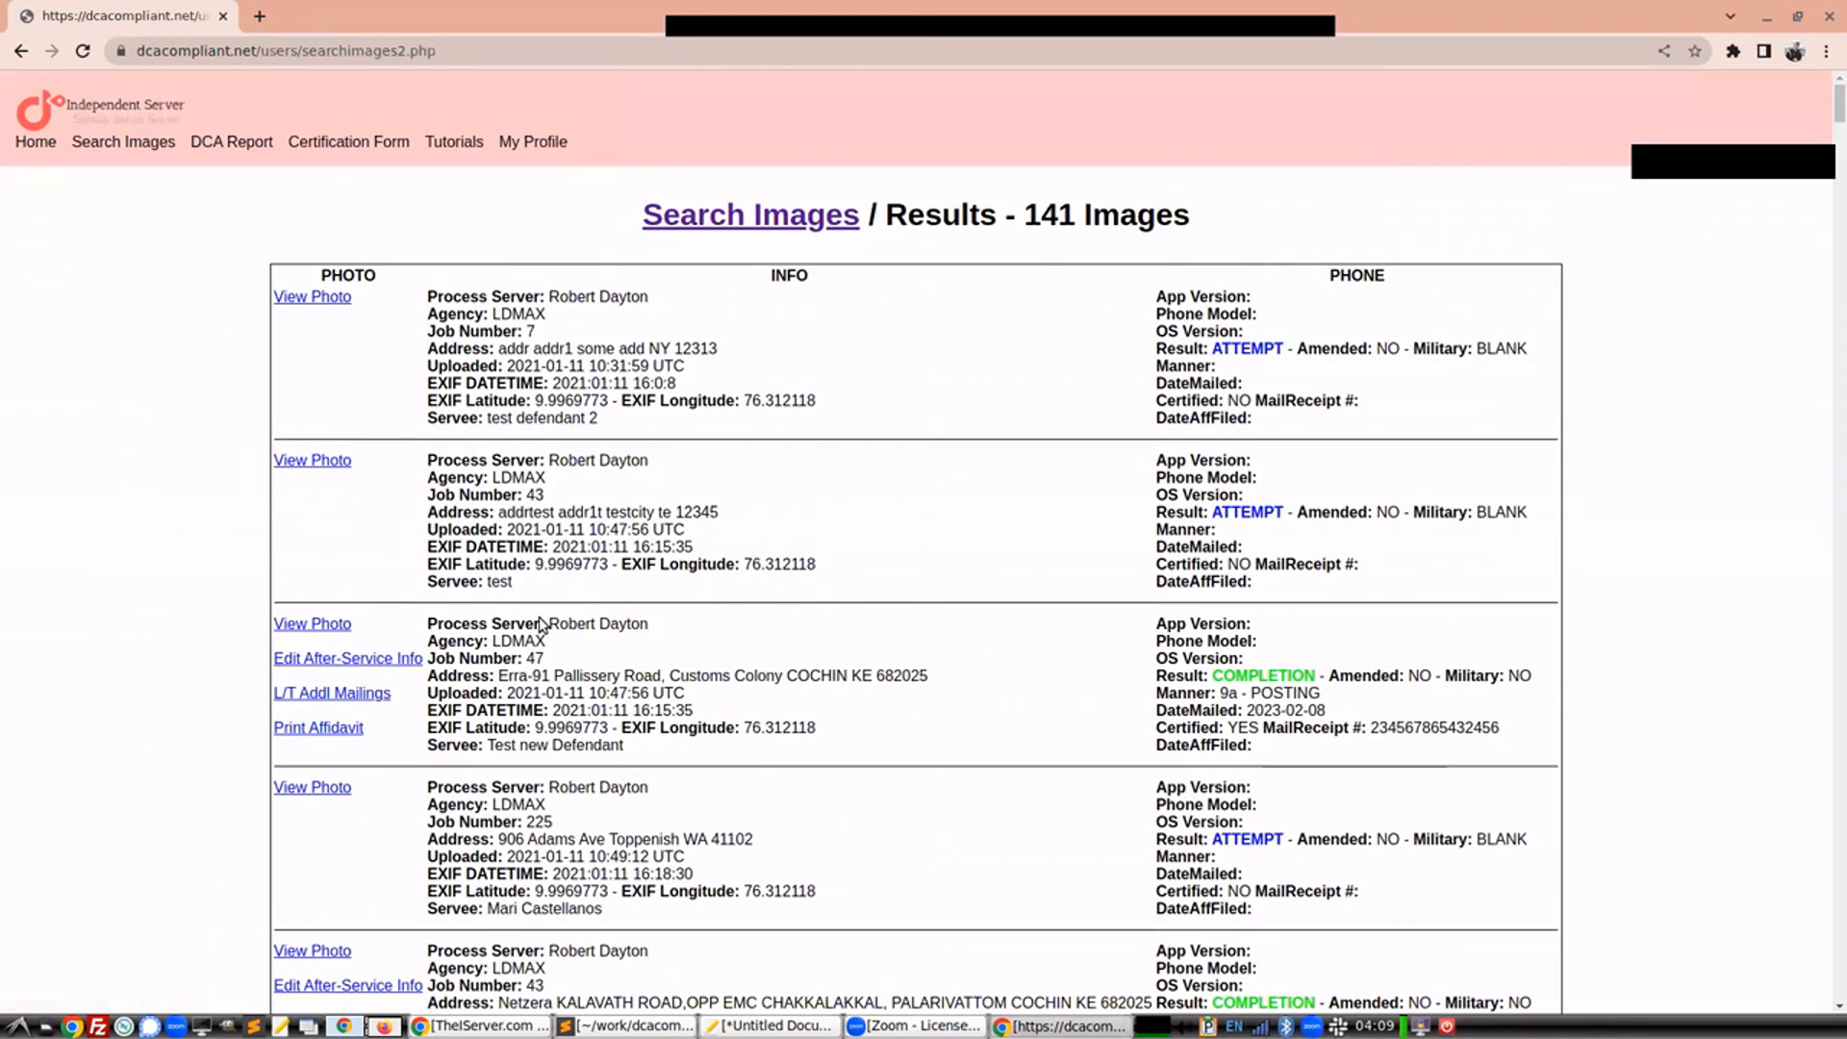
pyautogui.click(40, 142)
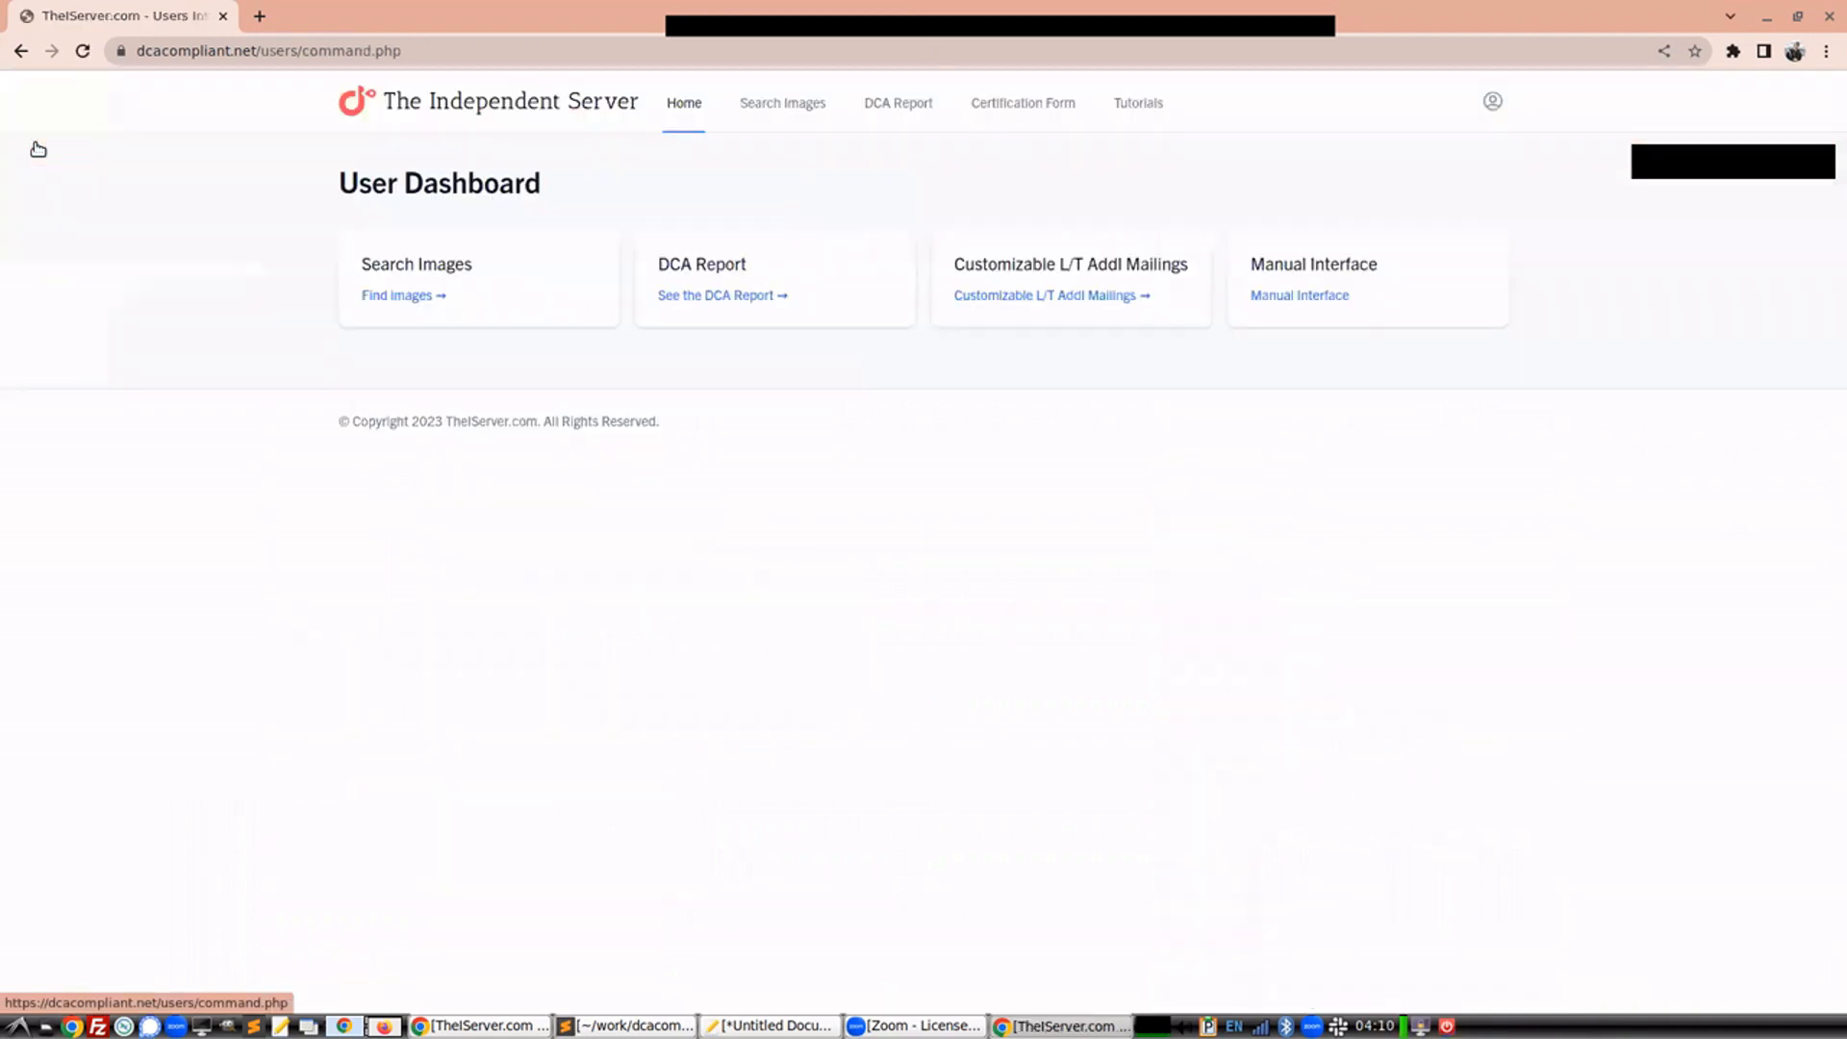
pyautogui.click(1060, 300)
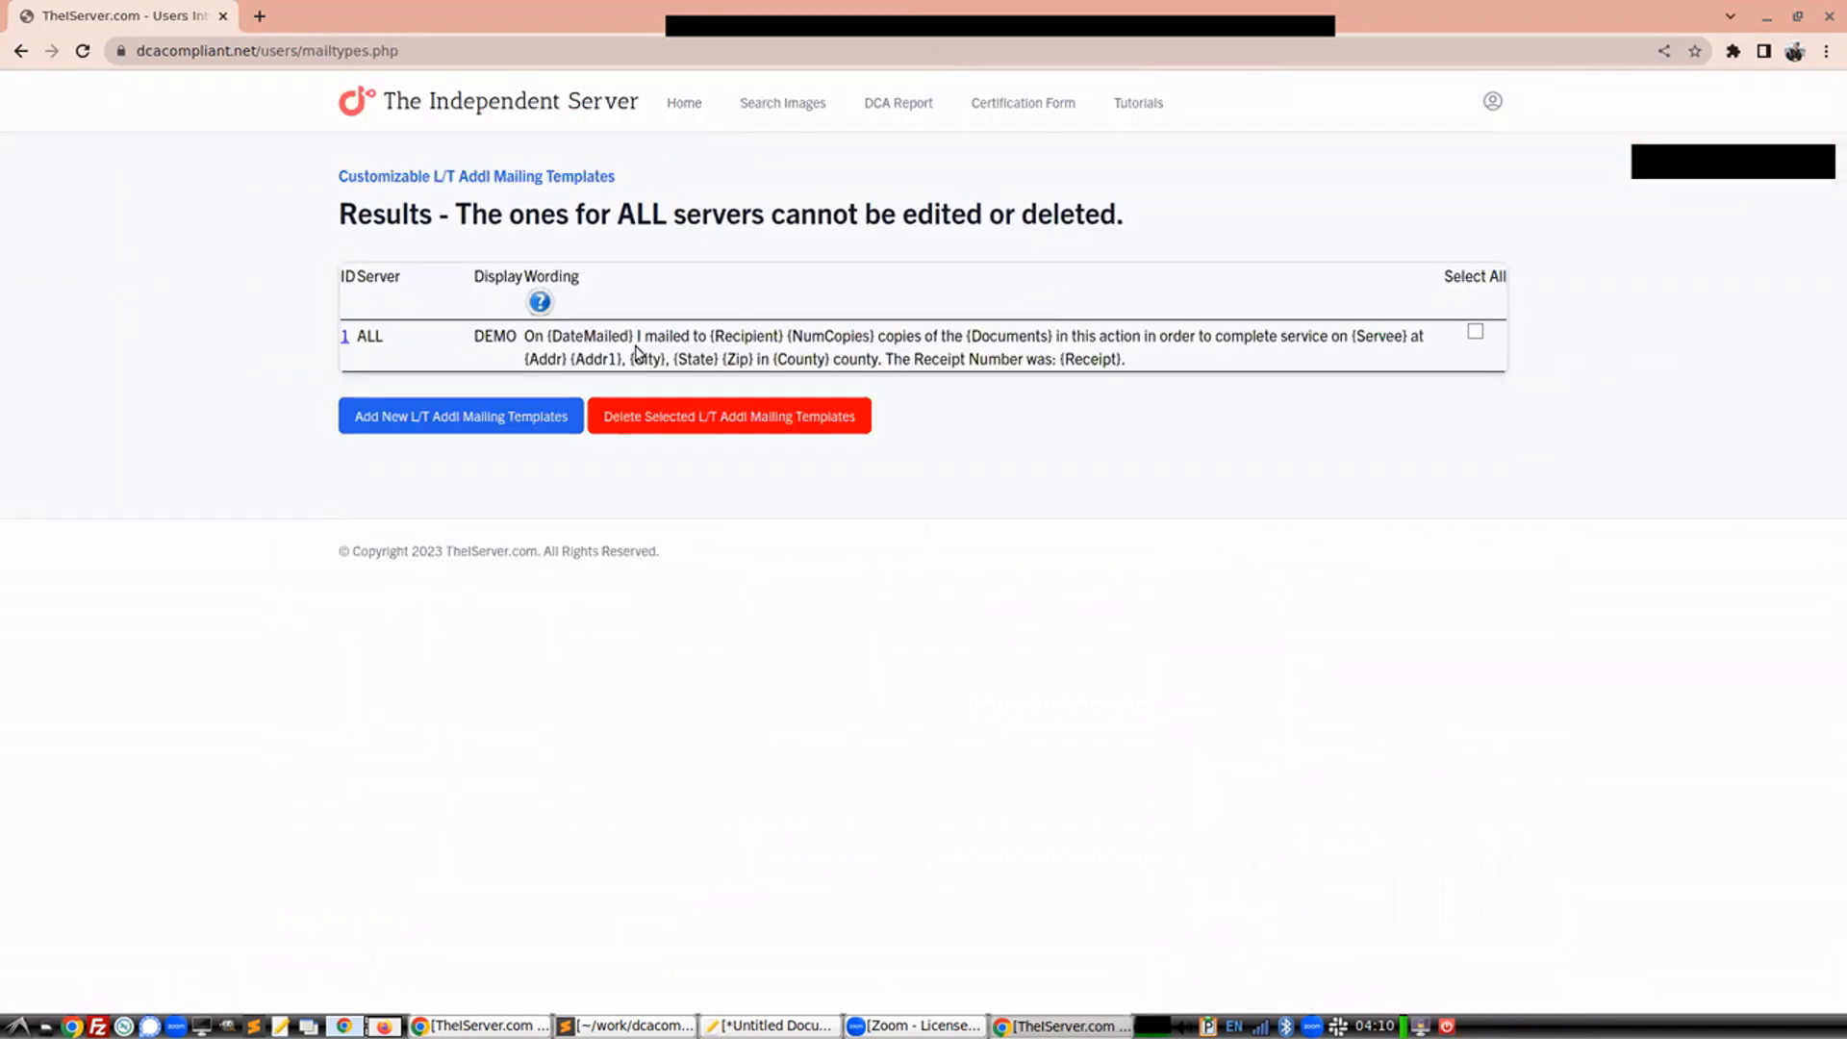
# Review the valid fields help for the template wording and close the help window
pyautogui.moveTo(525, 337); pyautogui.dragTo(1126, 359)
pyautogui.click(540, 302)
pyautogui.moveTo(120, 197); pyautogui.dragTo(144, 130)
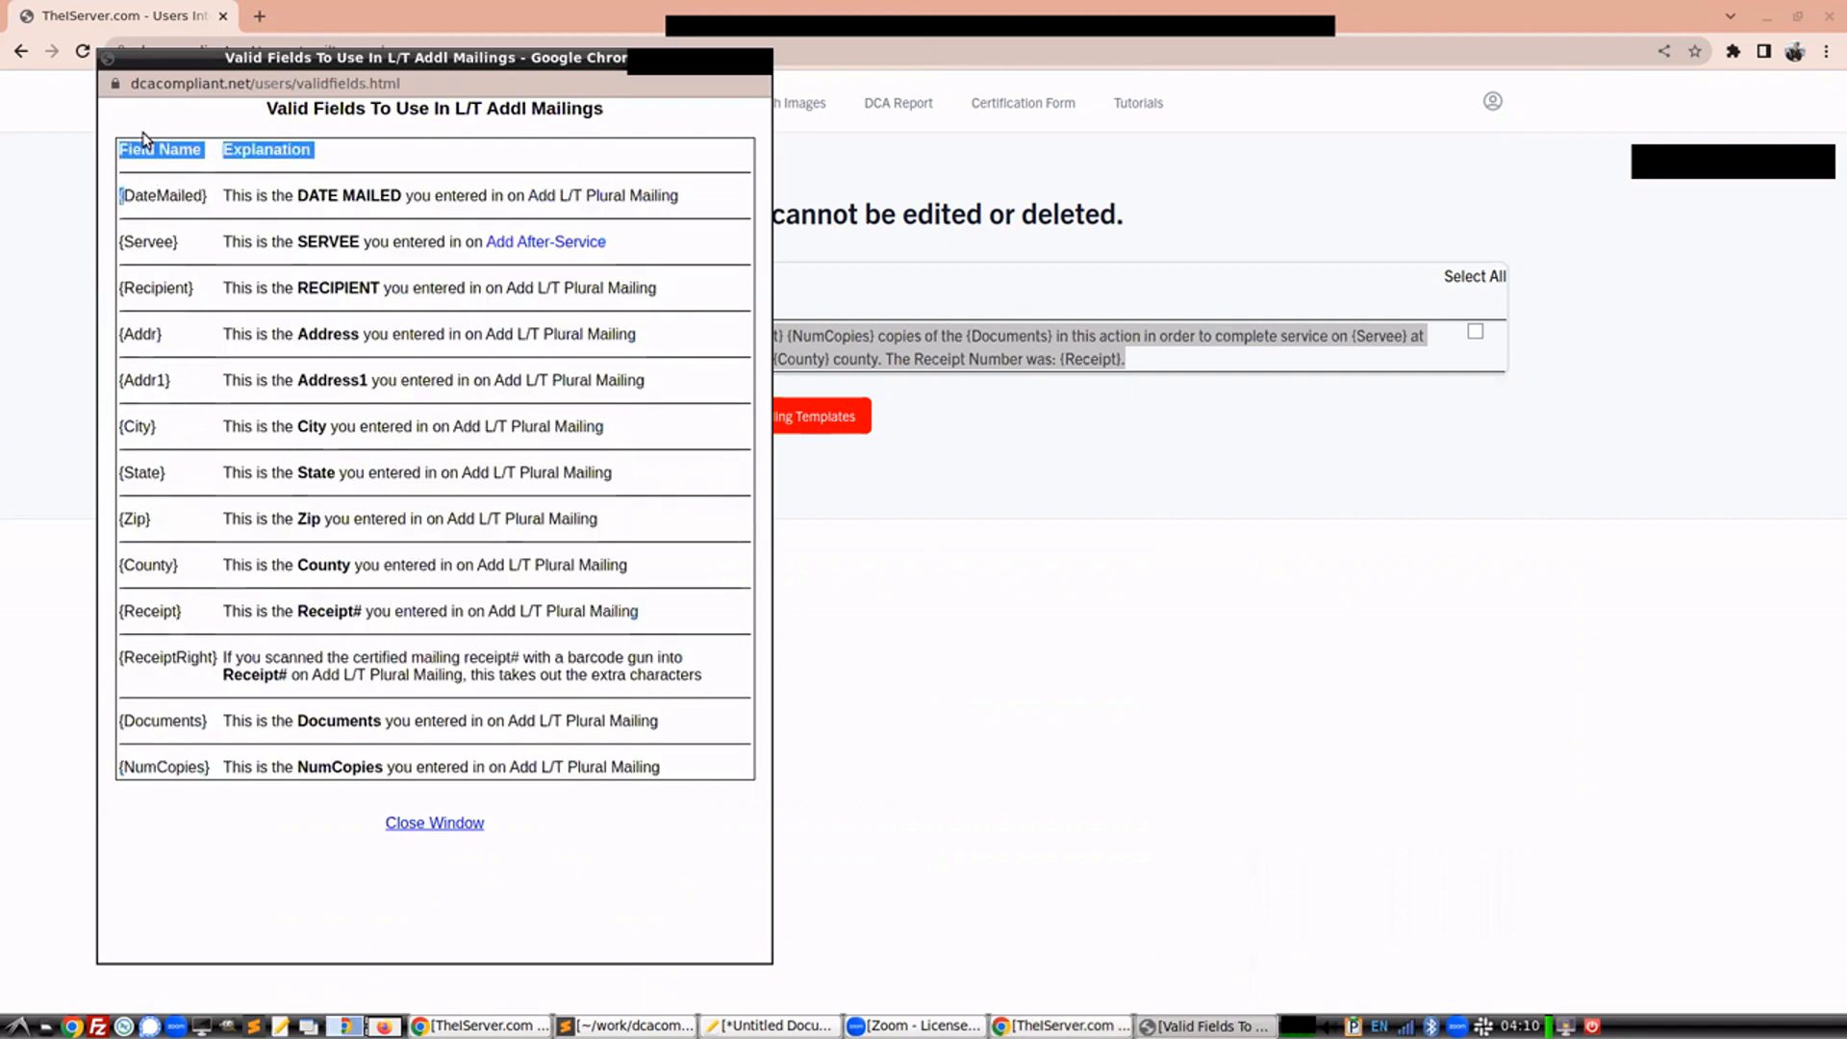
pyautogui.click(415, 825)
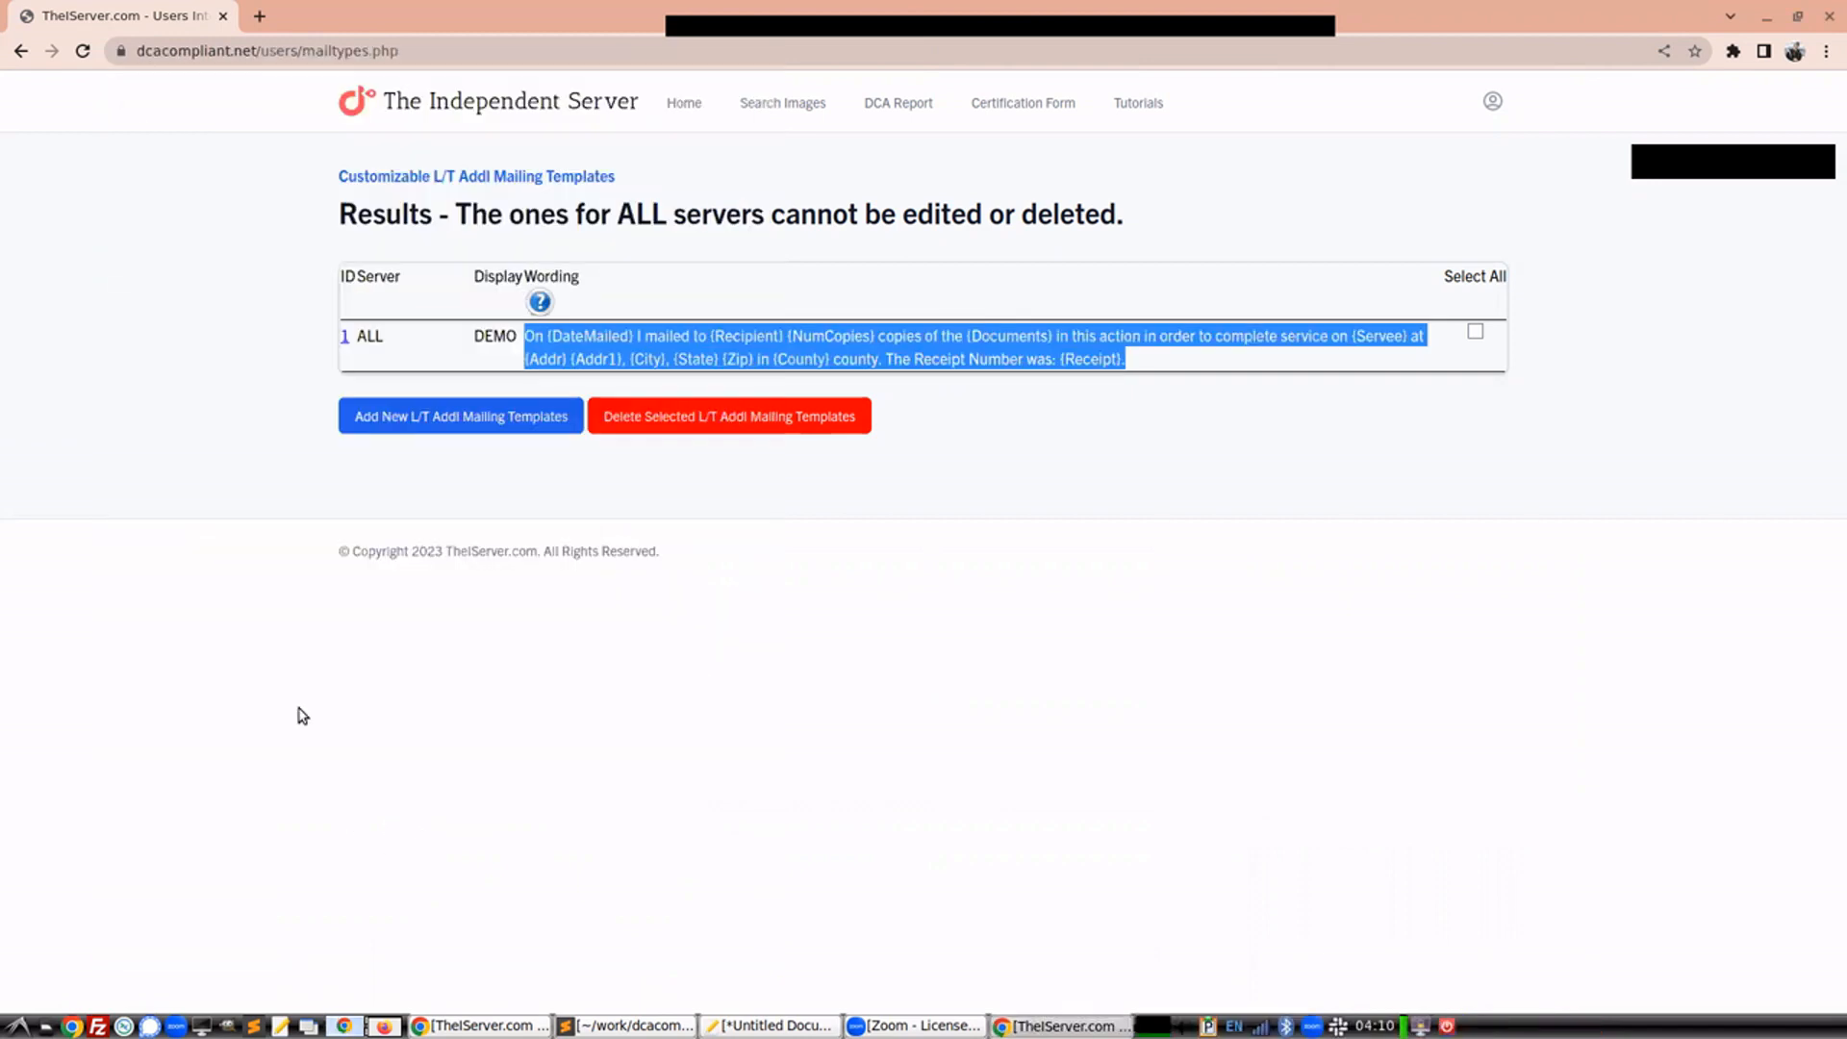
# Try to delete the DEMO template shared by ALL servers
pyautogui.click(472, 345)
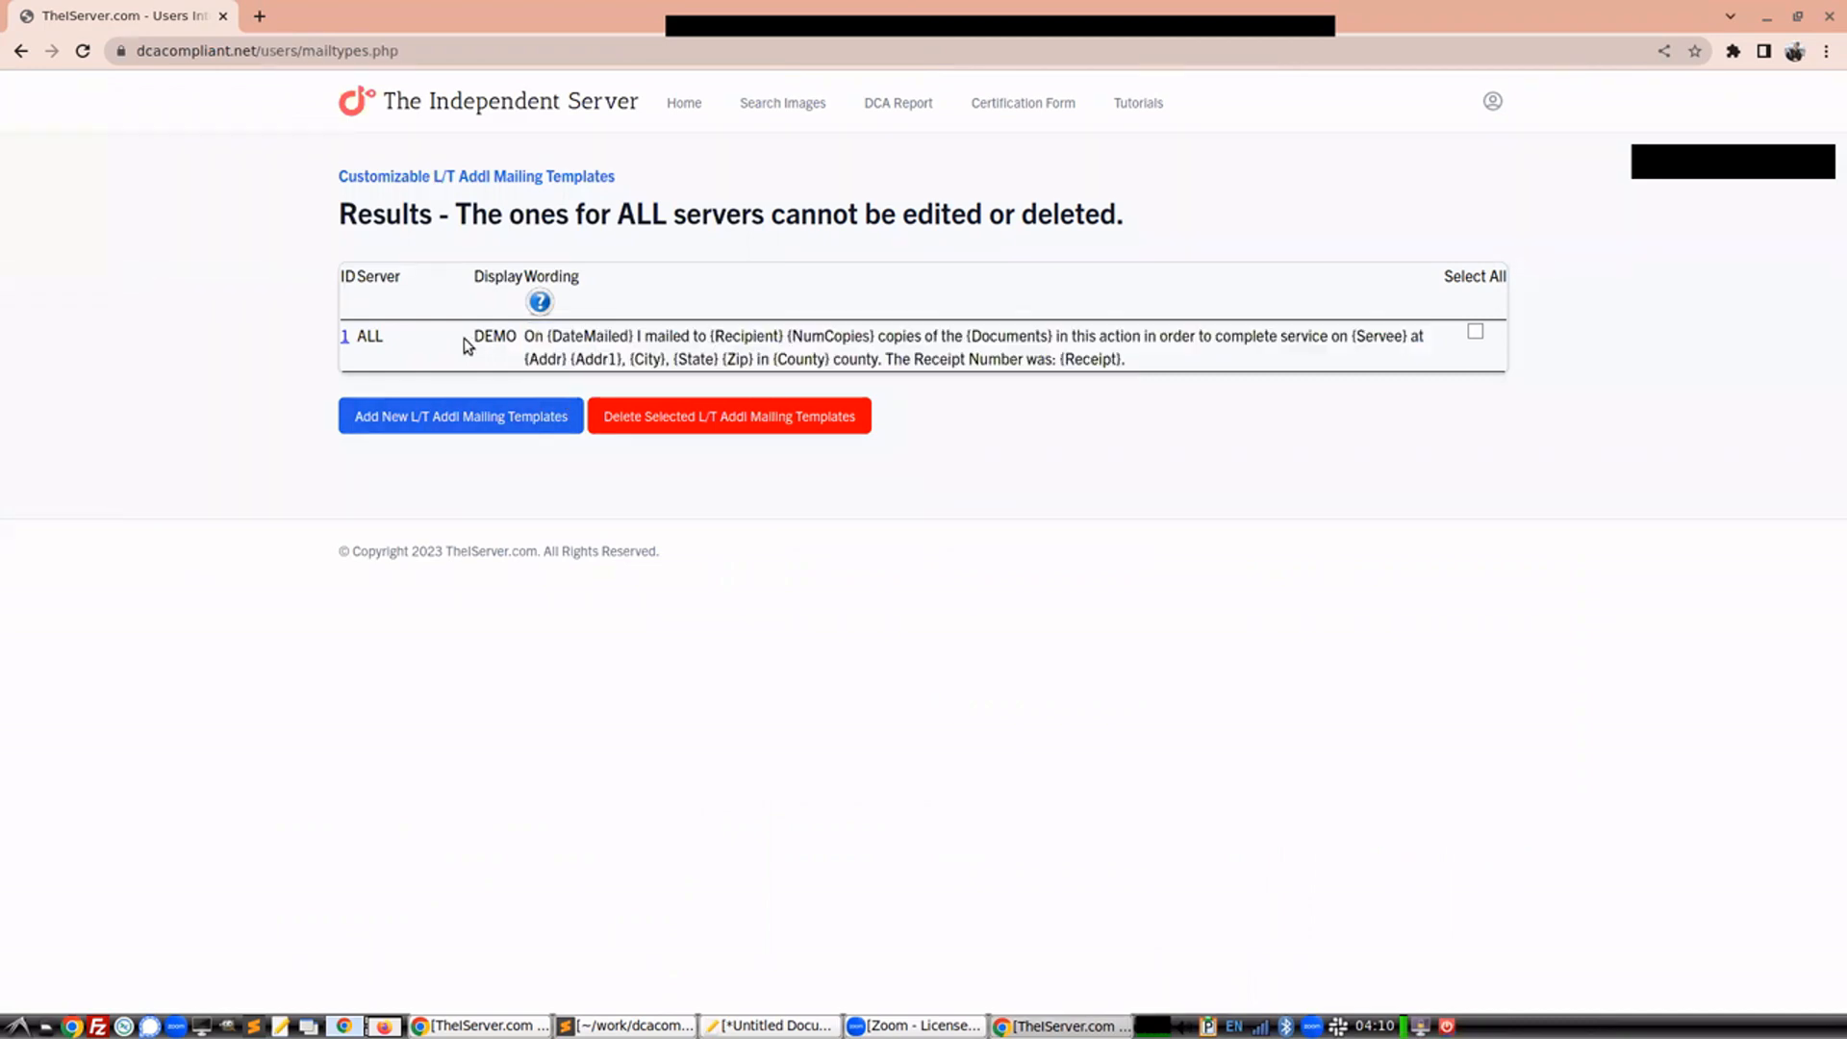
pyautogui.moveTo(381, 333); pyautogui.dragTo(357, 337)
pyautogui.click(1475, 331)
pyautogui.click(836, 421)
# Add a new L/T Addl mailing template named FED-Ex, rewording 'I mailed to' as 'I sent via FedEx to', and save it
pyautogui.click(416, 427)
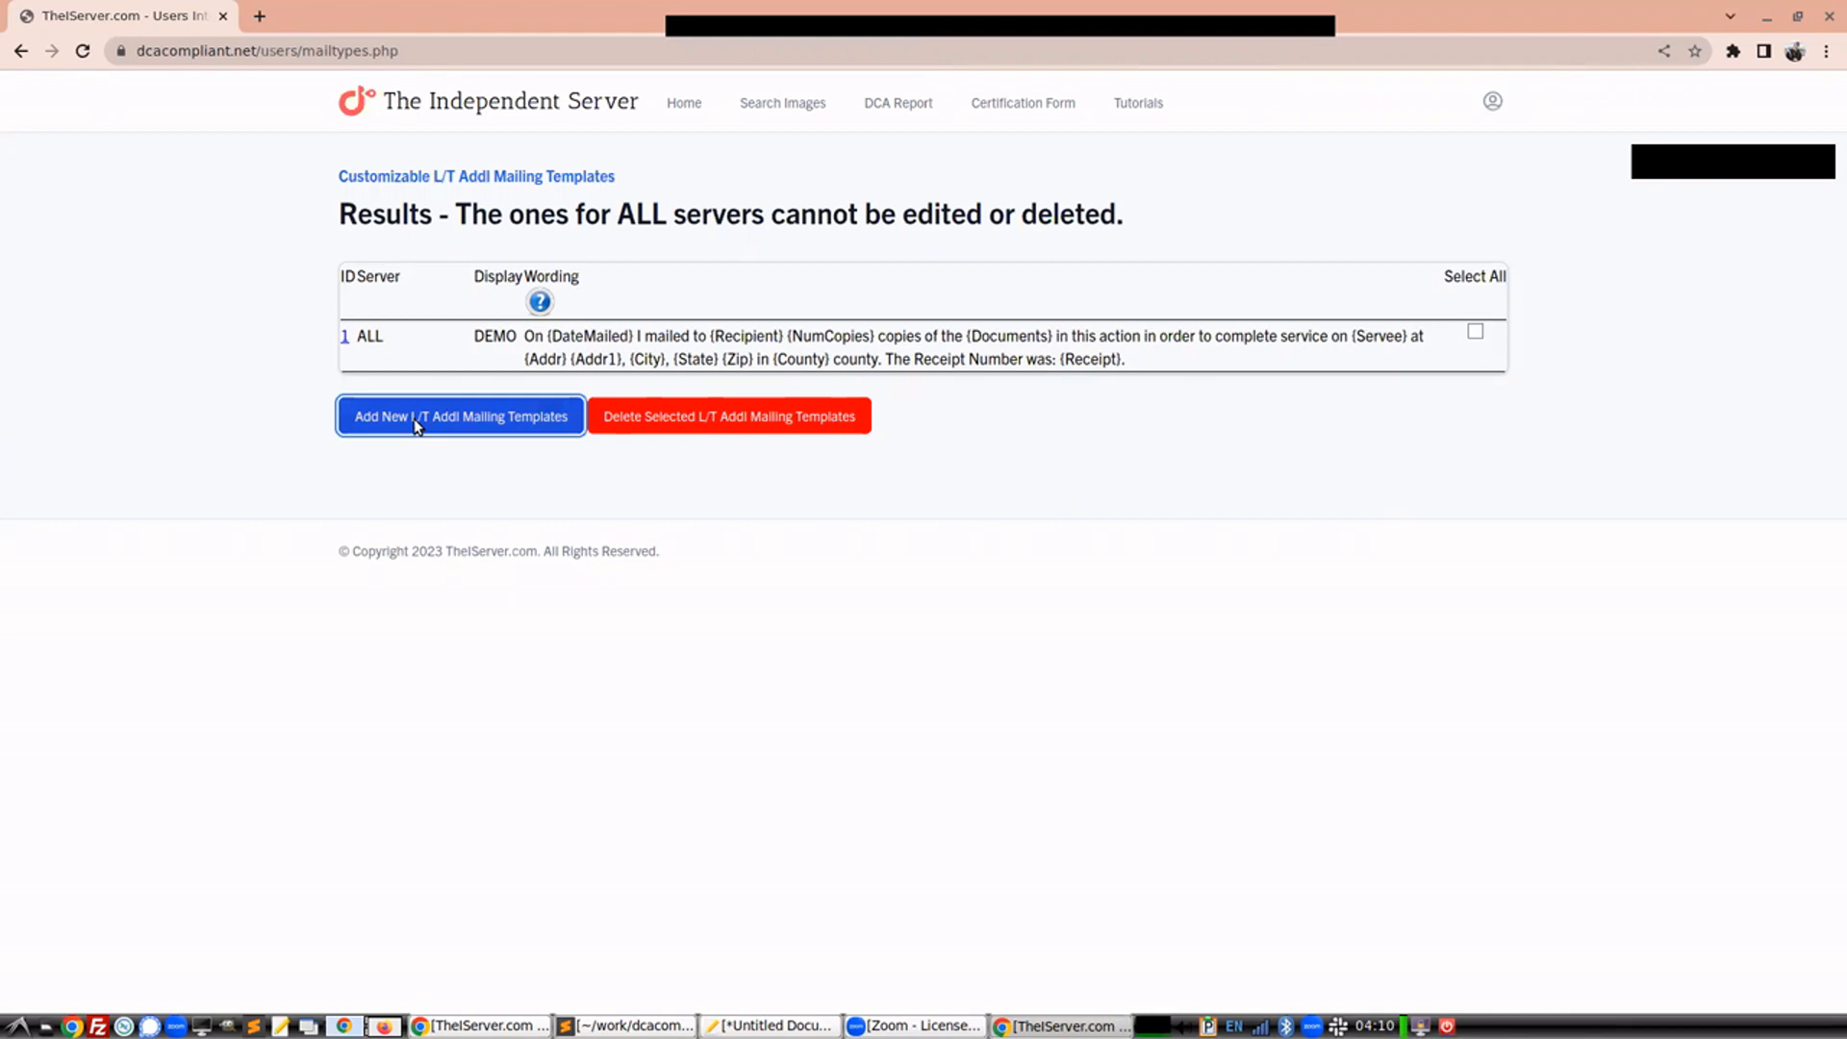
pyautogui.doubleClick(310, 159)
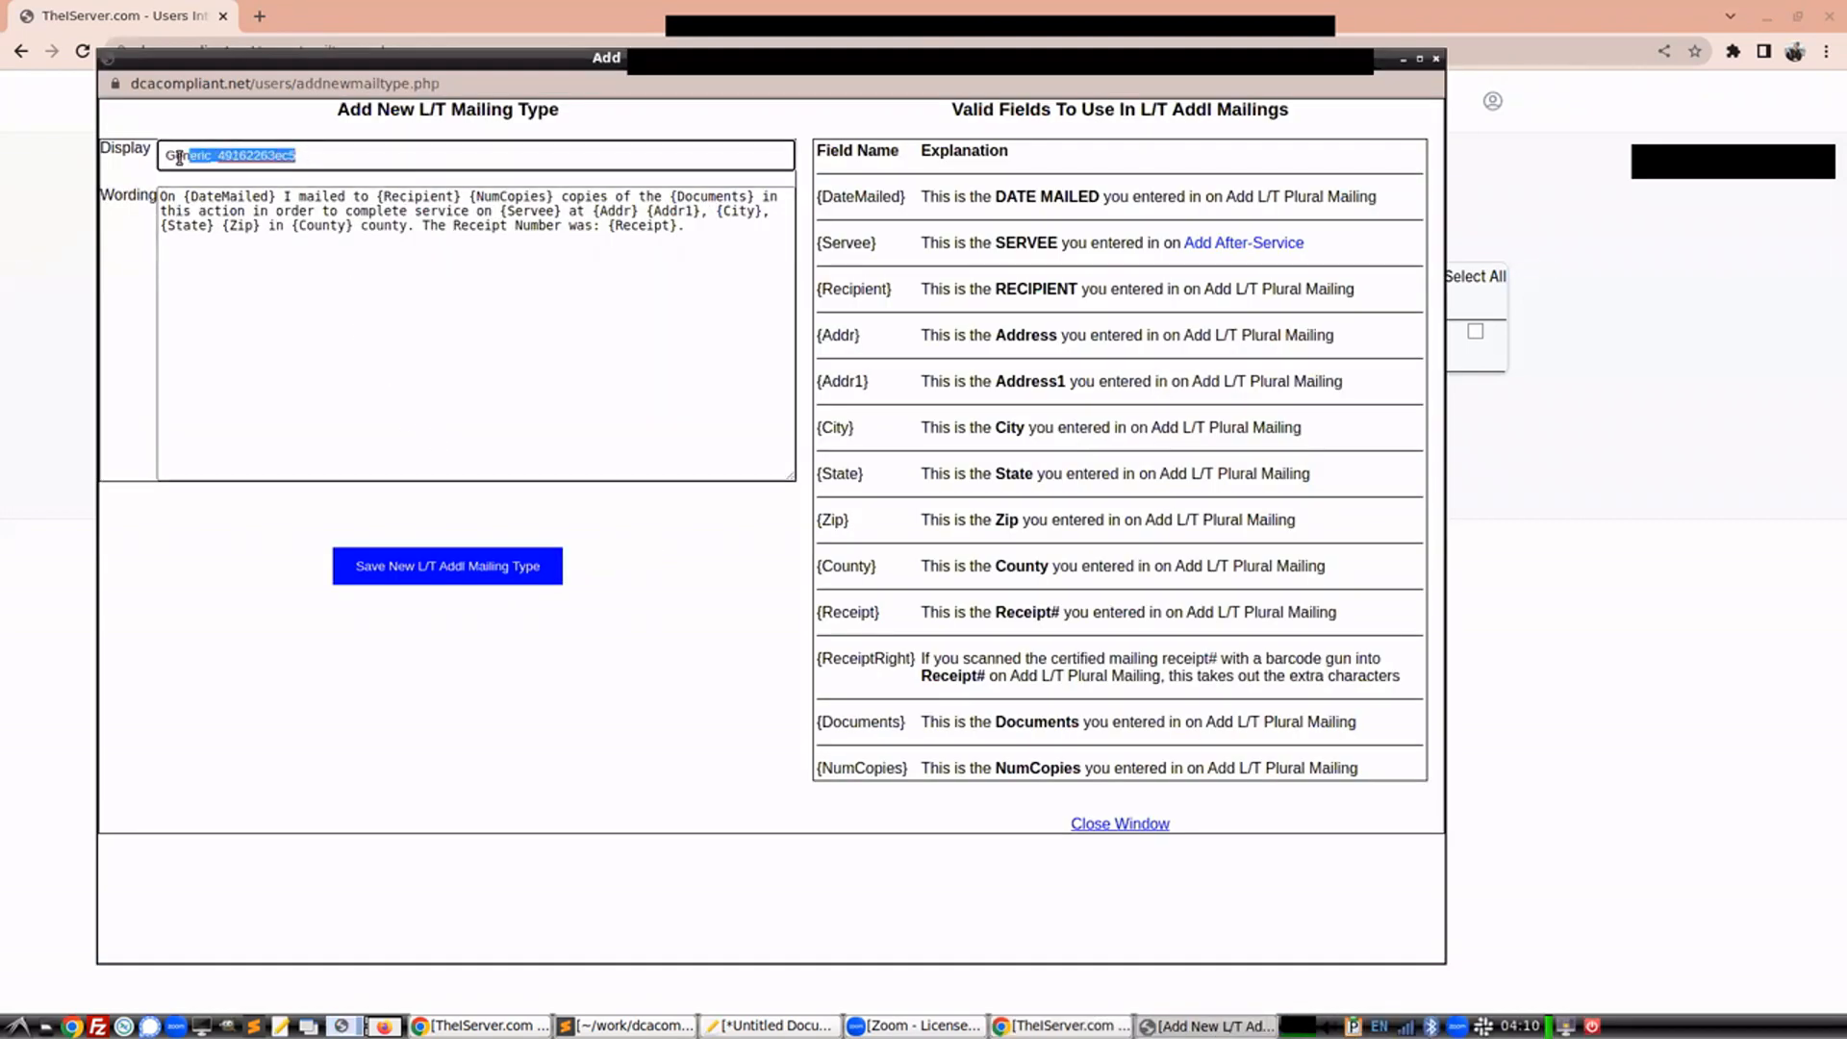
pyautogui.write('FED-Ex')
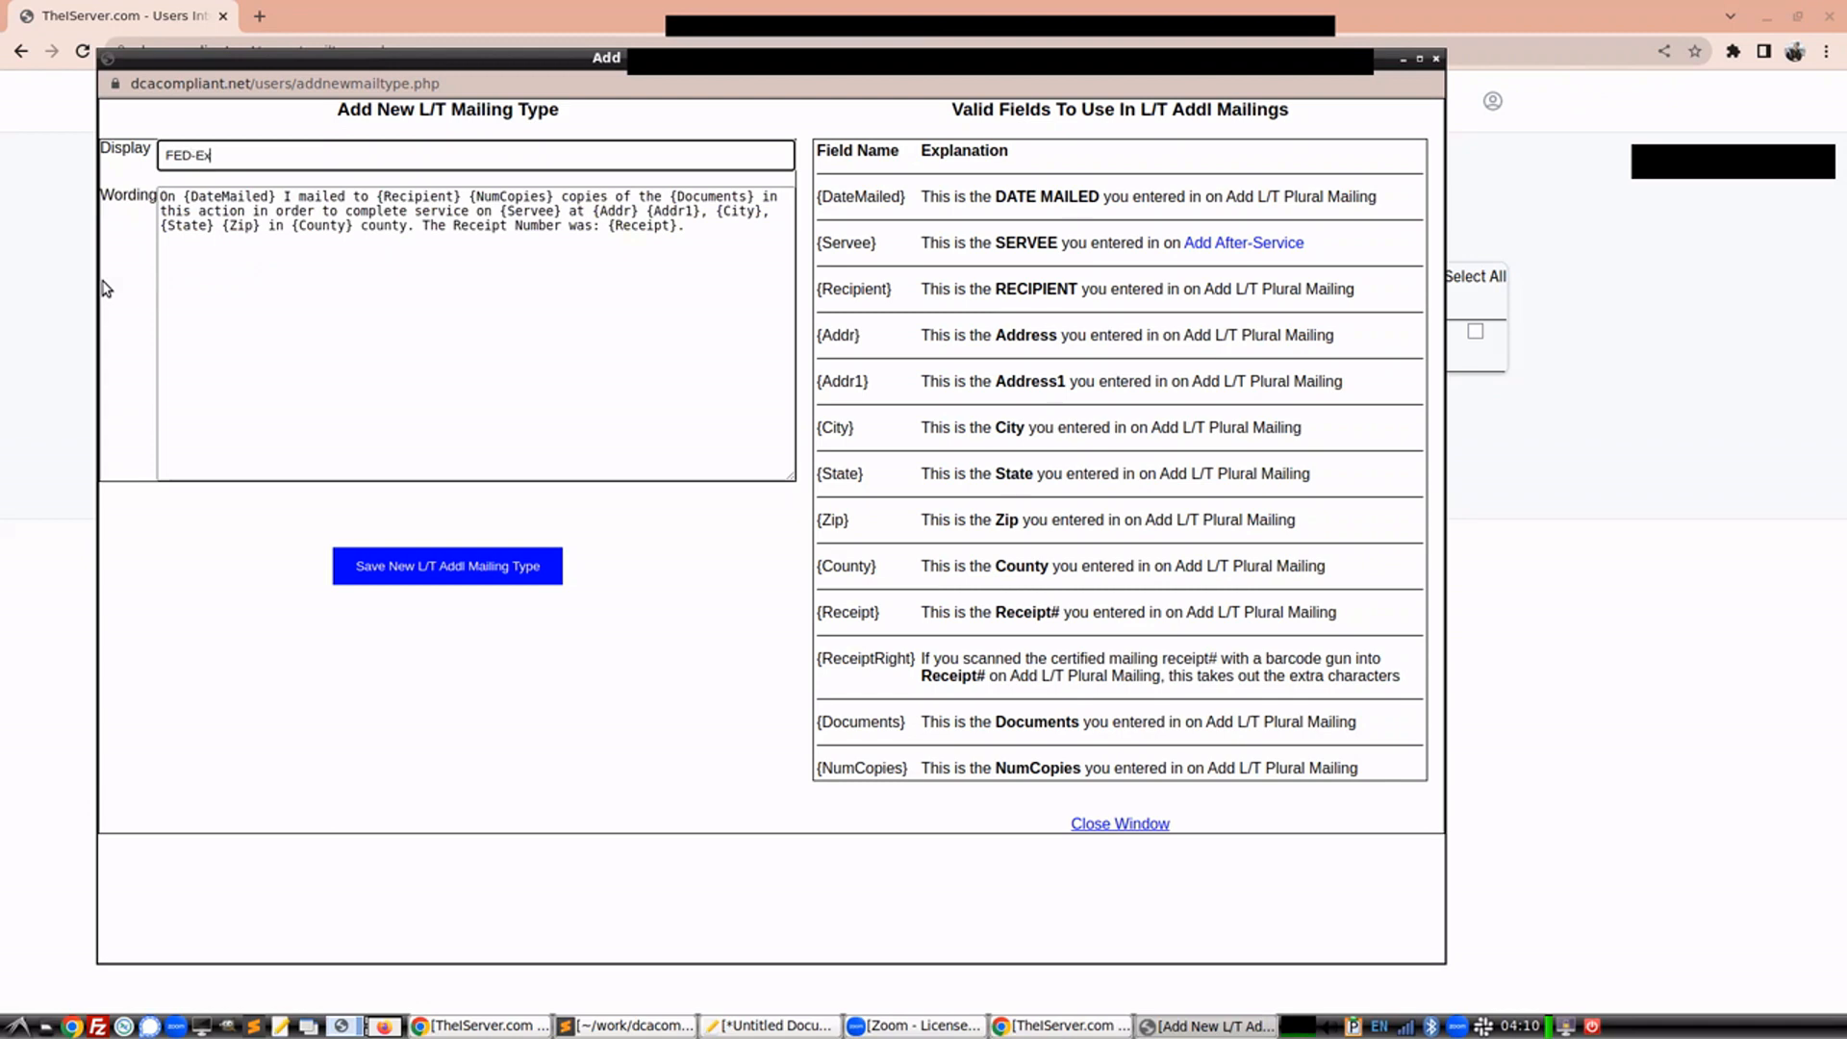
pyautogui.click(204, 263)
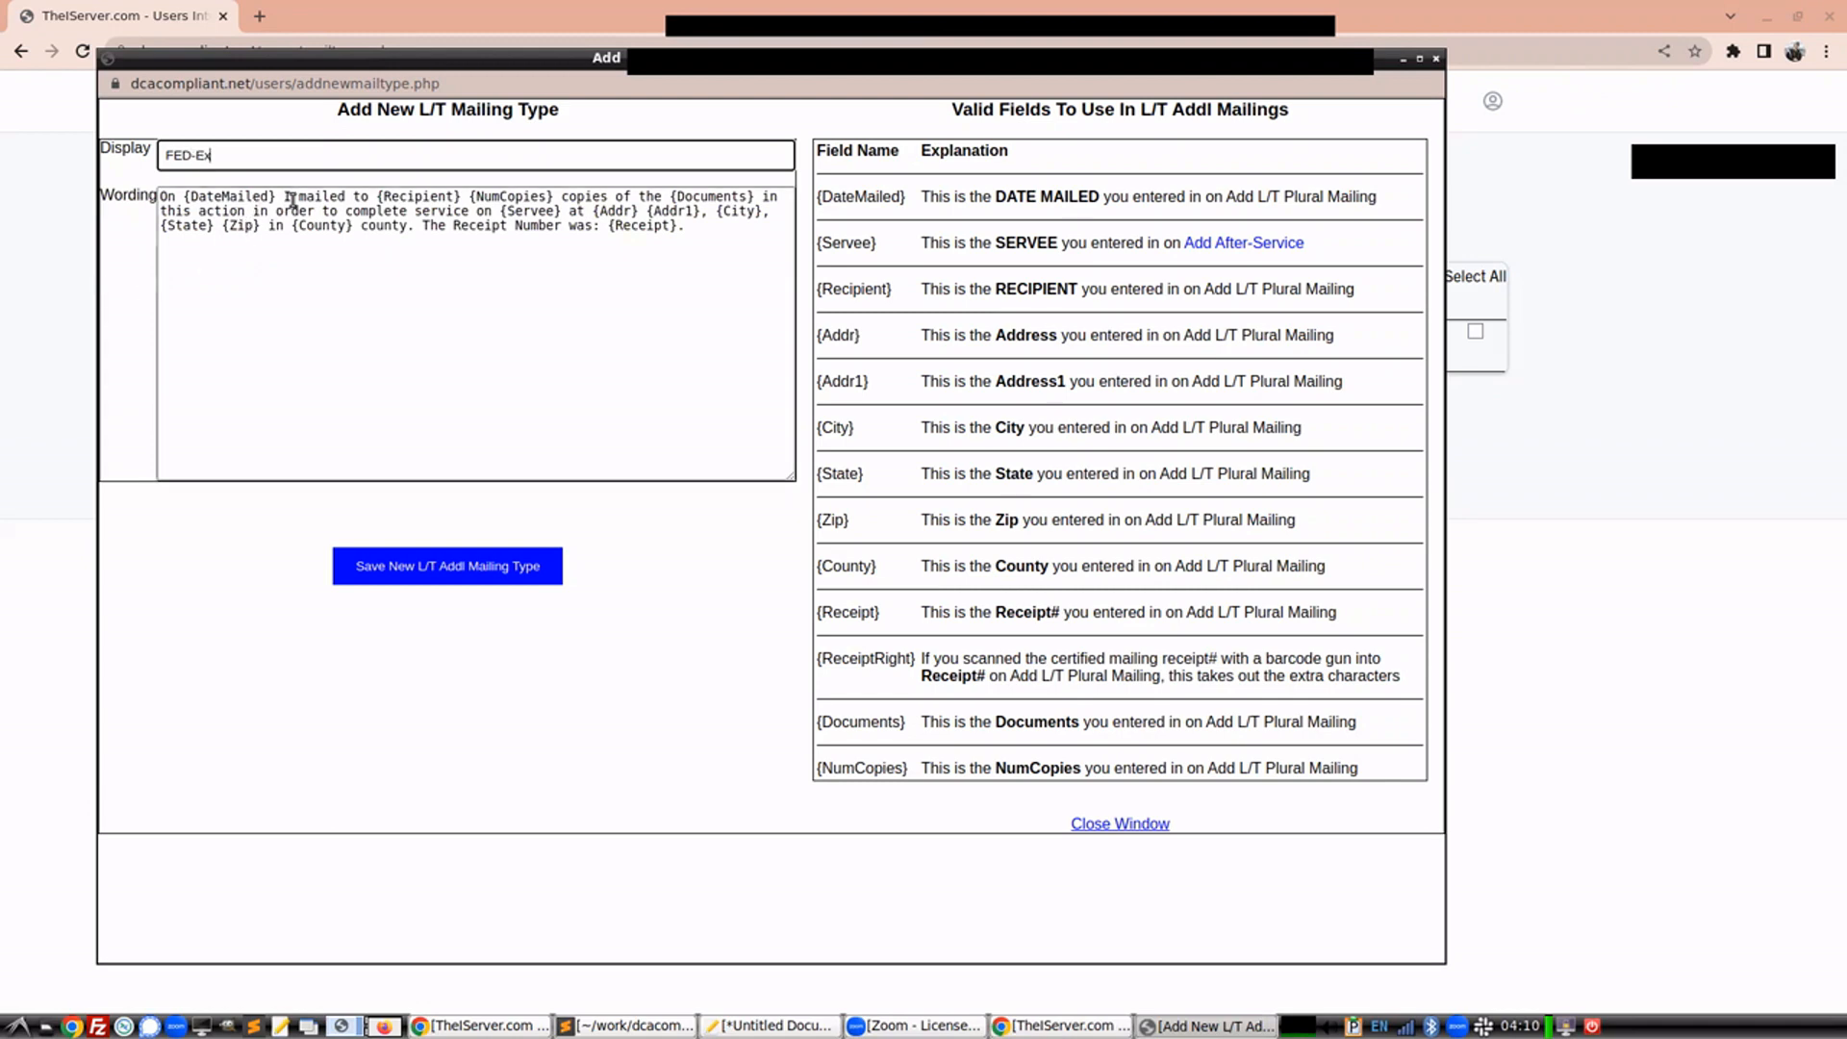
pyautogui.moveTo(344, 196); pyautogui.dragTo(297, 198)
pyautogui.write('sent vi')
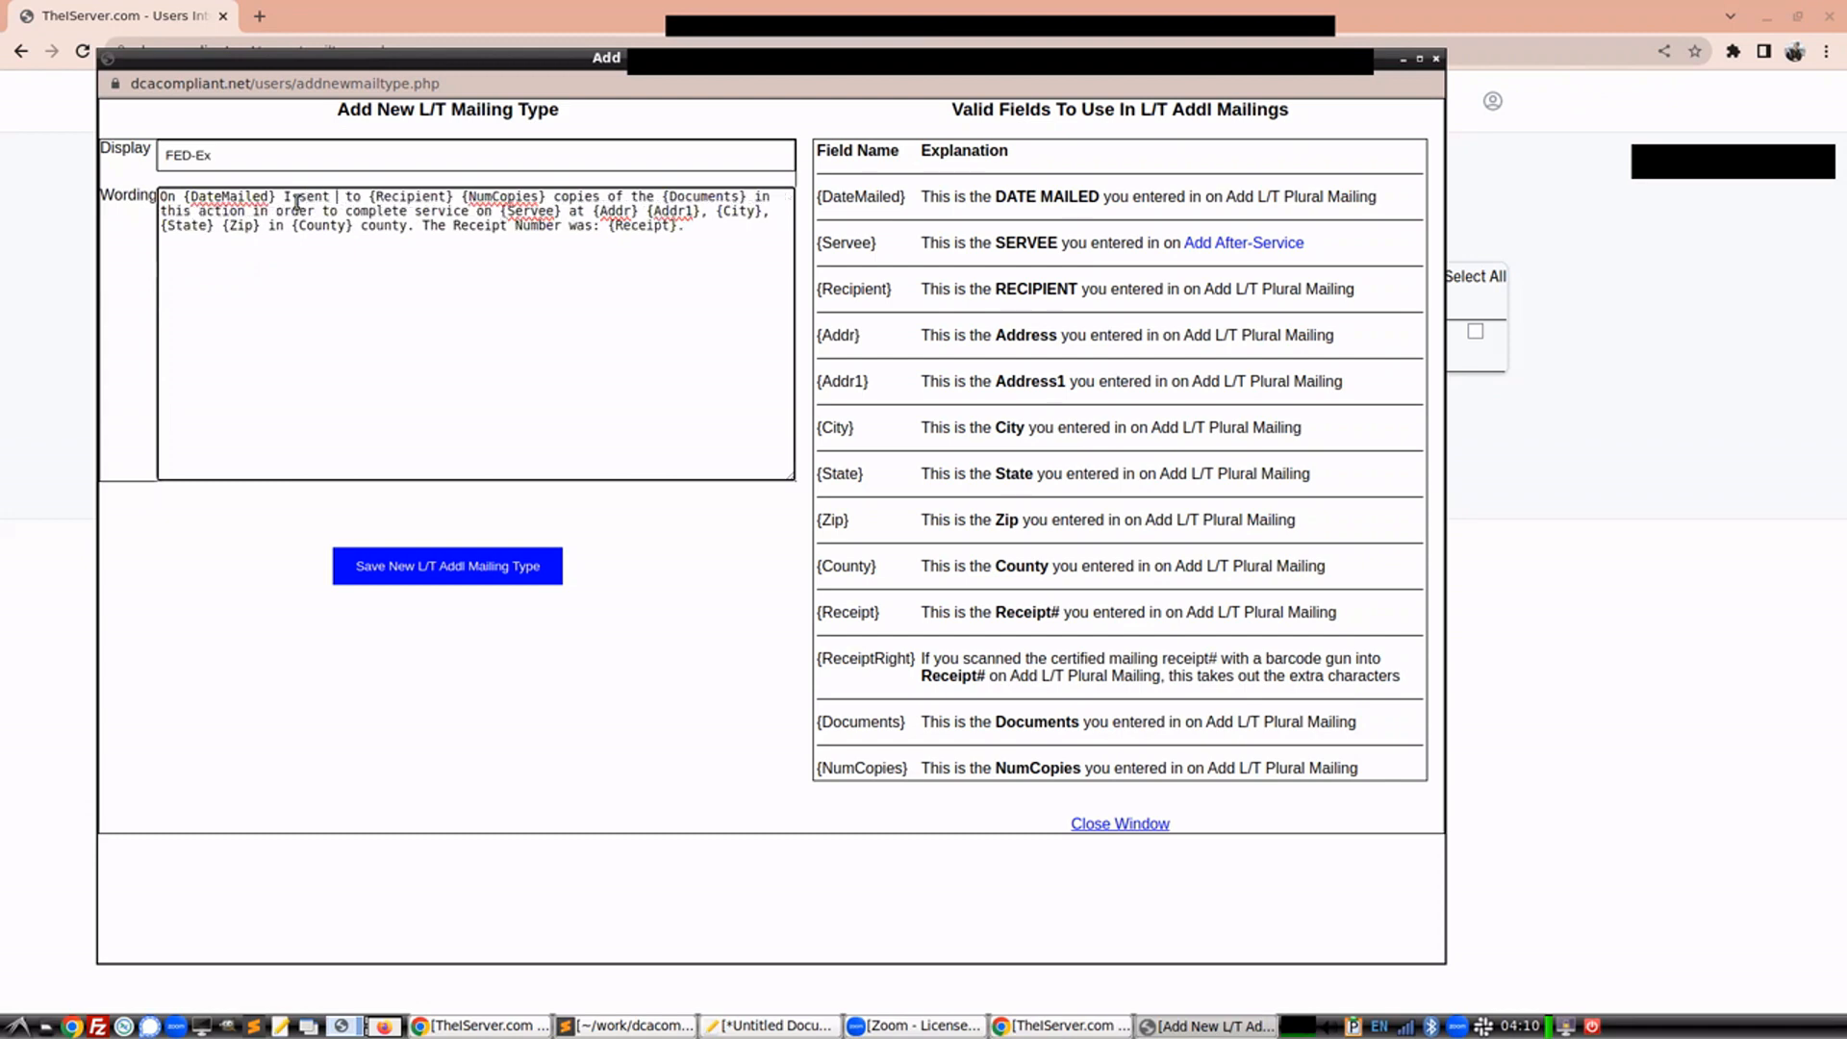
pyautogui.write('a ')
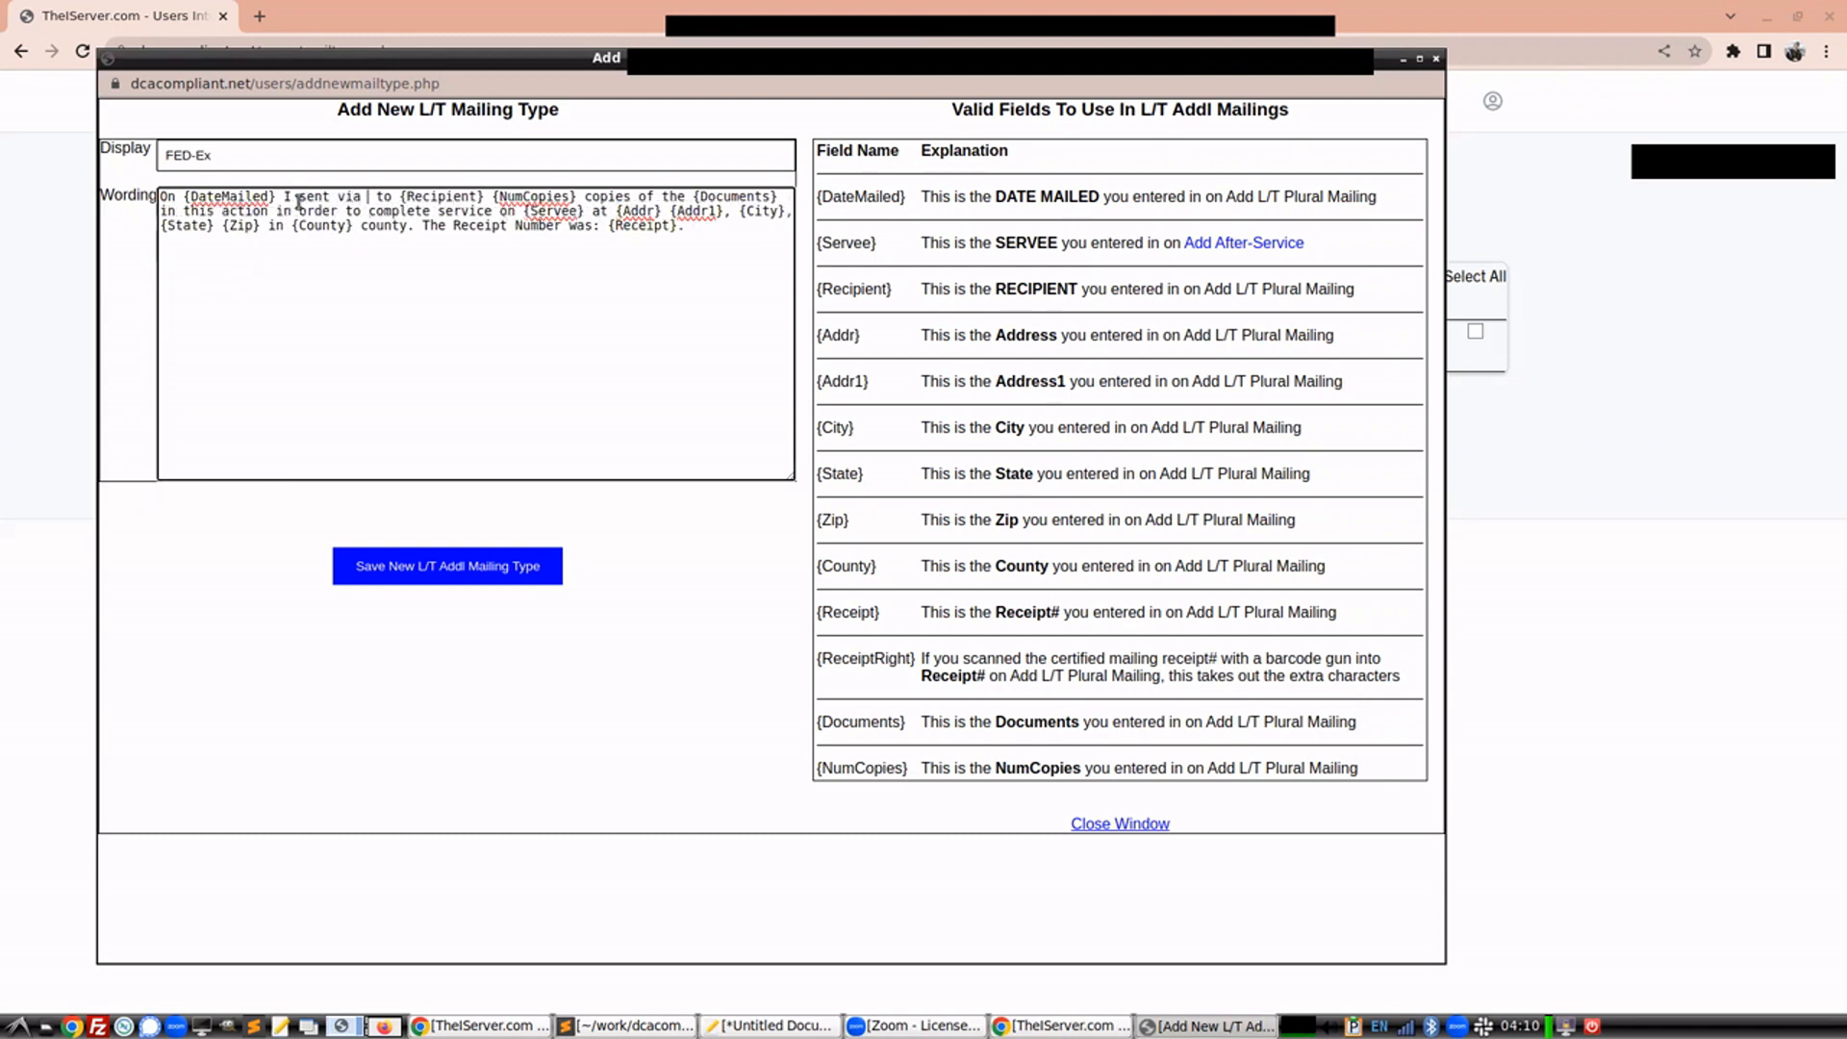
pyautogui.write('FedEx')
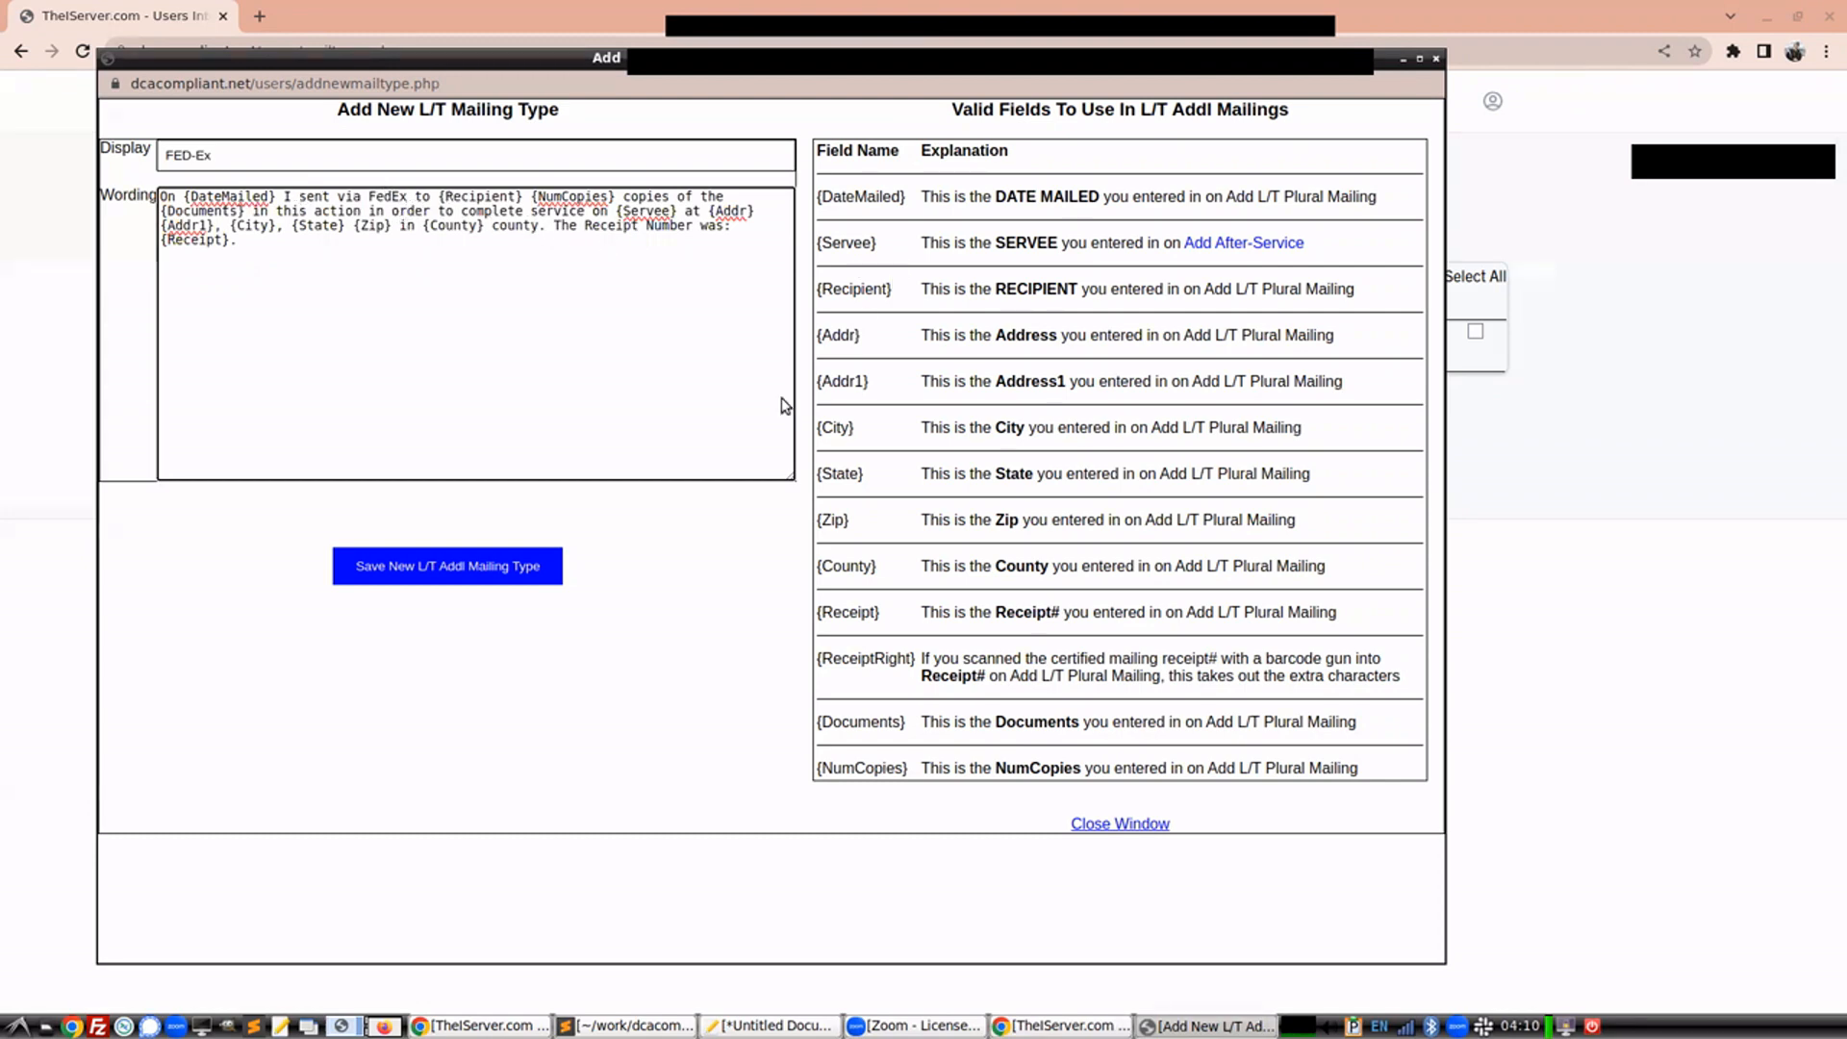
pyautogui.click(443, 567)
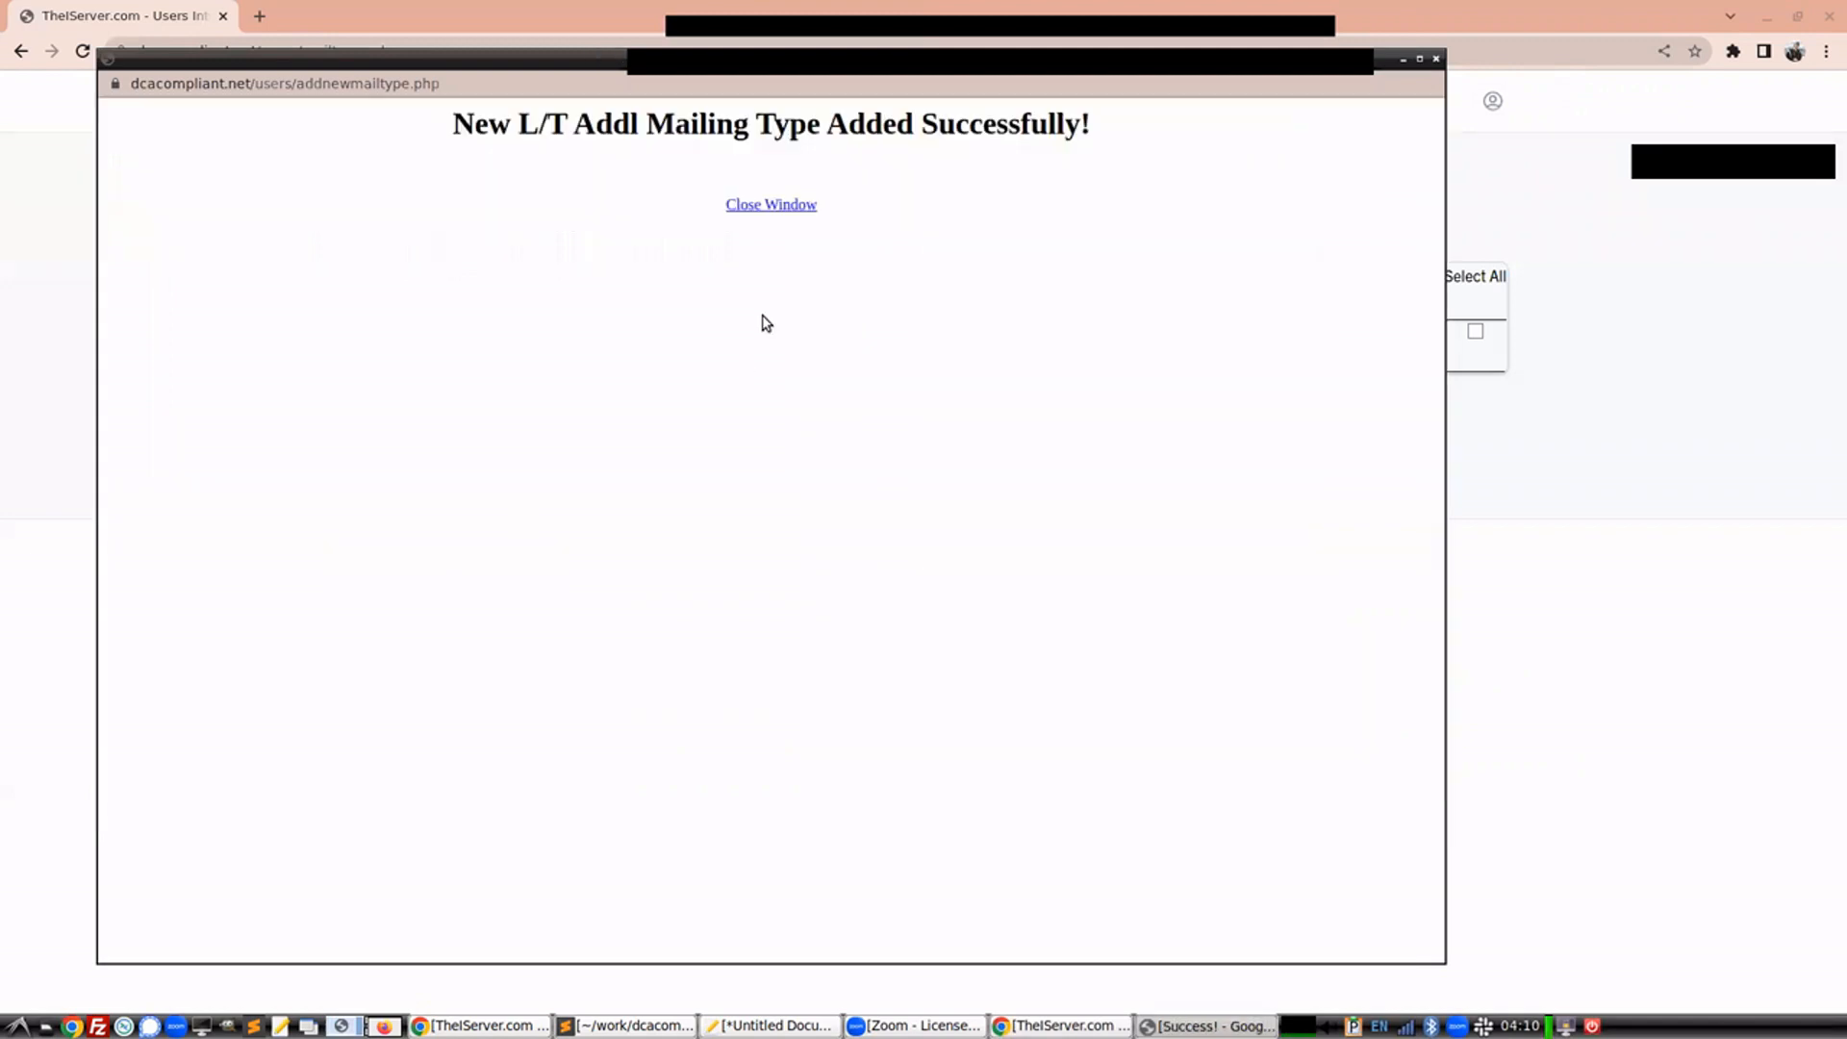
pyautogui.click(799, 206)
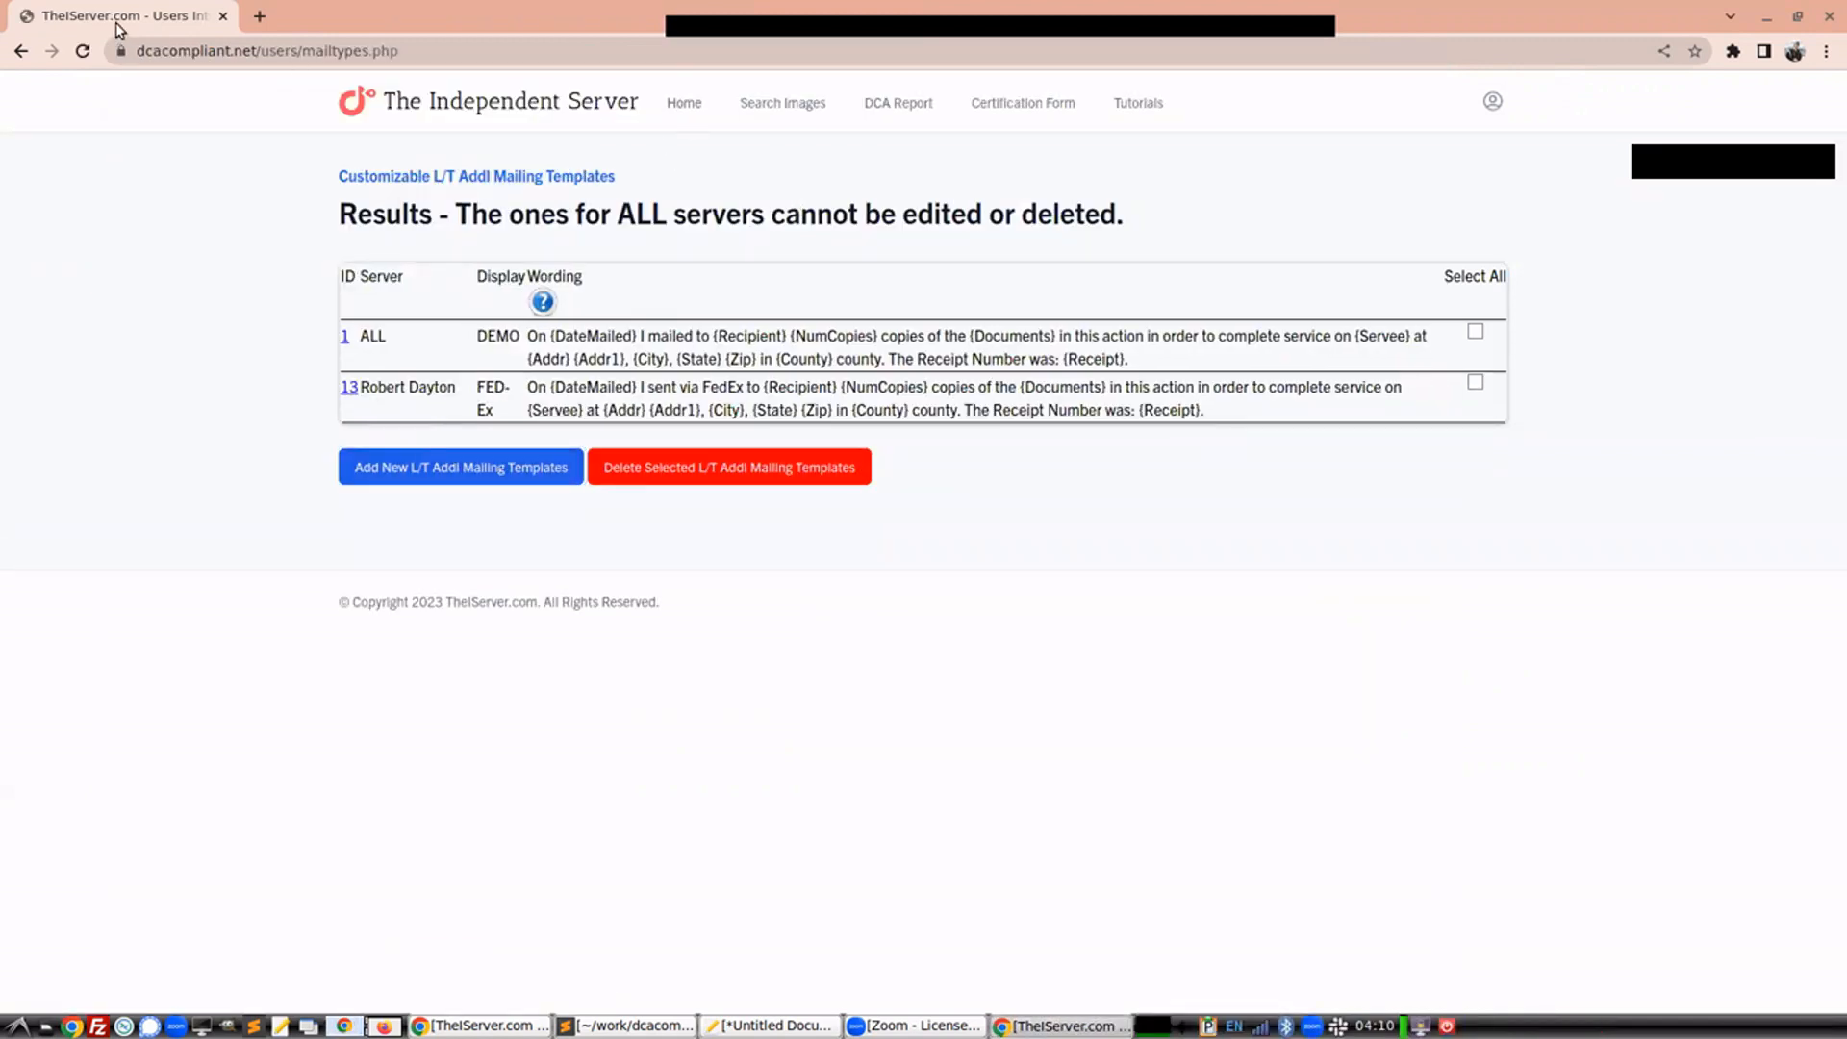
# Go back to the Search Images results page, resubmitting the search
pyautogui.click(21, 52)
pyautogui.click(22, 52)
pyautogui.click(21, 52)
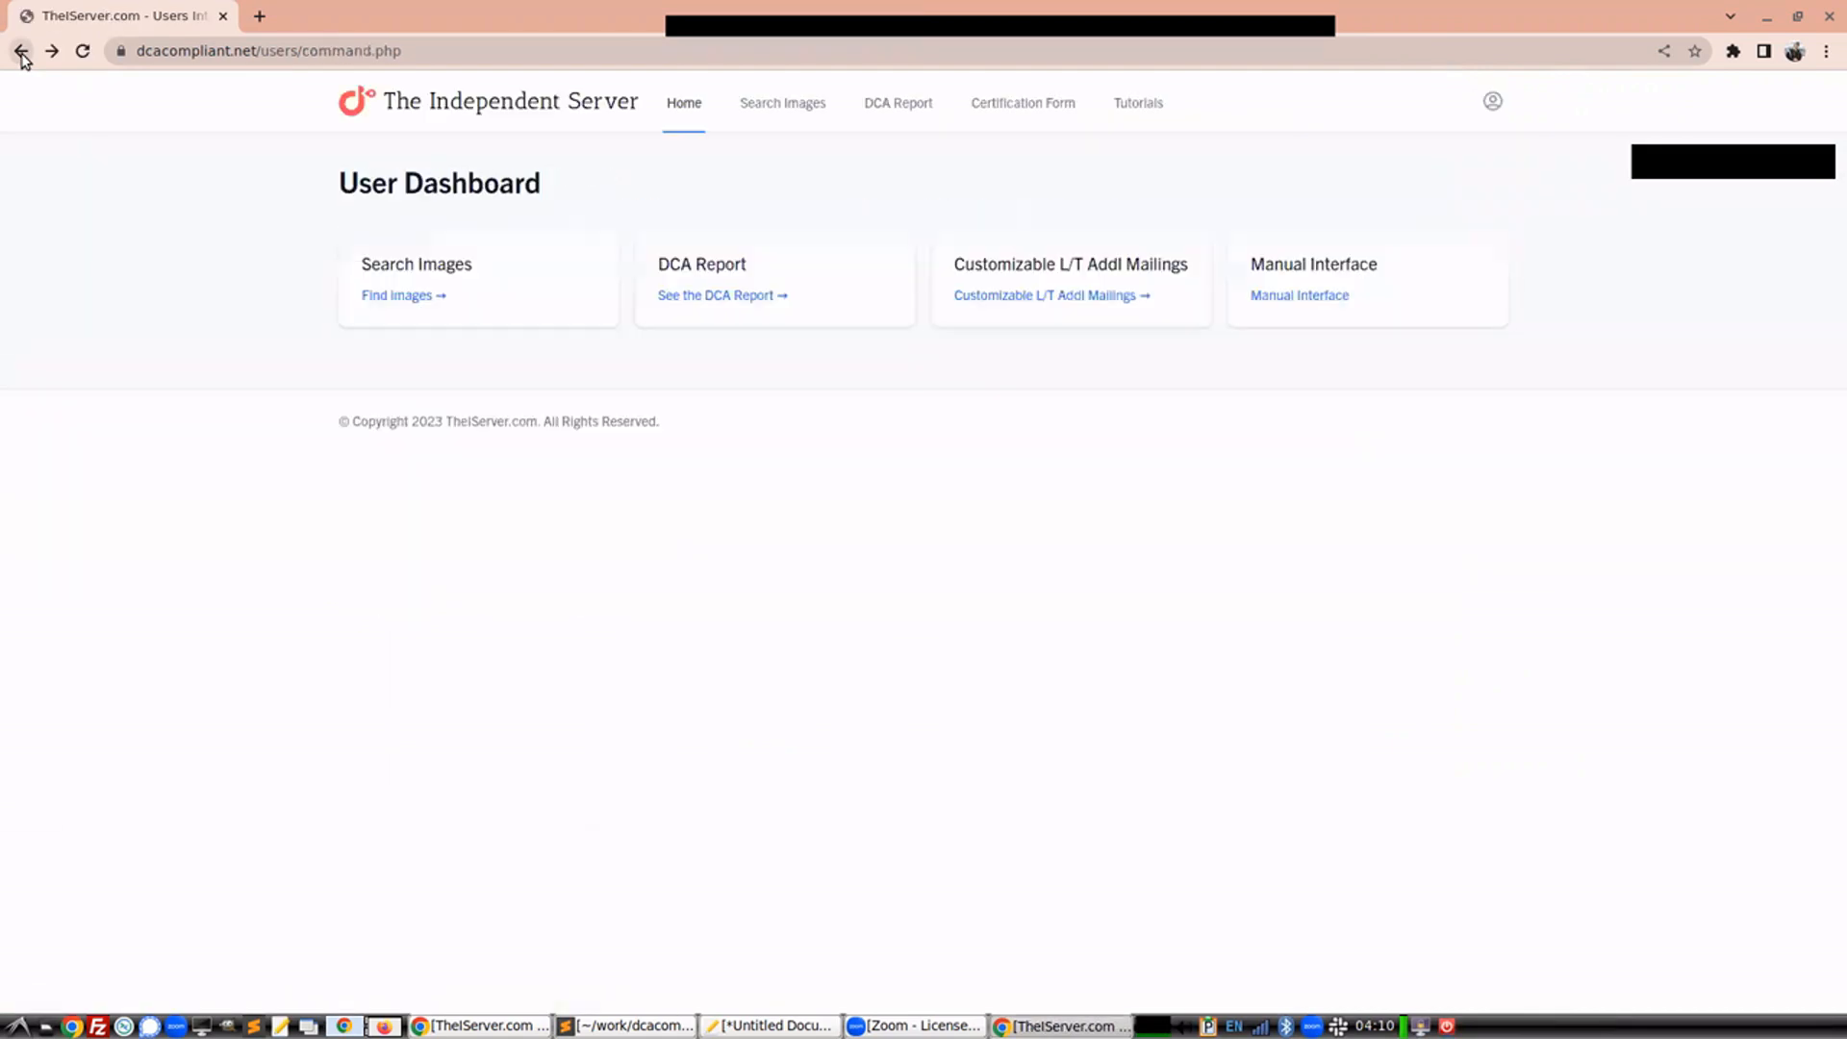
pyautogui.click(21, 52)
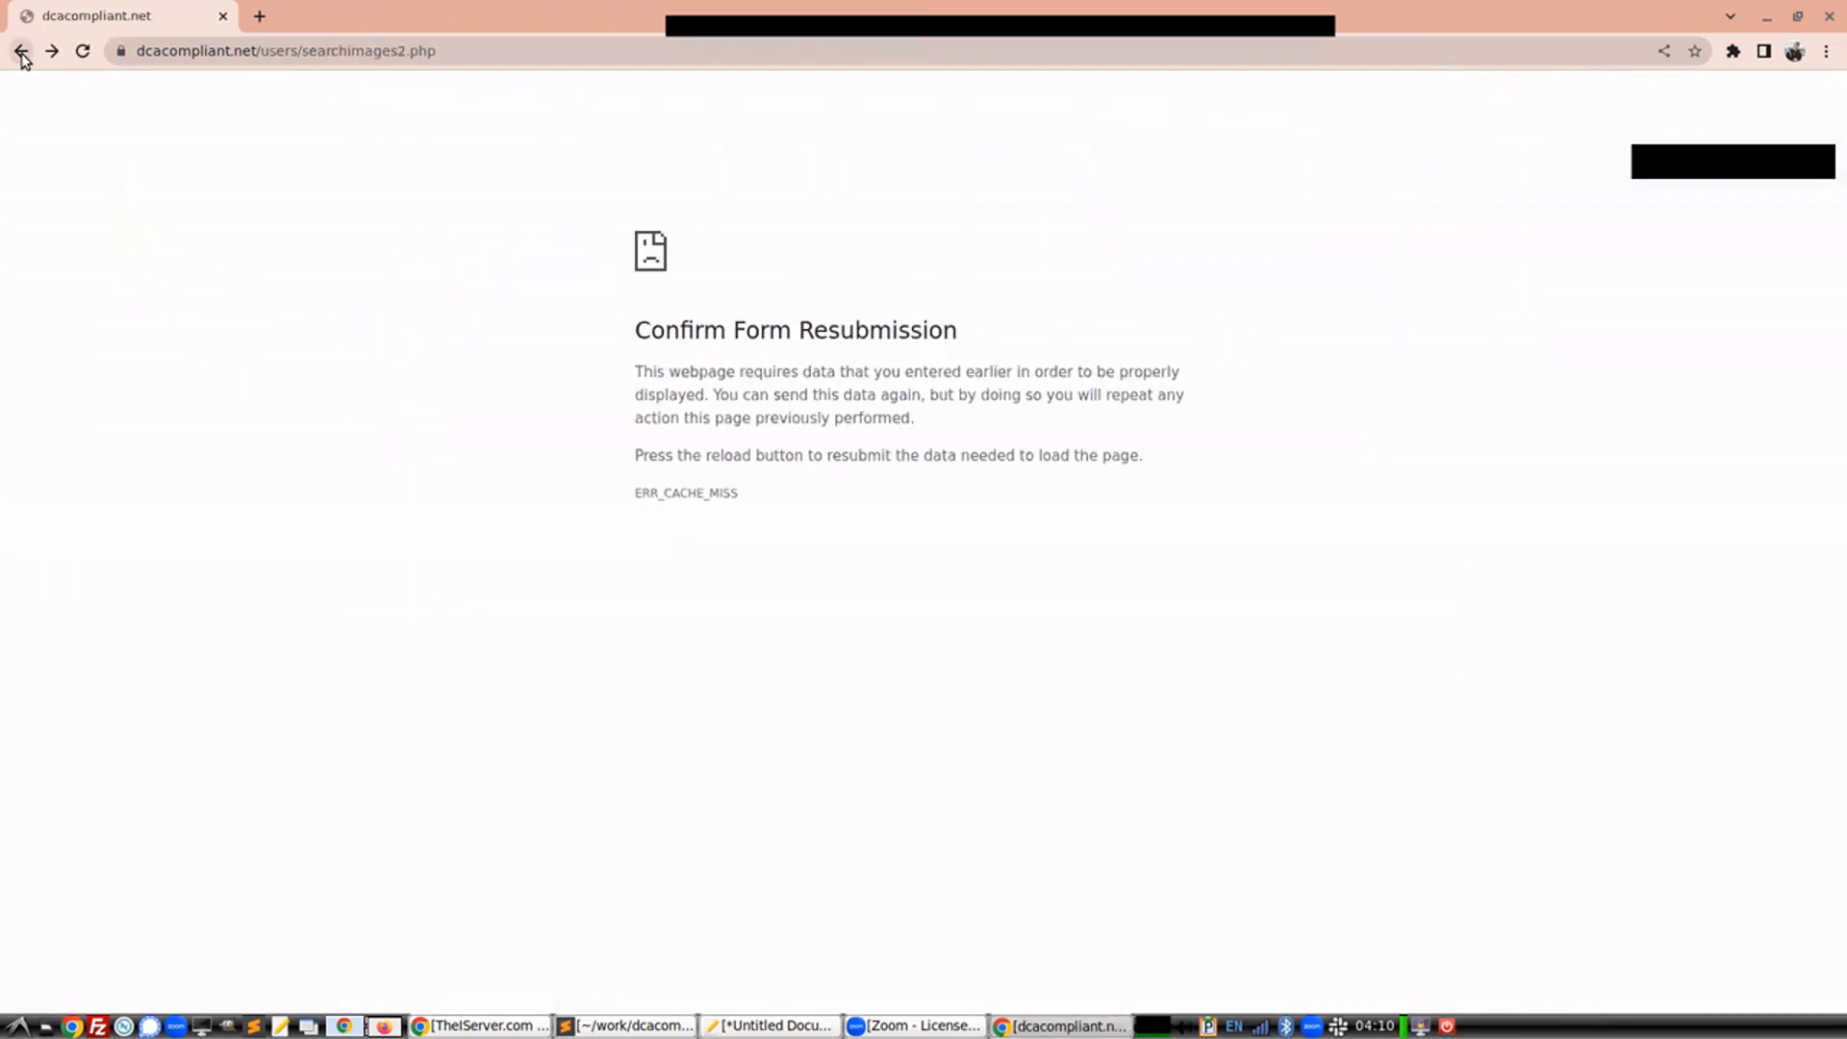
pyautogui.click(82, 51)
pyautogui.click(1079, 216)
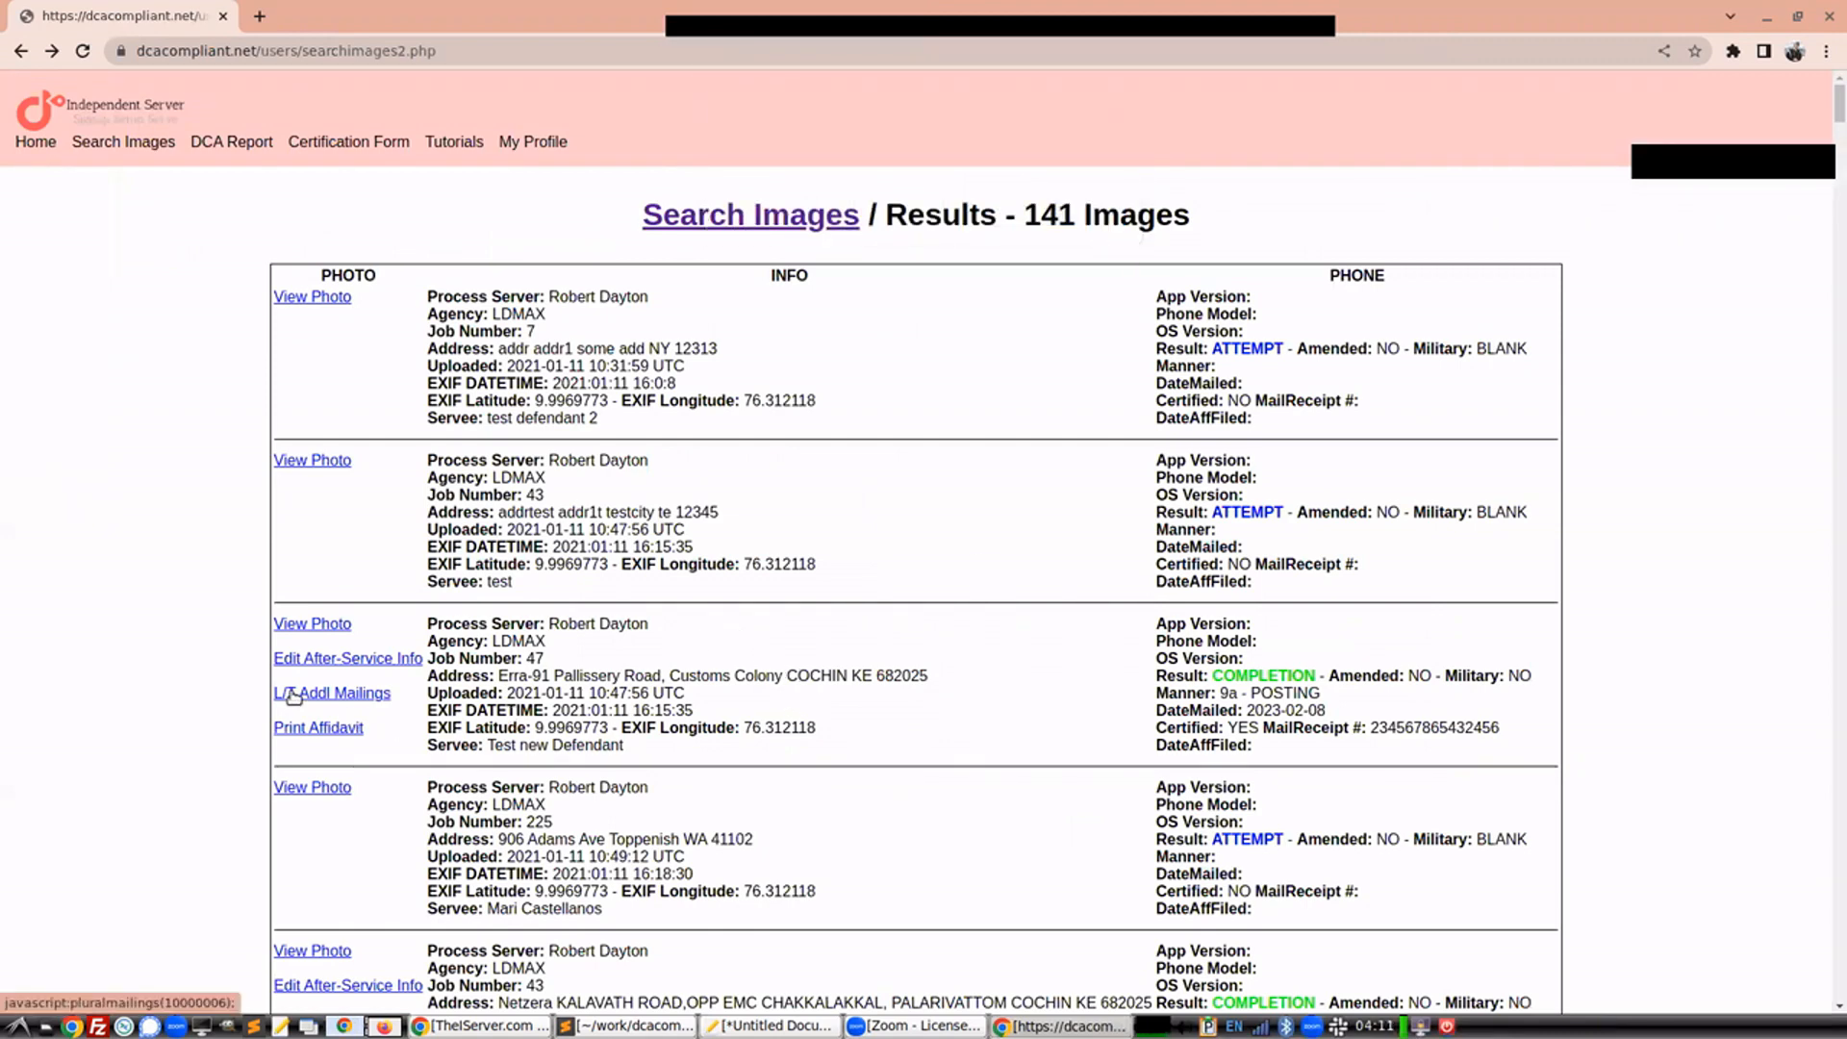
# Open the L/T Addl Mailings window for the job 43 completion record and view the mailing template choices
pyautogui.scroll(-2, 293, 695)
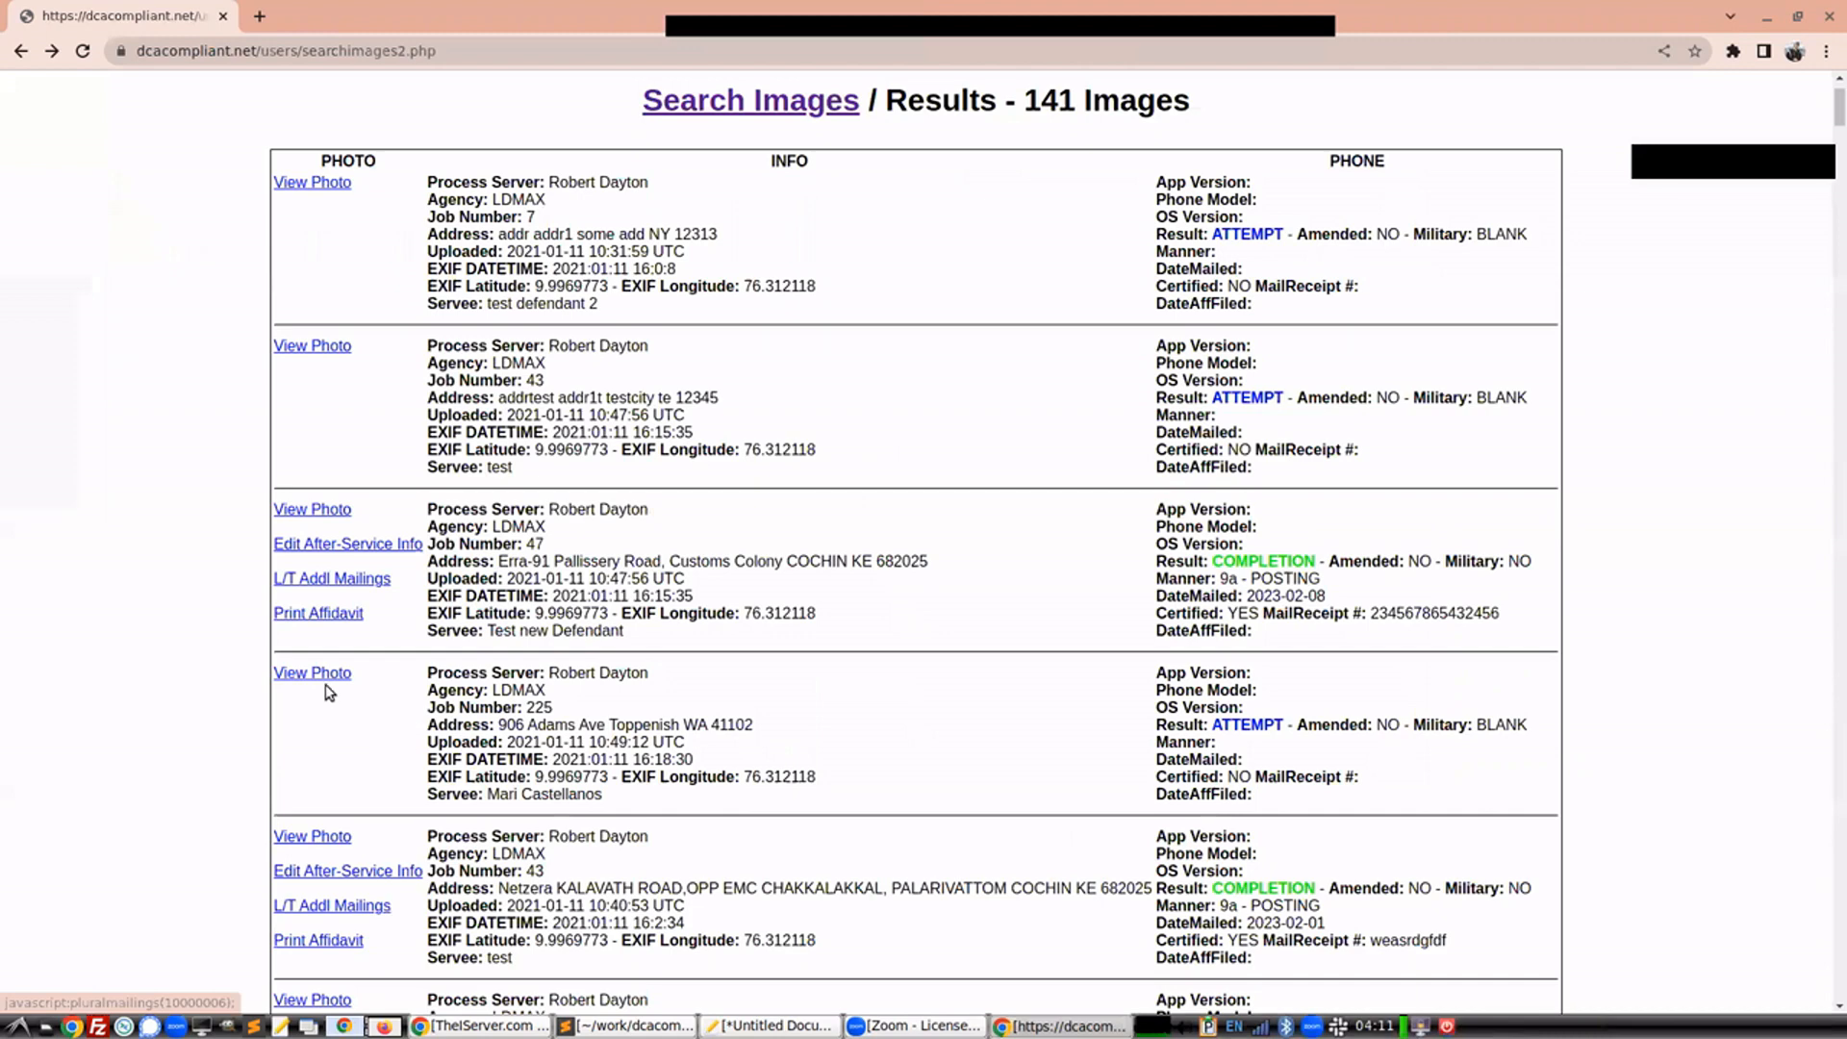
pyautogui.scroll(-4, 334, 684)
pyautogui.click(334, 676)
pyautogui.scroll(-3, 399, 664)
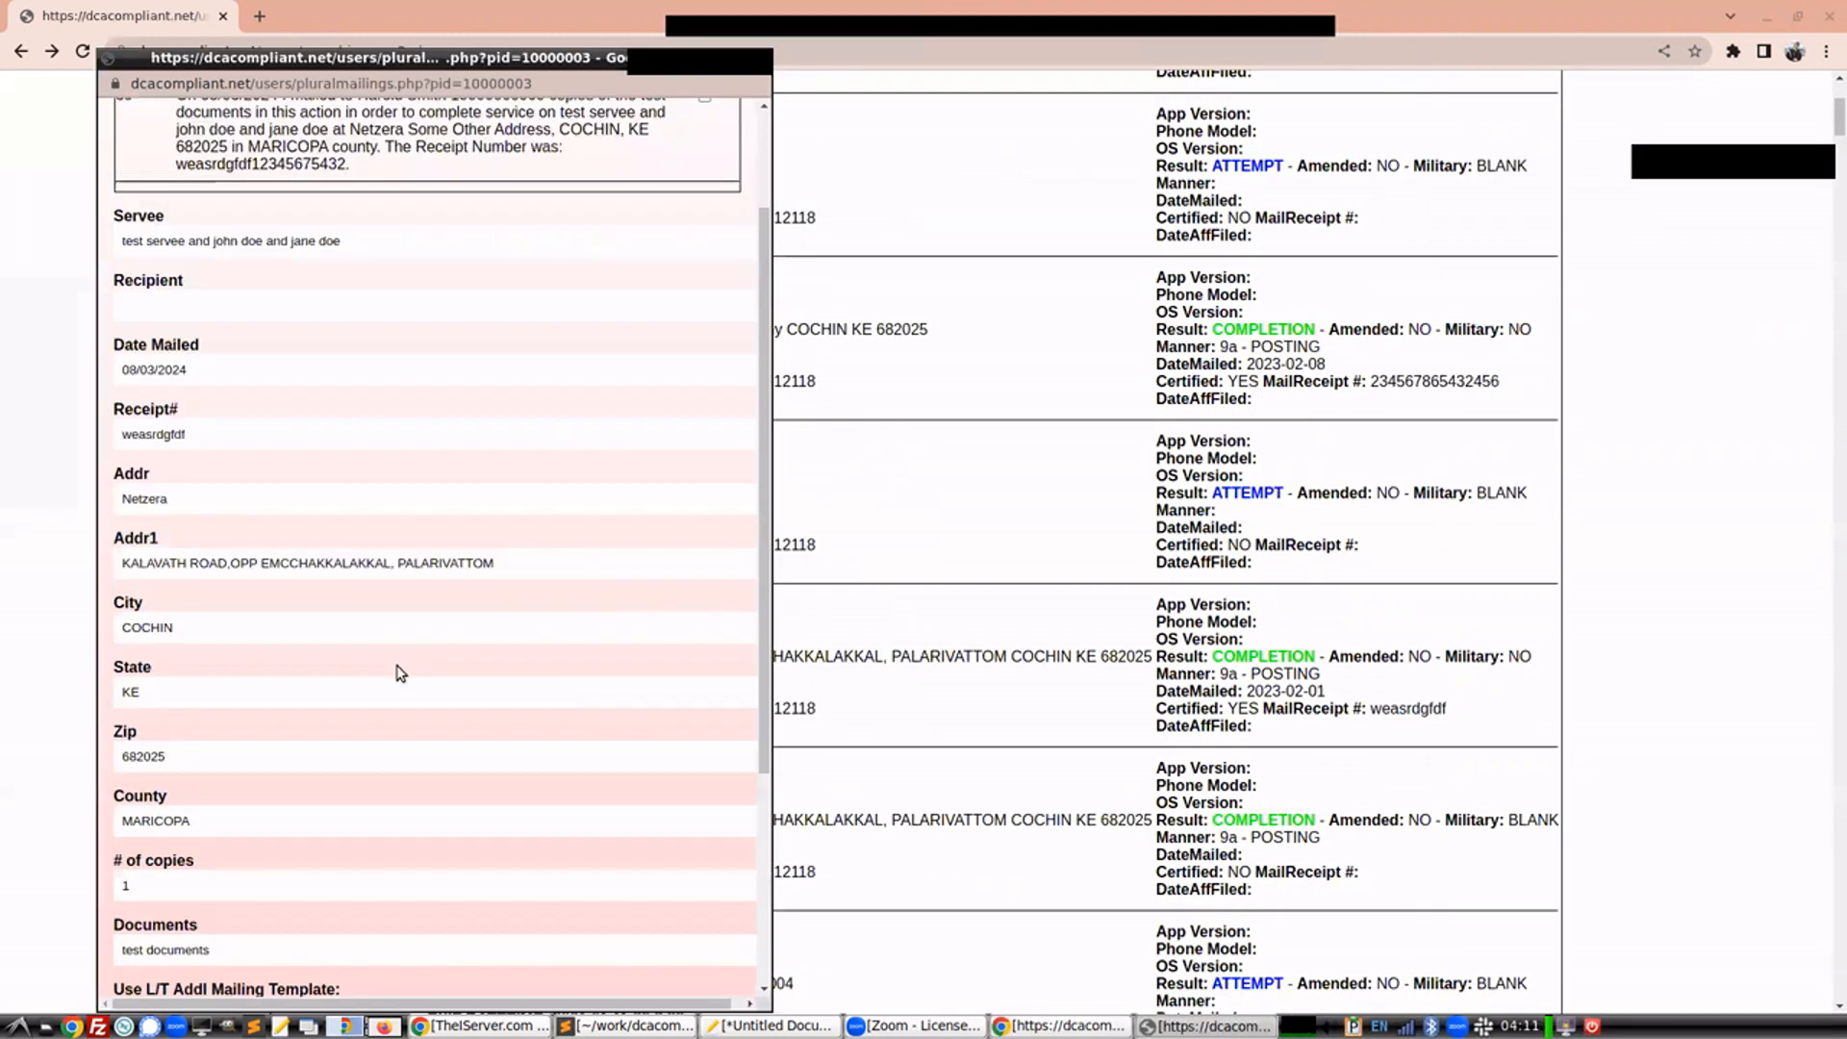
pyautogui.scroll(-5, 358, 700)
pyautogui.click(336, 712)
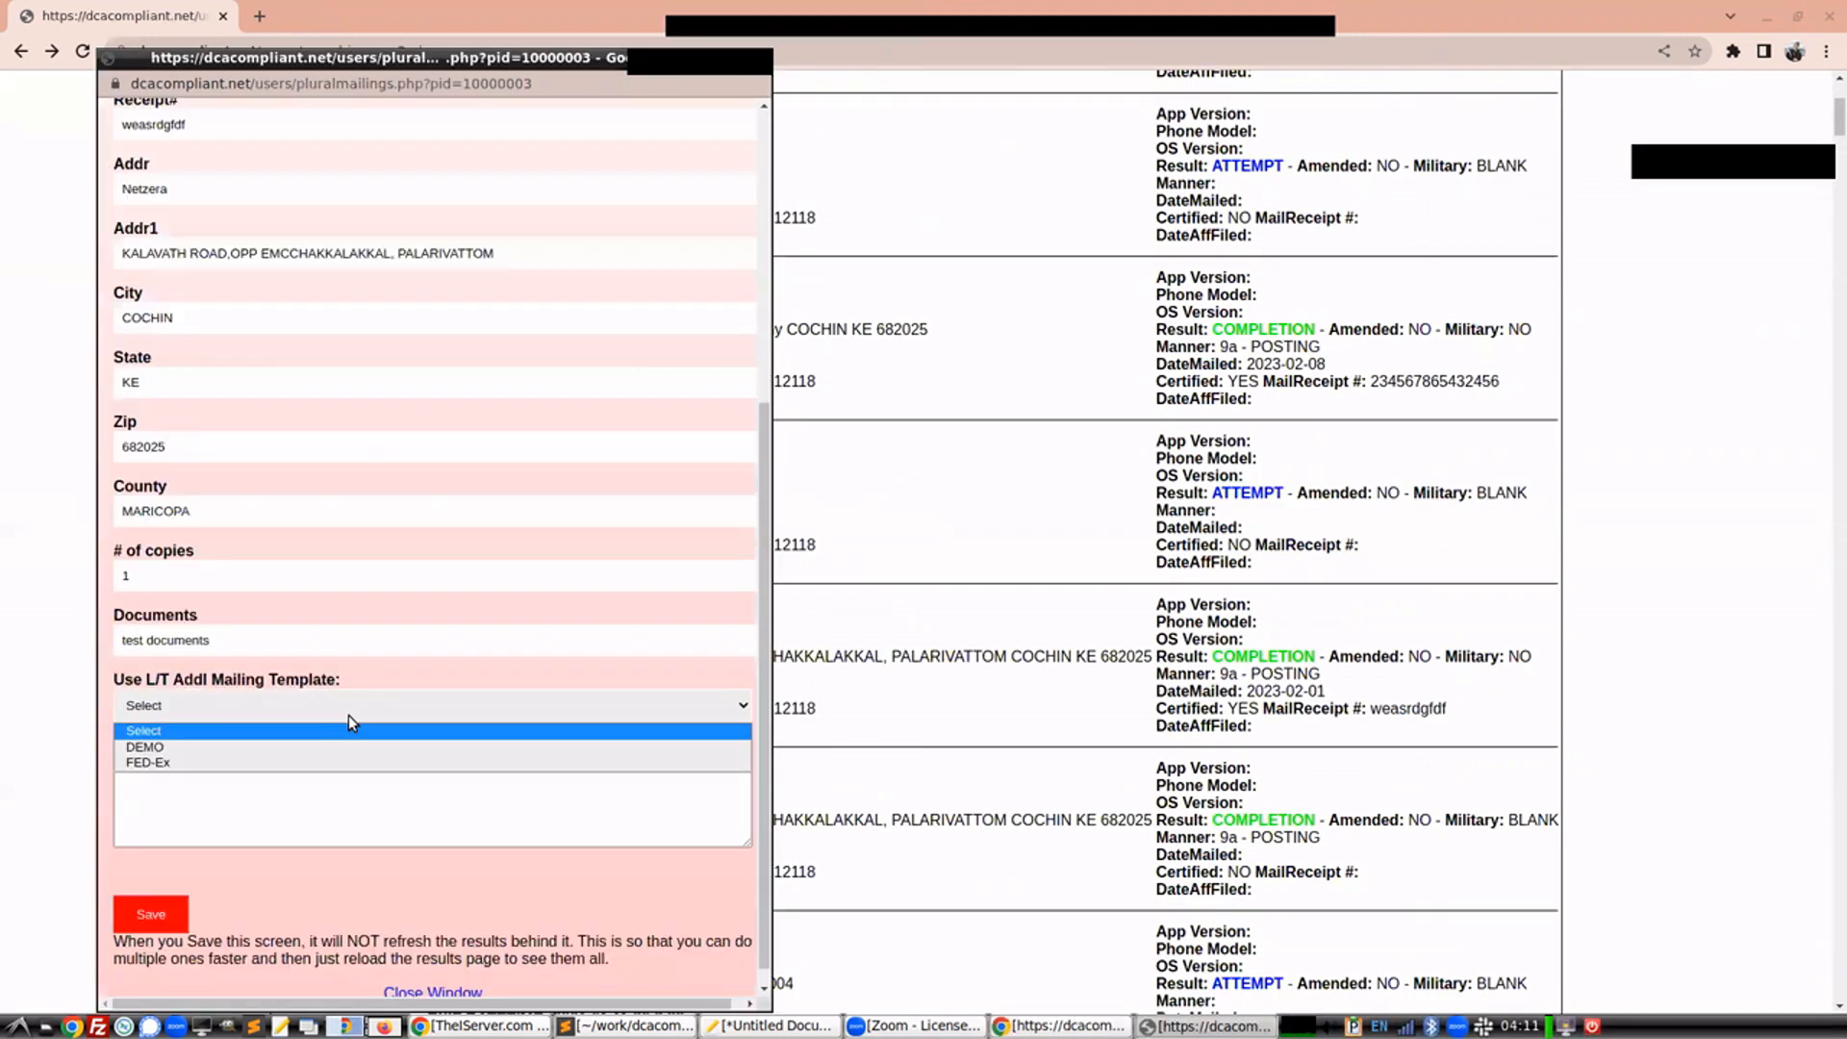
pyautogui.scroll(2, 404, 651)
pyautogui.scroll(-3, 263, 656)
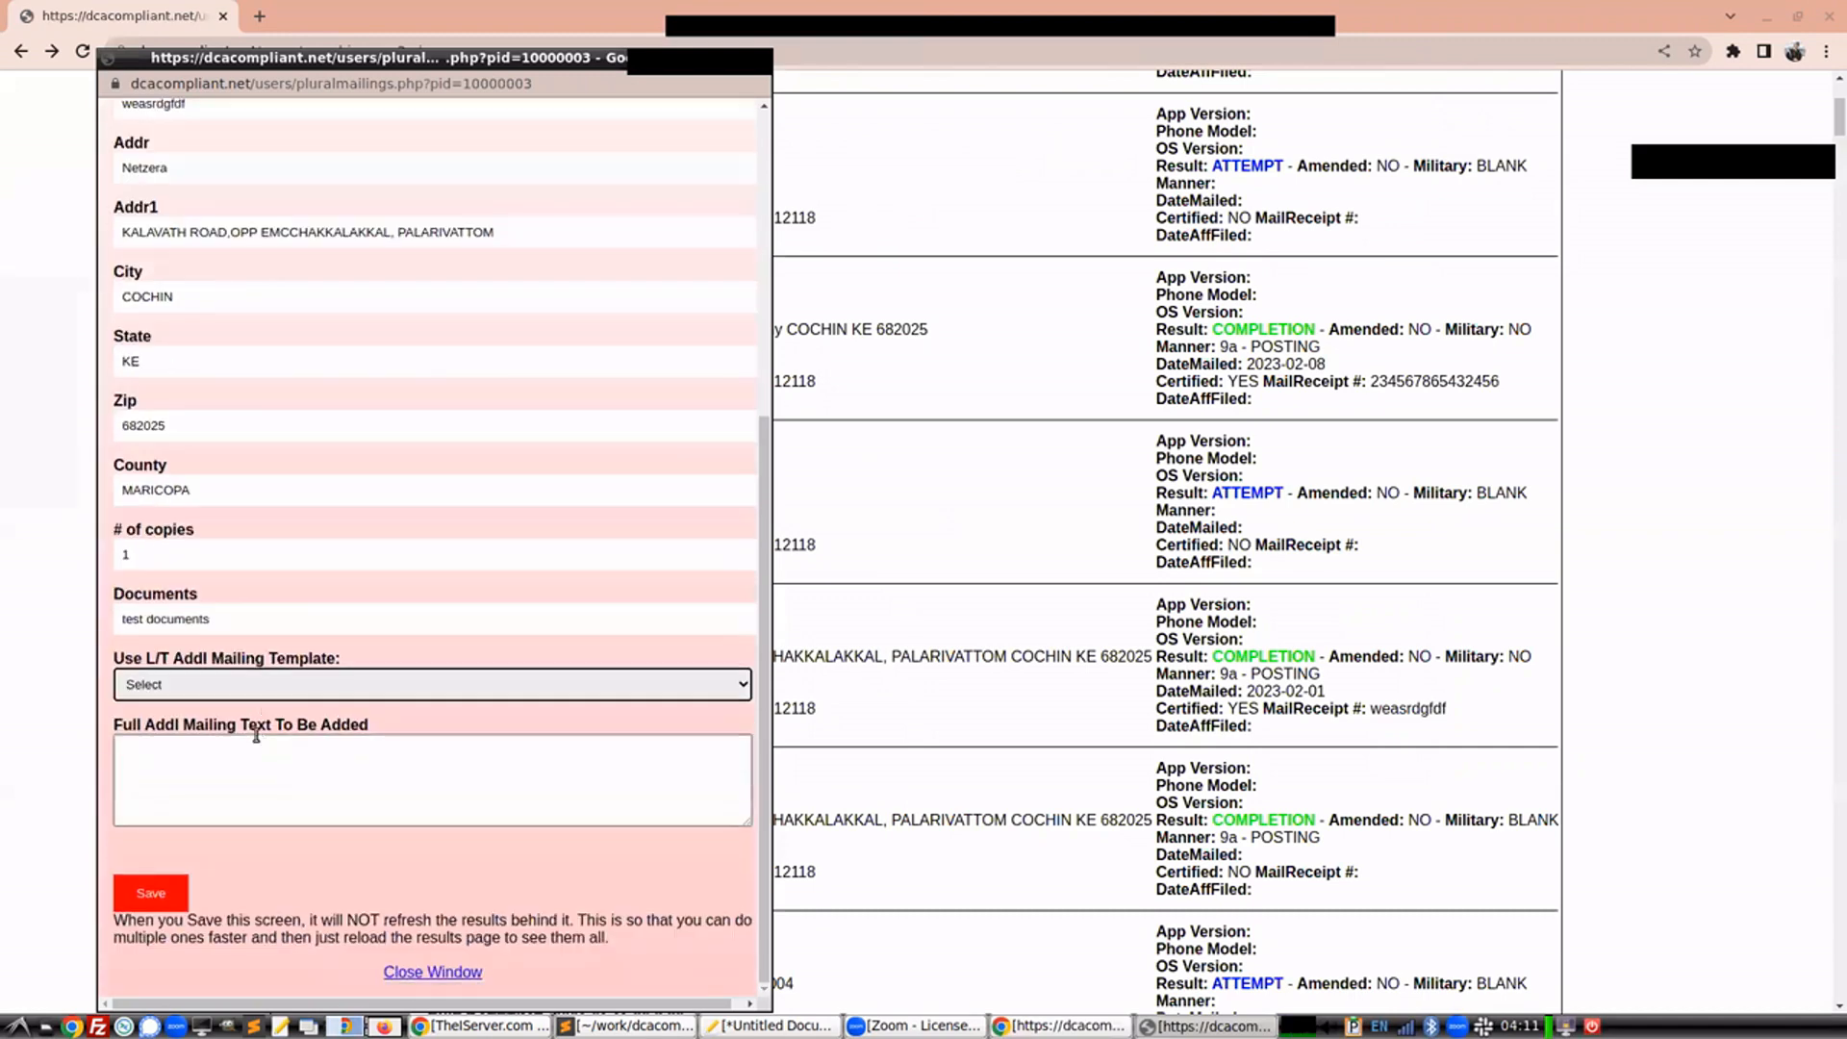
# Set the new mailing's date mailed to 08/21/2024
pyautogui.scroll(3, 238, 673)
pyautogui.click(234, 155)
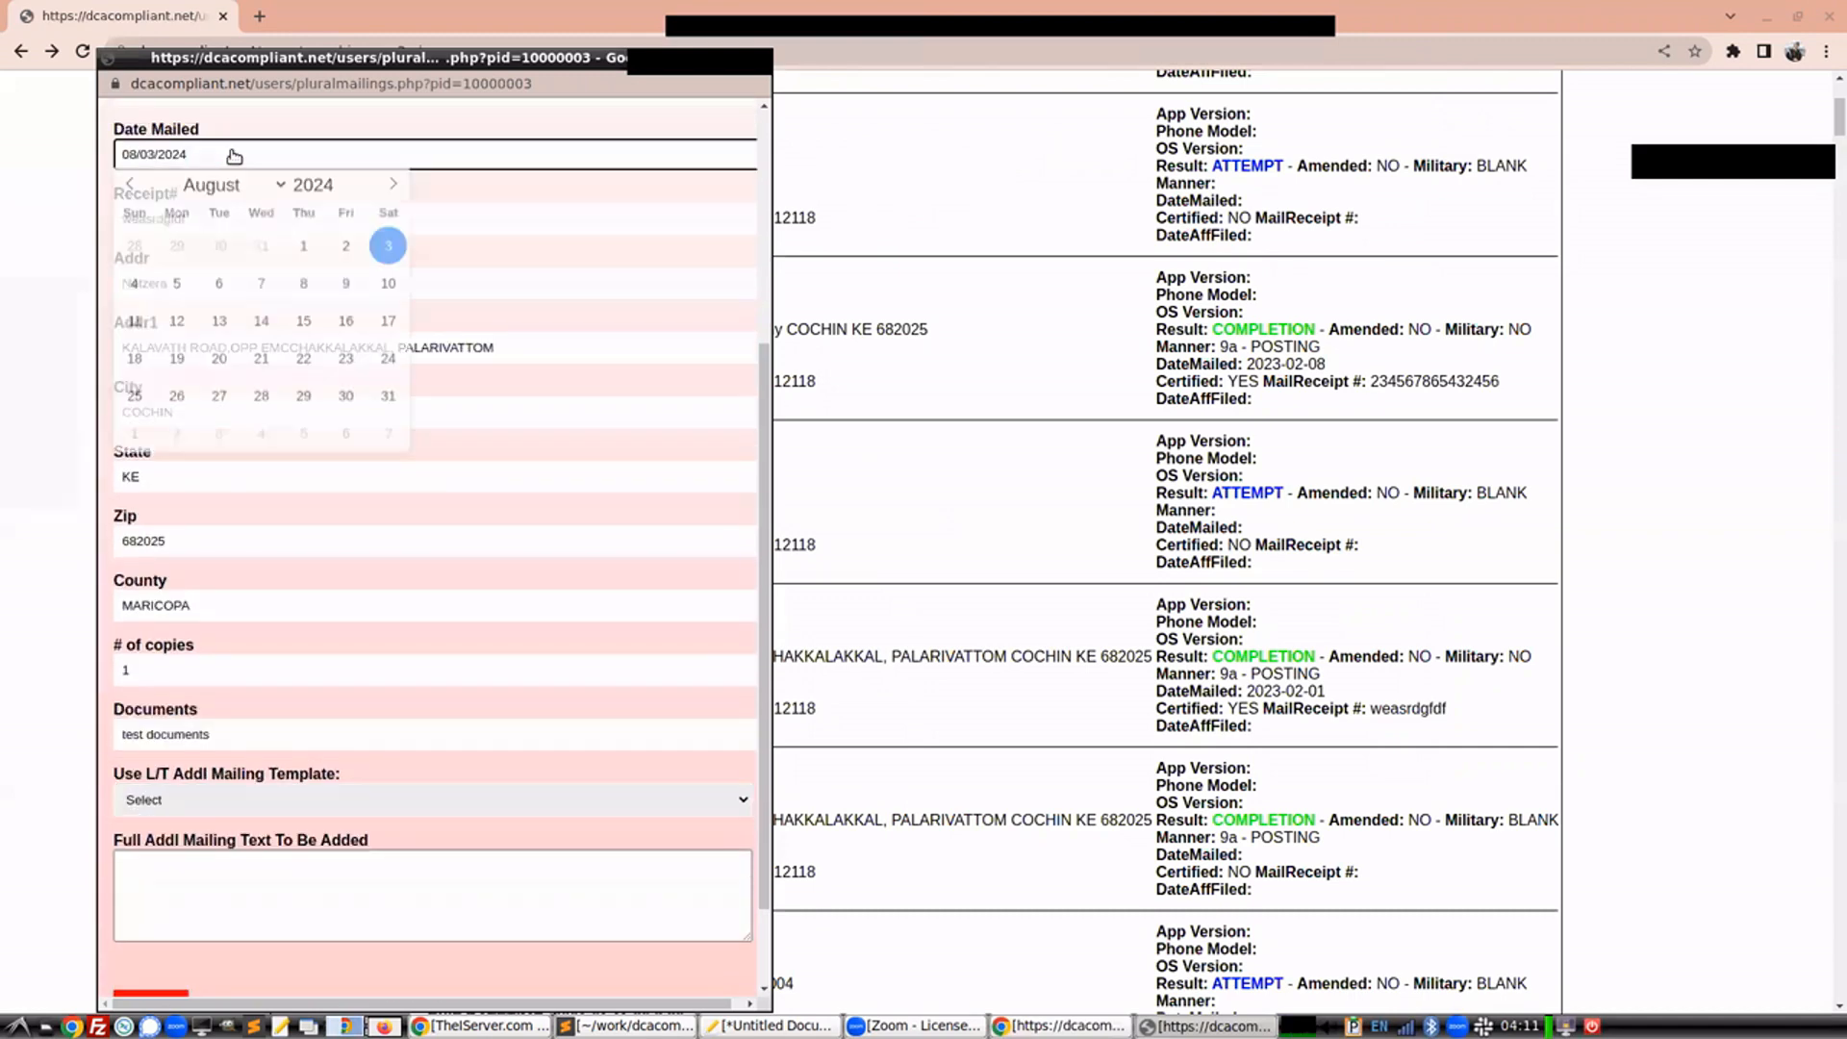
pyautogui.click(261, 362)
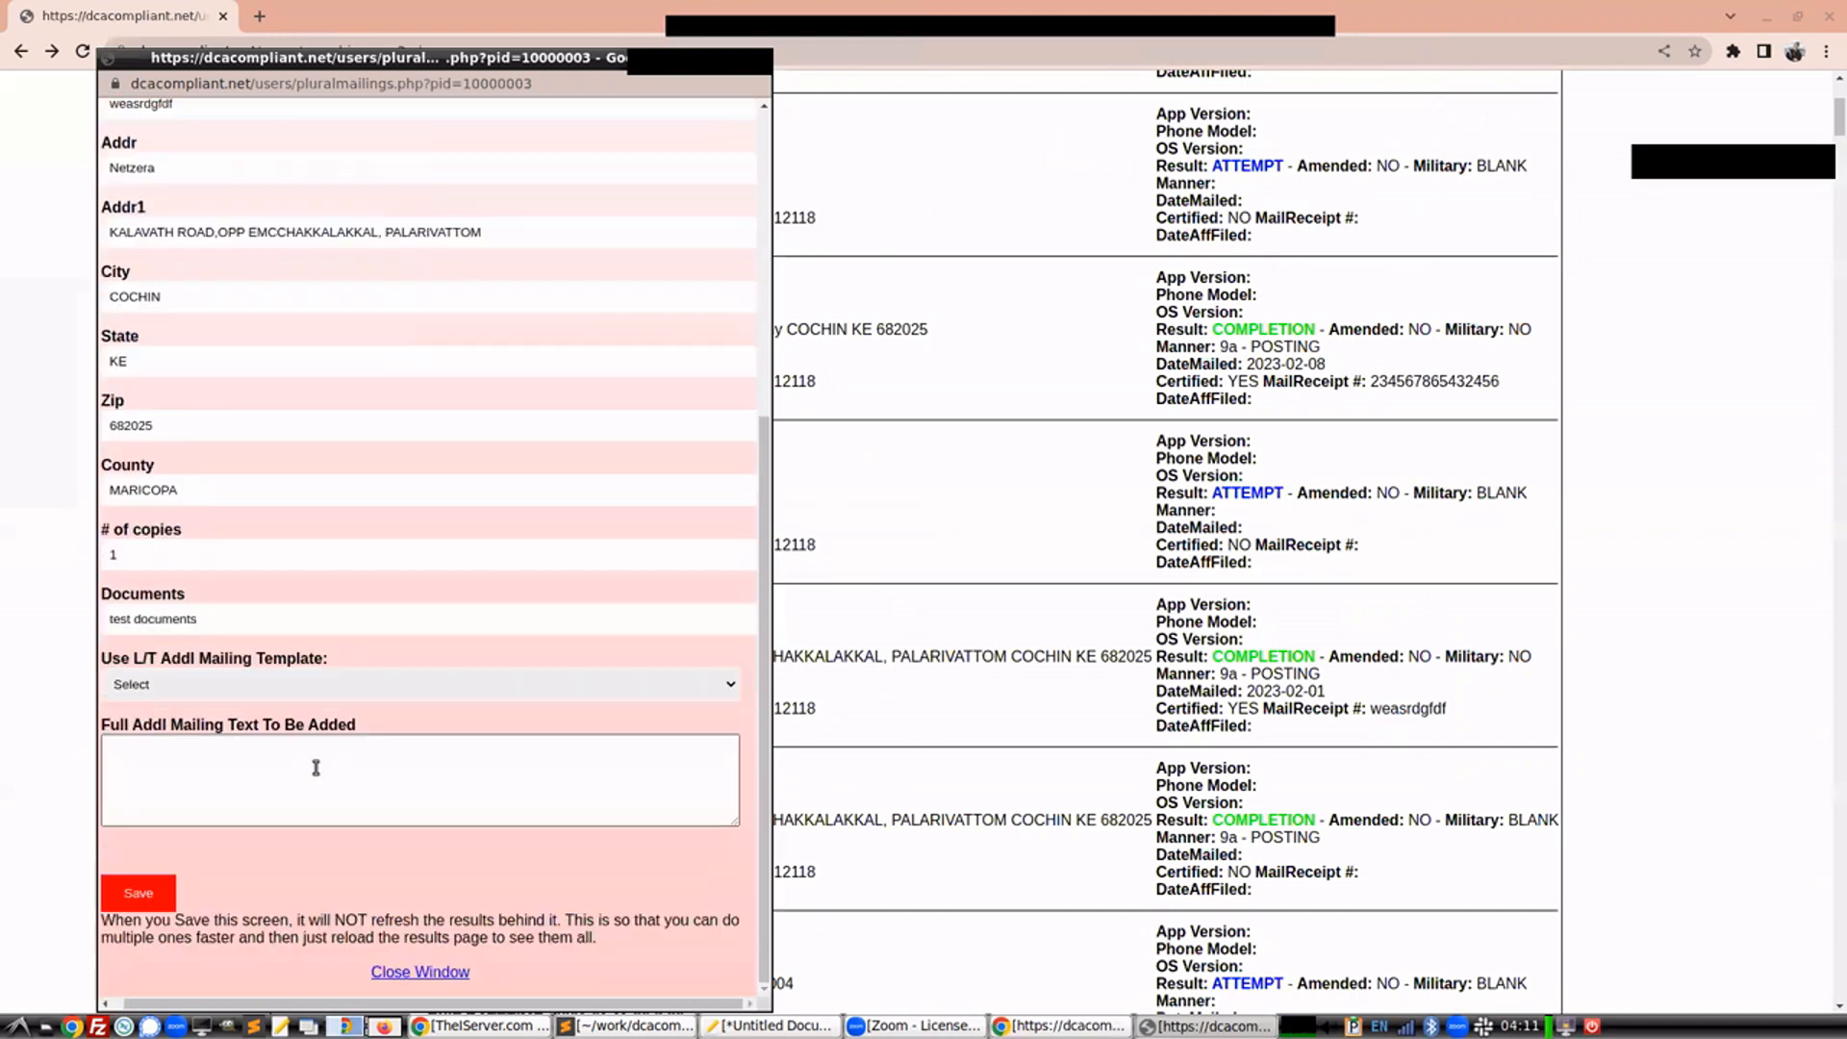
# Apply the FED-Ex template to fill in the additional mailing text
pyautogui.click(220, 684)
pyautogui.click(208, 742)
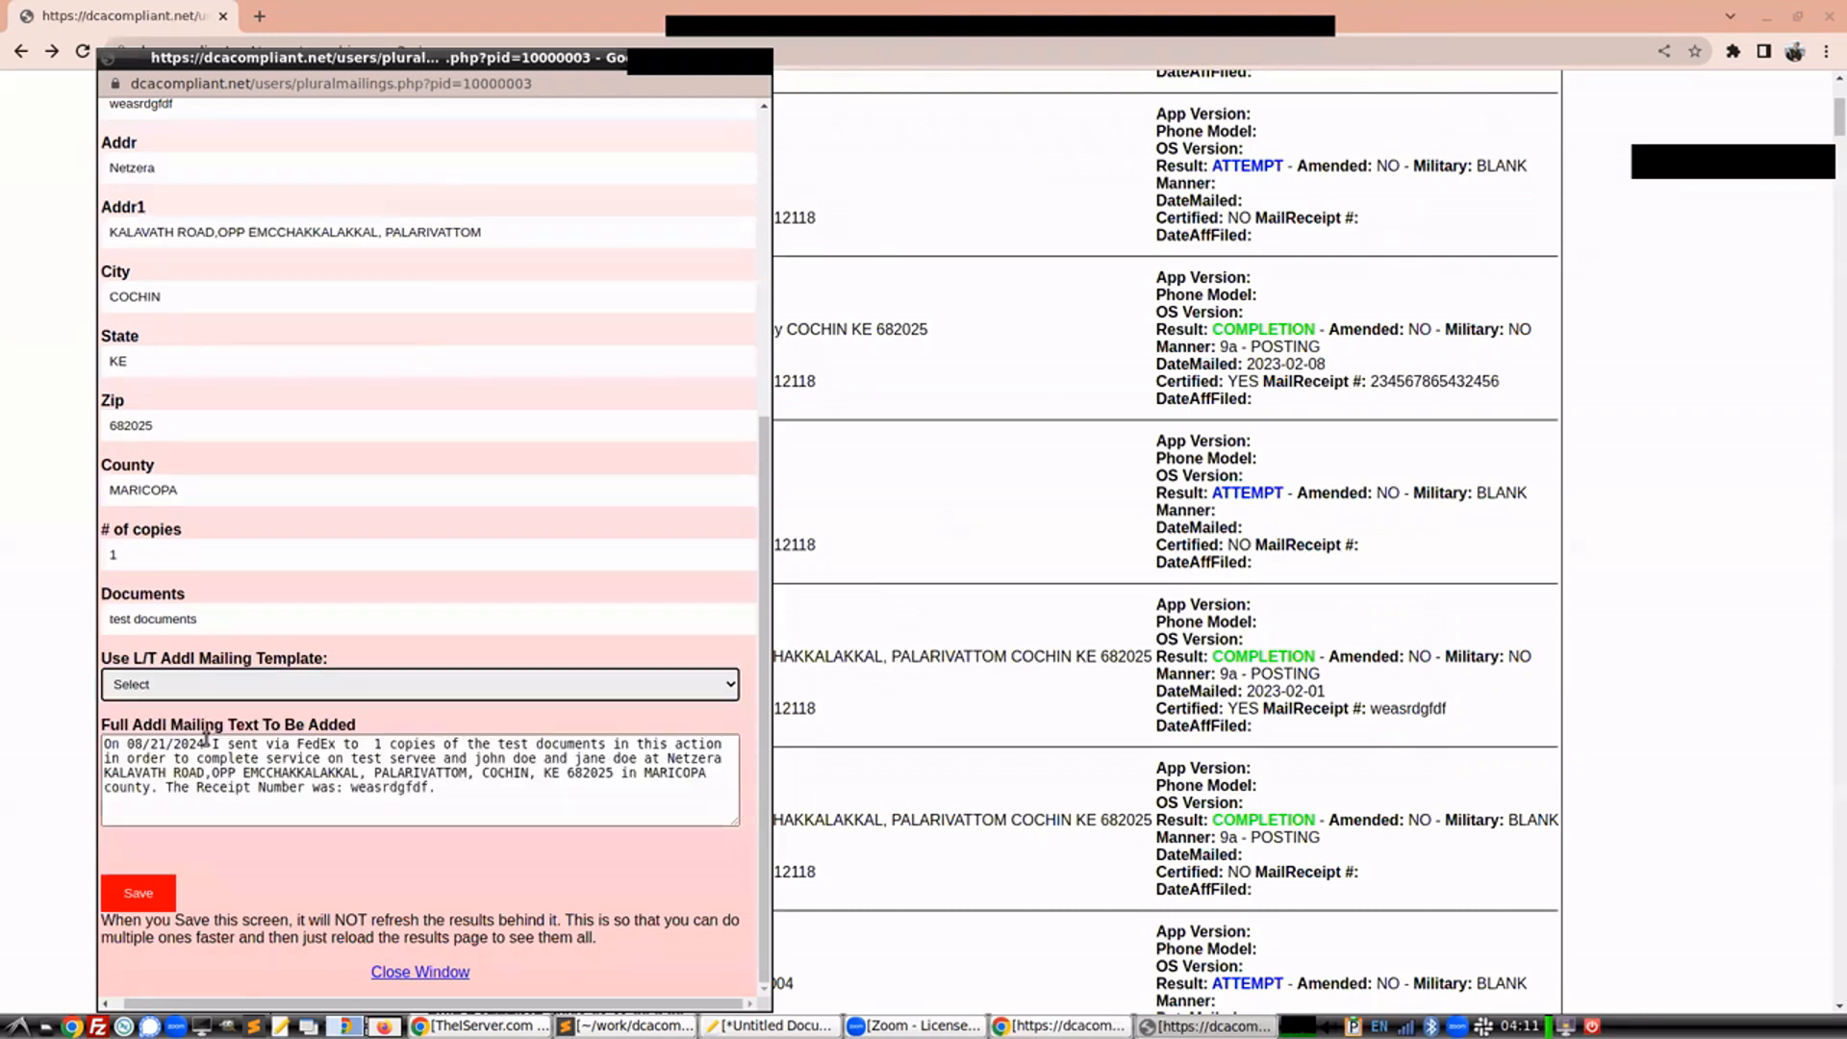
pyautogui.click(370, 744)
pyautogui.scroll(2, 385, 601)
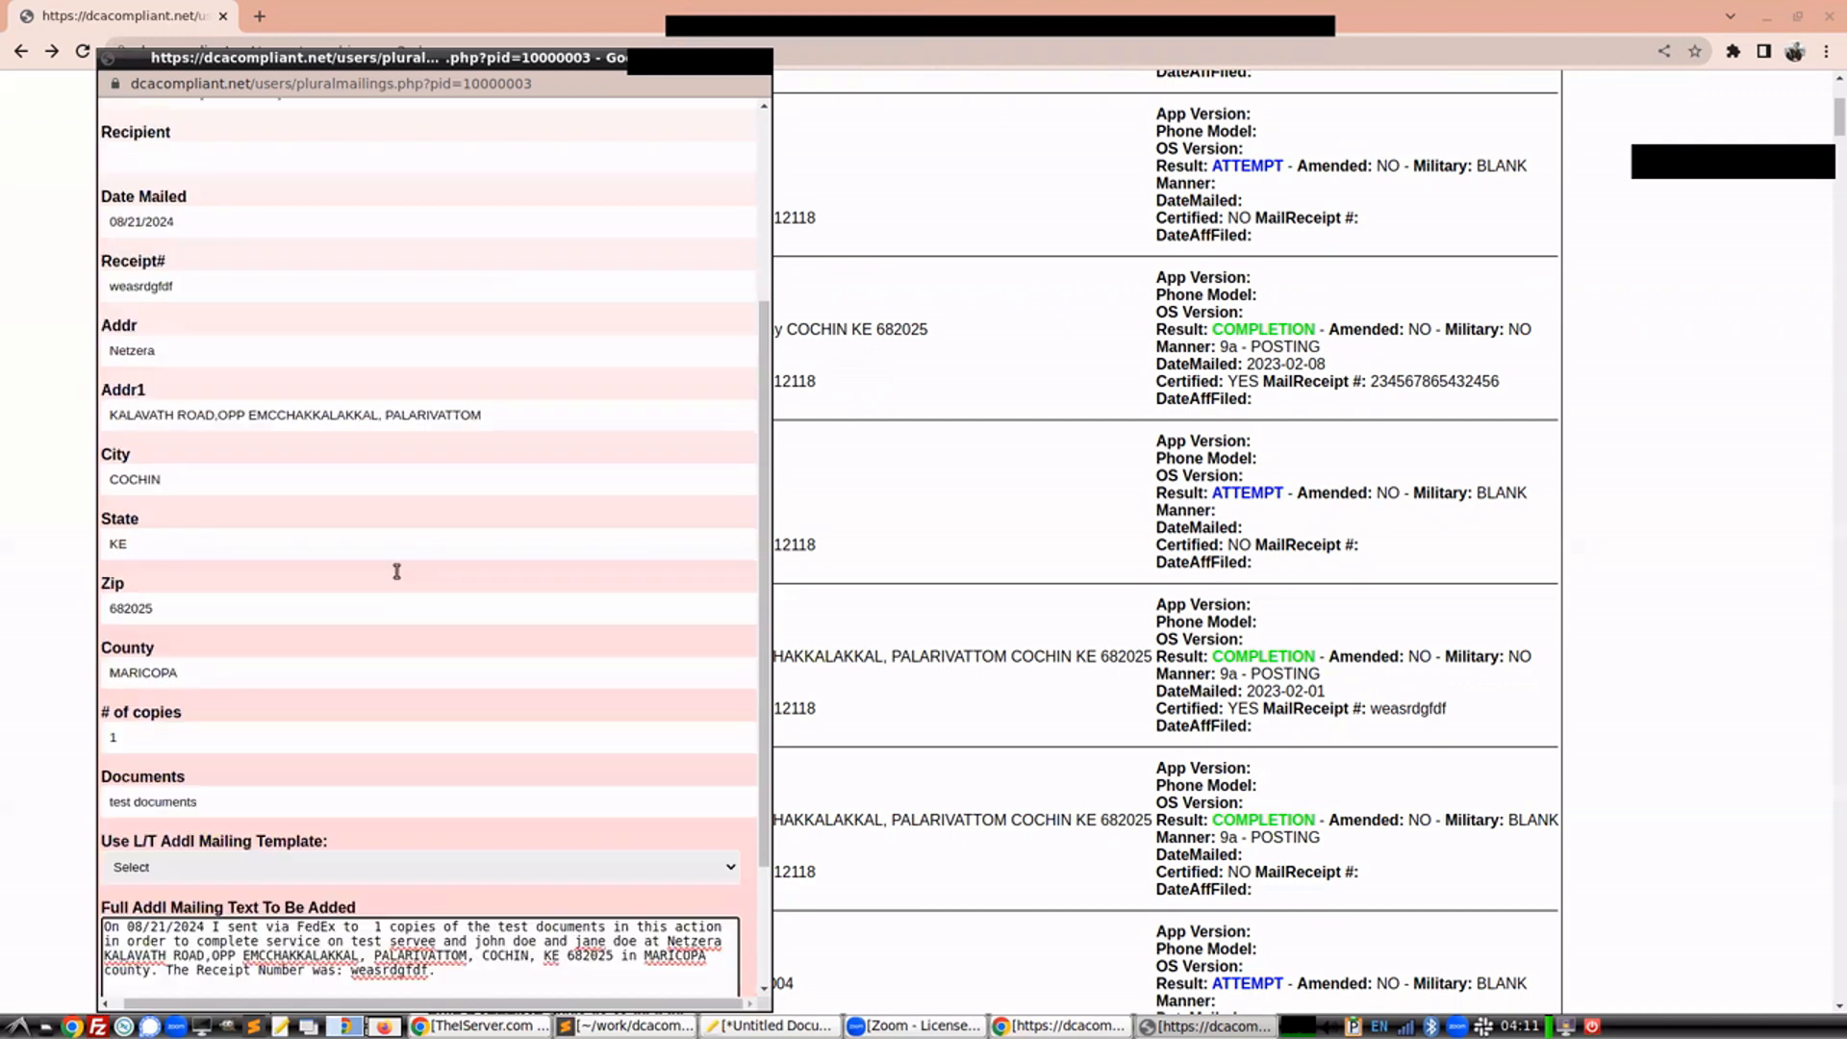
# Insert 'test text' after 'sent via FedEx to' in the mailing text and save the new mailing
pyautogui.click(194, 211)
pyautogui.scroll(-2, 373, 510)
pyautogui.click(367, 740)
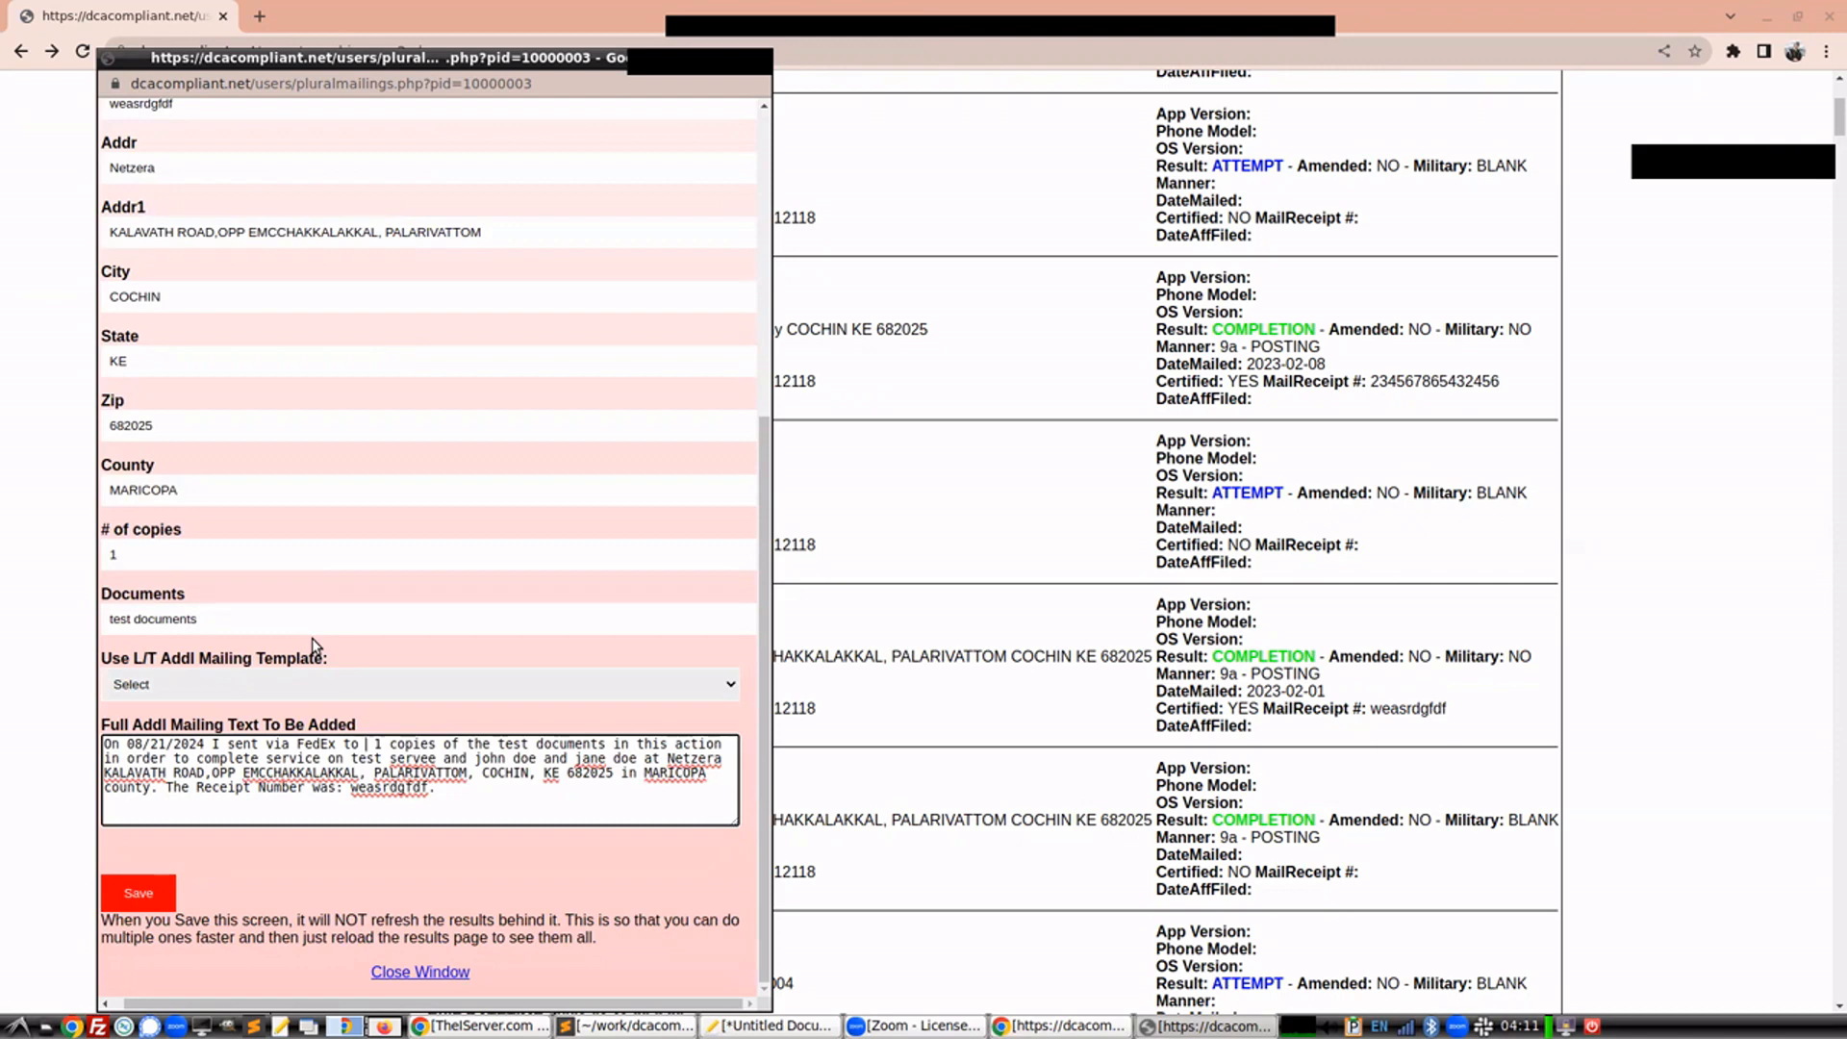
pyautogui.write('test text')
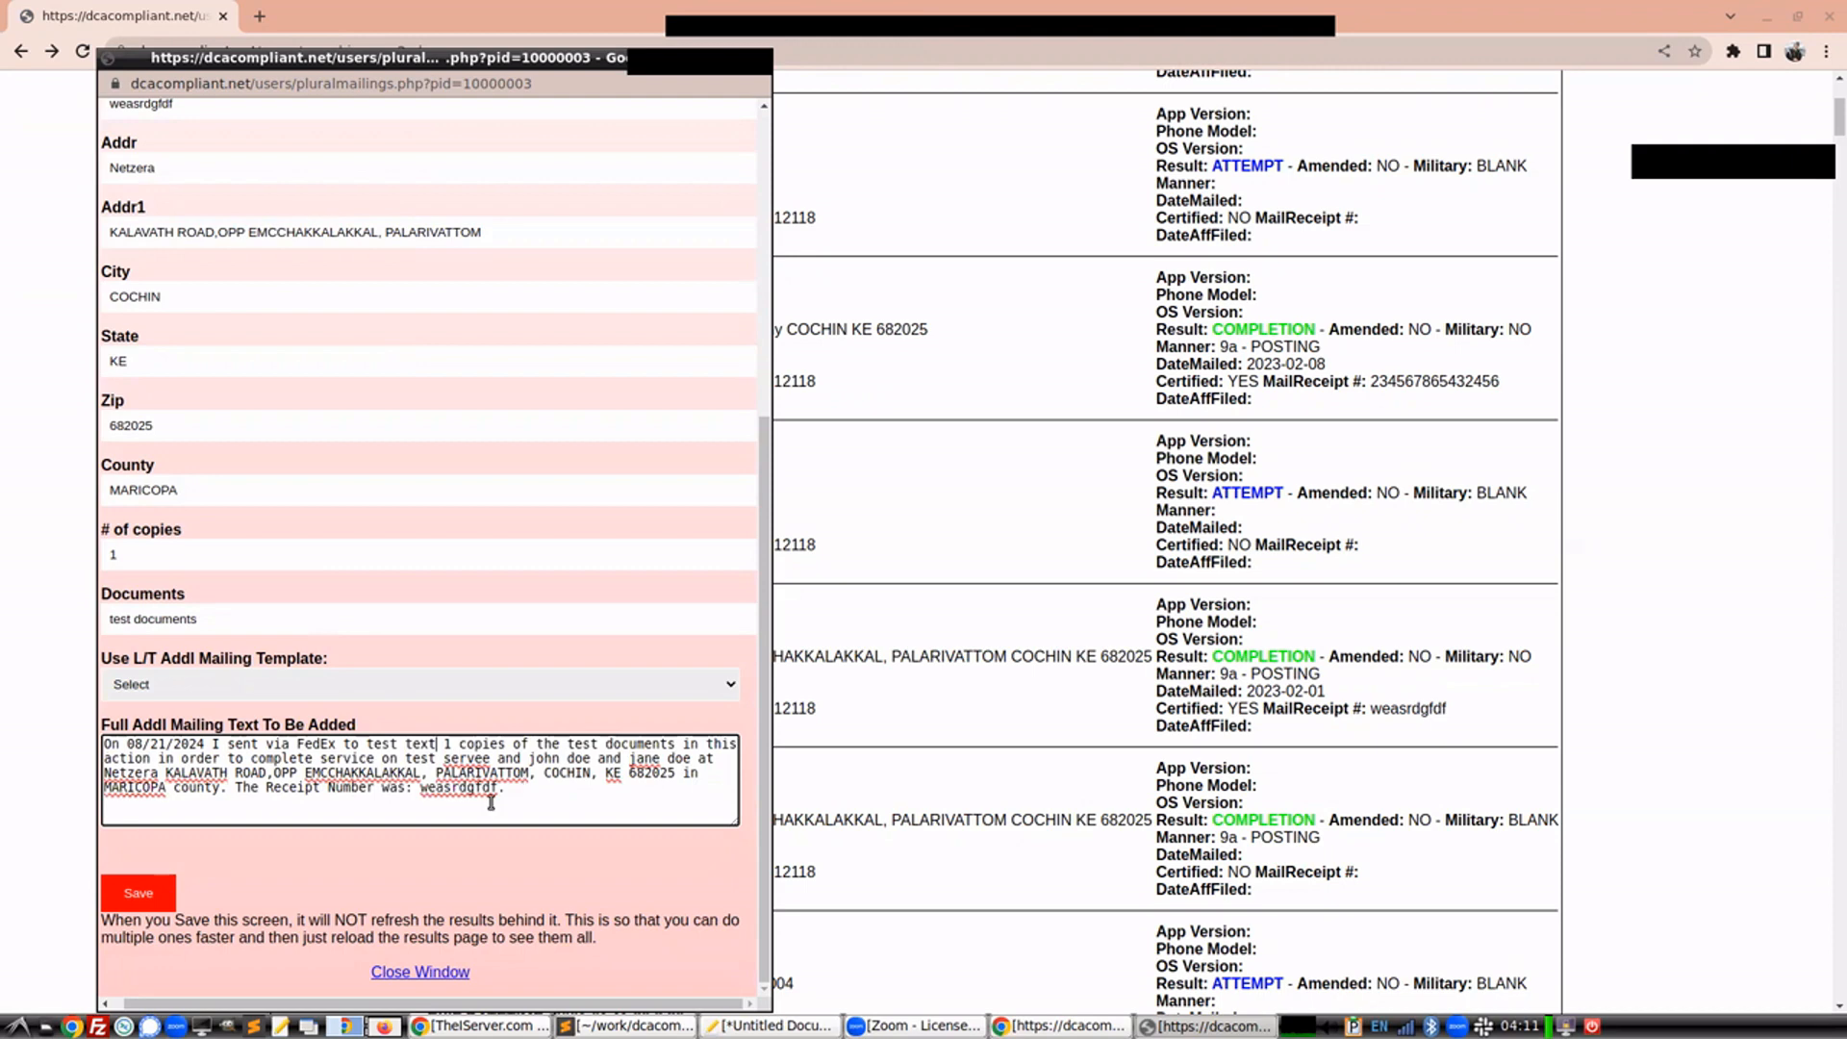
pyautogui.click(152, 890)
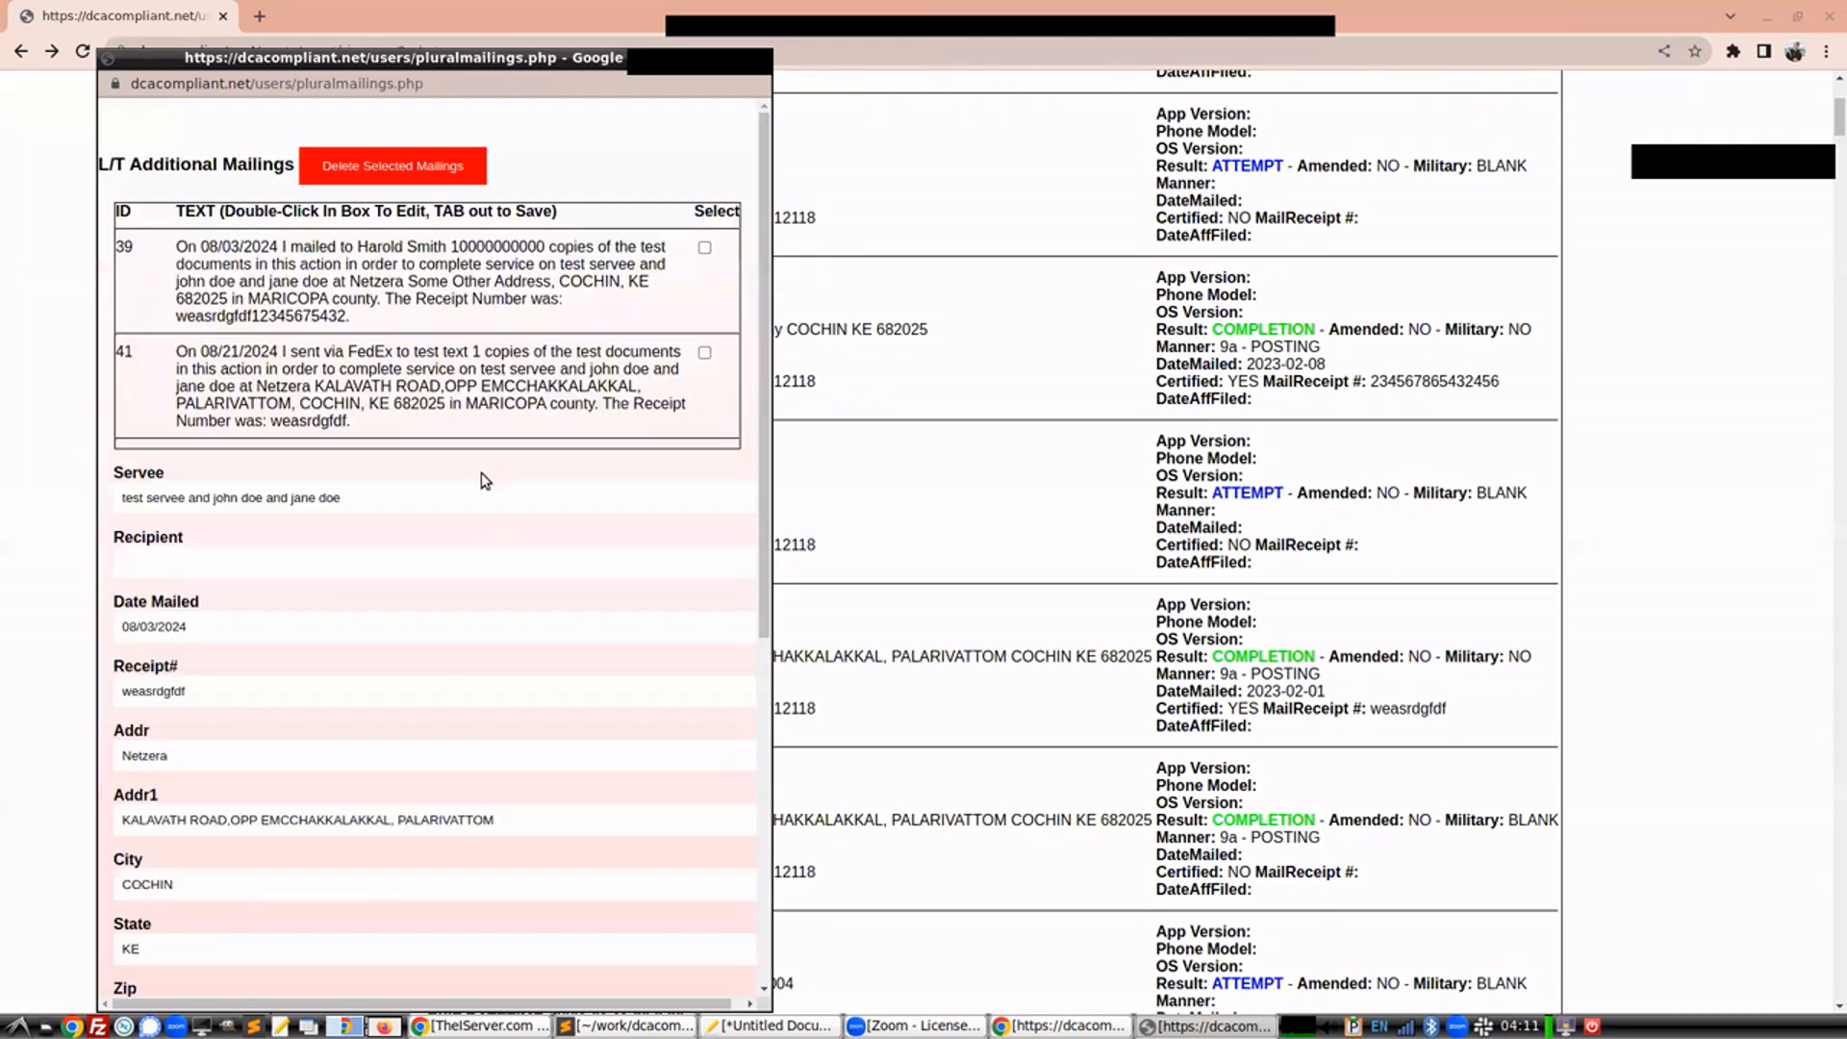
# Review the new FedEx mailing in the additional mailings list and leave the mailings window
pyautogui.scroll(-7, 481, 471)
pyautogui.click(429, 974)
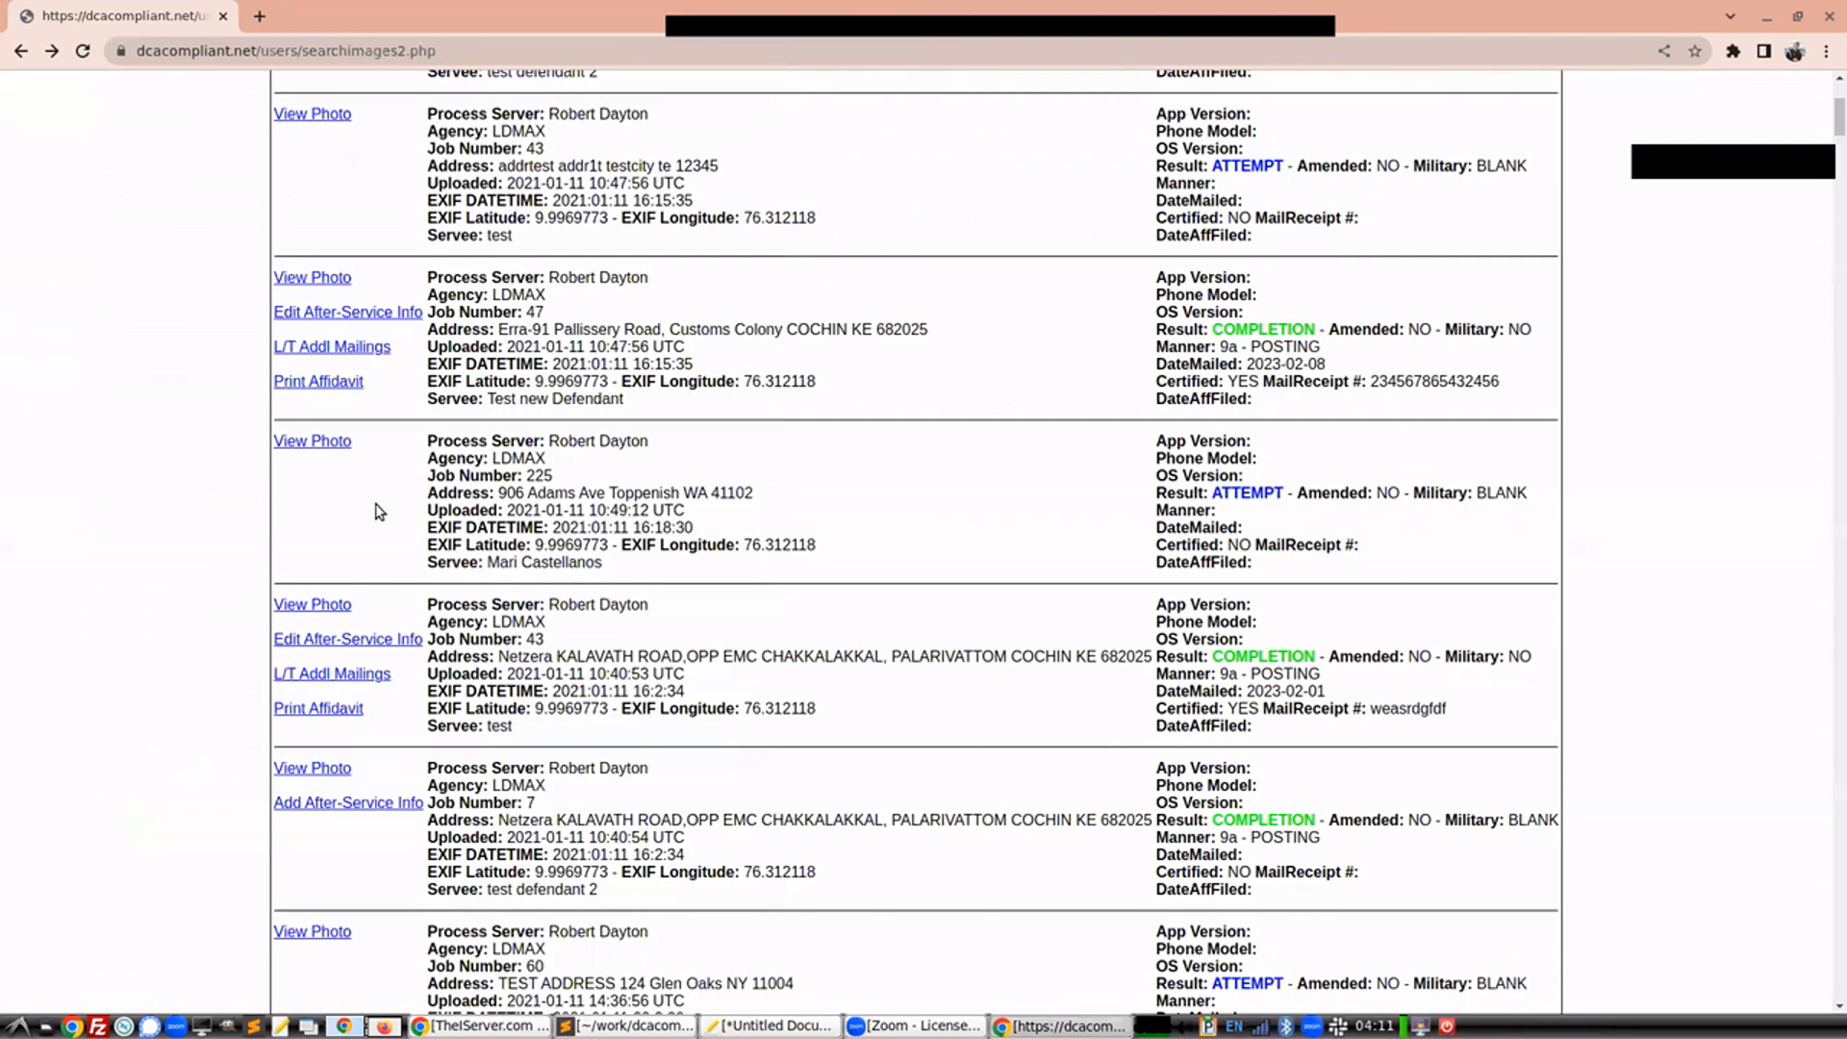
# Open Print Affidavit for the job 43 completion record and generate it with the NAIL/MAIL-Residence (All Servers) template
pyautogui.click(316, 708)
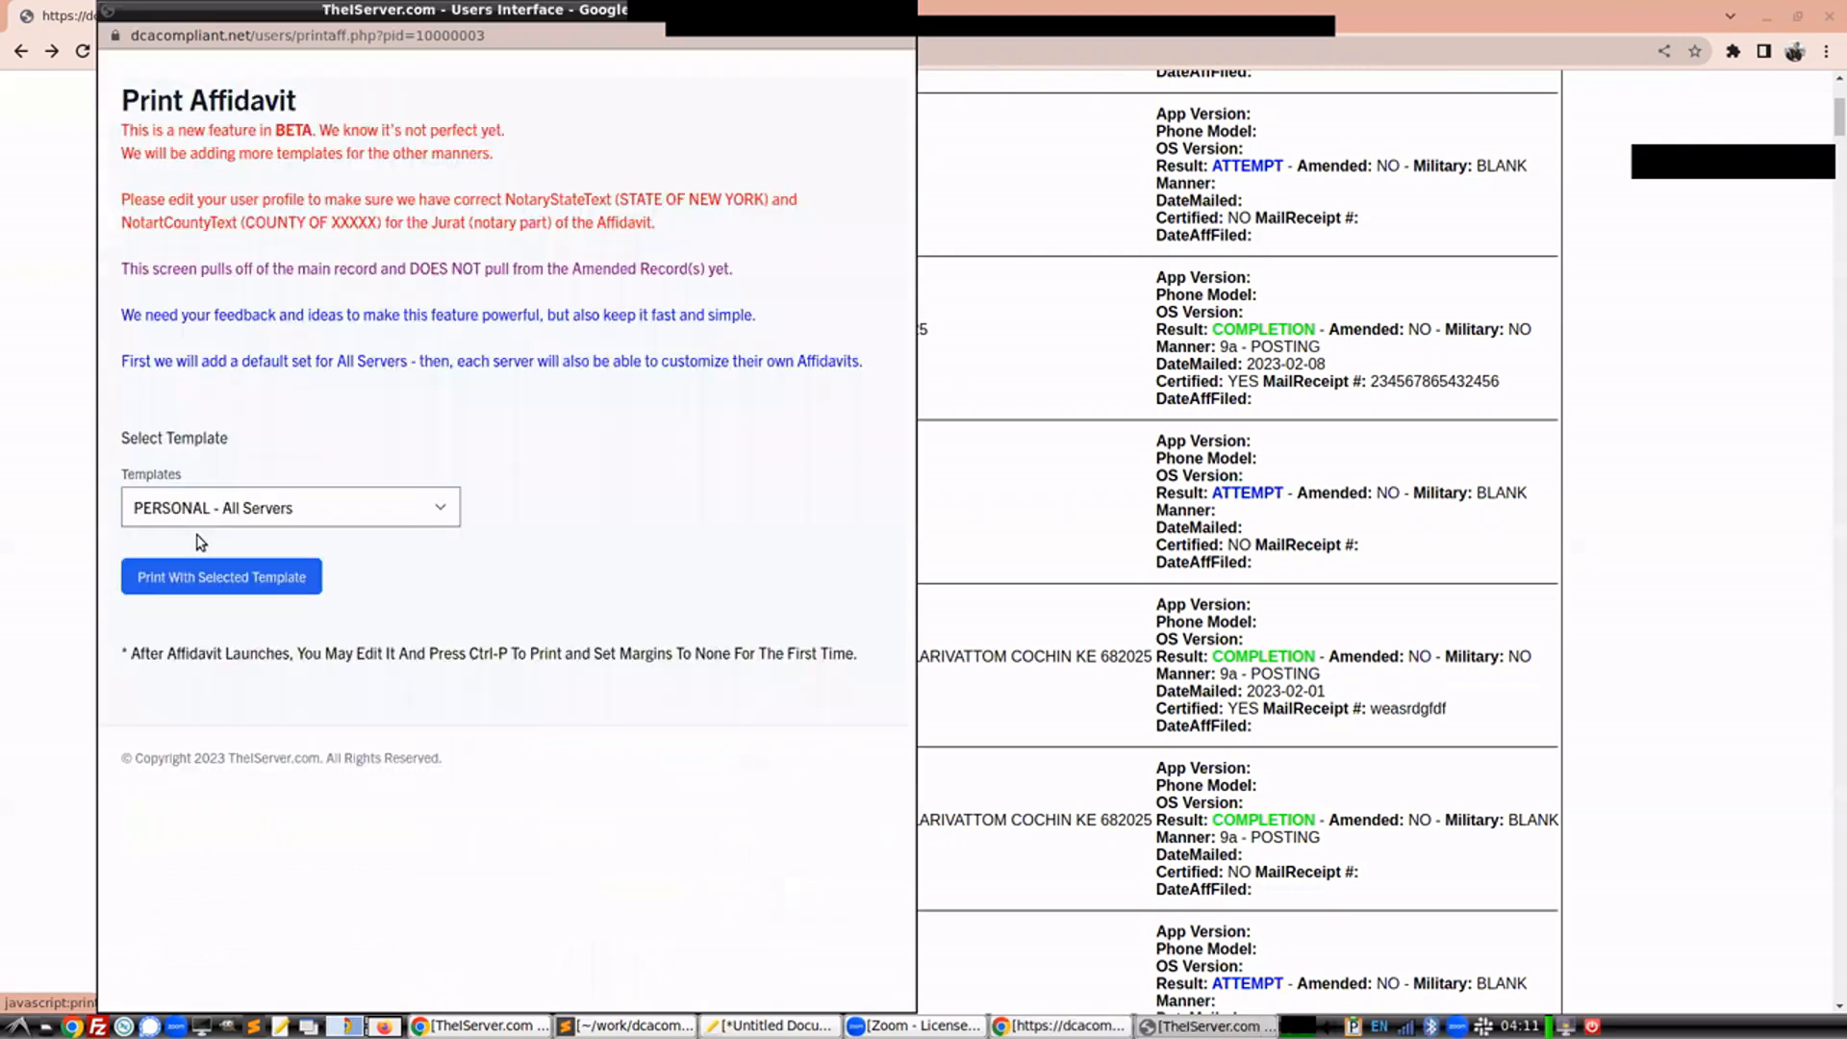
pyautogui.click(244, 514)
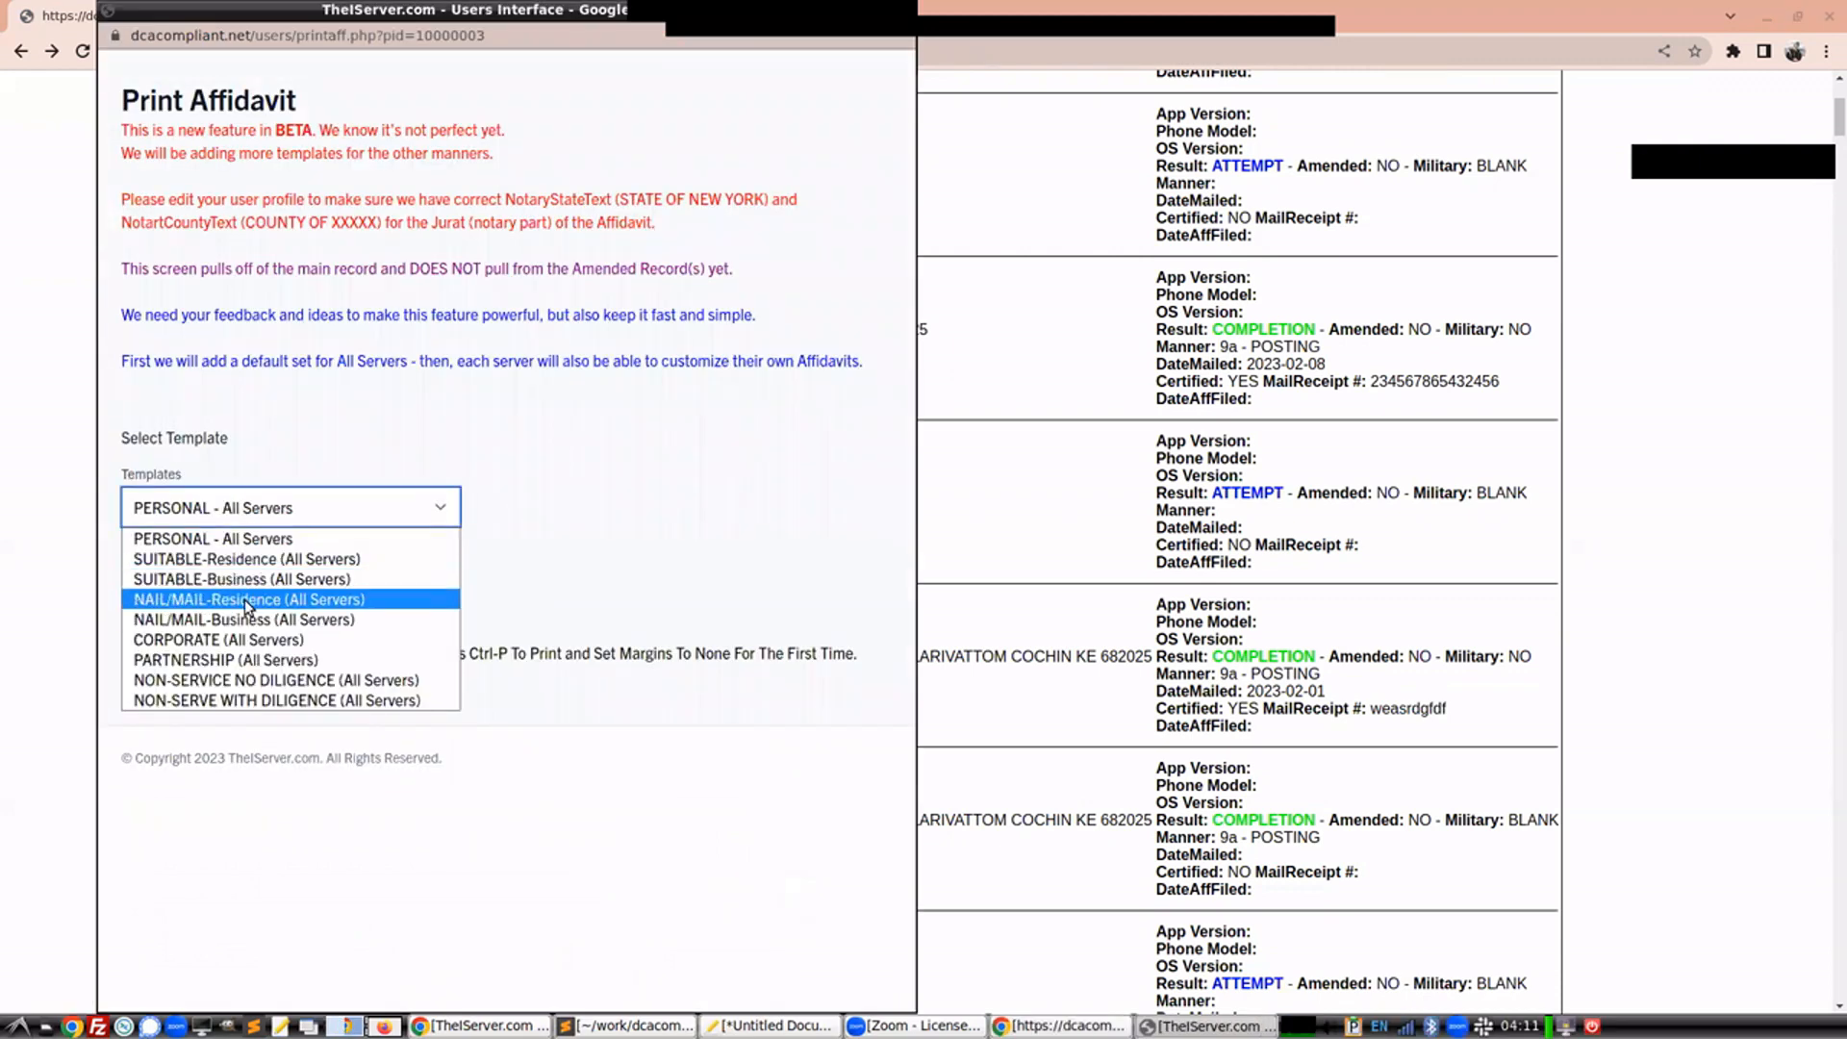
pyautogui.click(245, 598)
pyautogui.click(250, 569)
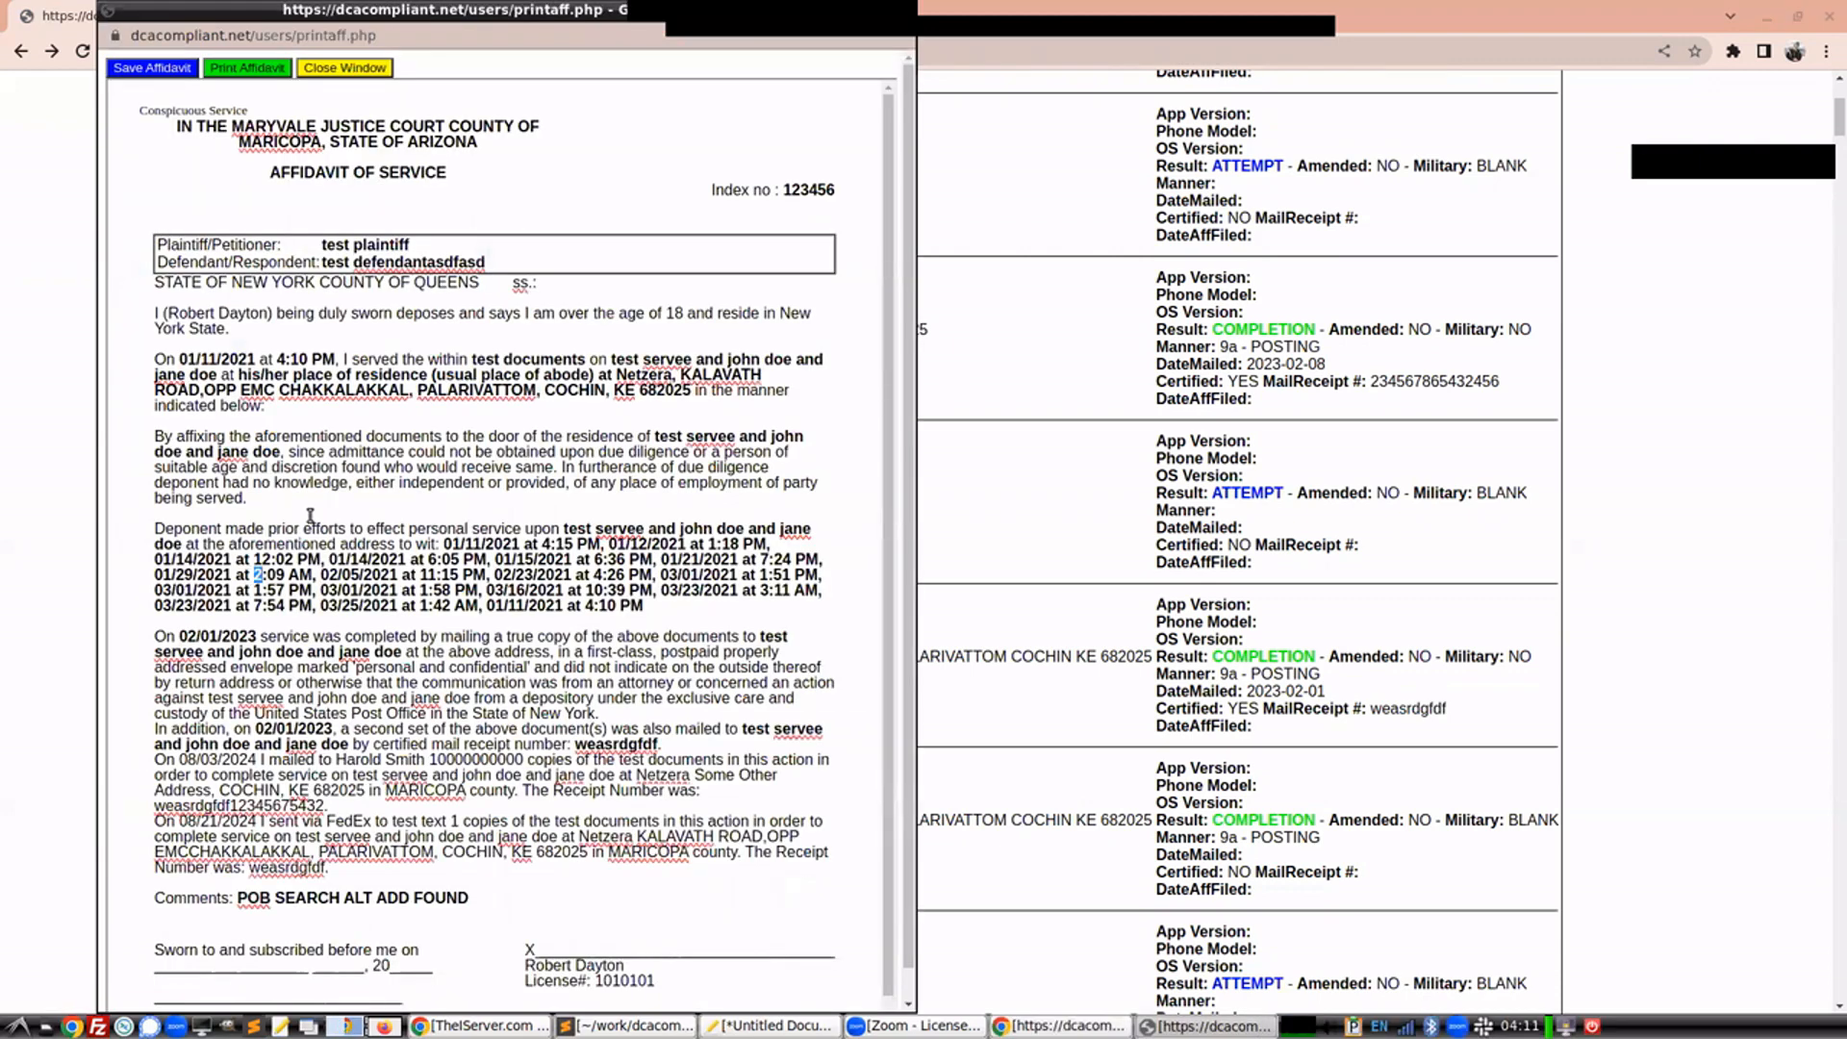
# Highlight the 08/21/2024 FedEx mailing paragraph in the generated affidavit and review the document
pyautogui.moveTo(327, 871); pyautogui.dragTo(157, 825)
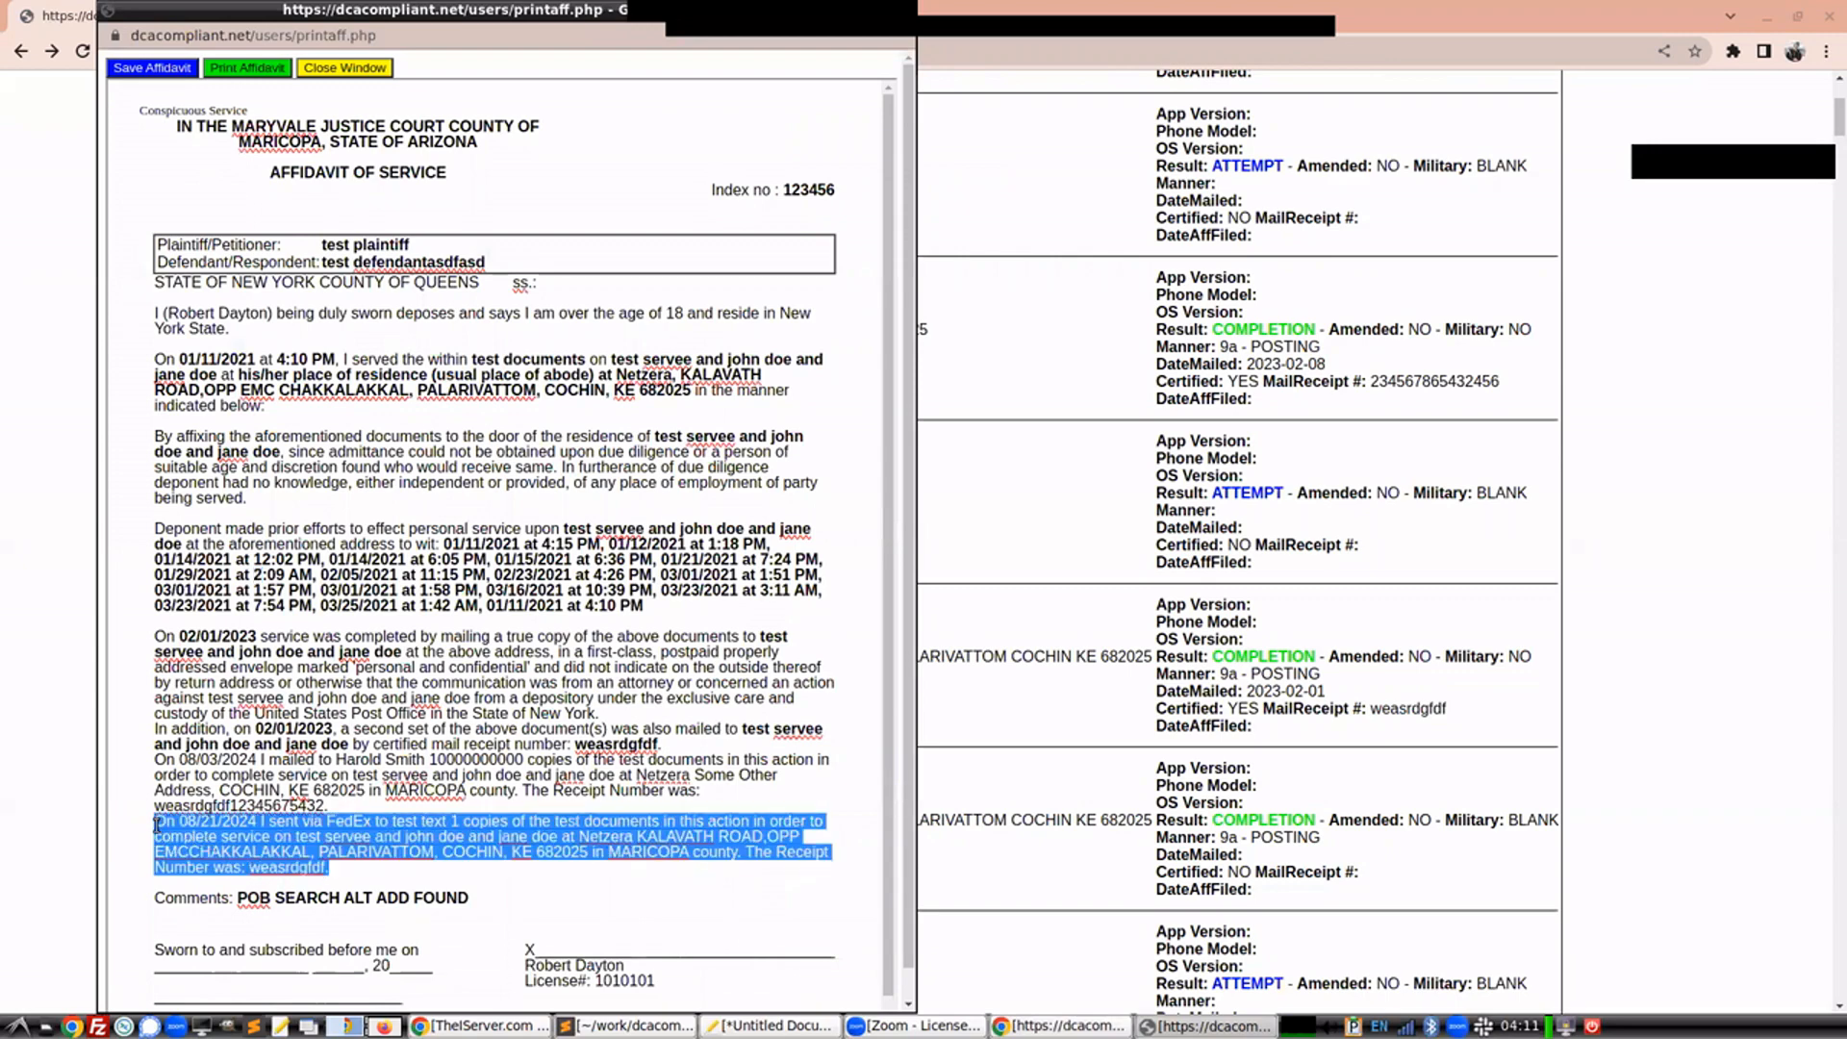
pyautogui.scroll(-1, 377, 731)
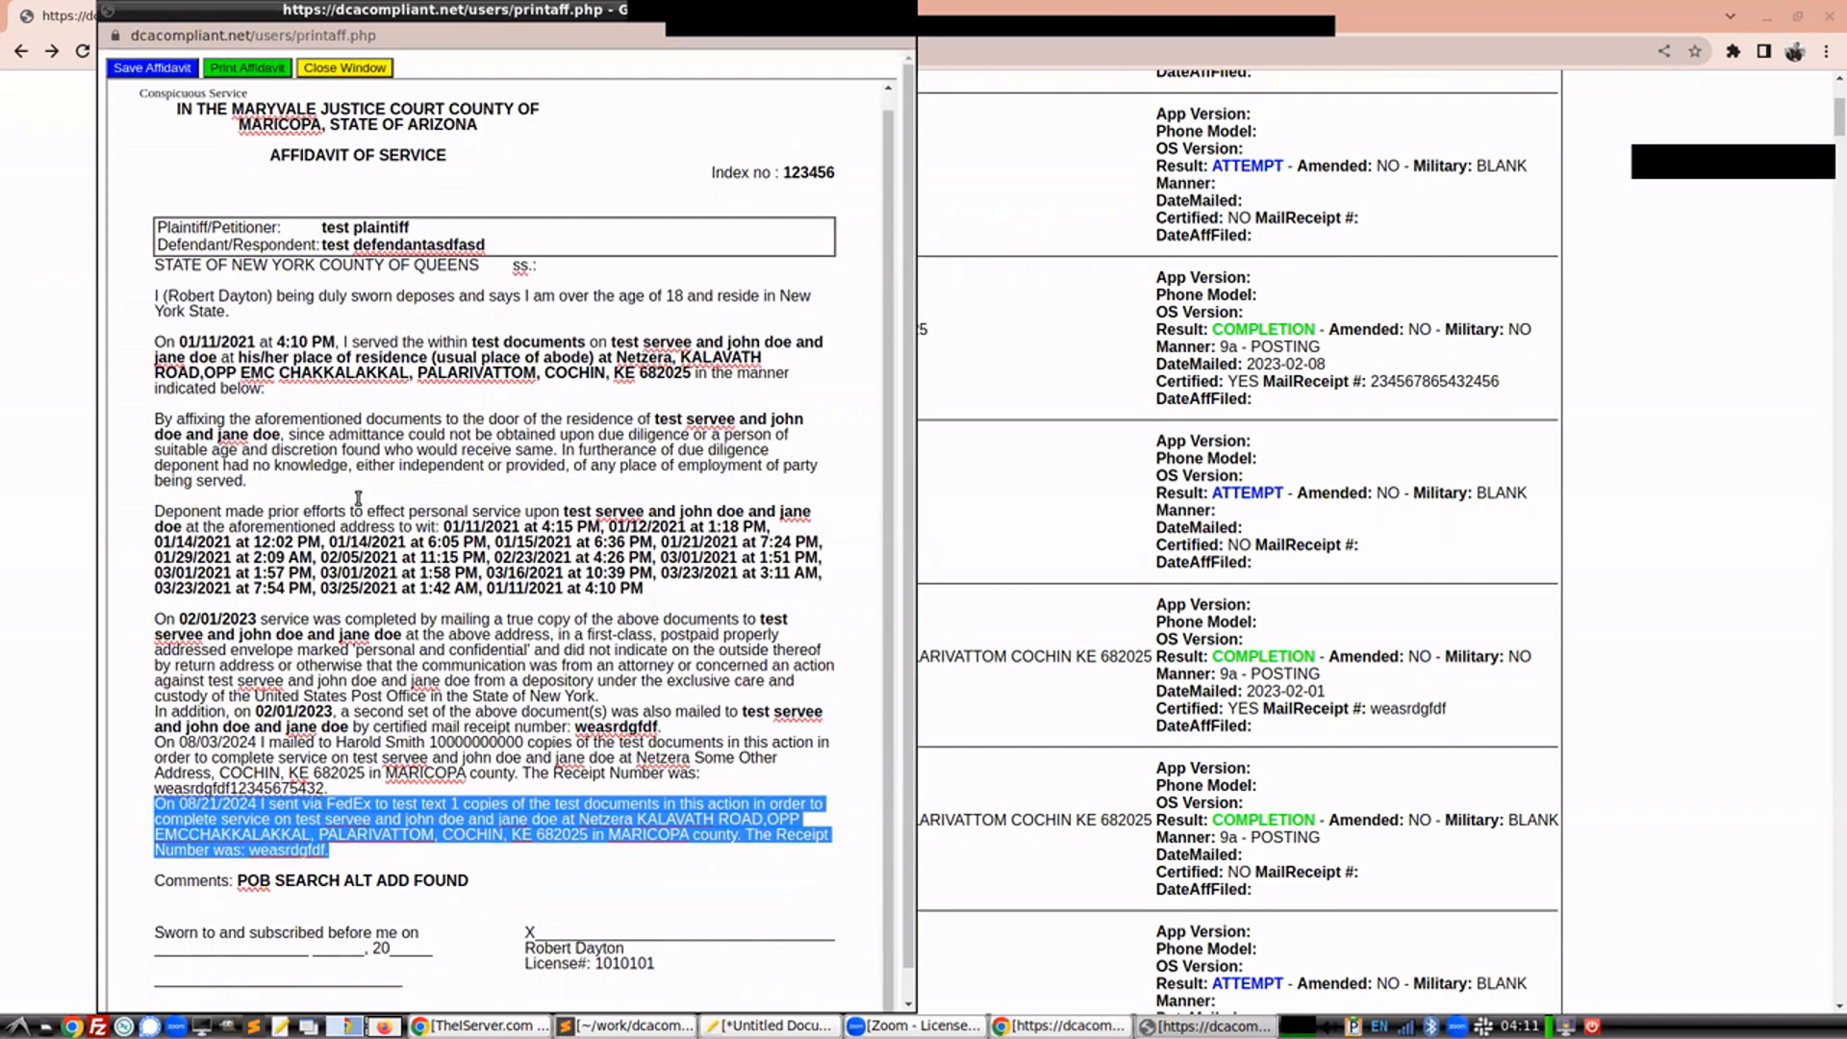
pyautogui.scroll(-1, 522, 561)
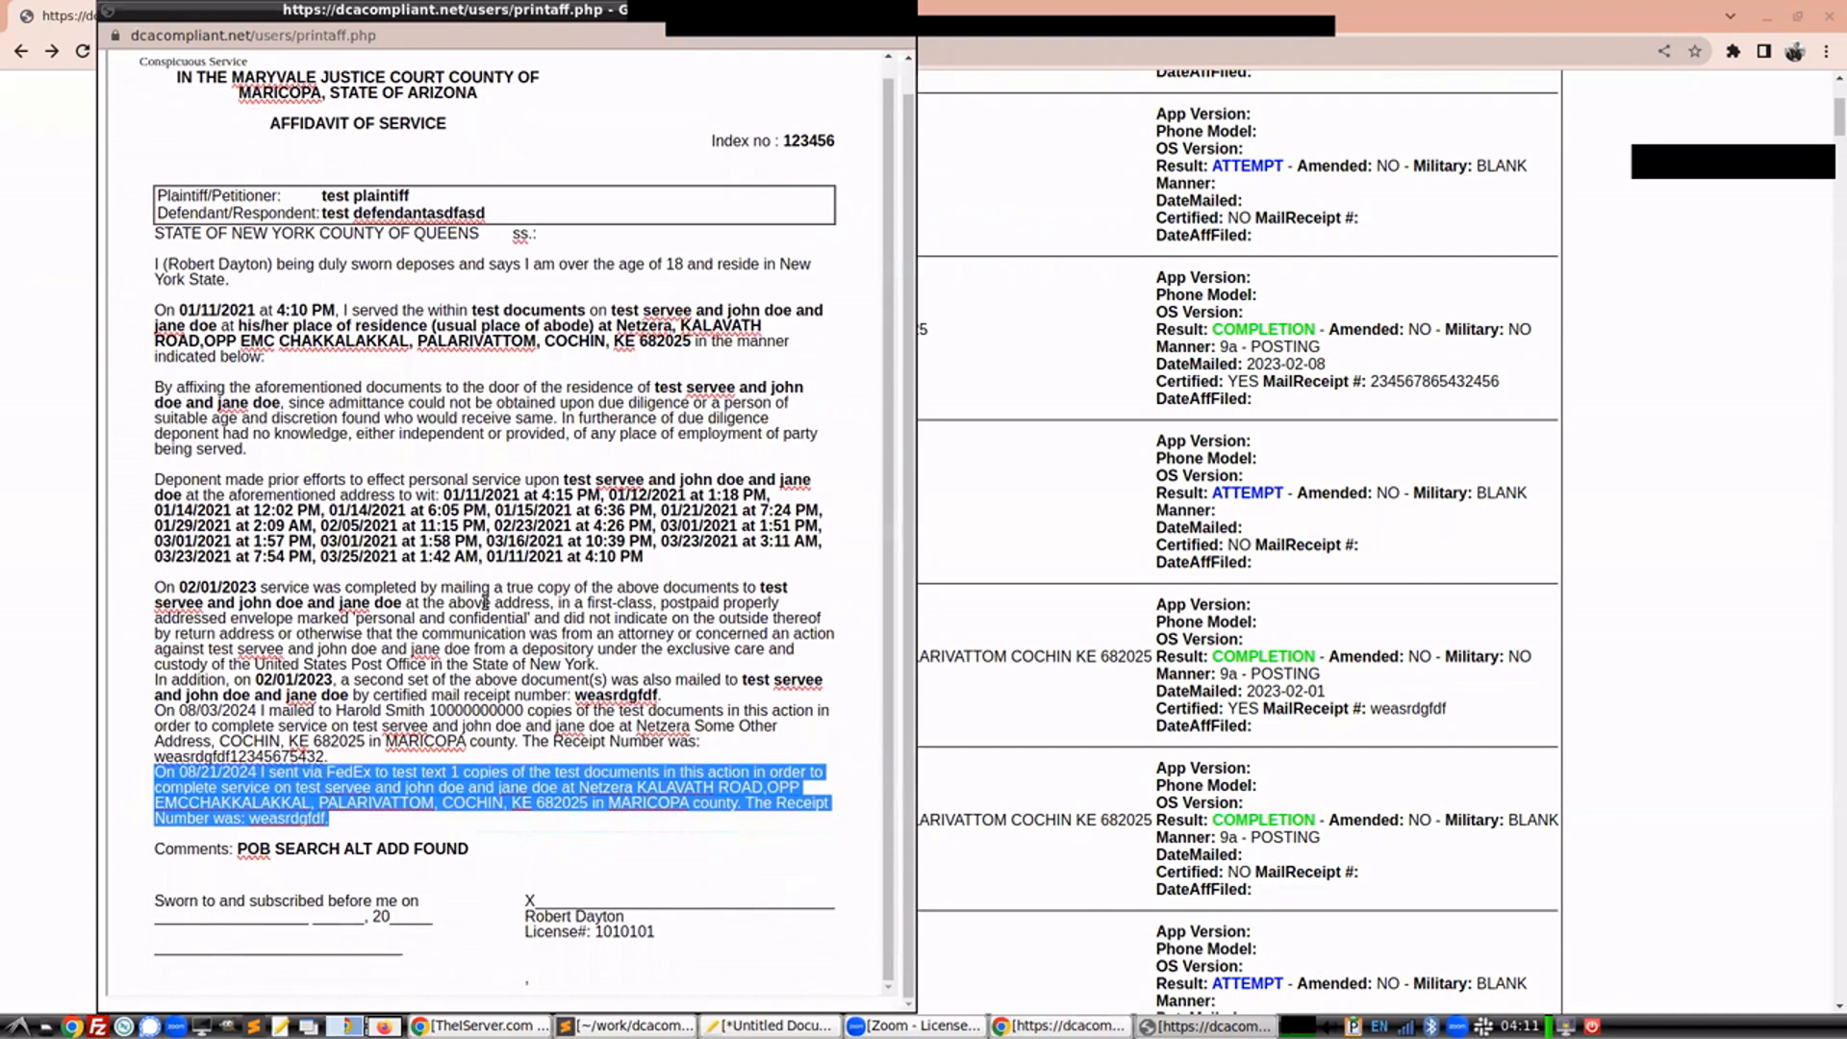
pyautogui.scroll(1, 635, 856)
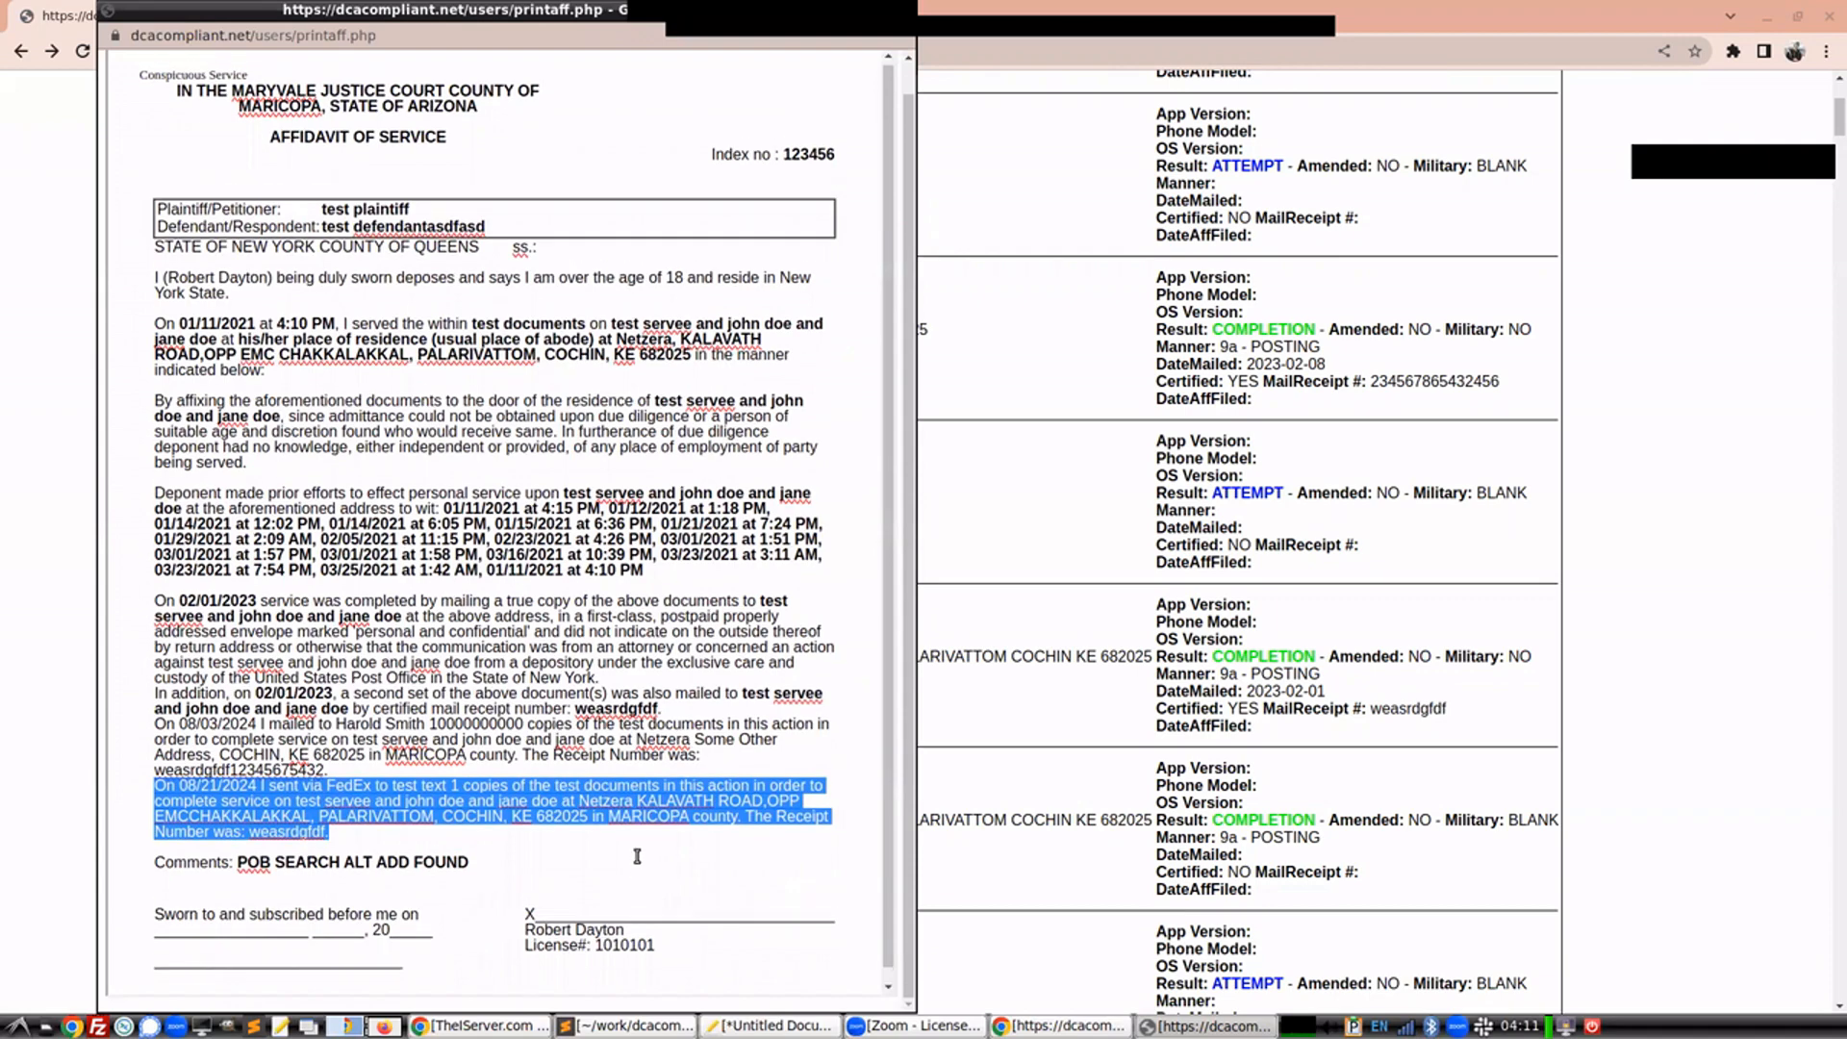
pyautogui.scroll(2, 908, 685)
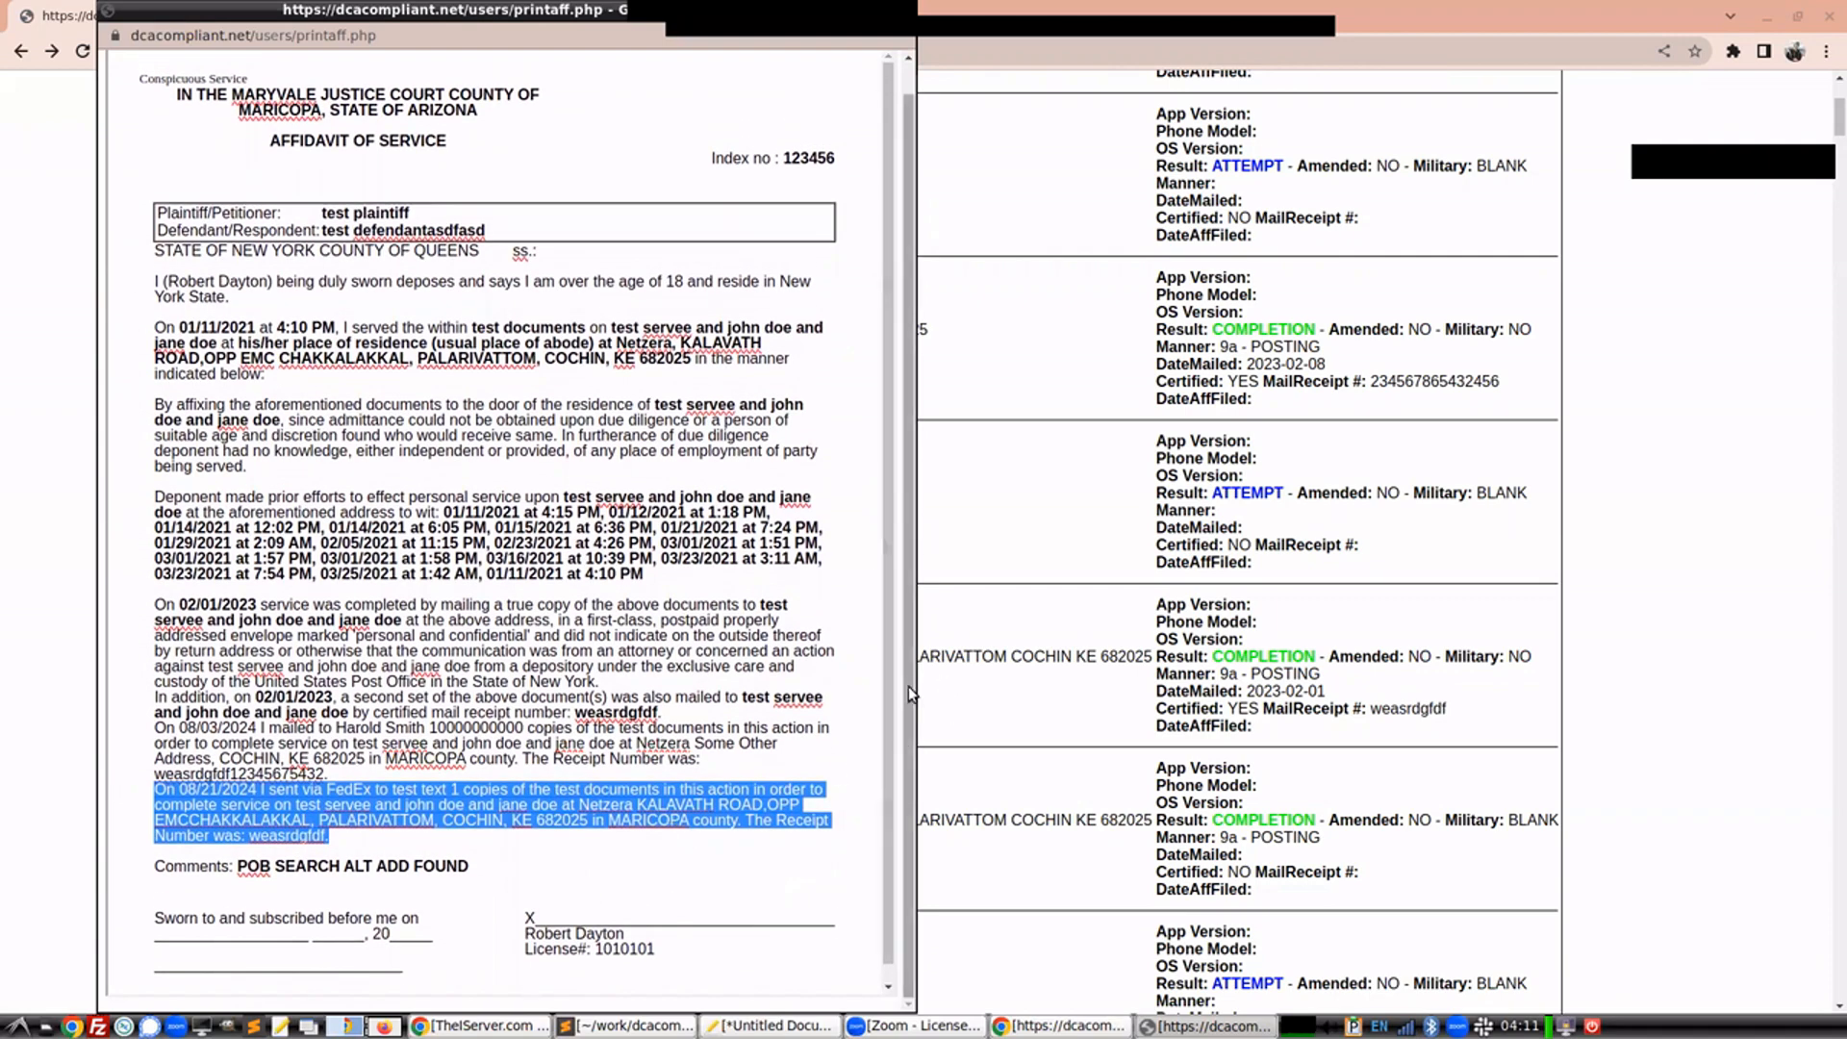
# Open the affidavit's print preview, then close the affidavit window without printing
pyautogui.click(250, 68)
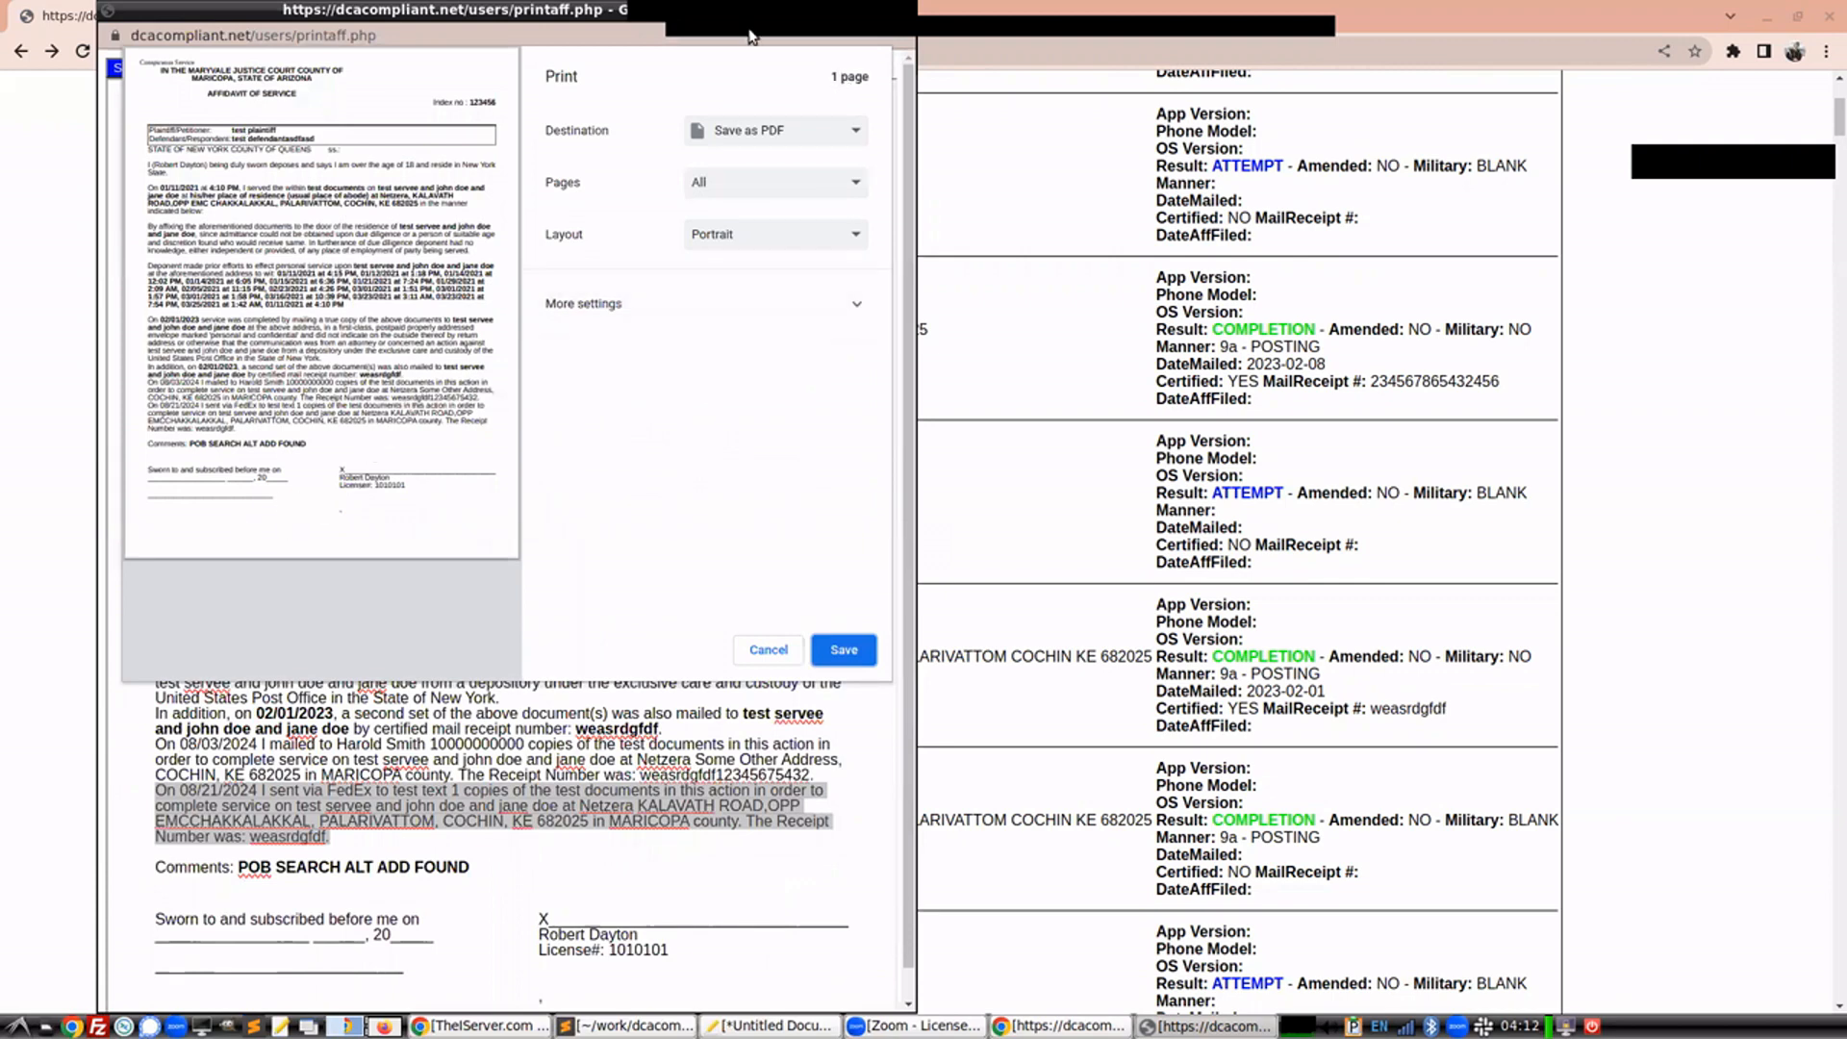
pyautogui.moveTo(744, 17); pyautogui.dragTo(775, 171)
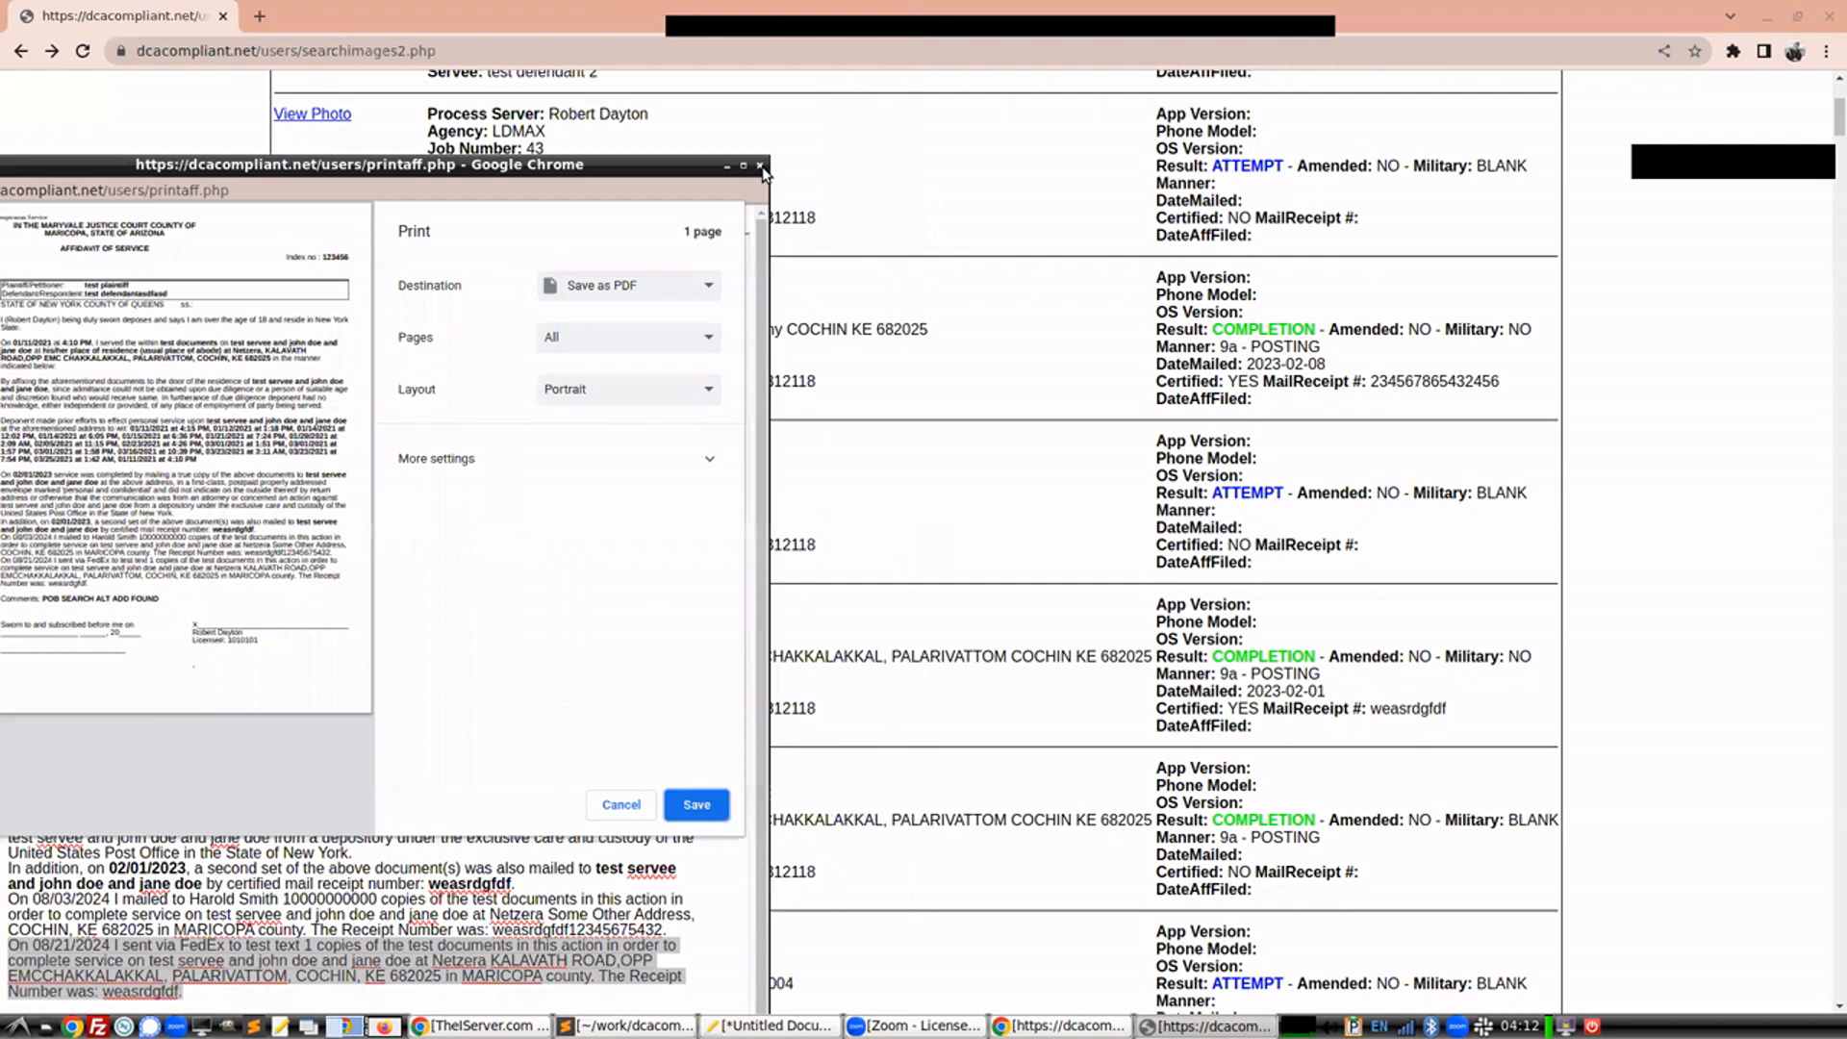
pyautogui.click(760, 166)
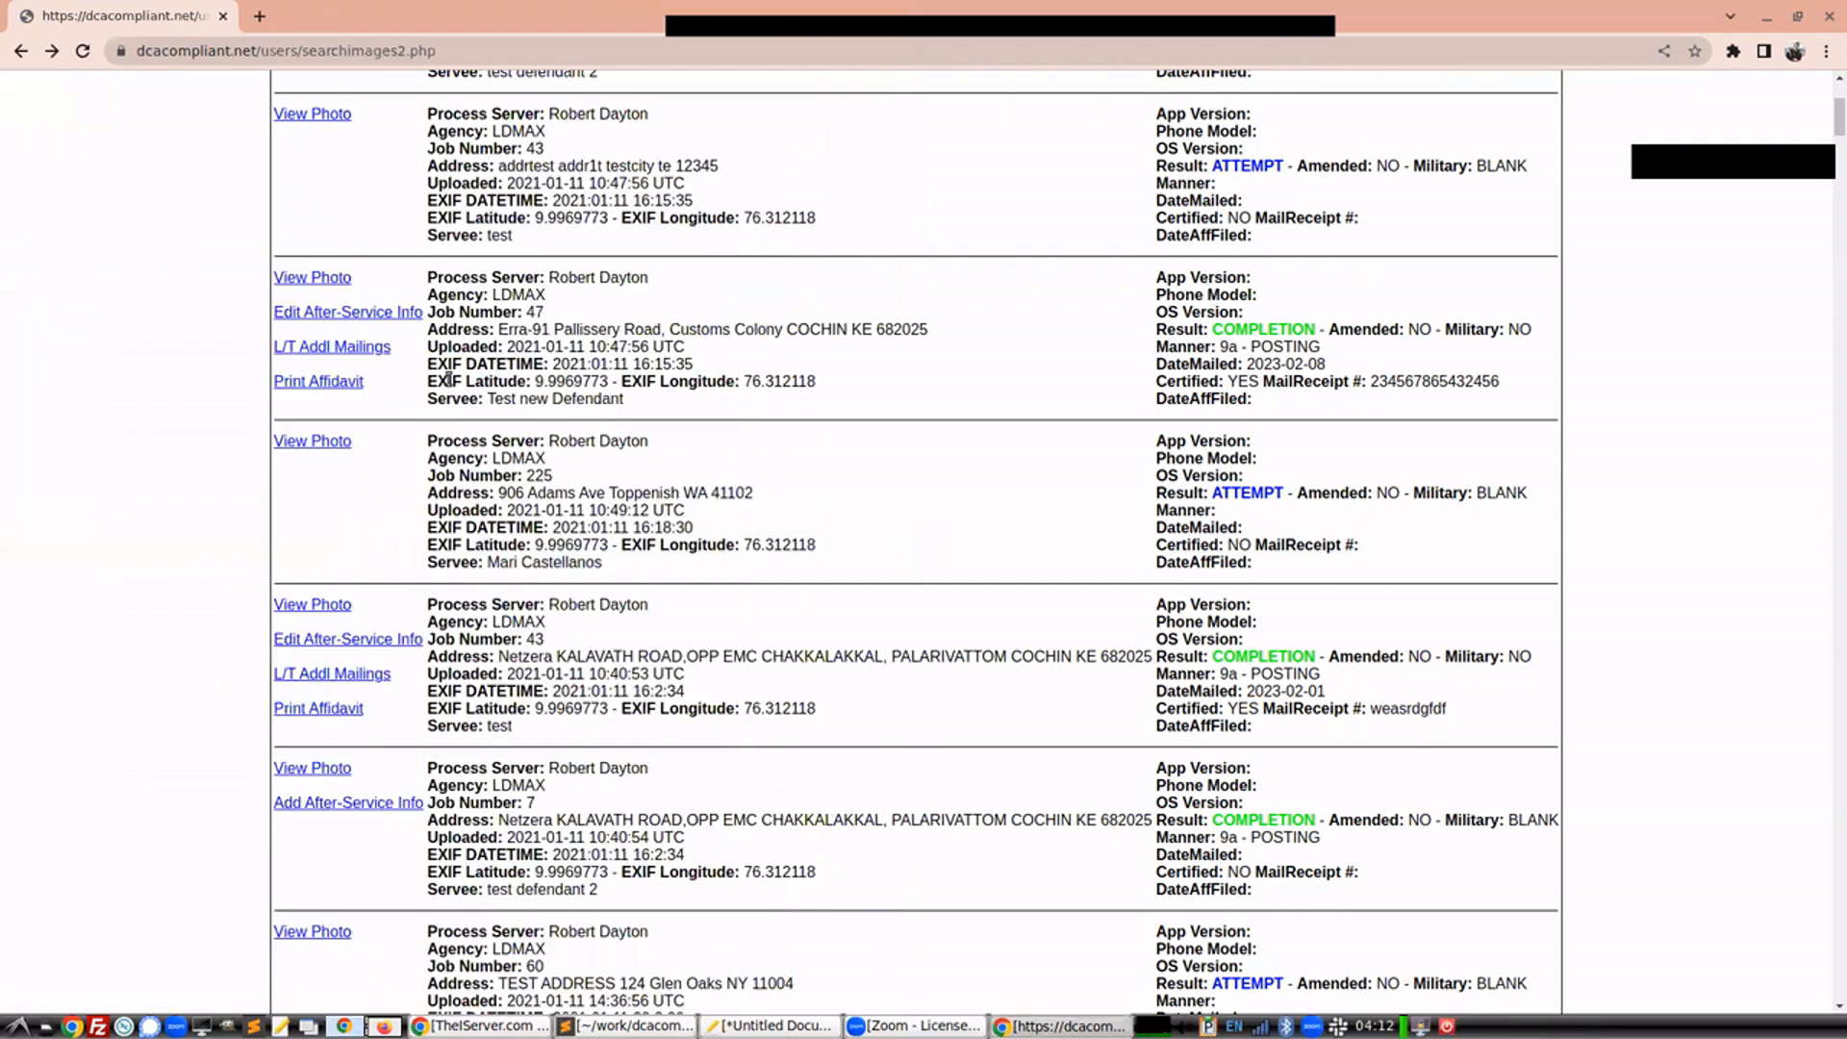
# Go back from the image search results to the User Dashboard
pyautogui.scroll(5, 448, 378)
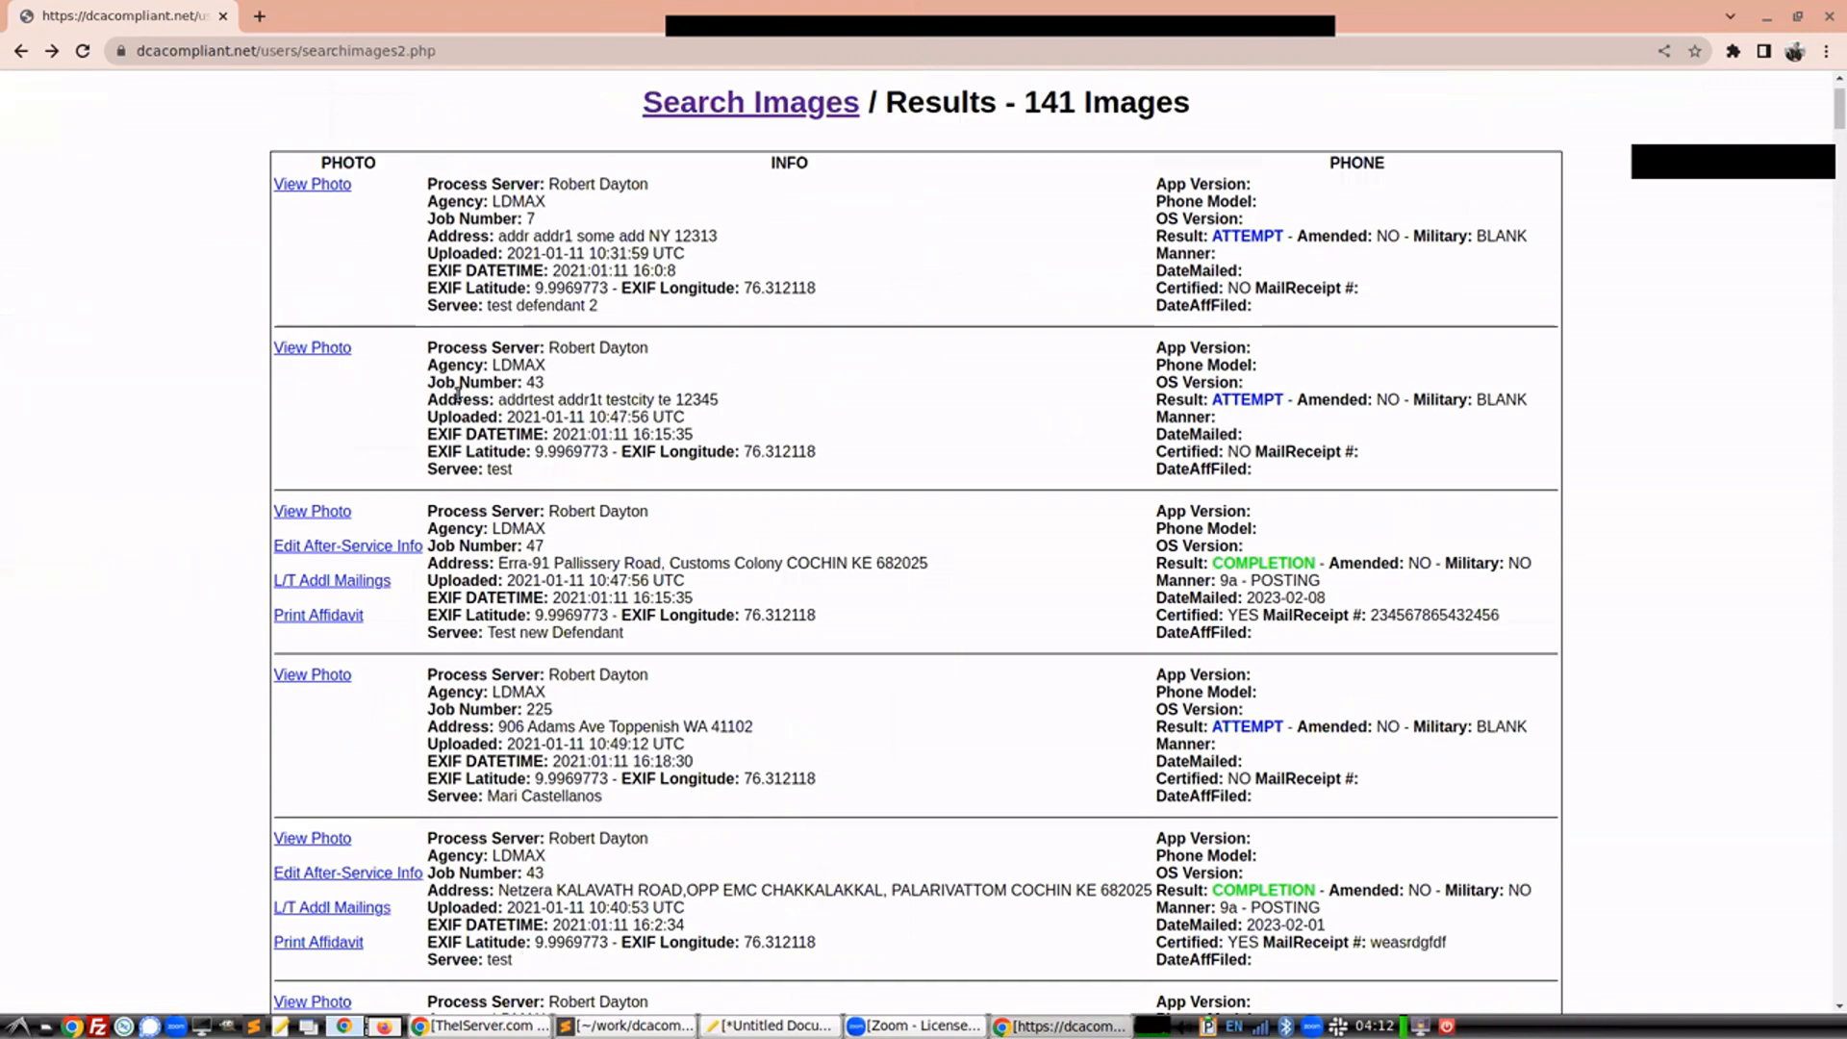
pyautogui.click(45, 142)
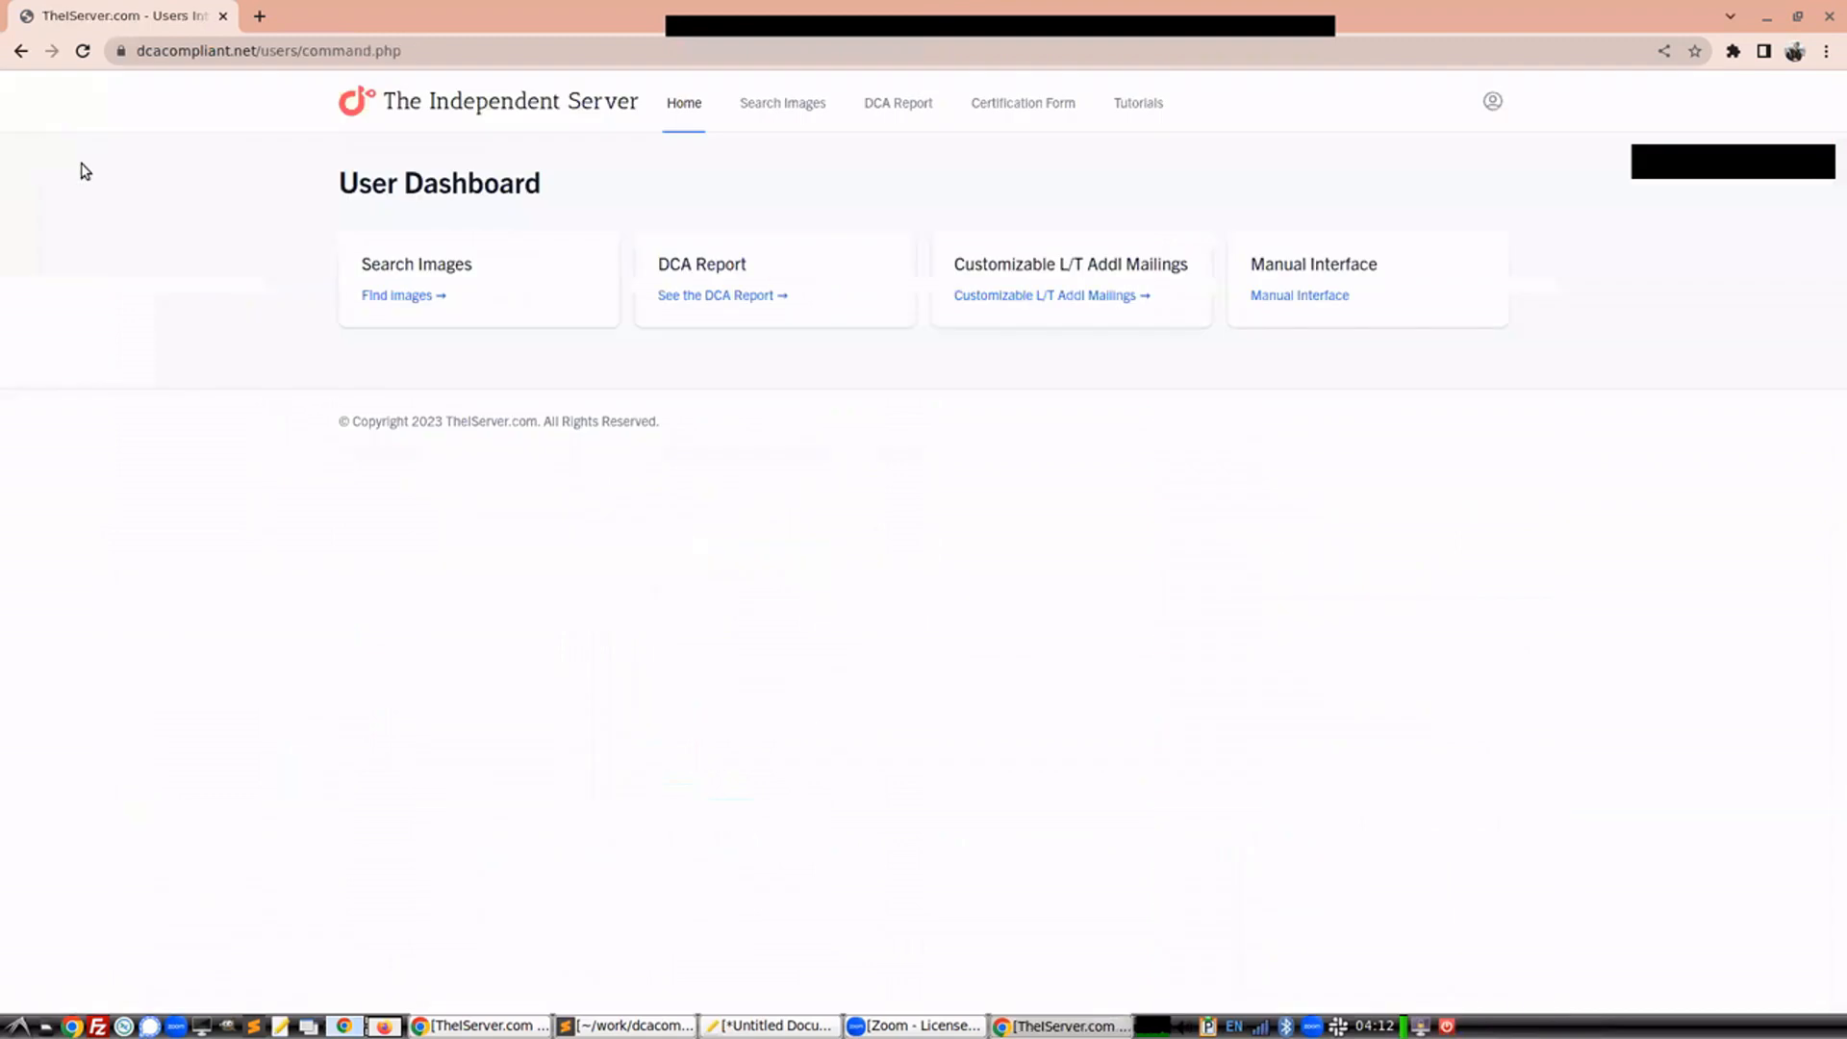